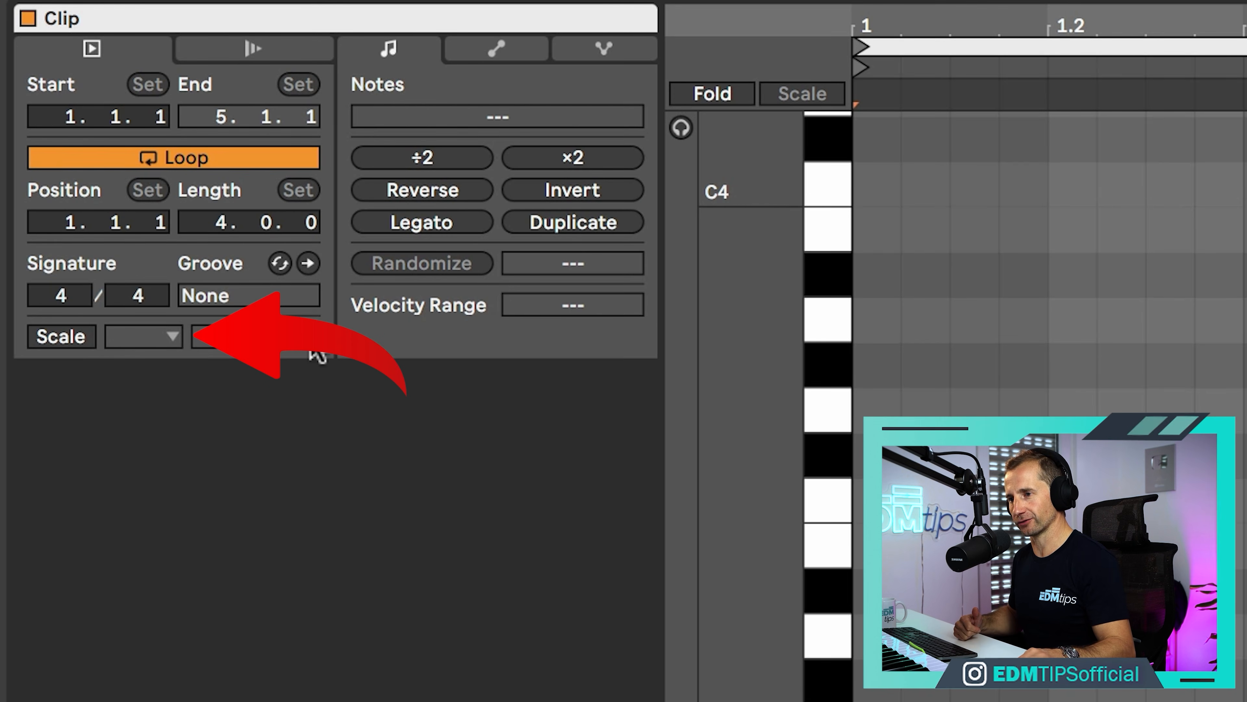
# Step: Enable the clip's scale as G#/Ab Minor and limit the piano roll to the notes of that scale
pyautogui.click(71, 336)
pyautogui.click(133, 339)
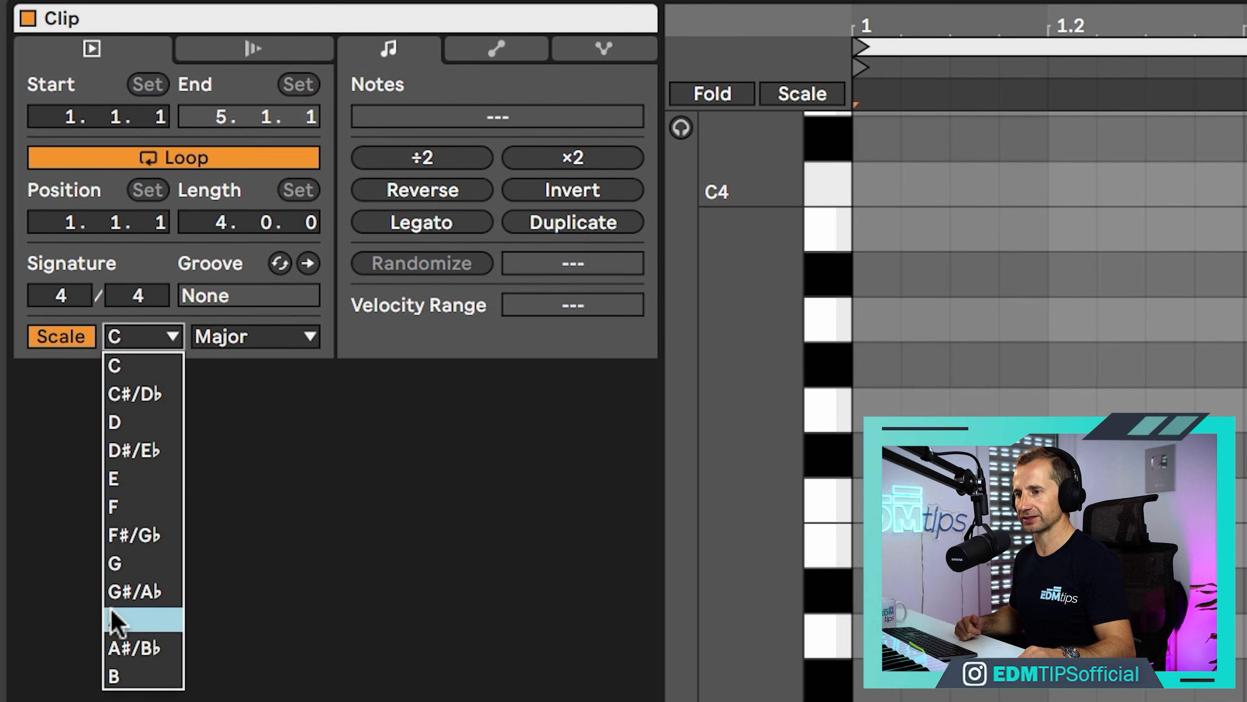
pyautogui.click(134, 591)
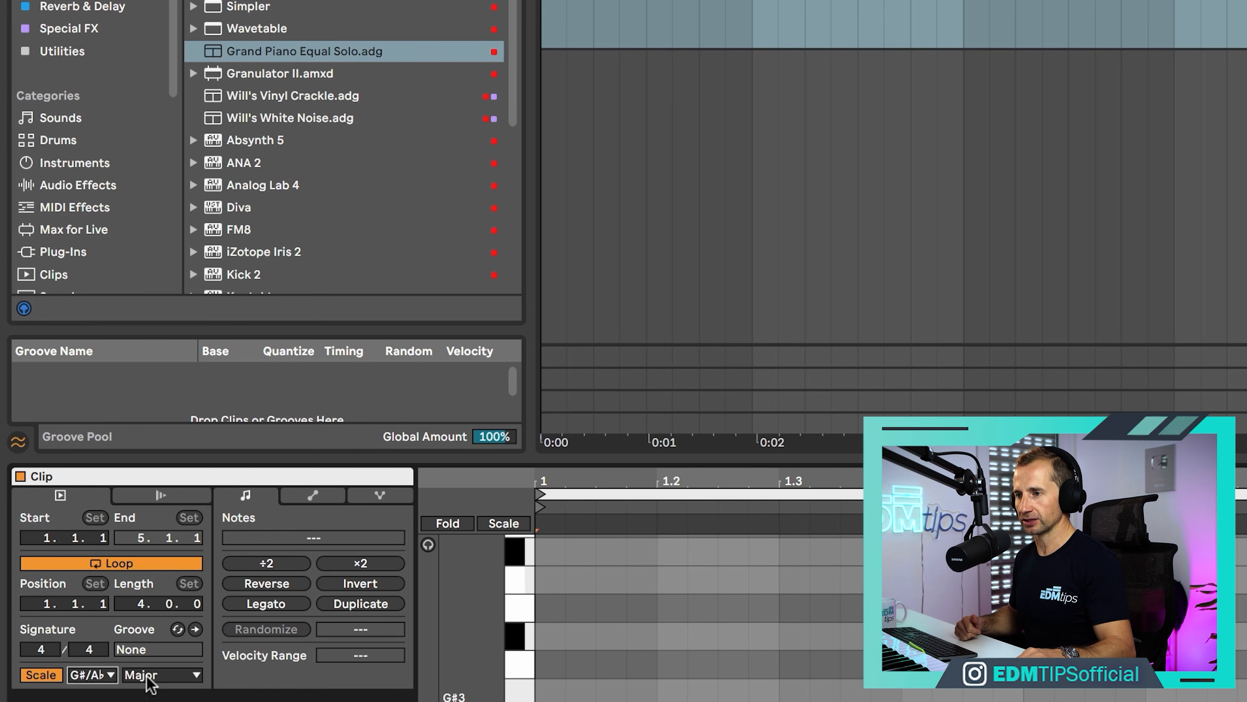
pyautogui.click(242, 346)
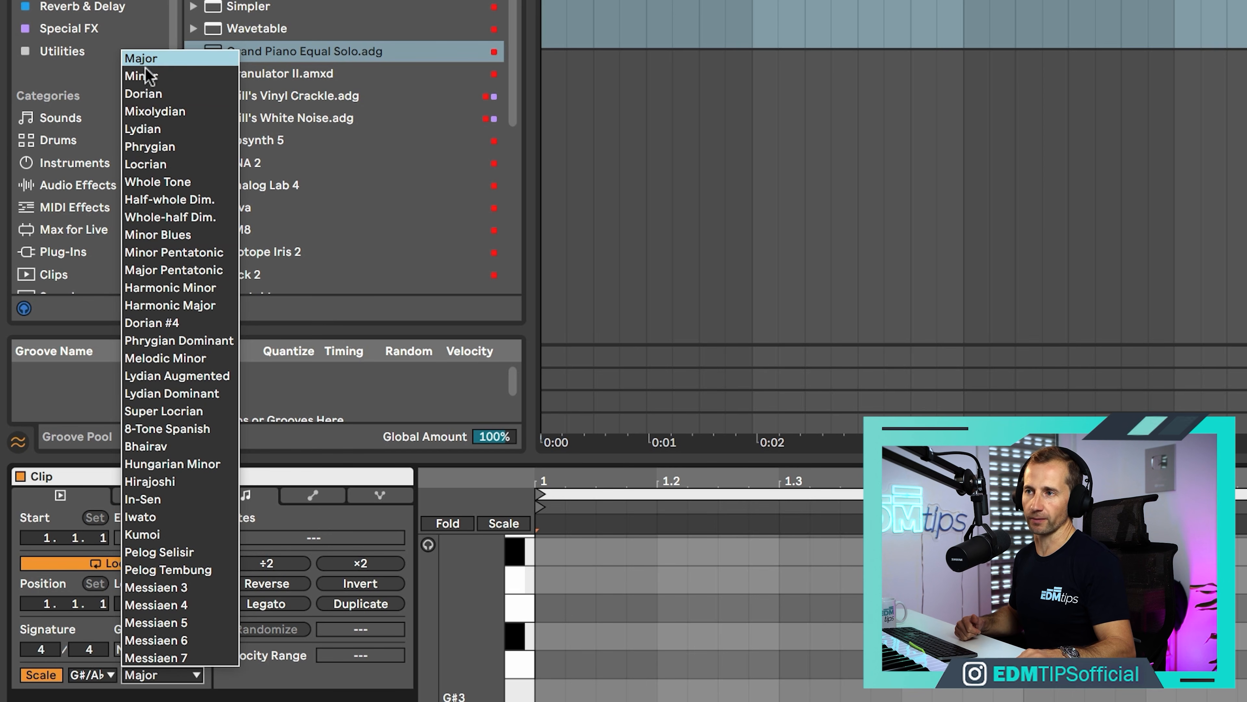
pyautogui.click(144, 79)
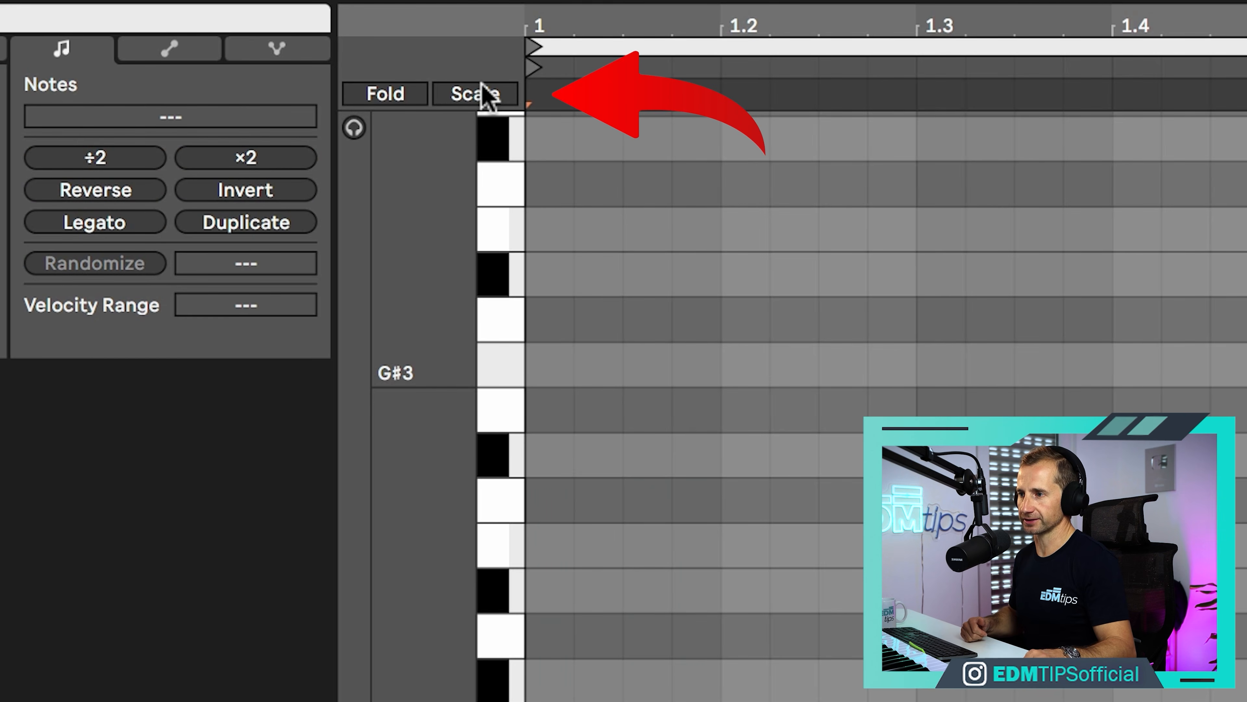
pyautogui.click(483, 94)
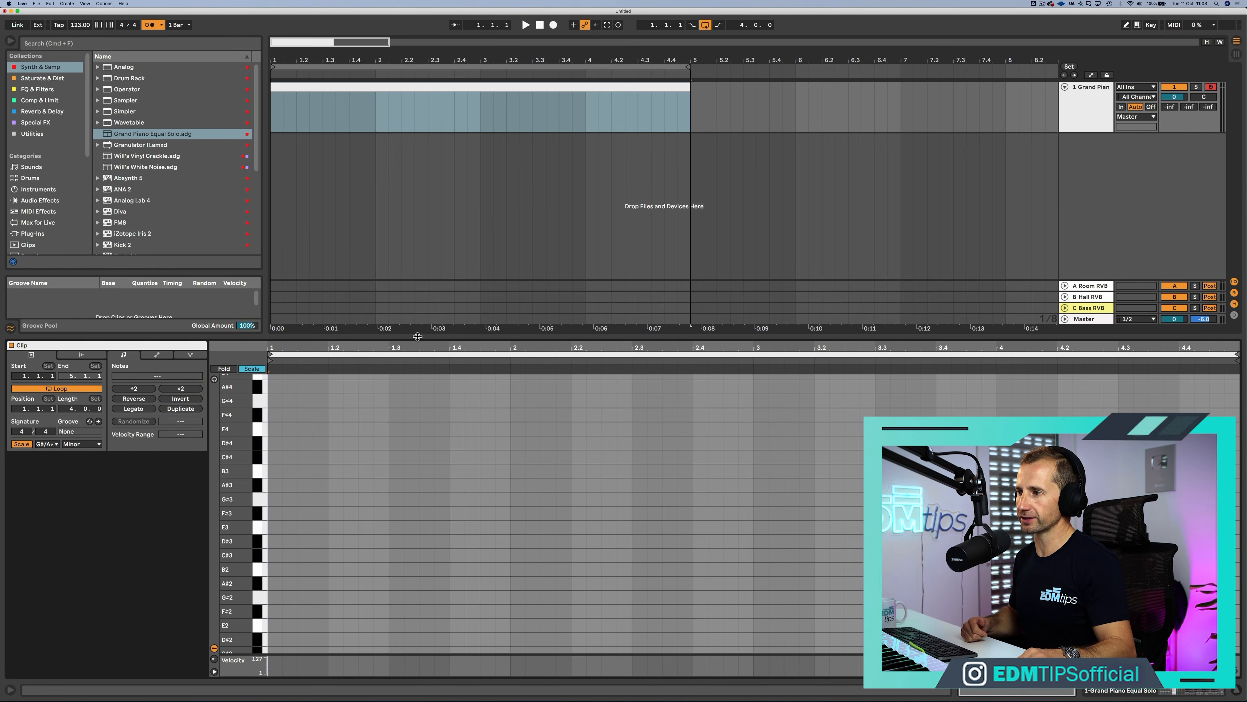
# Step: Enlarge the note editor and copy the one-bar G#2 note into the following bars as B2, F#2 and C#3
pyautogui.moveTo(418, 336); pyautogui.dragTo(419, 264)
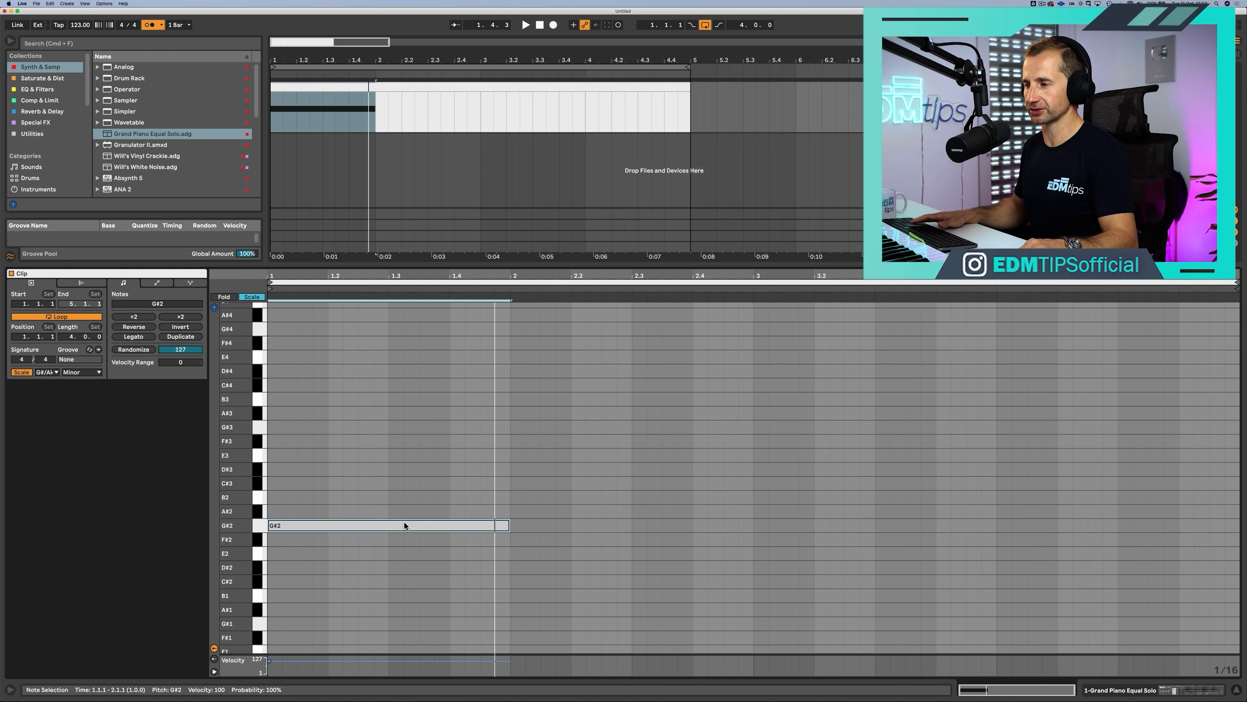
pyautogui.moveTo(403, 525); pyautogui.dragTo(1131, 483)
pyautogui.hotkey('alt', 'space')
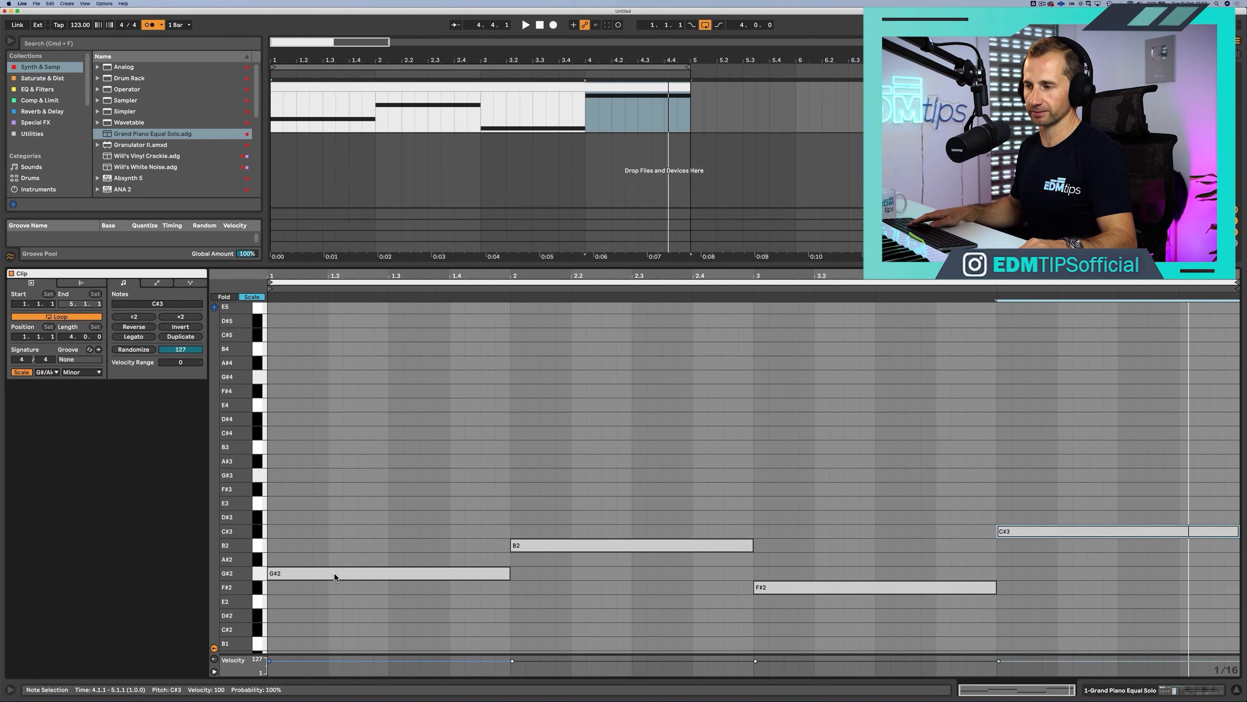
# Step: Stack a third and fifth above each root note to form the triads G#2-B2-D#3, B2-D#3-F#3, F#2-A#2-C#3 and C#3-E3-G#3
pyautogui.moveTo(334, 573); pyautogui.dragTo(340, 518)
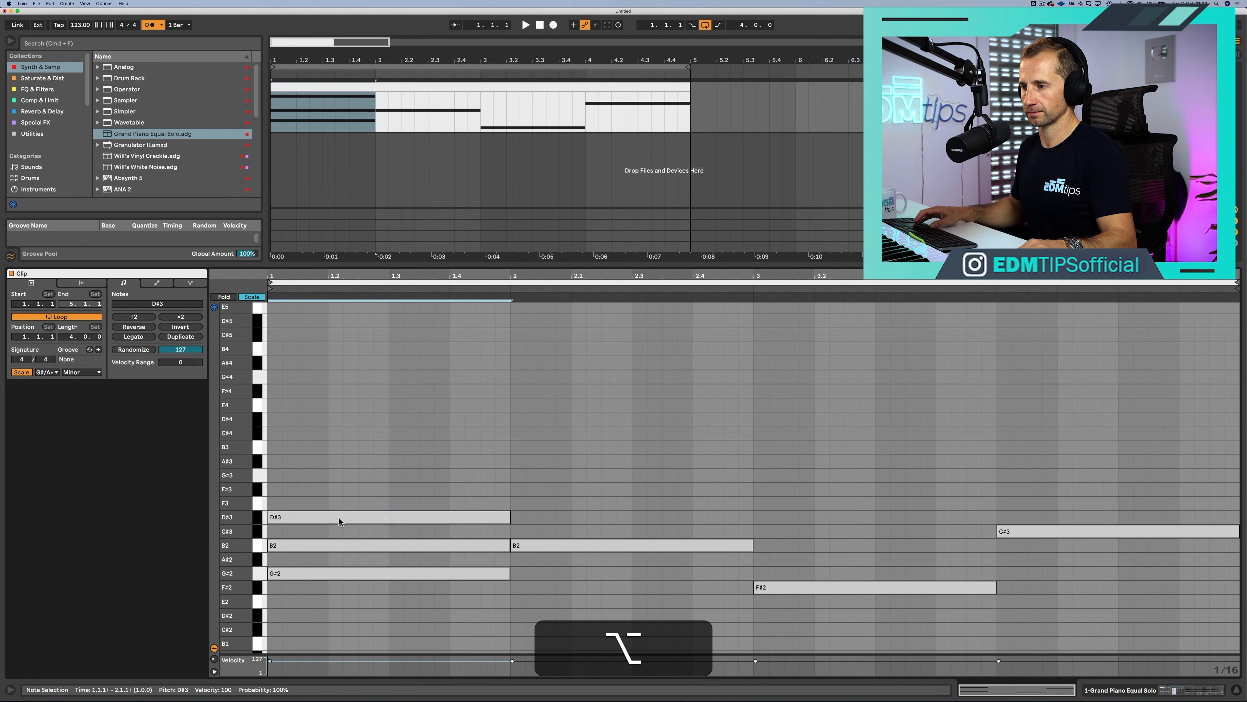
pyautogui.moveTo(530, 545); pyautogui.dragTo(535, 490)
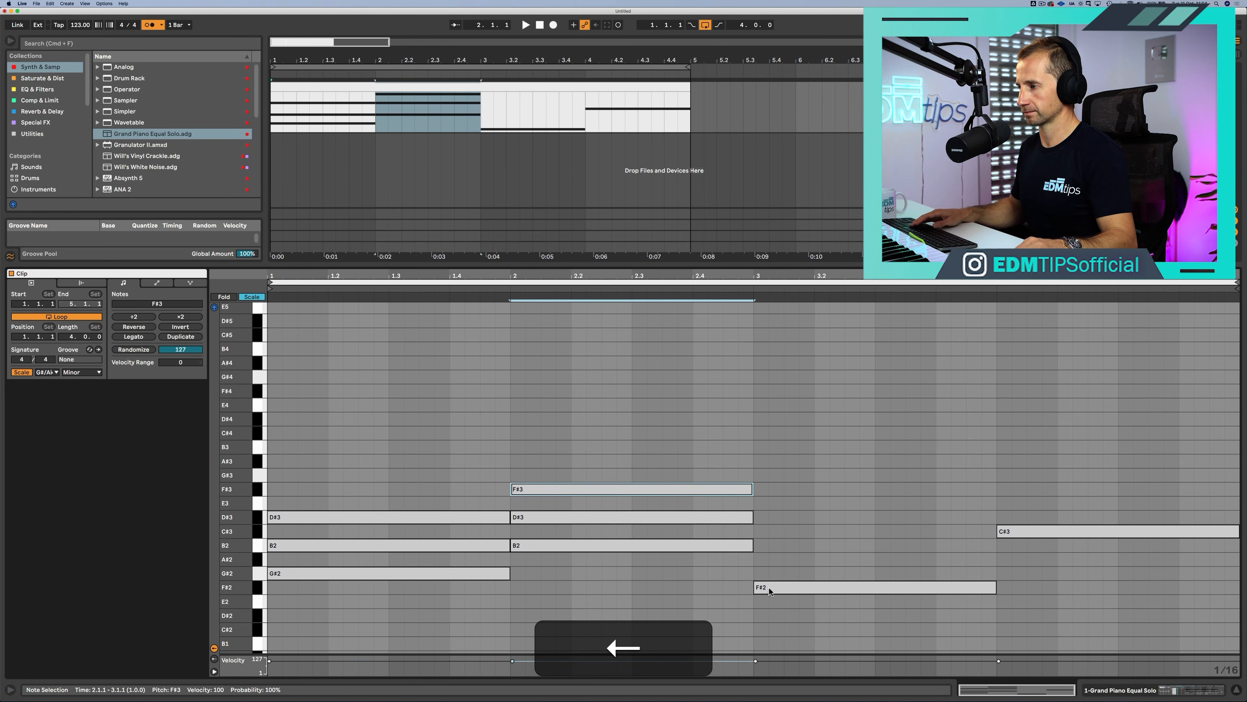
pyautogui.moveTo(784, 586); pyautogui.dragTo(783, 565)
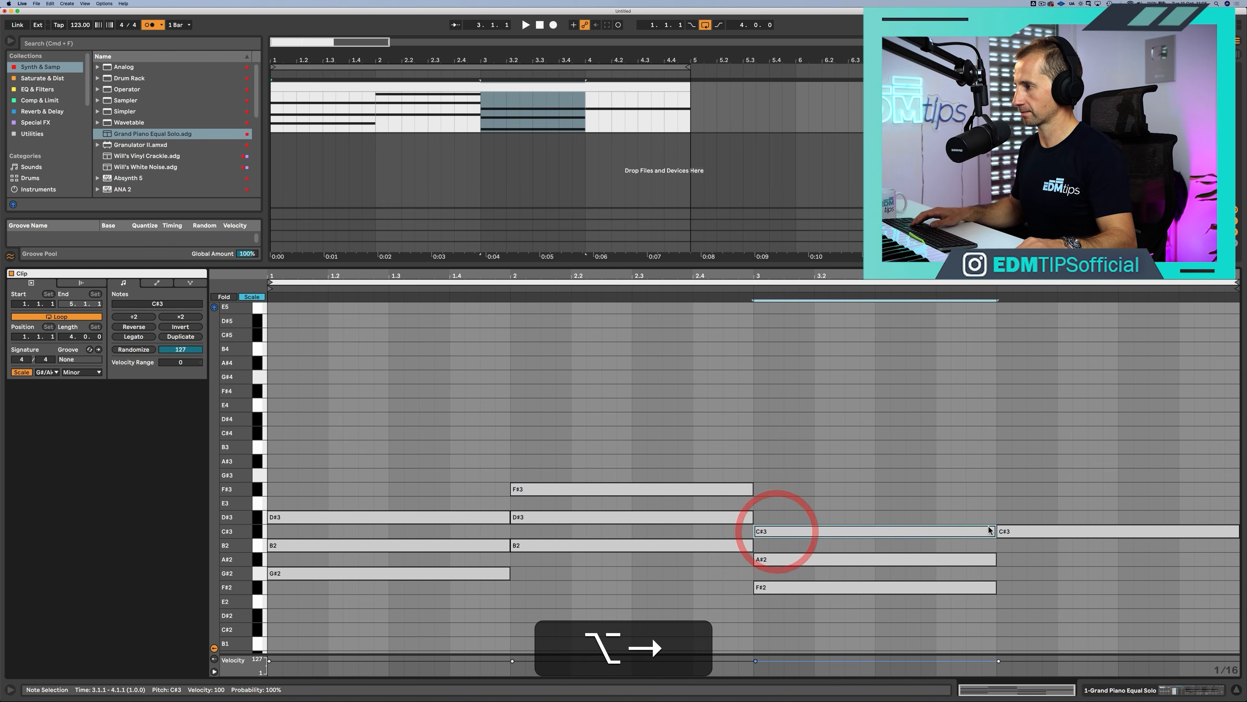
pyautogui.moveTo(988, 530); pyautogui.dragTo(1023, 502)
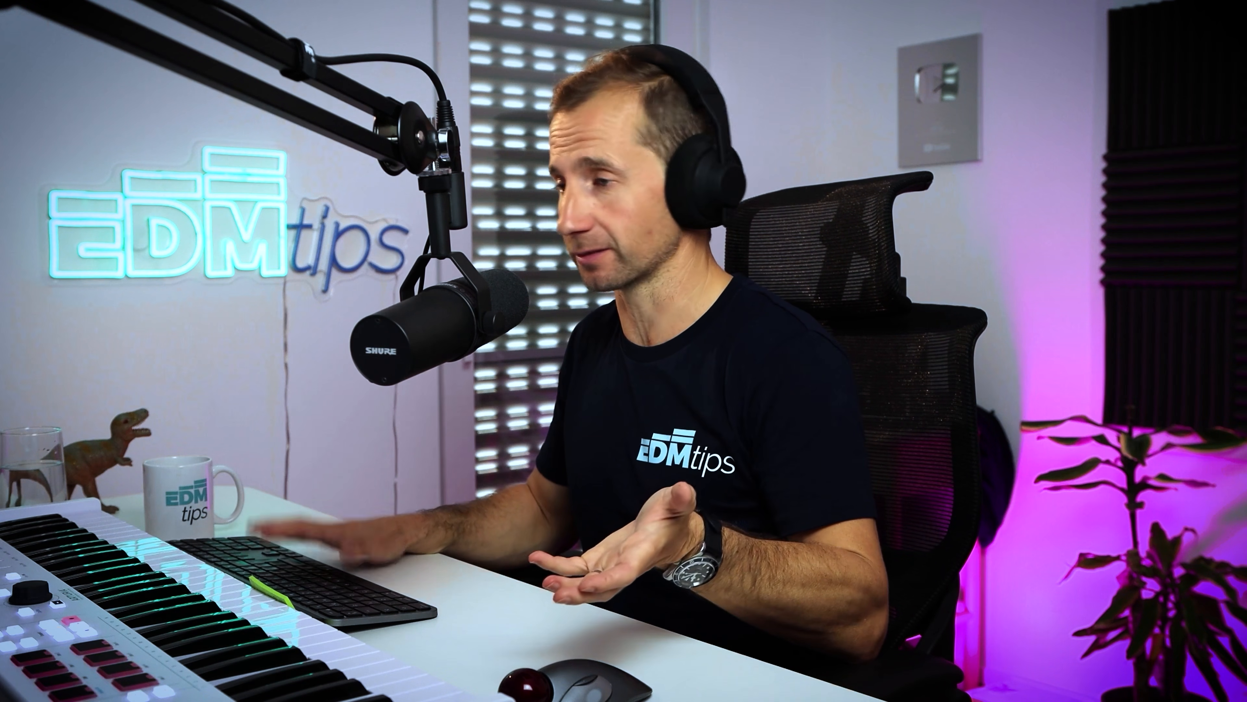
pyautogui.press('space')
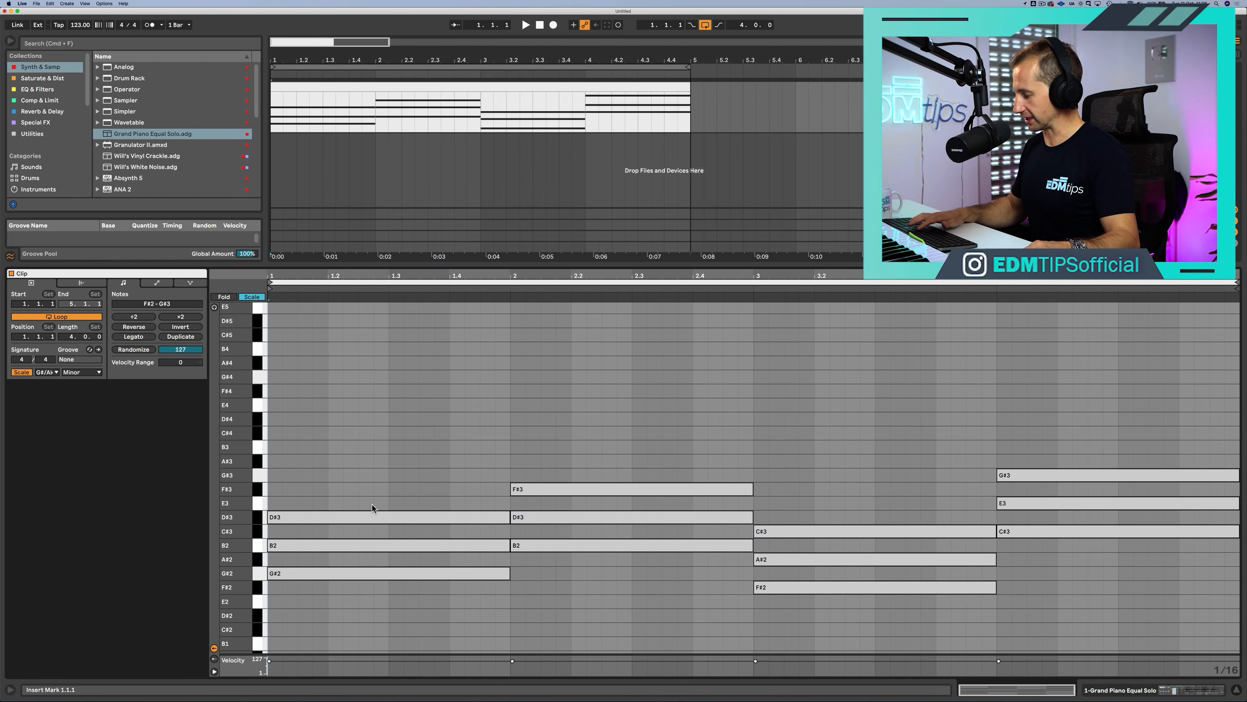
pyautogui.press('p')
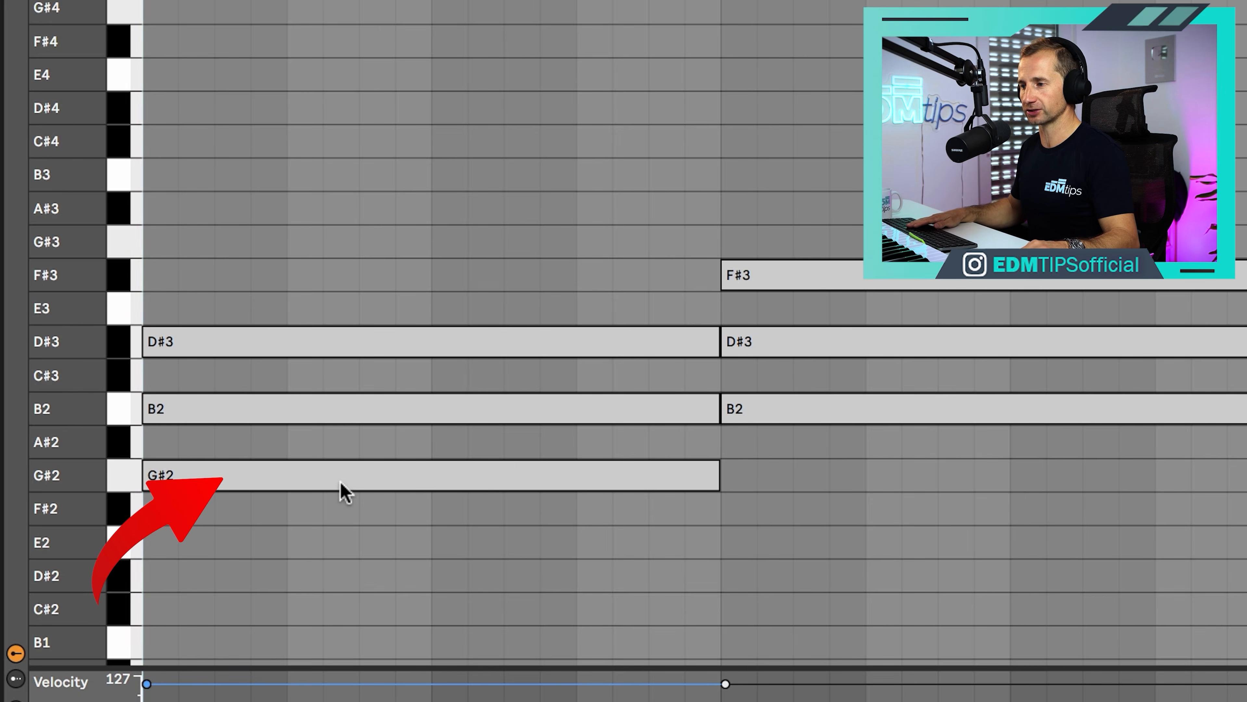
# Step: Extend the first chord to a seventh by copying its D#3 note up to F#3, and play it back
pyautogui.click(366, 474)
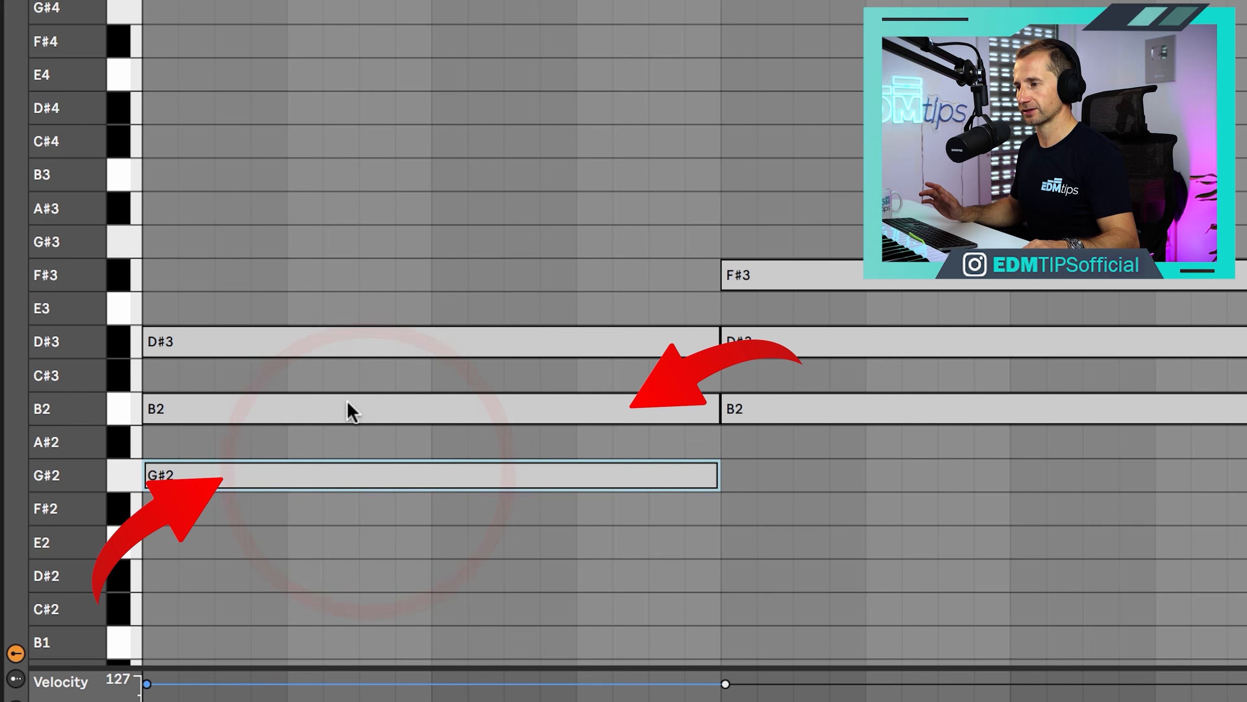
pyautogui.click(347, 409)
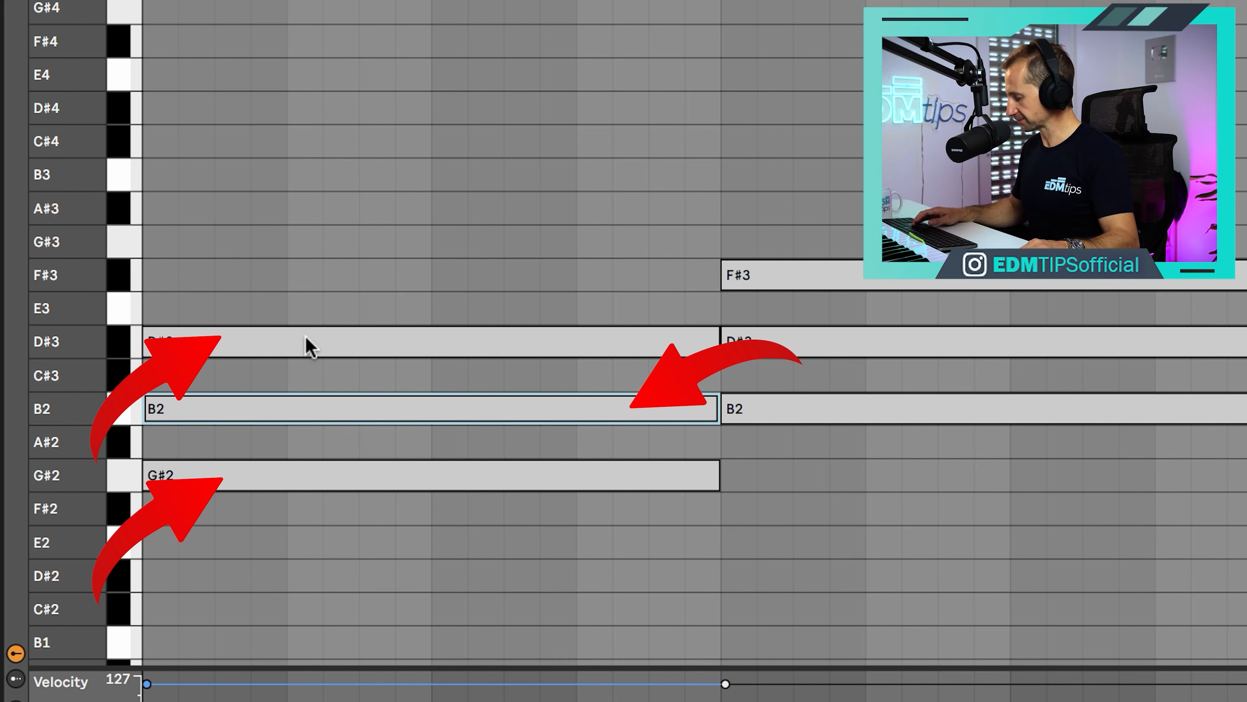
pyautogui.moveTo(307, 346); pyautogui.dragTo(311, 288)
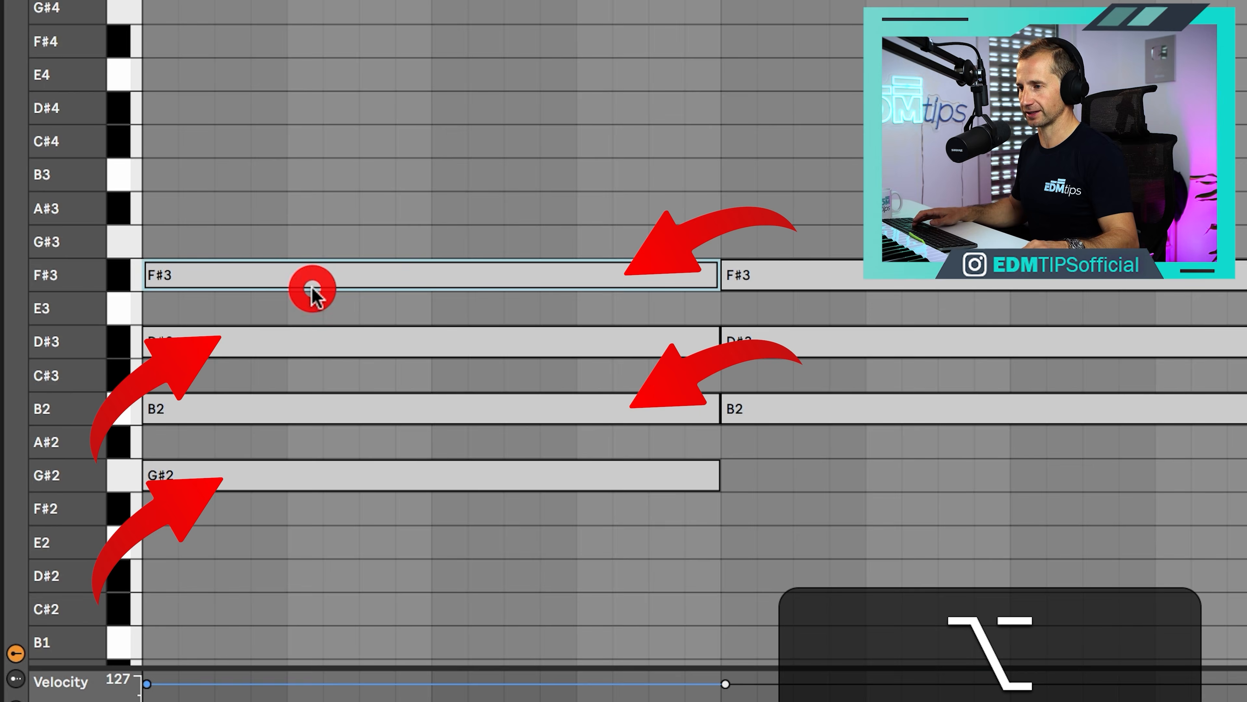
pyautogui.press('space')
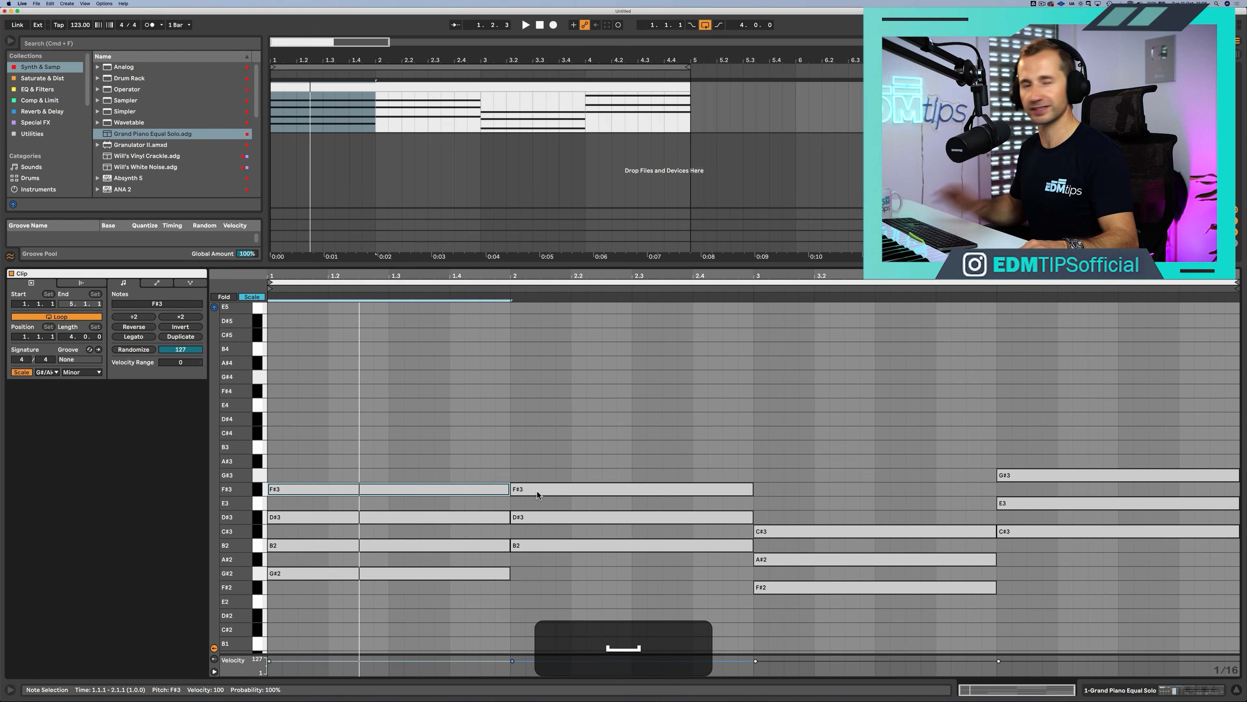
pyautogui.press('space')
# Step: Add a copied seventh note to the other three chords: A#3 in bar 2, E3 in bar 3 and B3 in bar 4, and audition them
pyautogui.moveTo(536, 491); pyautogui.dragTo(535, 464)
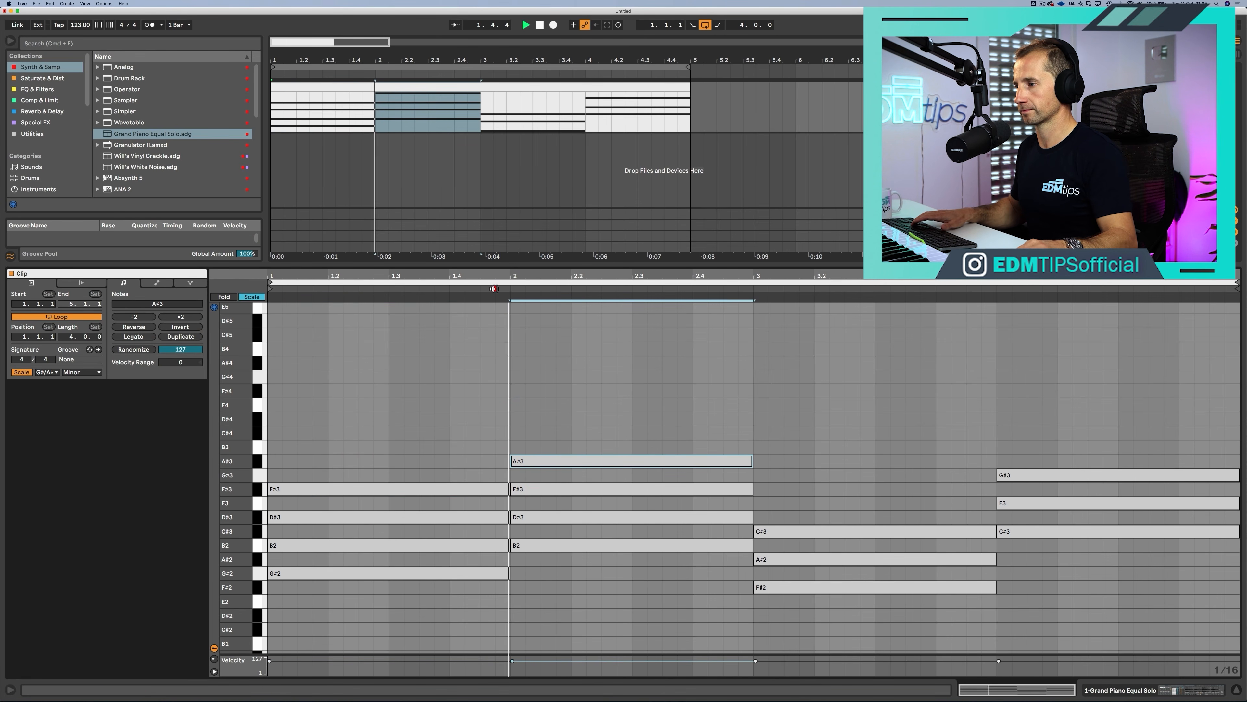
pyautogui.keyDown('alt'); pyautogui.click(802, 531); pyautogui.keyUp('alt')
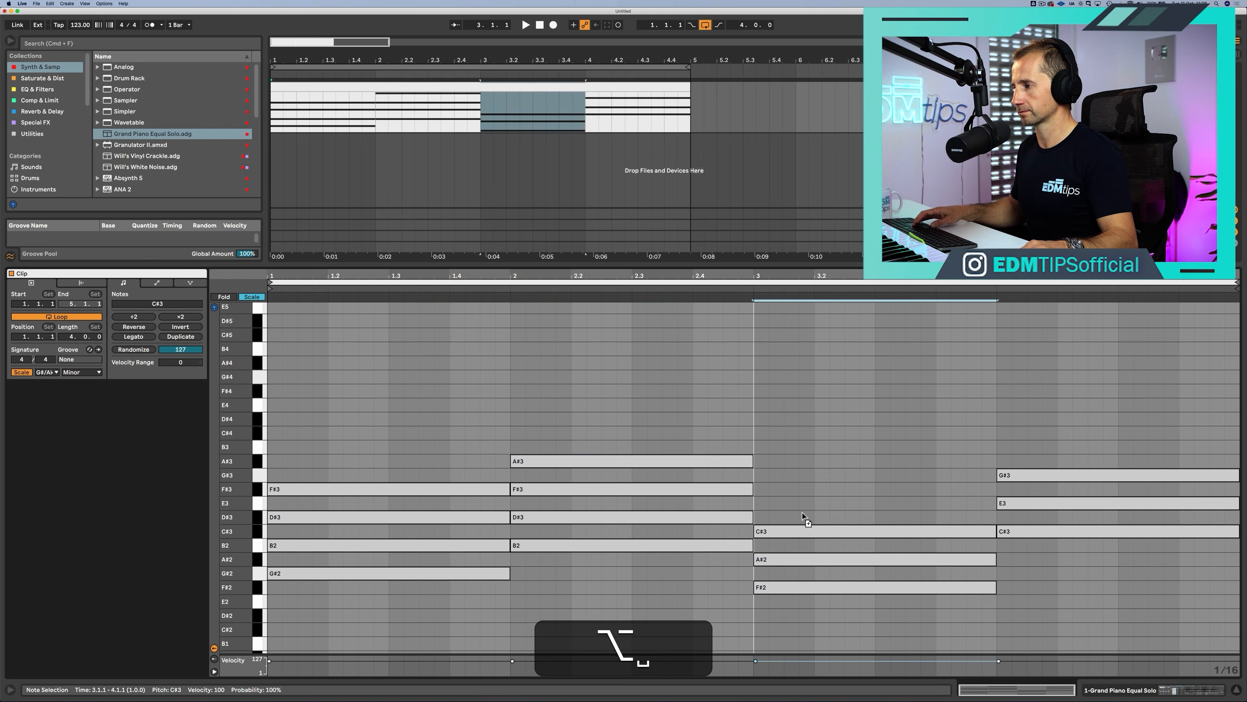
pyautogui.moveTo(802, 513); pyautogui.dragTo(800, 503)
pyautogui.moveTo(1030, 474); pyautogui.dragTo(1031, 449)
pyautogui.press('Left')
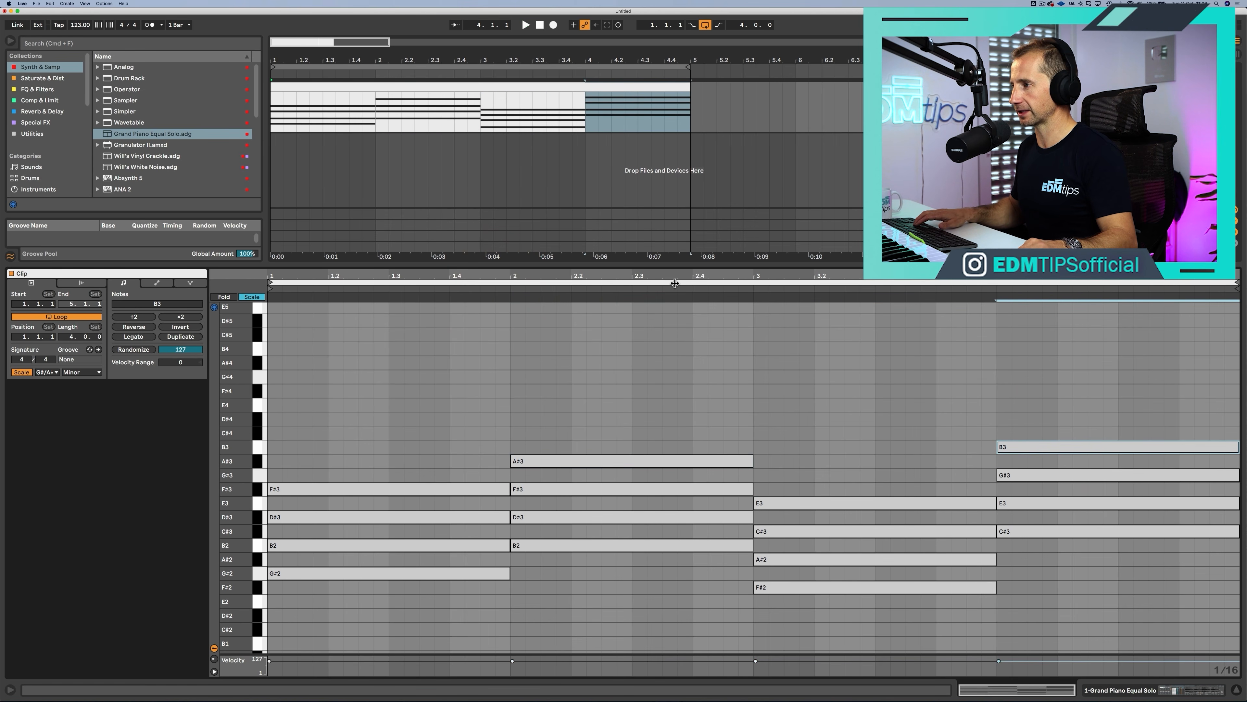
pyautogui.press('space')
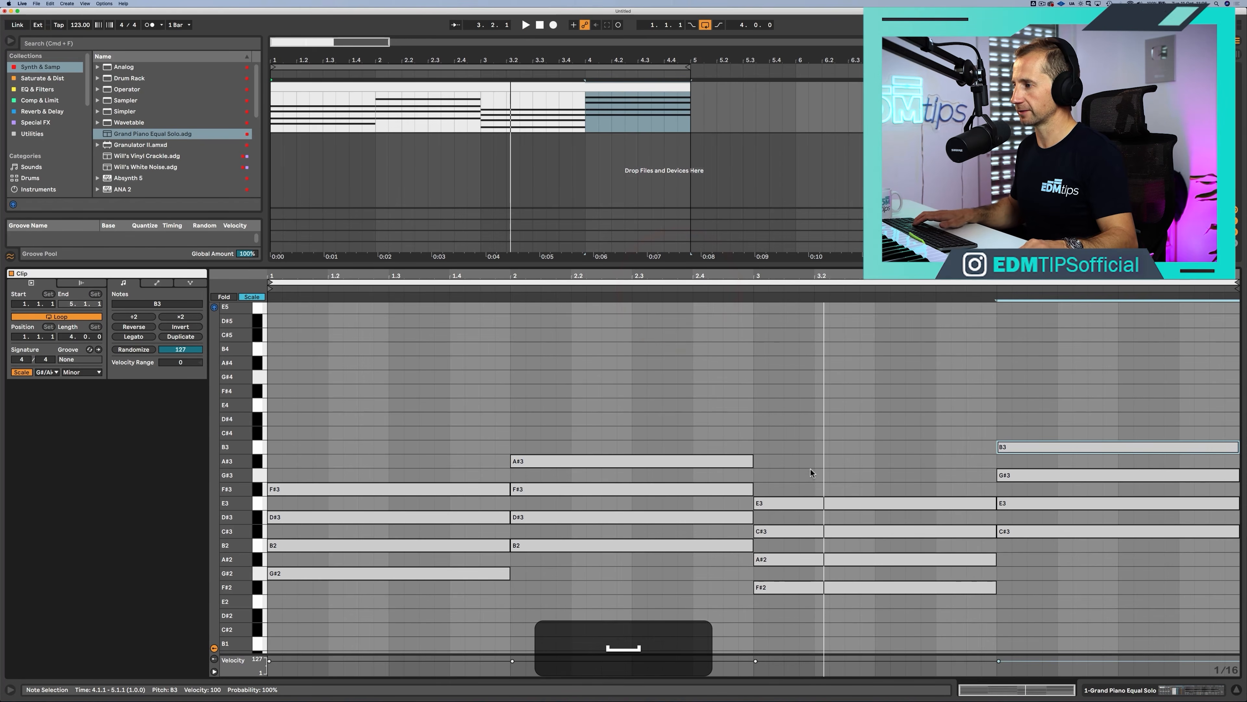
# Step: Raise the third chord's top note to F#3 and listen to the progression around it
pyautogui.click(809, 503)
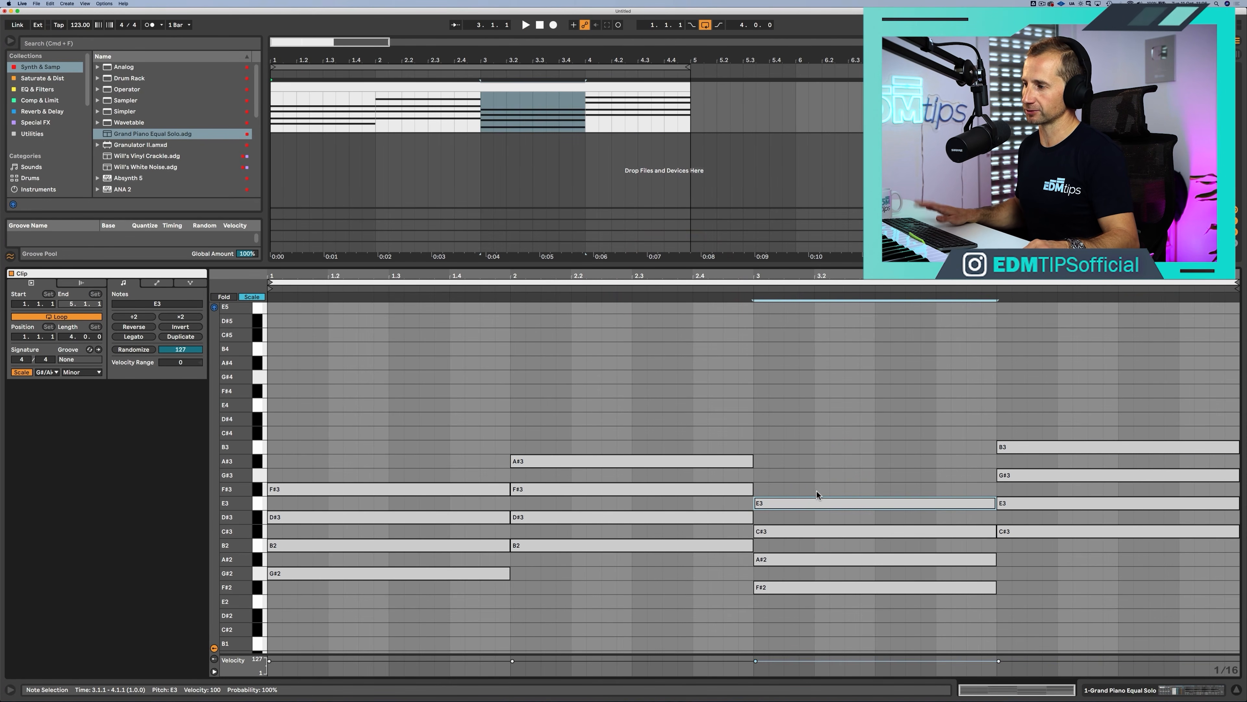
pyautogui.press('Up')
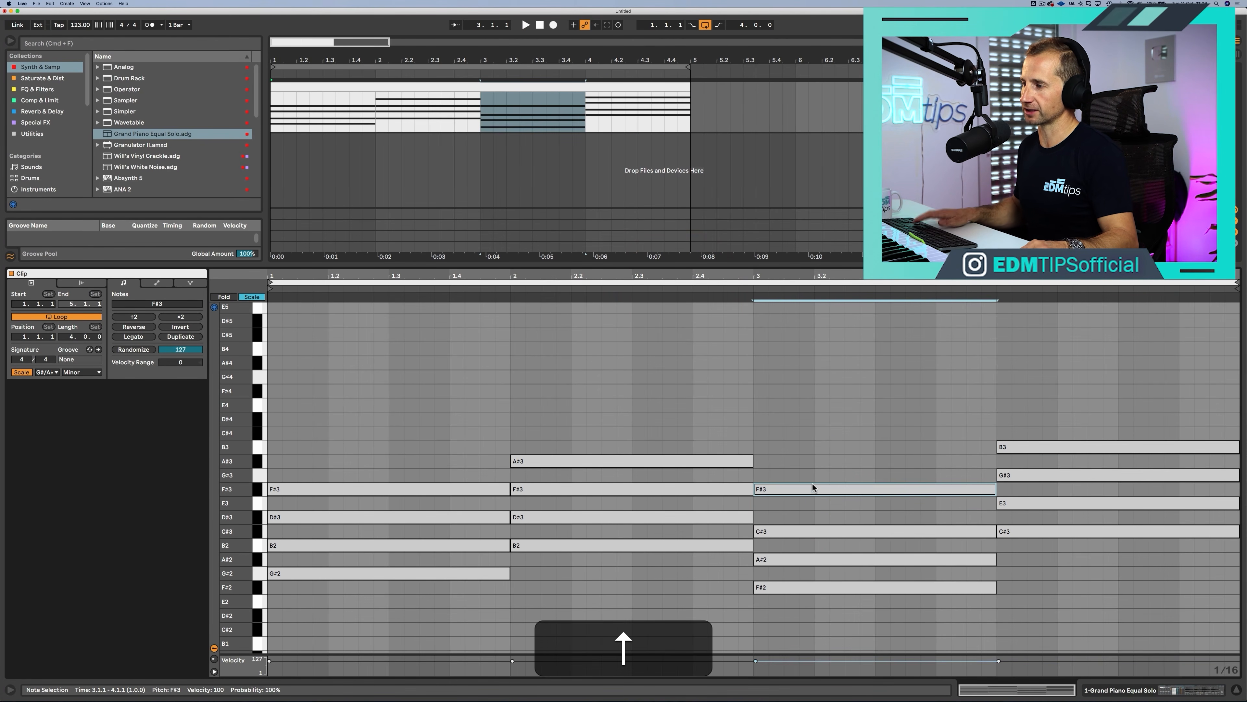
pyautogui.click(706, 286)
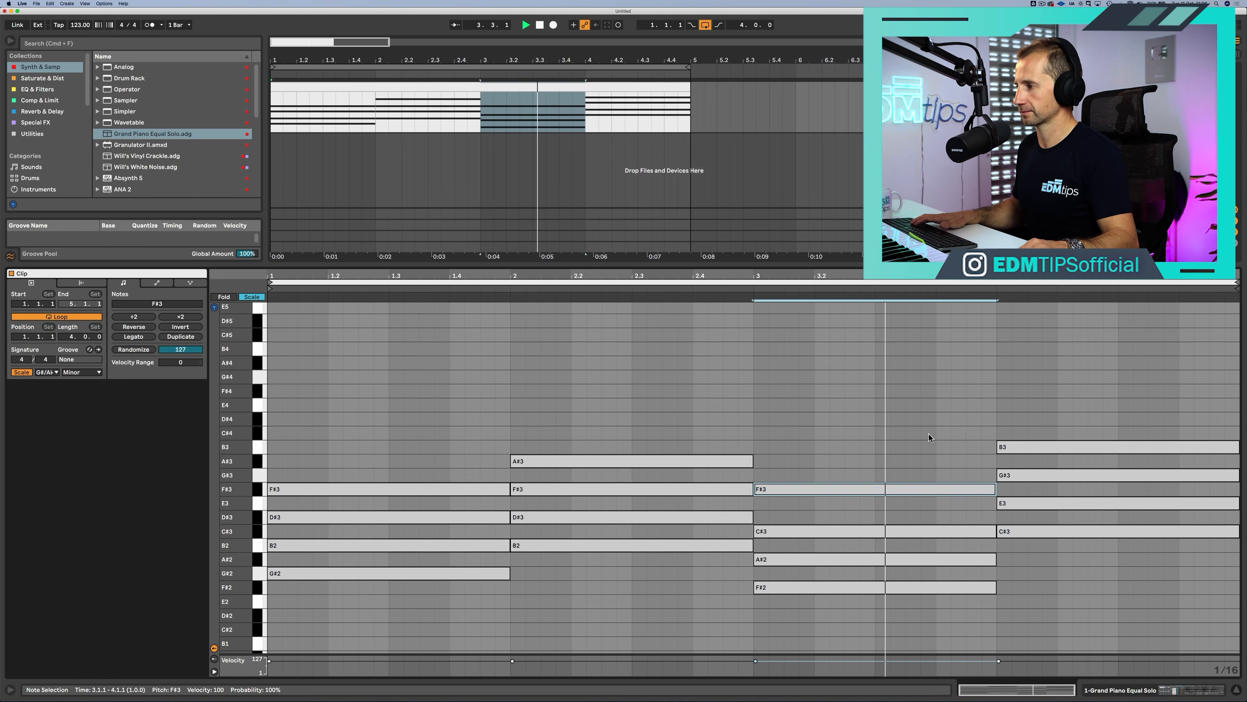
pyautogui.press('space')
pyautogui.click(359, 451)
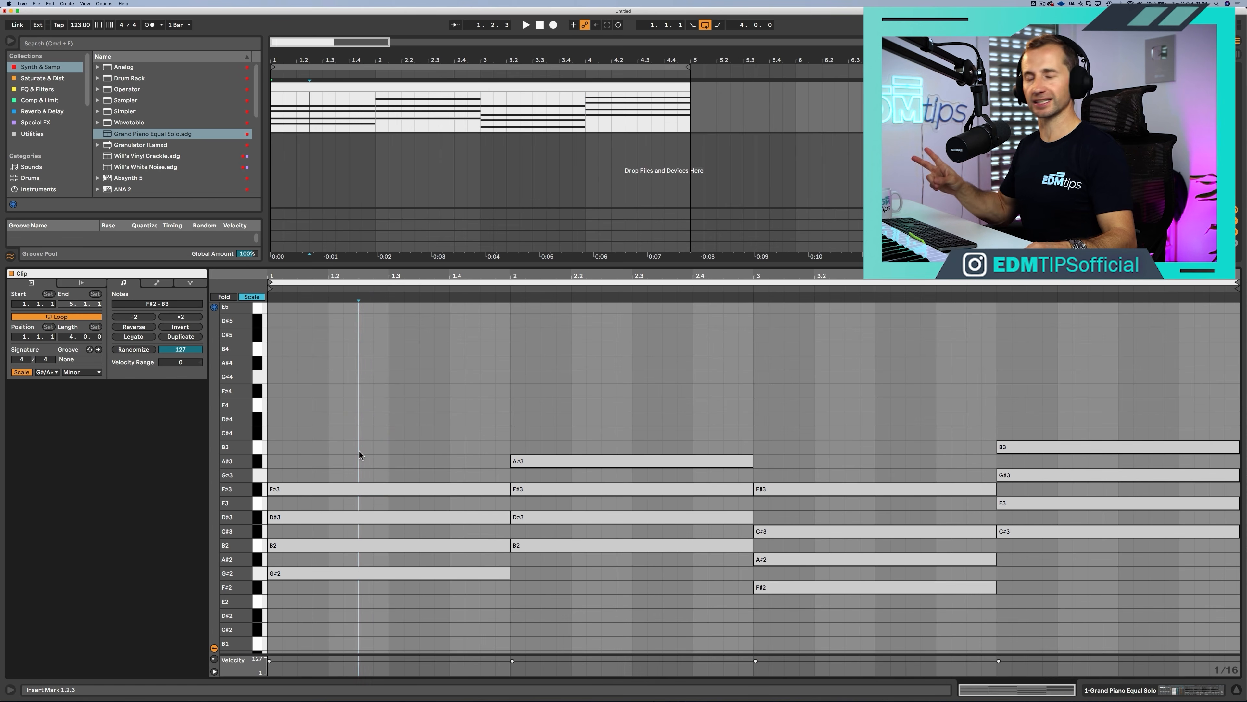
# Step: Move the top note of each chord up one octave, to F#4, A#4, F#4 and B4
pyautogui.click(344, 490)
pyautogui.hotkey('shift', 'Up')
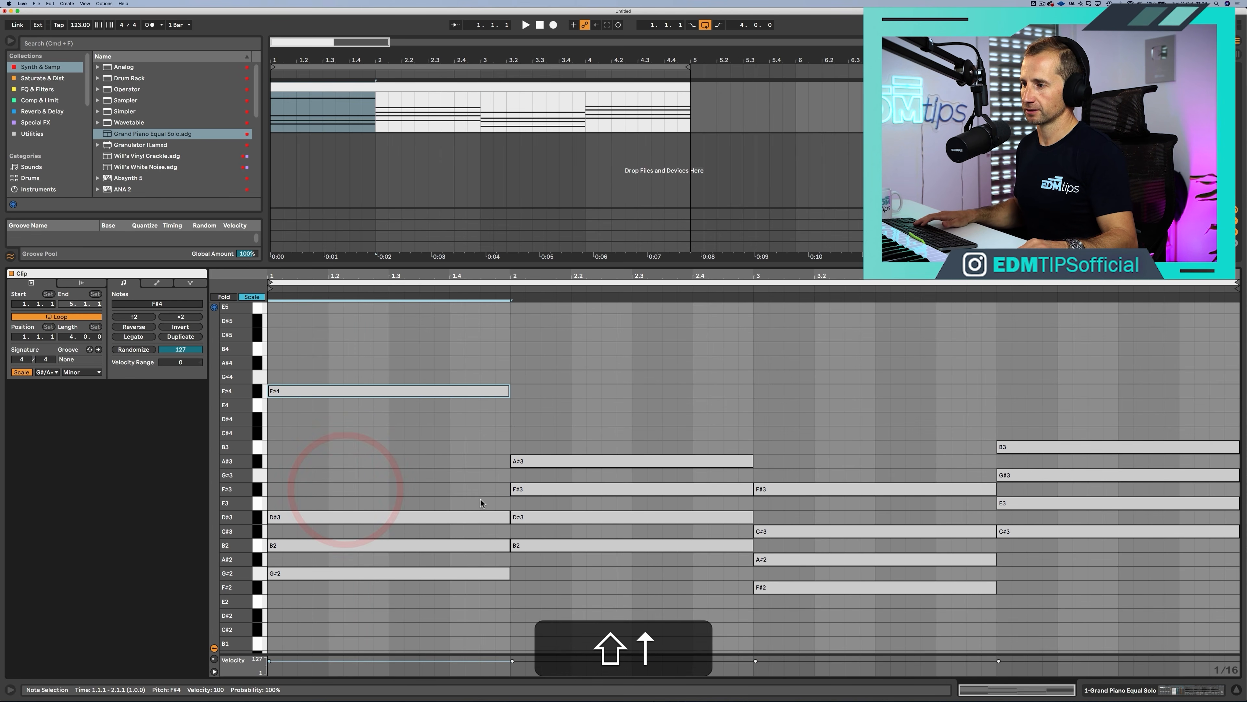
pyautogui.click(534, 462)
pyautogui.press('shift')
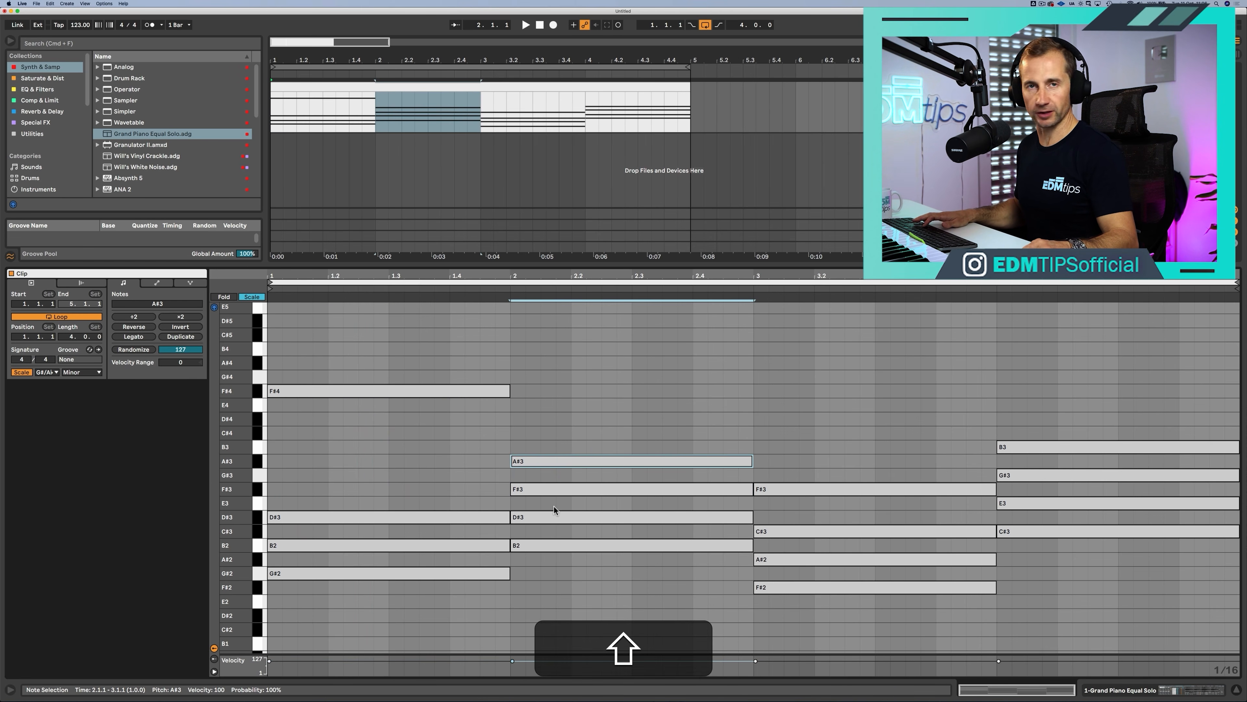
pyautogui.hotkey('shift', 'Up')
pyautogui.click(769, 489)
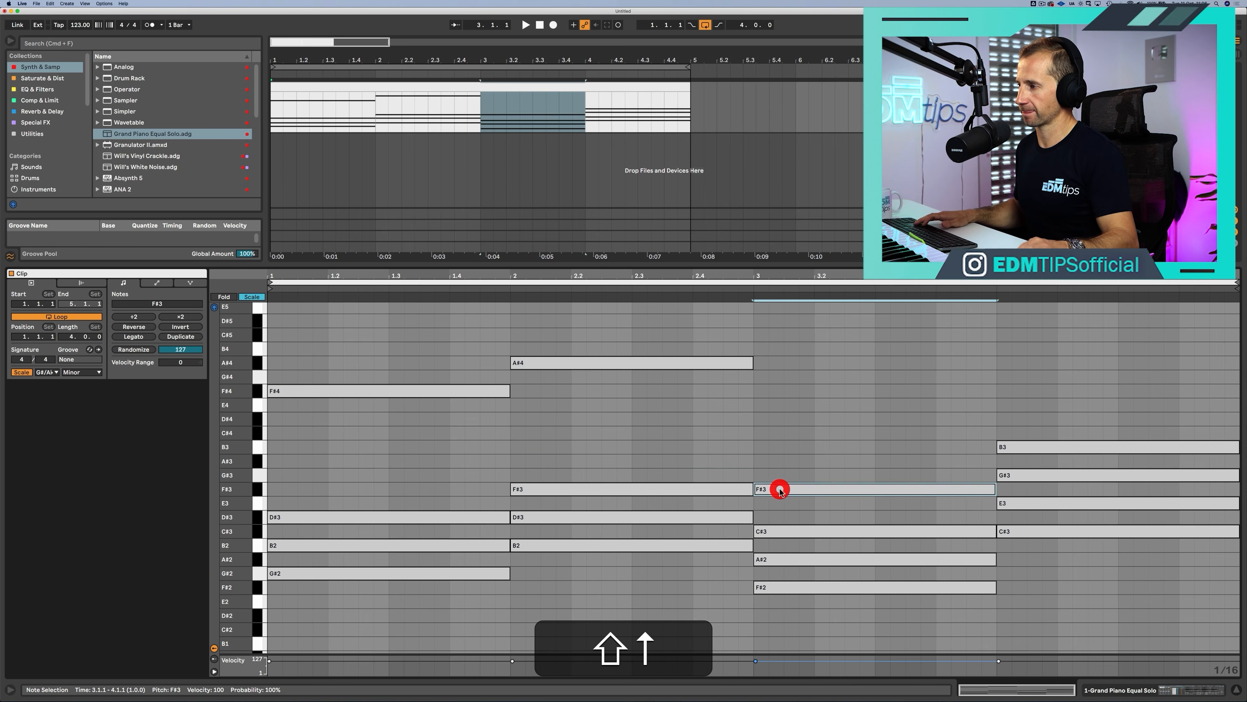
pyautogui.hotkey('shift', 'Up')
pyautogui.click(1022, 450)
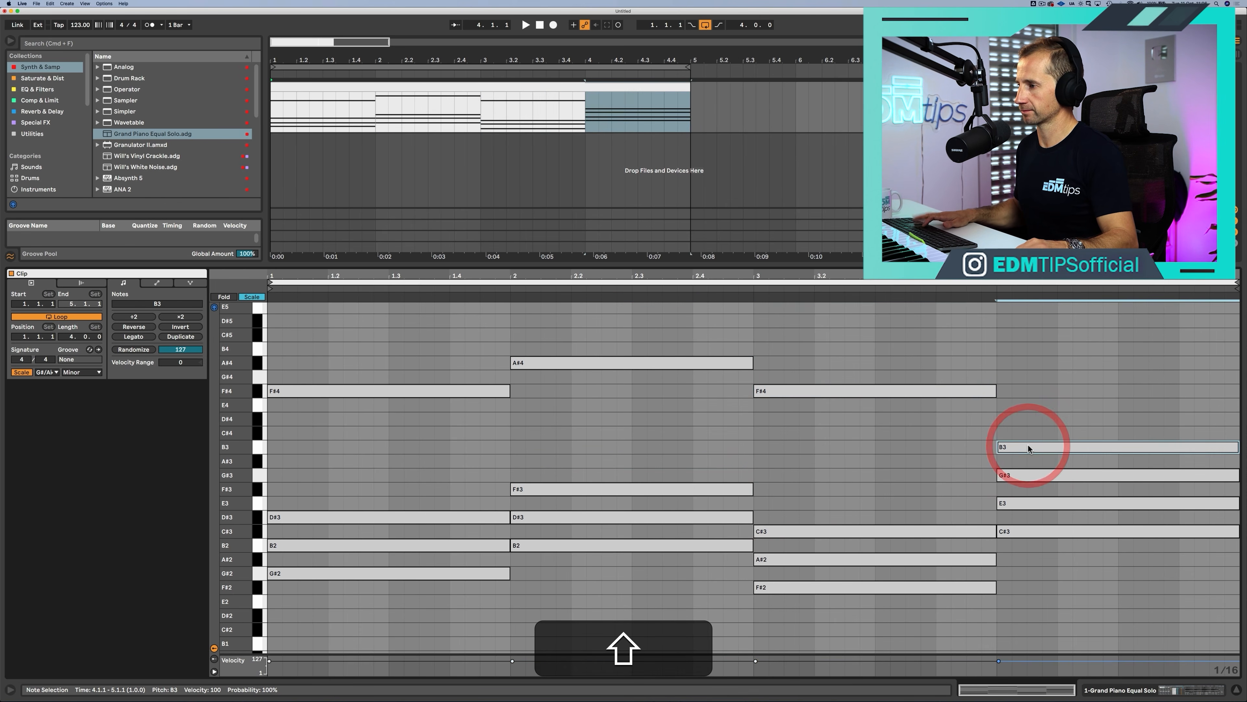
pyautogui.hotkey('shift', 'Up')
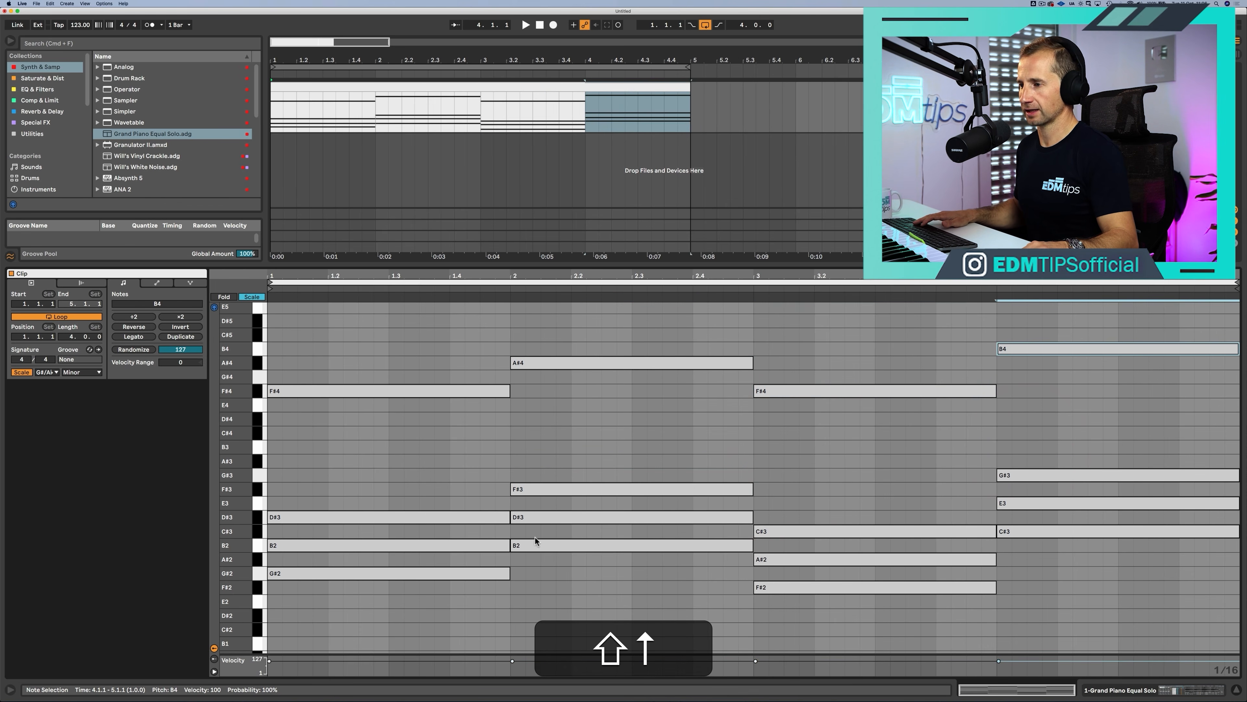
# Step: Copy the four root notes one octave down as bass notes G#1, B1, F#1 and C#2
pyautogui.click(389, 574)
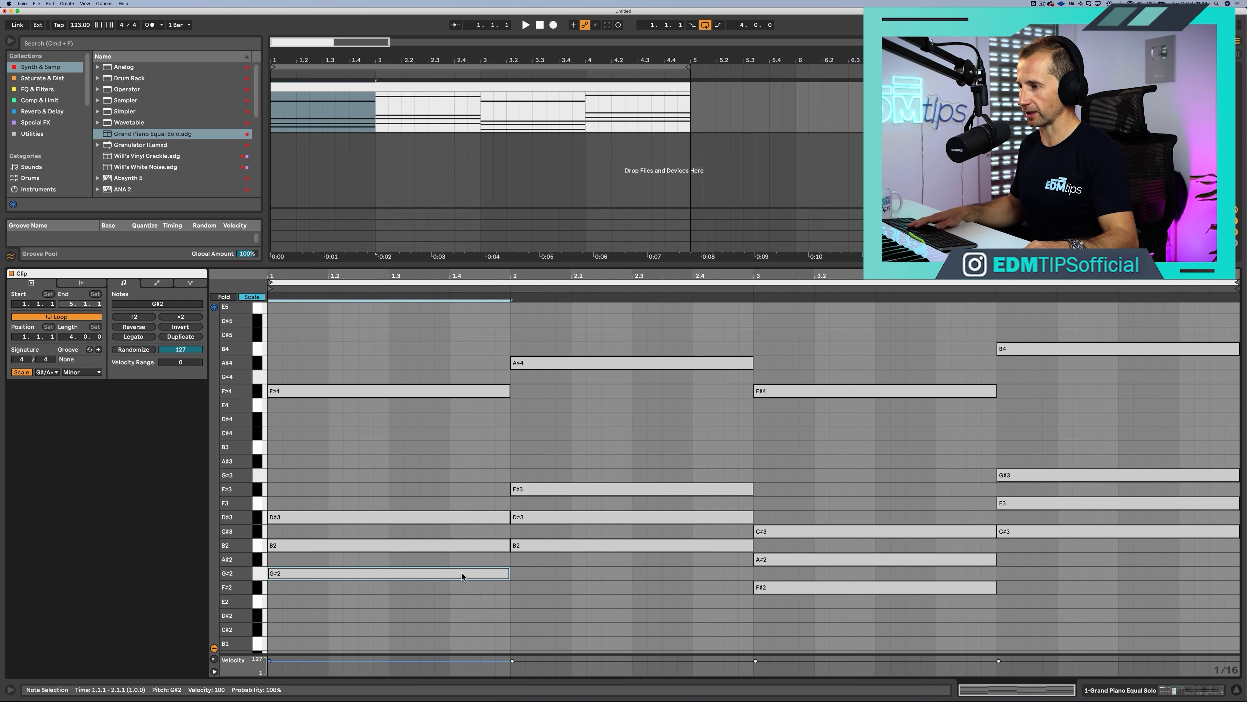
pyautogui.keyDown('super'); pyautogui.click(564, 547); pyautogui.keyUp('super')
pyautogui.keyDown('super'); pyautogui.click(479, 573); pyautogui.keyUp('super')
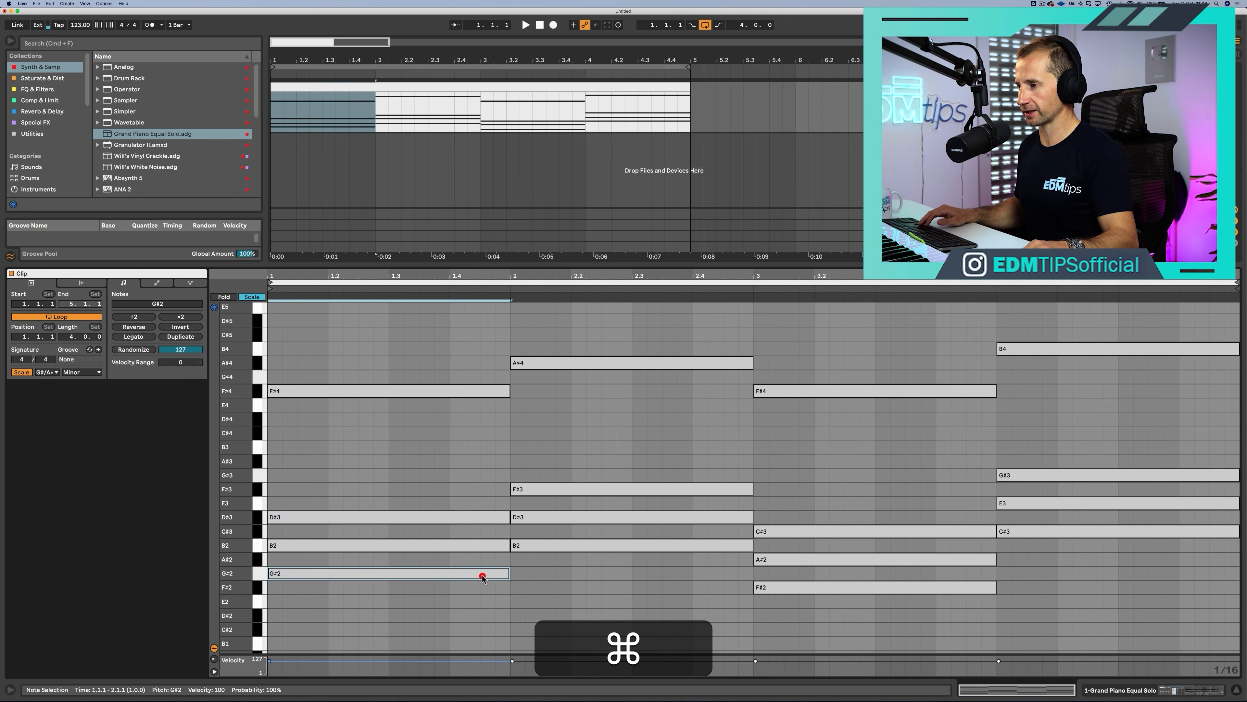
pyautogui.keyDown('shift'); pyautogui.click(546, 542); pyautogui.keyUp('shift')
pyautogui.keyDown('shift'); pyautogui.click(771, 587); pyautogui.keyUp('shift')
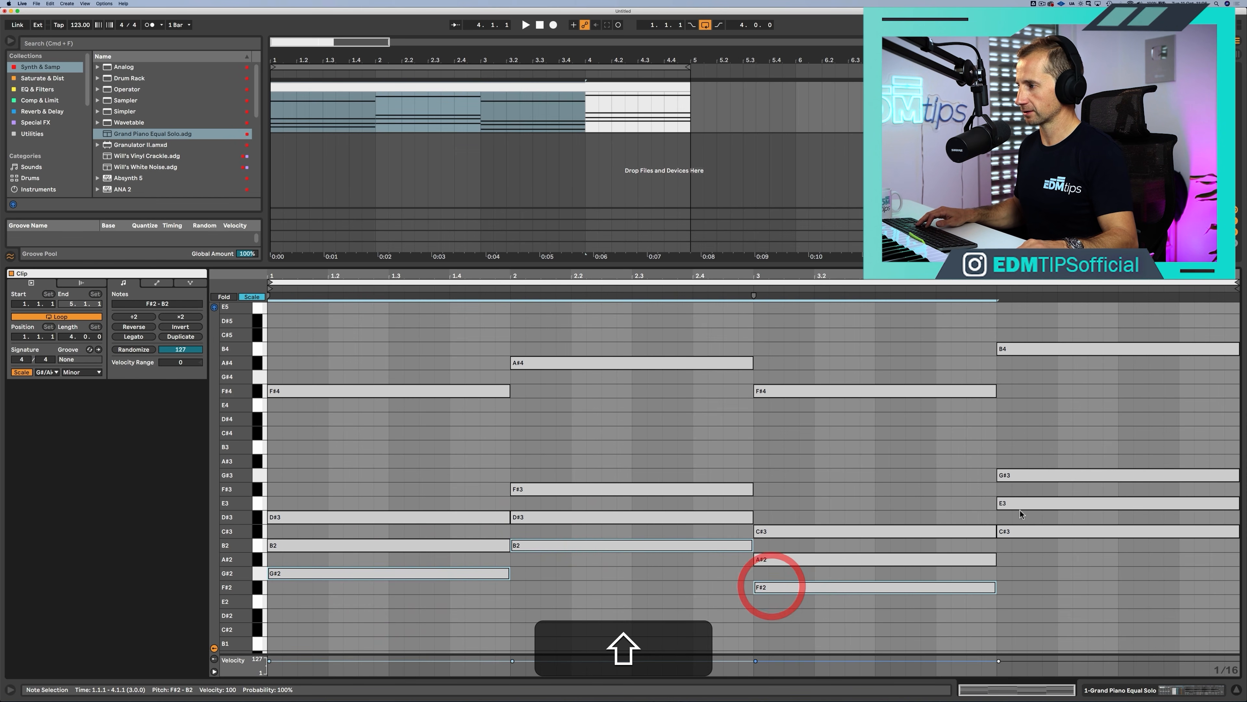
pyautogui.keyDown('shift'); pyautogui.click(1033, 531); pyautogui.keyUp('shift')
pyautogui.moveTo(1034, 531); pyautogui.dragTo(1030, 544)
pyautogui.hotkey('shift', 'Down')
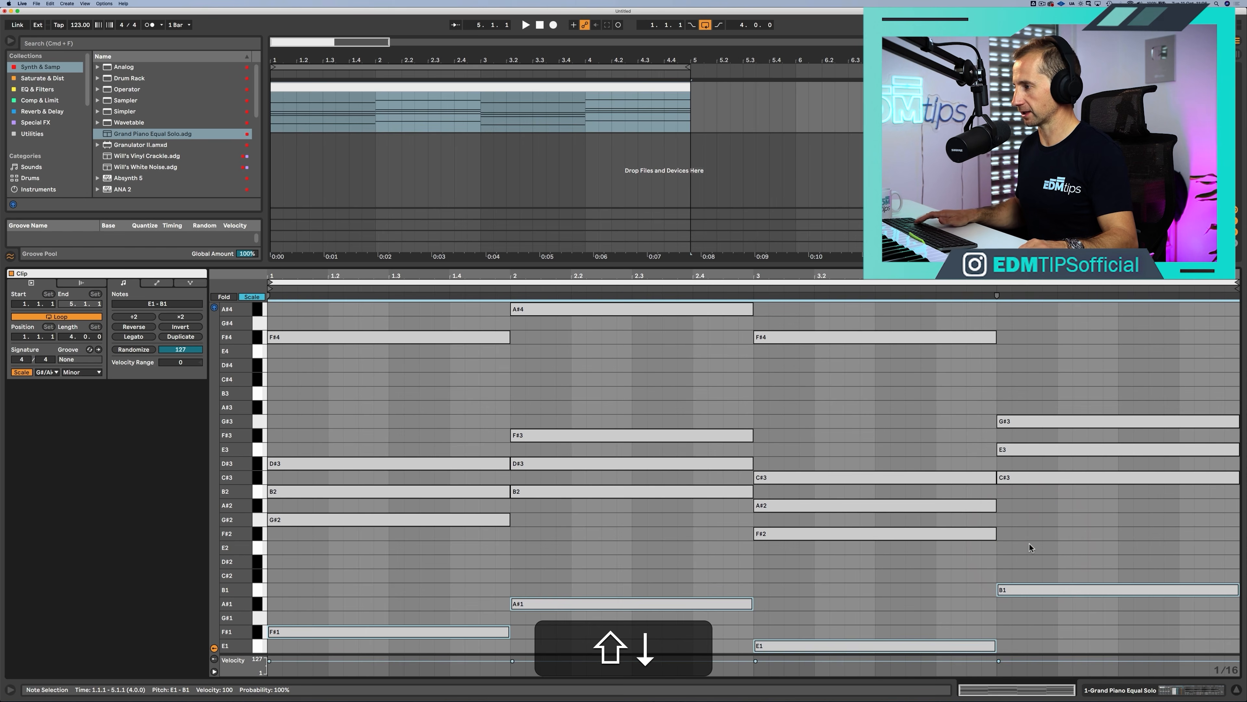
pyautogui.press('Up')
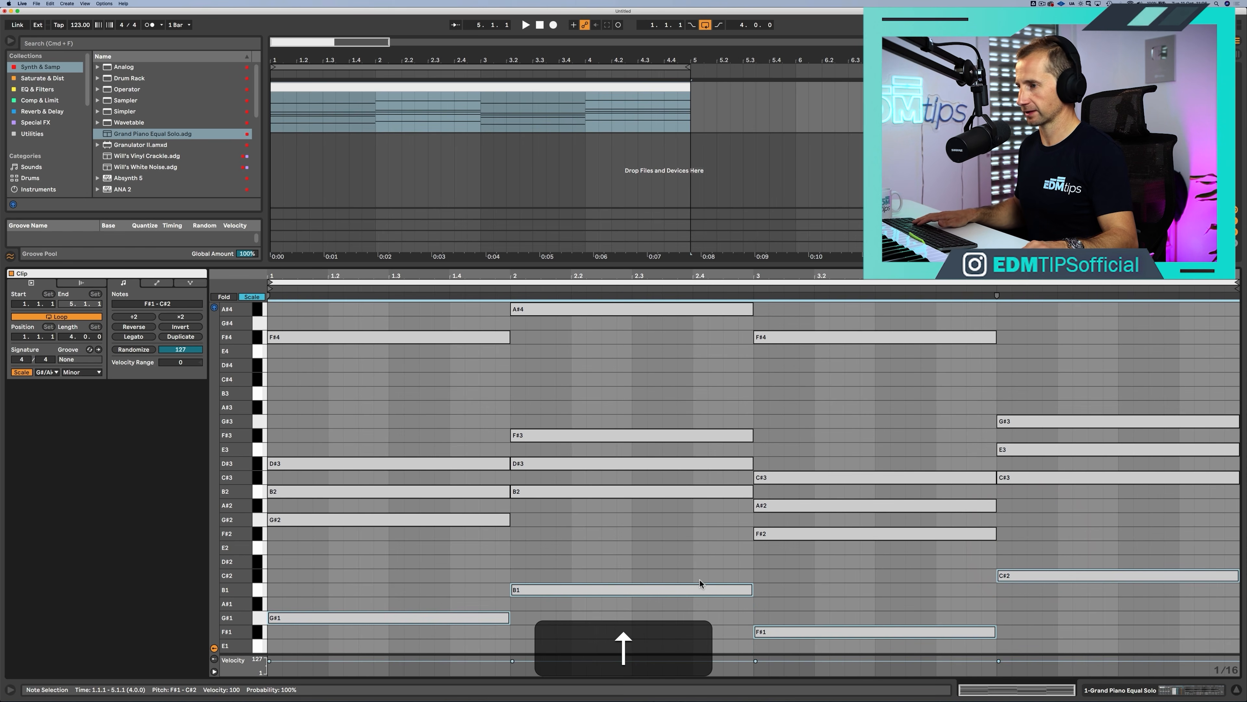
# Step: Raise the G#2 note of the first chord to G#3 and the F#2 note of the third chord to F#3, and audition the progression
pyautogui.click(406, 567)
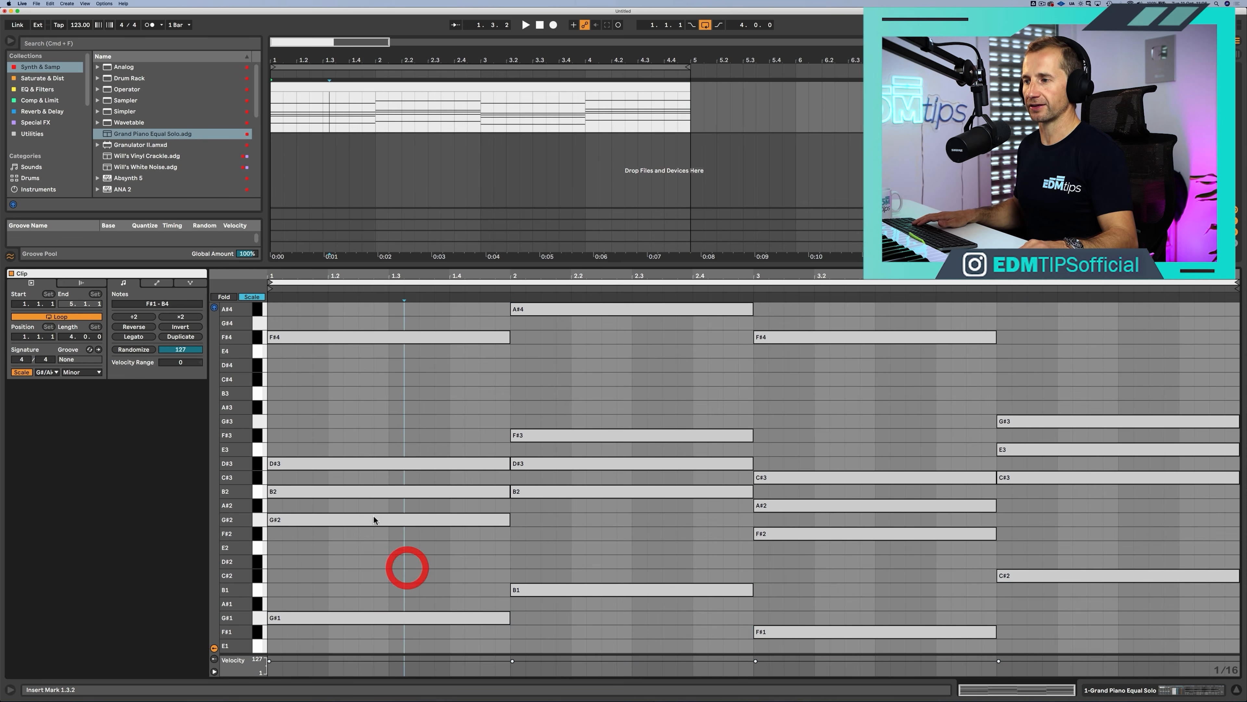
pyautogui.click(344, 522)
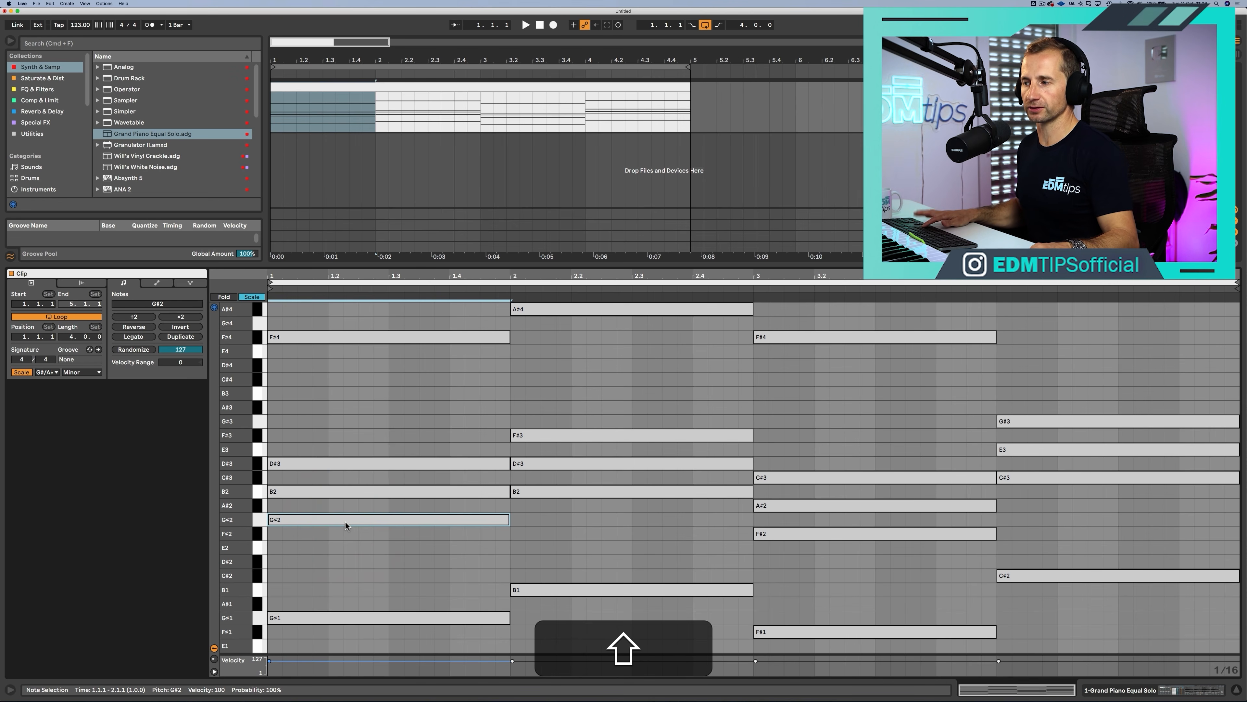
pyautogui.hotkey('shift', 'Up')
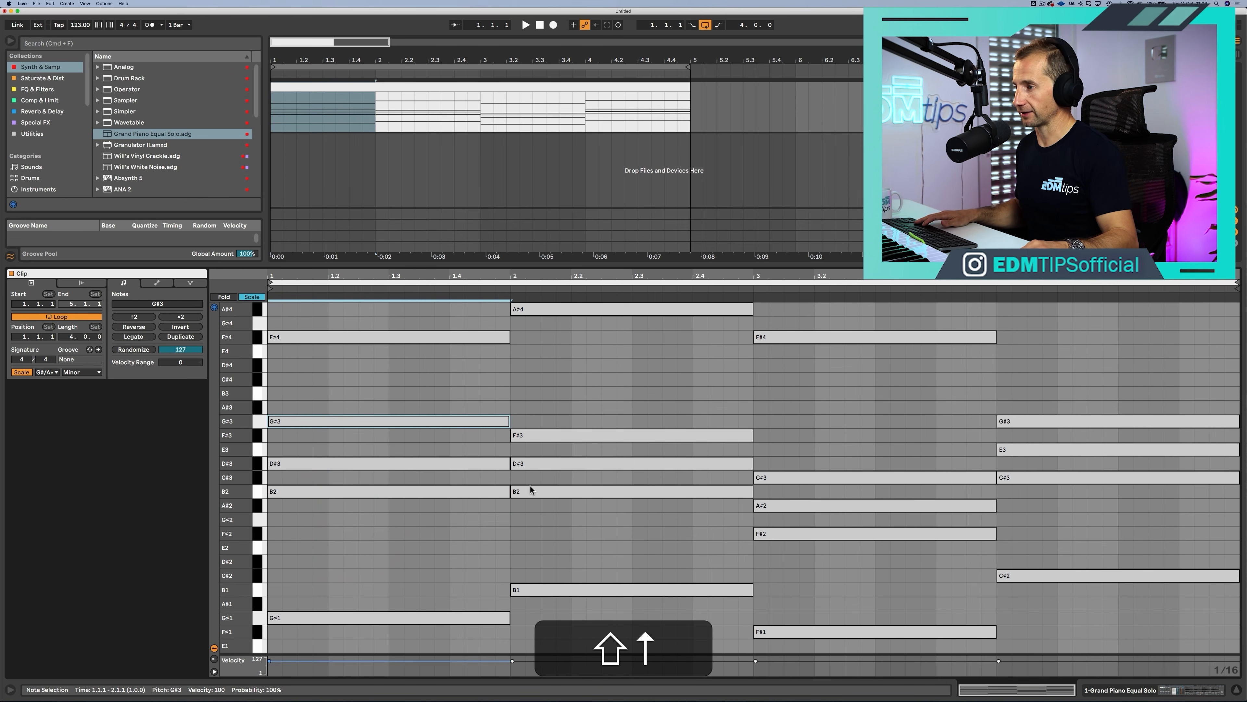
pyautogui.click(783, 529)
pyautogui.hotkey('shift', 'Up')
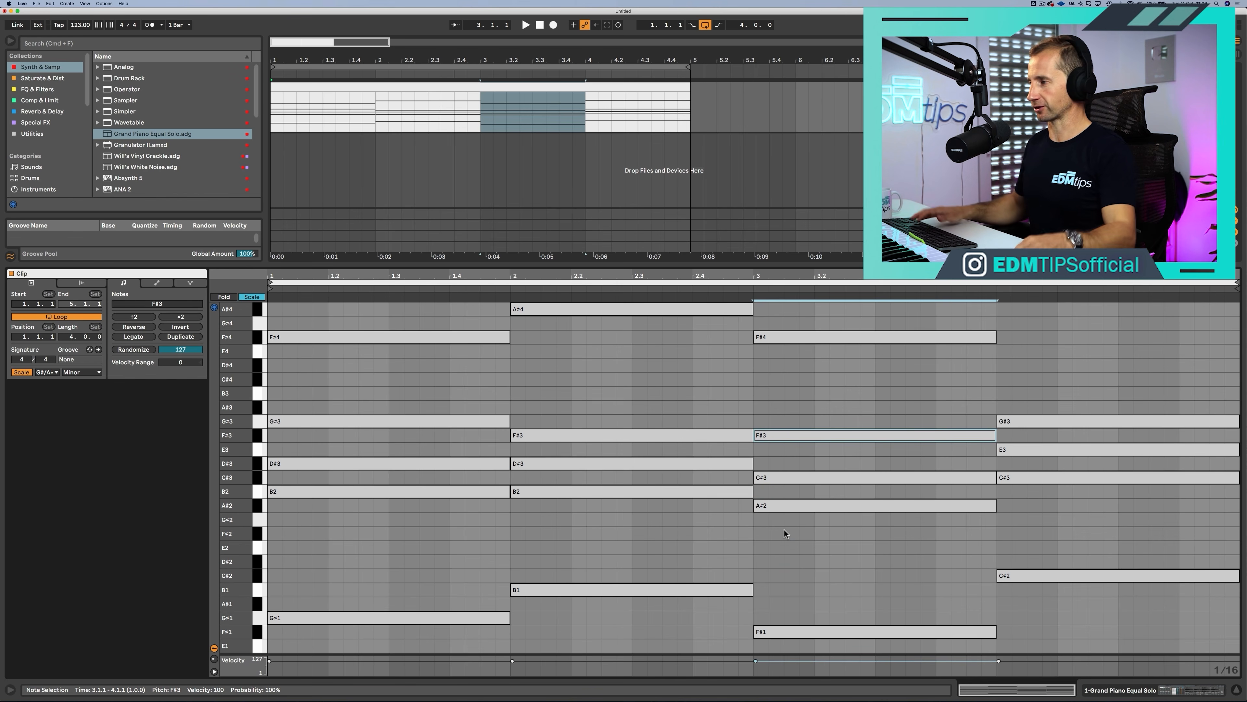
pyautogui.click(1059, 529)
pyautogui.scroll(2, 1062, 525)
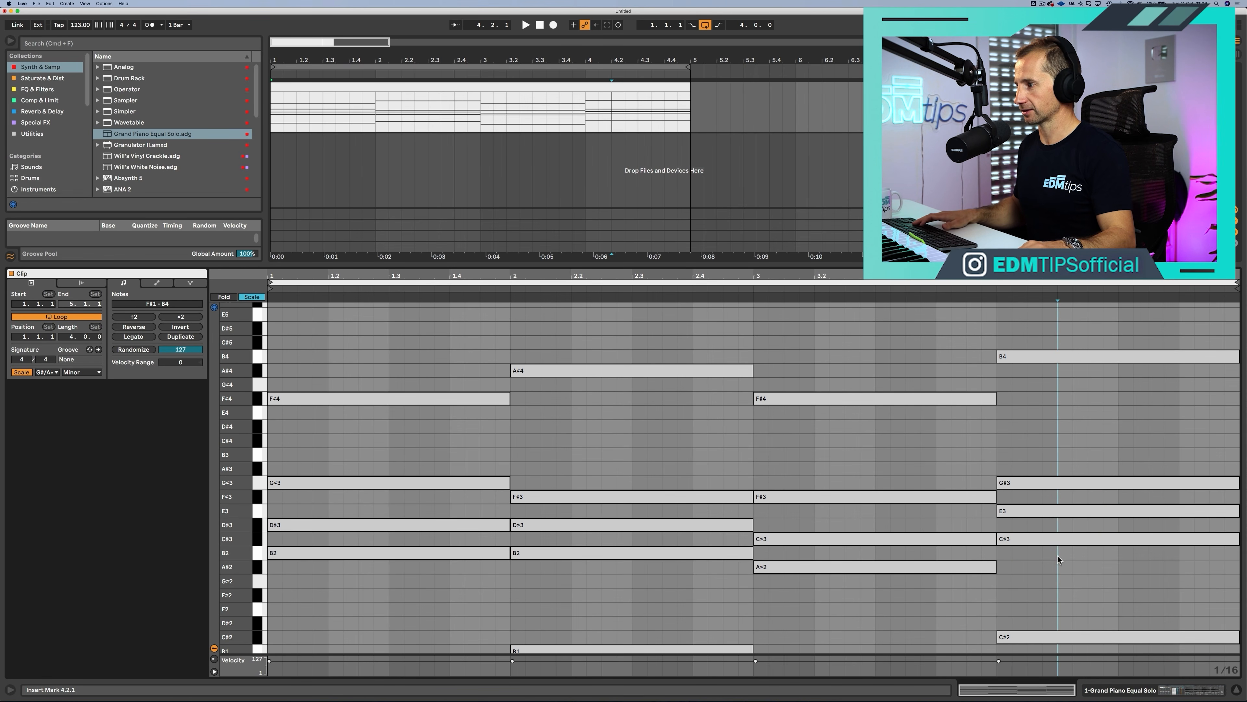
pyautogui.press('space')
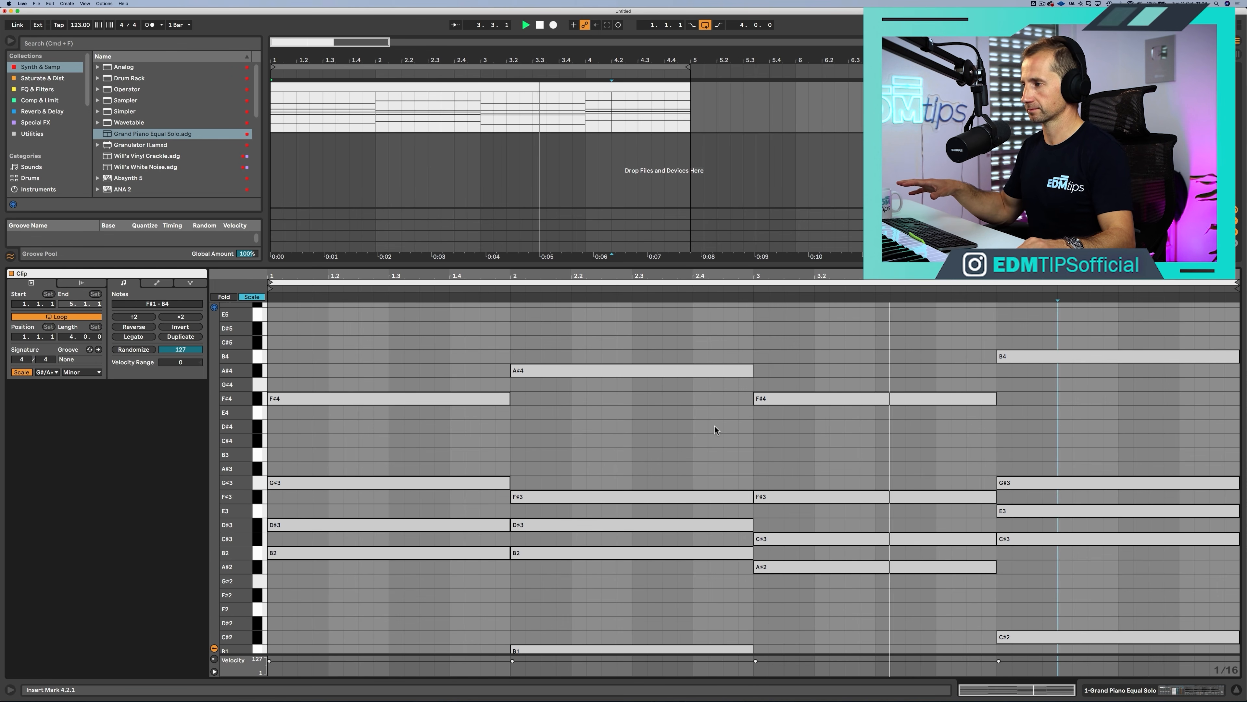
pyautogui.click(620, 421)
pyautogui.press('space')
# Step: Move the top notes of the second and fourth chords down an octave to A#3 and B3, and listen to the progression
pyautogui.click(618, 371)
pyautogui.hotkey('shift', 'Down')
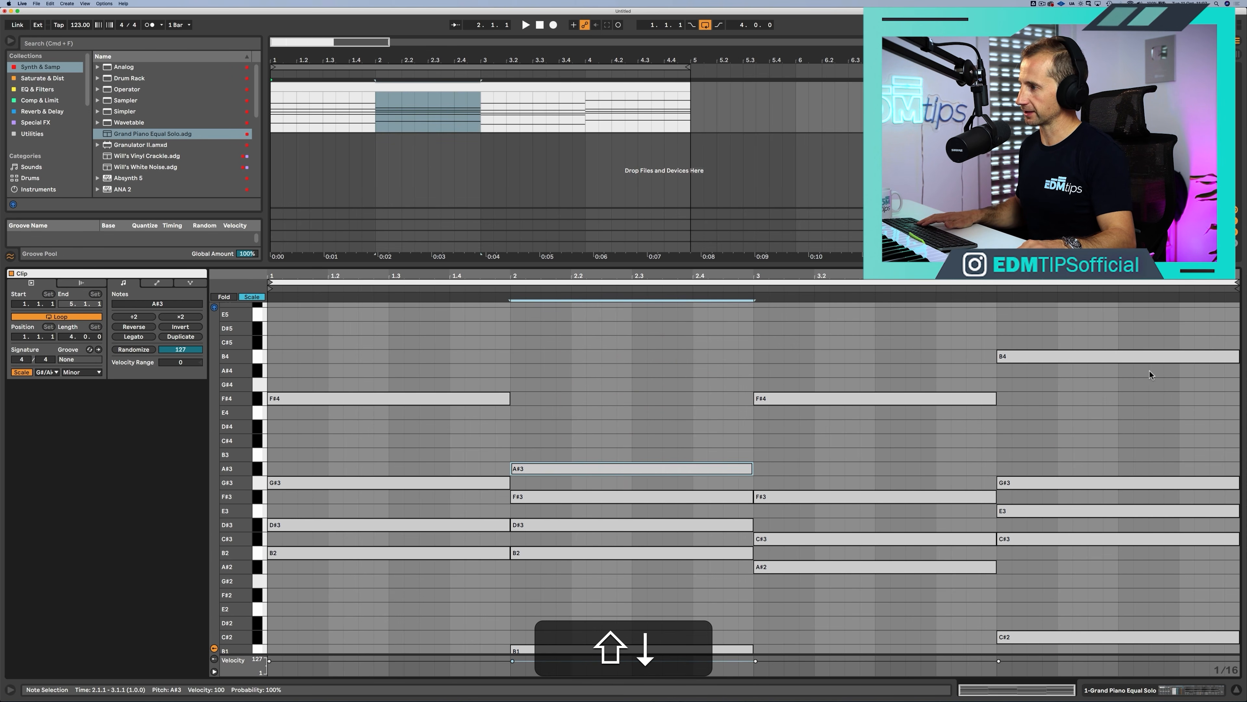
pyautogui.click(1129, 354)
pyautogui.hotkey('shift', 'Down')
pyautogui.press('space')
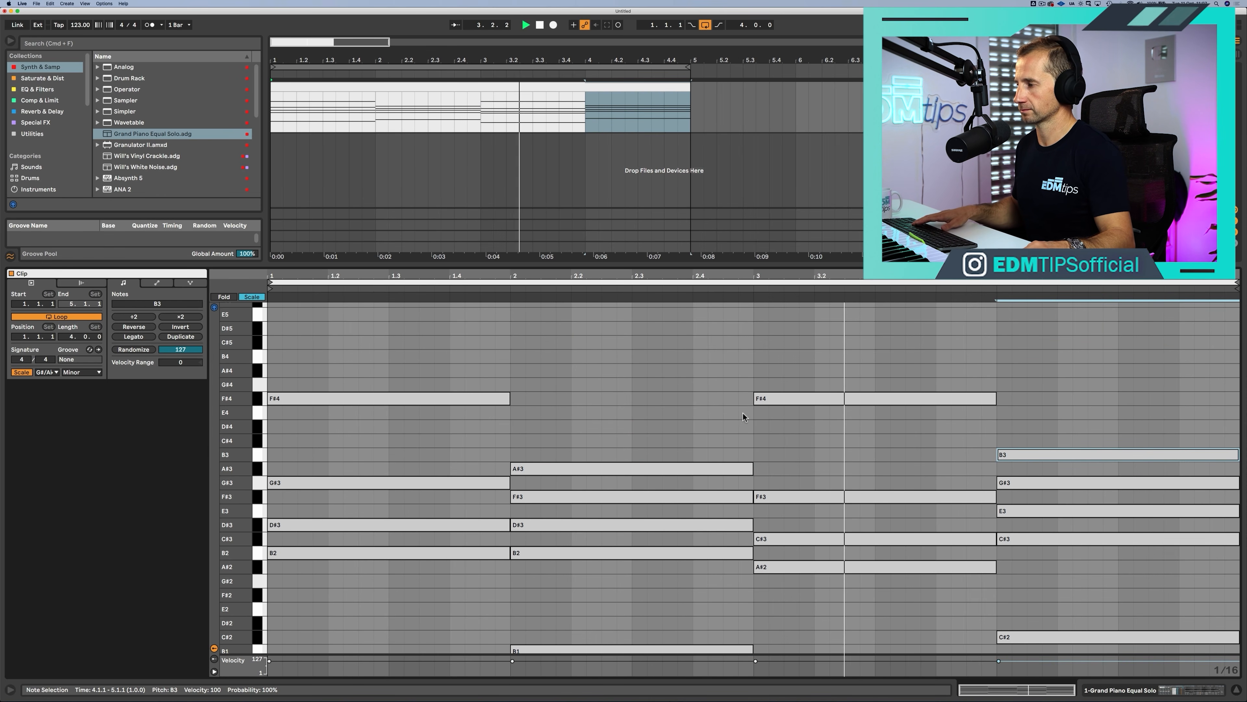
pyautogui.click(1014, 425)
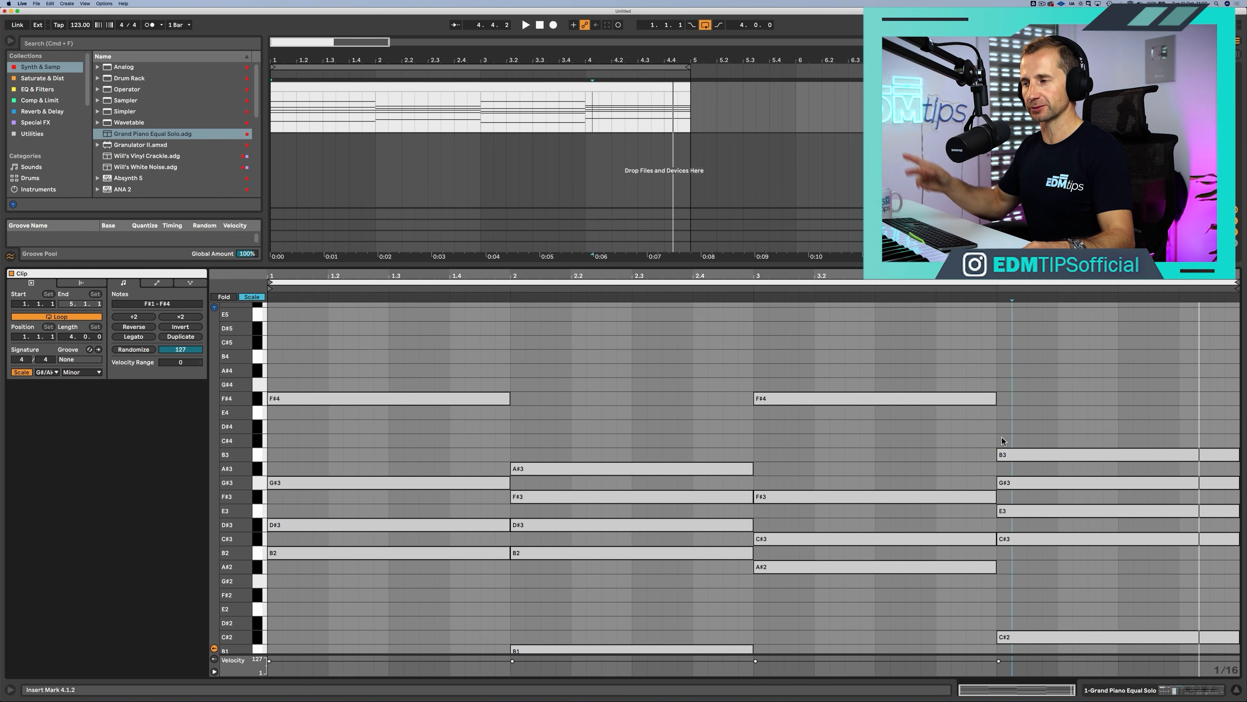
# Step: Turn off note preview and shorten all five notes of the first chord to end at beat 1.4
pyautogui.press('p')
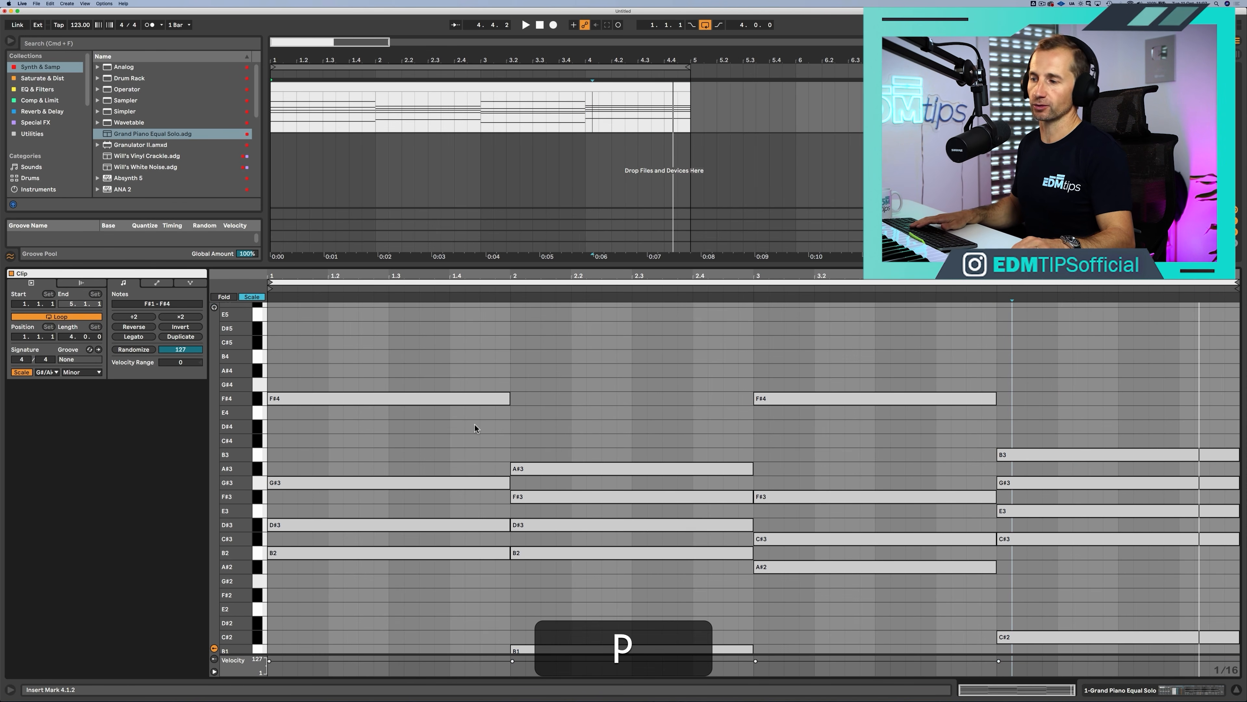
pyautogui.scroll(-3, 474, 426)
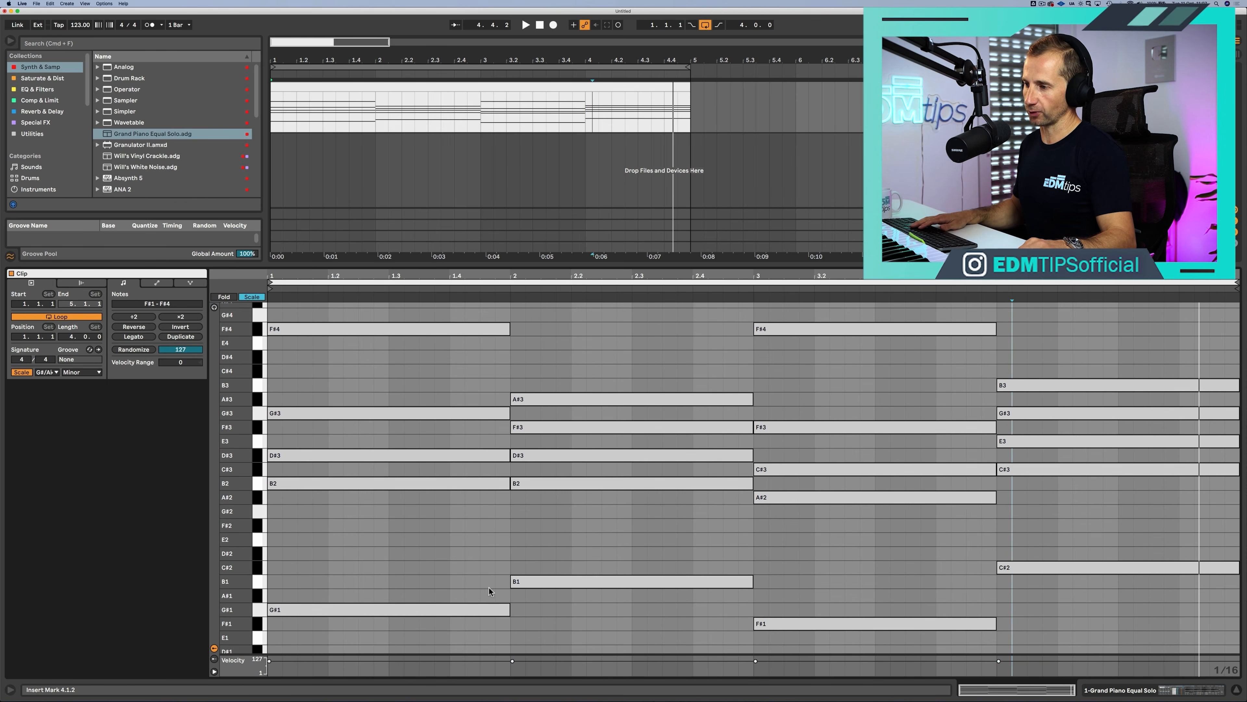
pyautogui.moveTo(489, 631); pyautogui.dragTo(446, 327)
# Step: Repeat the first chord's five notes from beat 1.4 to the start of bar 2, and play the result
pyautogui.click(459, 329)
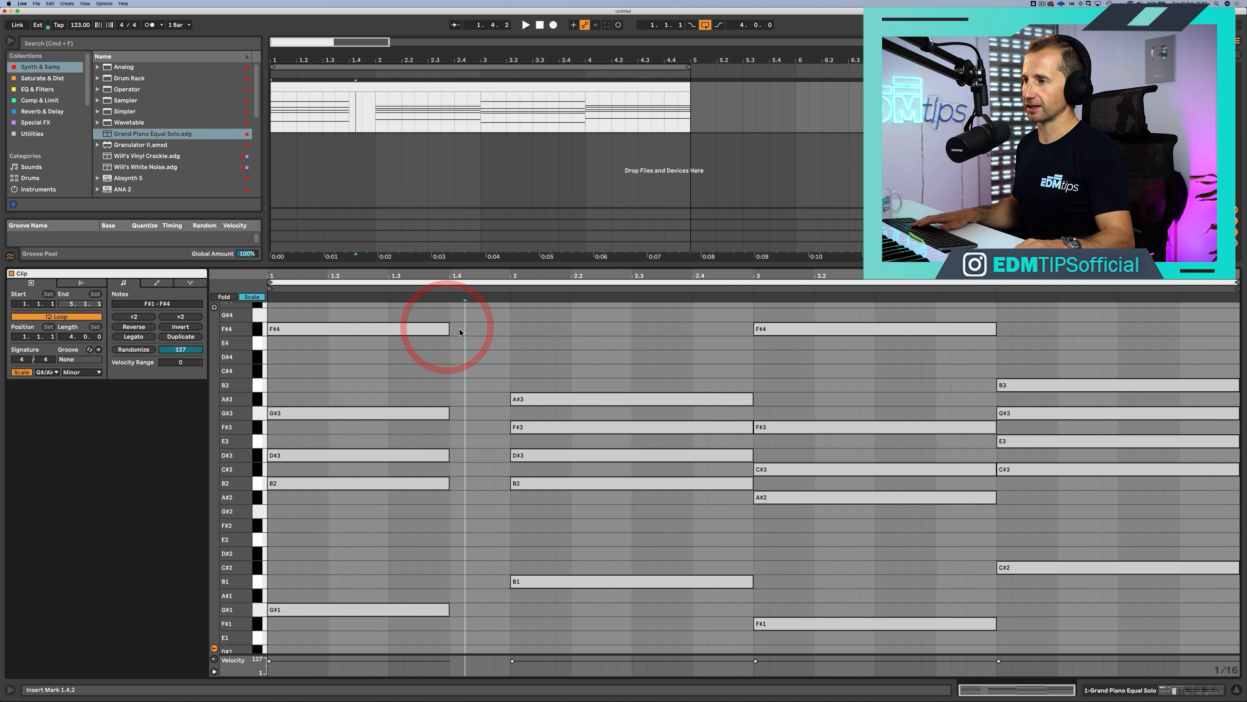
pyautogui.doubleClick(460, 329)
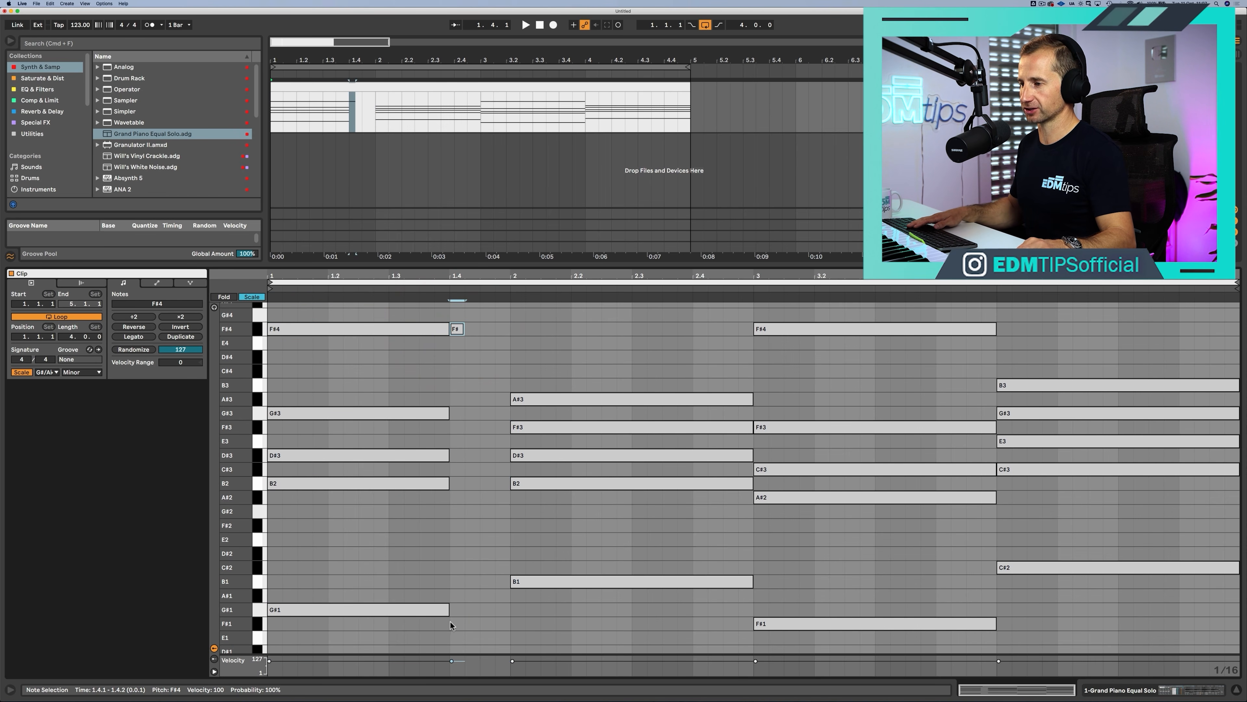
pyautogui.doubleClick(457, 614)
pyautogui.moveTo(464, 611); pyautogui.dragTo(476, 419)
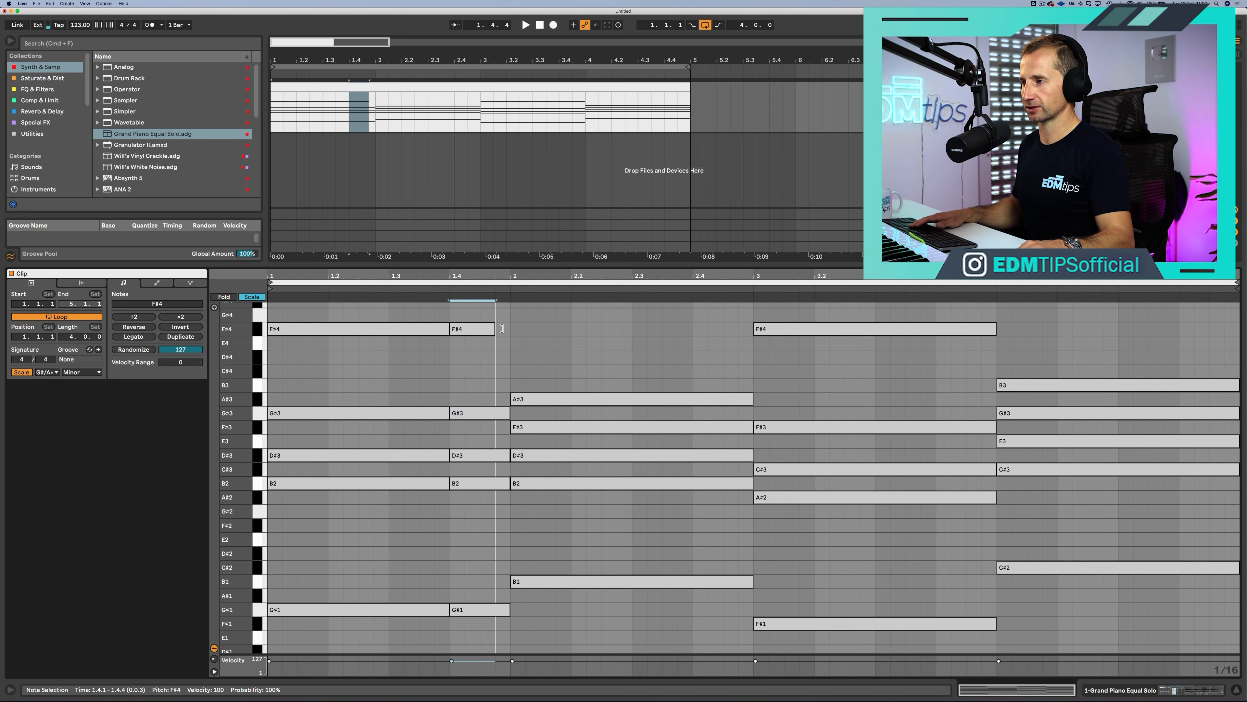
pyautogui.click(508, 329)
pyautogui.press('space')
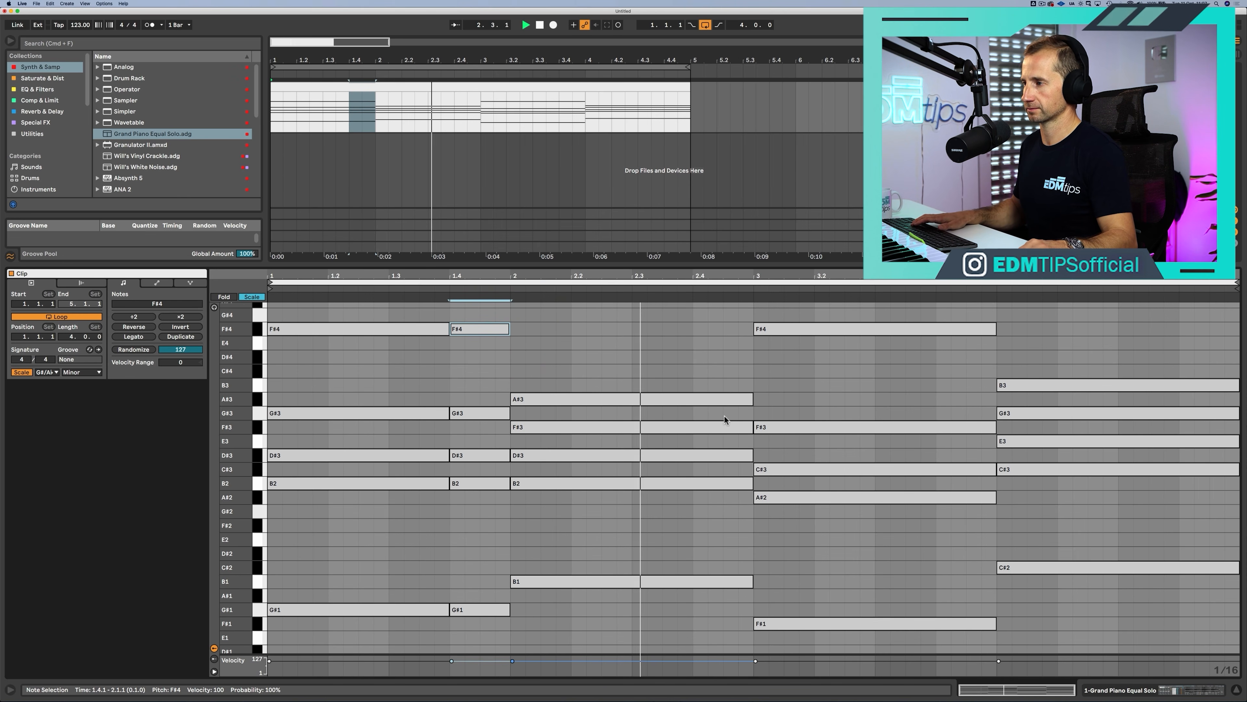
# Step: Shorten all five notes of the third chord to end at beat 3.4
pyautogui.moveTo(994, 329); pyautogui.dragTo(935, 329)
pyautogui.moveTo(944, 372); pyautogui.dragTo(947, 673)
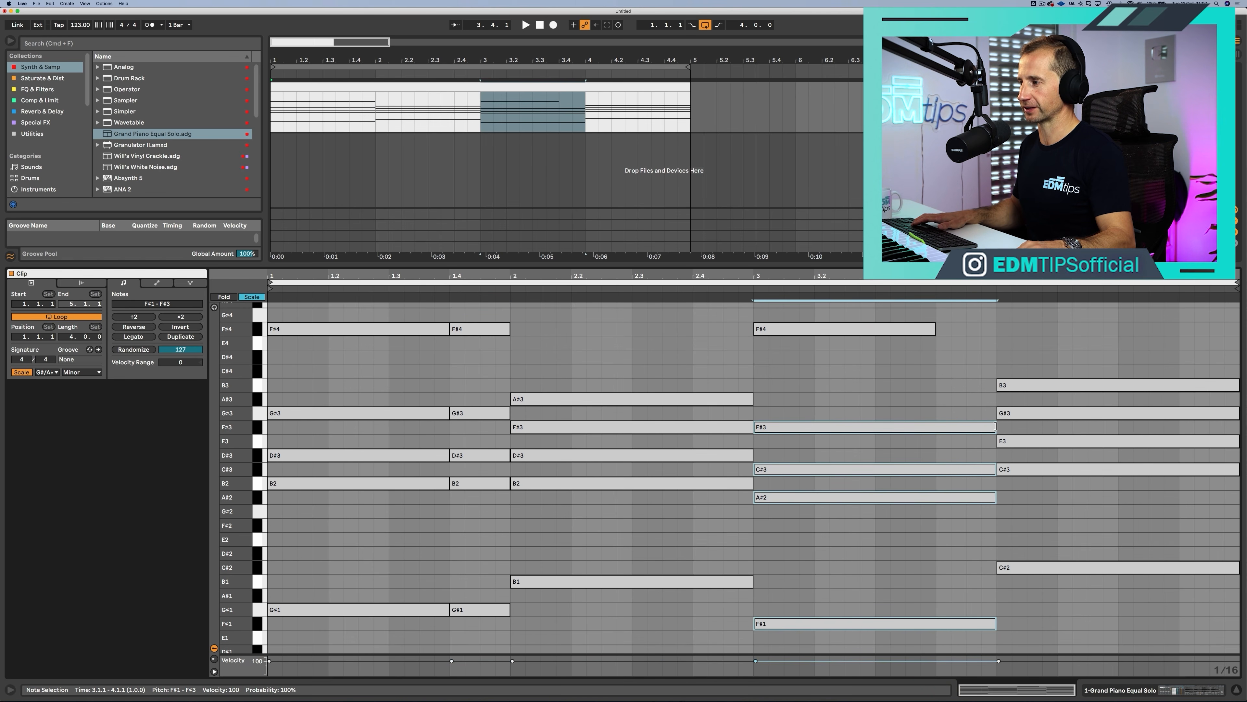
pyautogui.moveTo(996, 426); pyautogui.dragTo(933, 426)
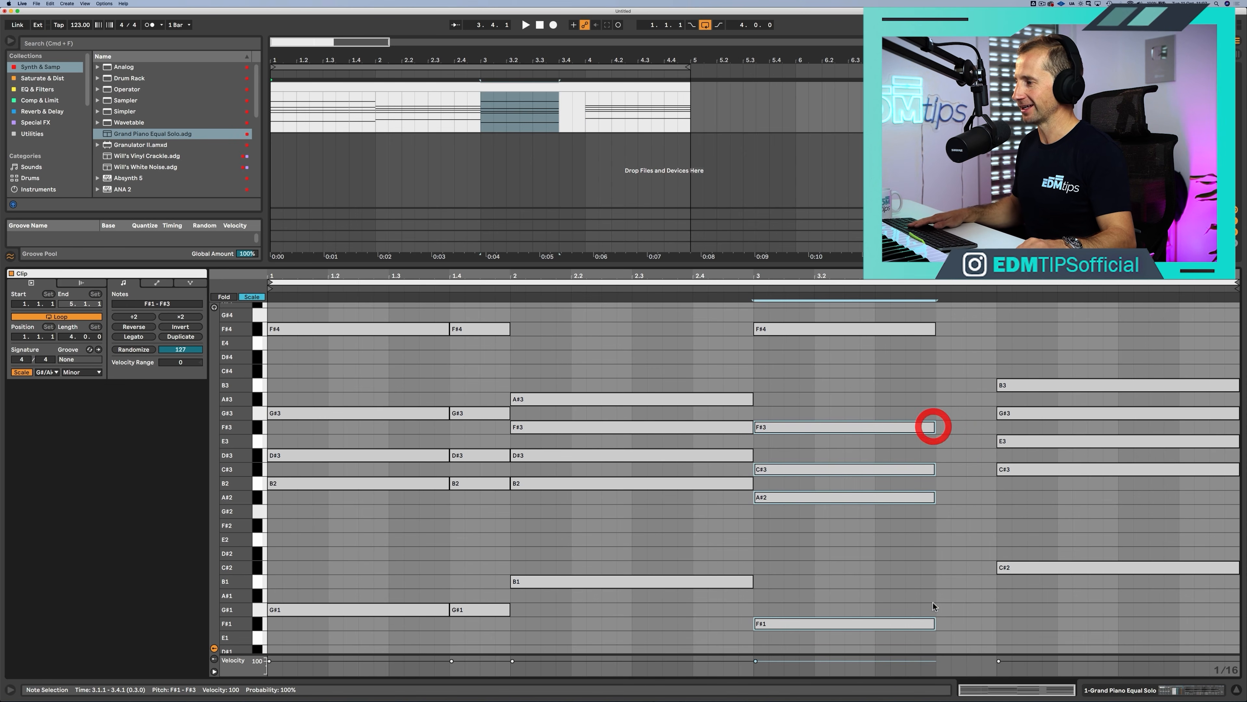
pyautogui.click(906, 645)
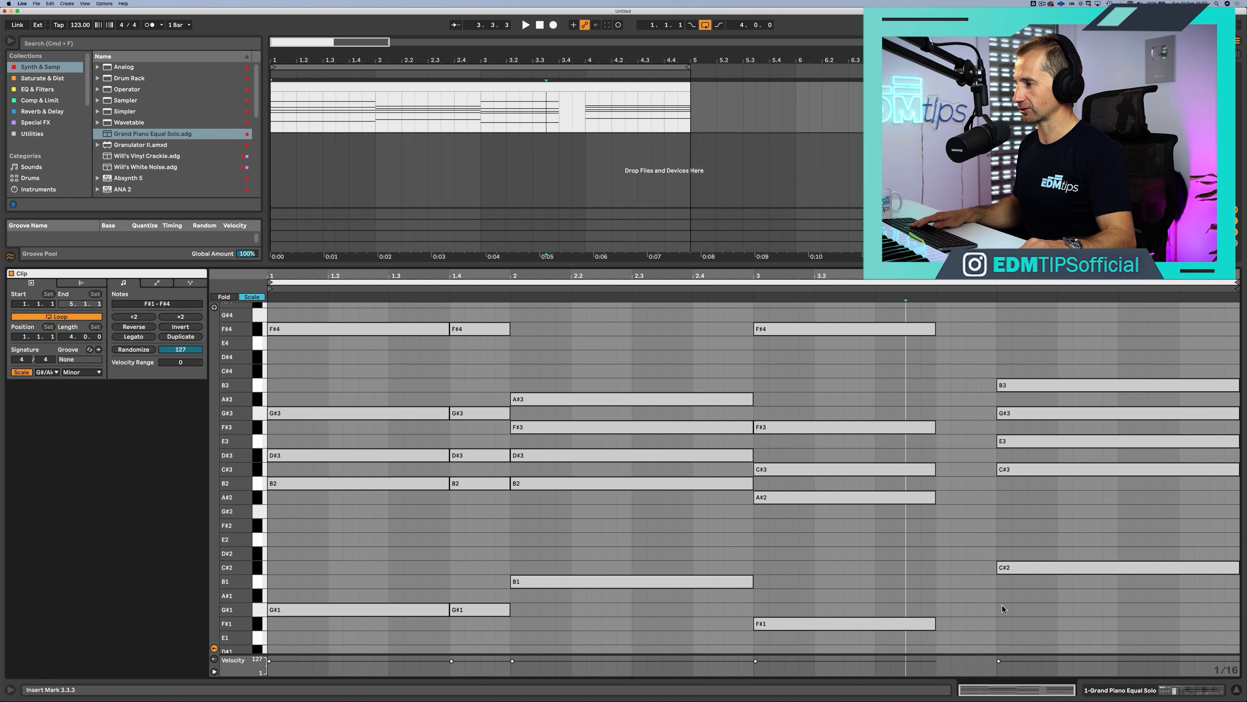
pyautogui.moveTo(908, 641); pyautogui.dragTo(889, 302)
# Step: Repeat the third chord's notes F#4, F#3, C#3, A#2 and F#1 from beat 3.4 to the start of bar 4, and audition the progression
pyautogui.doubleClick(942, 329)
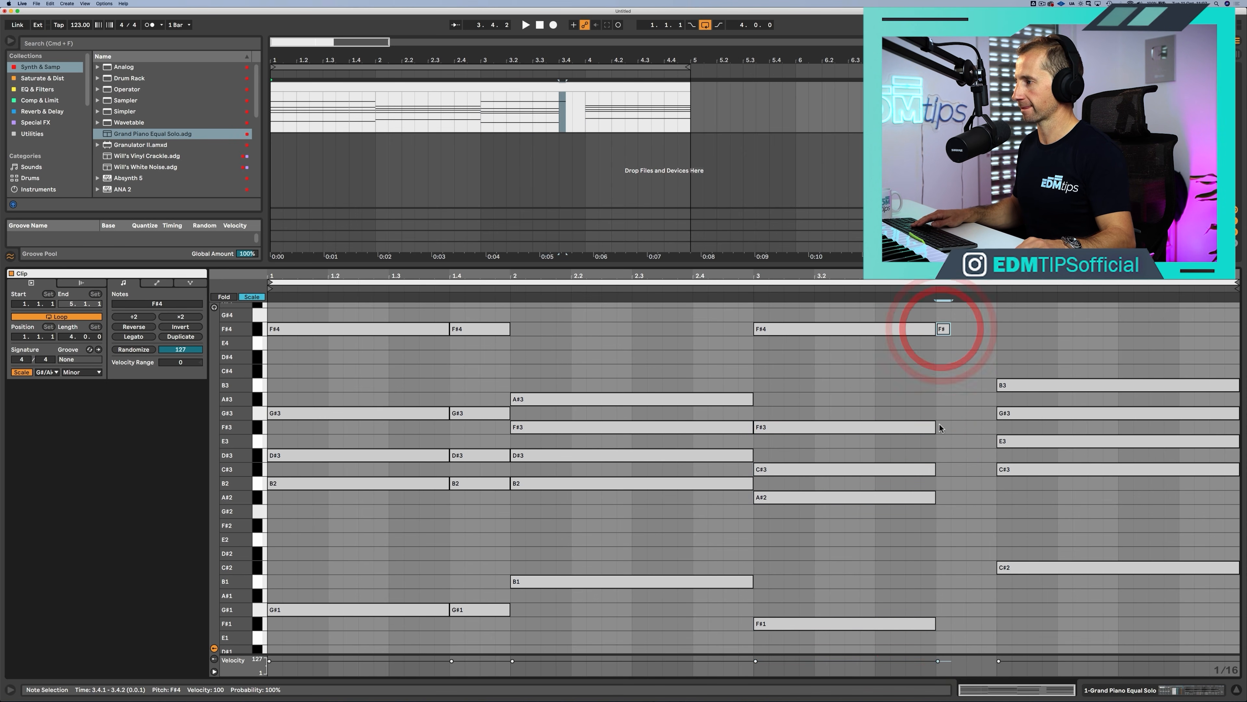
pyautogui.doubleClick(942, 427)
pyautogui.doubleClick(945, 469)
pyautogui.click(945, 494)
pyautogui.doubleClick(945, 494)
pyautogui.doubleClick(944, 625)
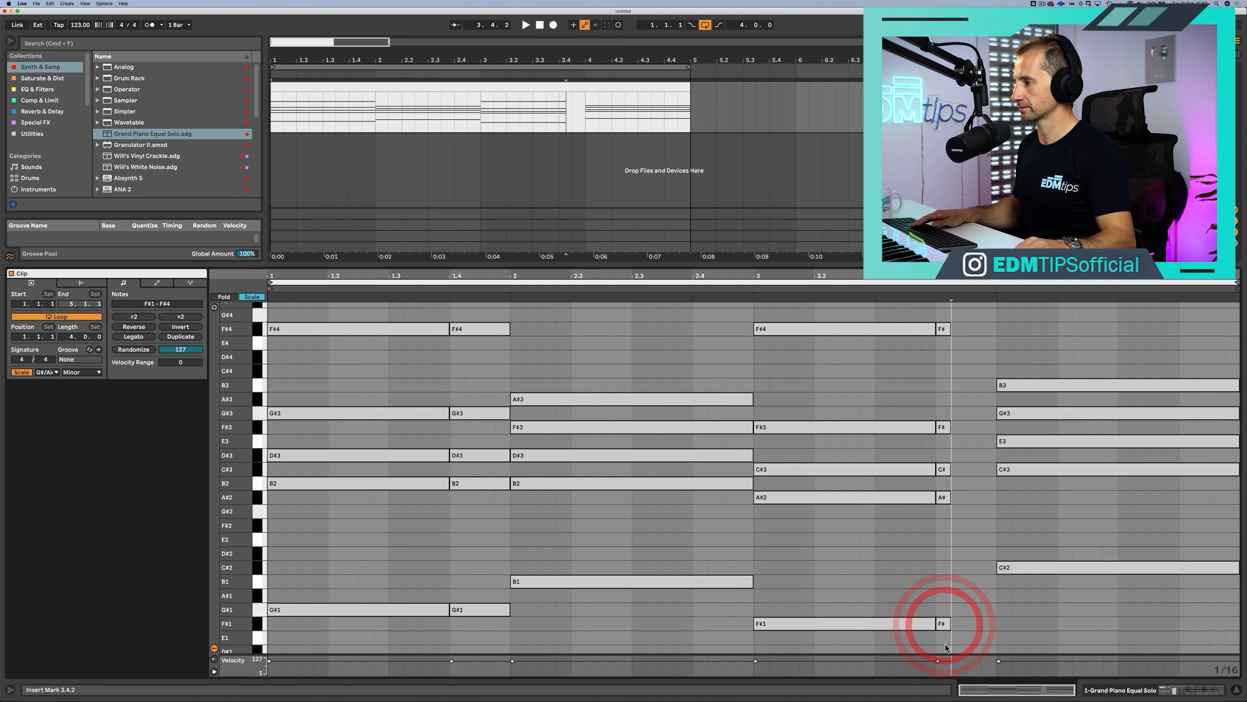
pyautogui.moveTo(945, 645); pyautogui.dragTo(958, 308)
pyautogui.moveTo(950, 330); pyautogui.dragTo(996, 330)
pyautogui.press('space')
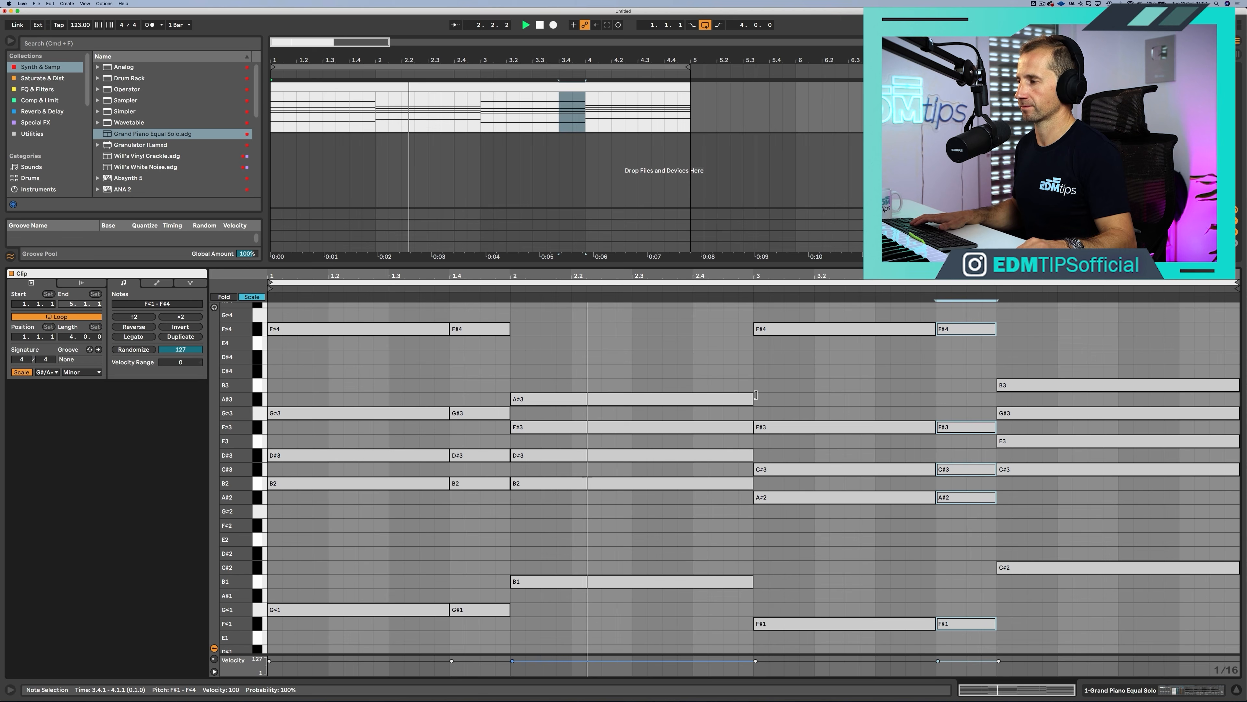
pyautogui.click(759, 375)
pyautogui.click(454, 370)
pyautogui.press('space')
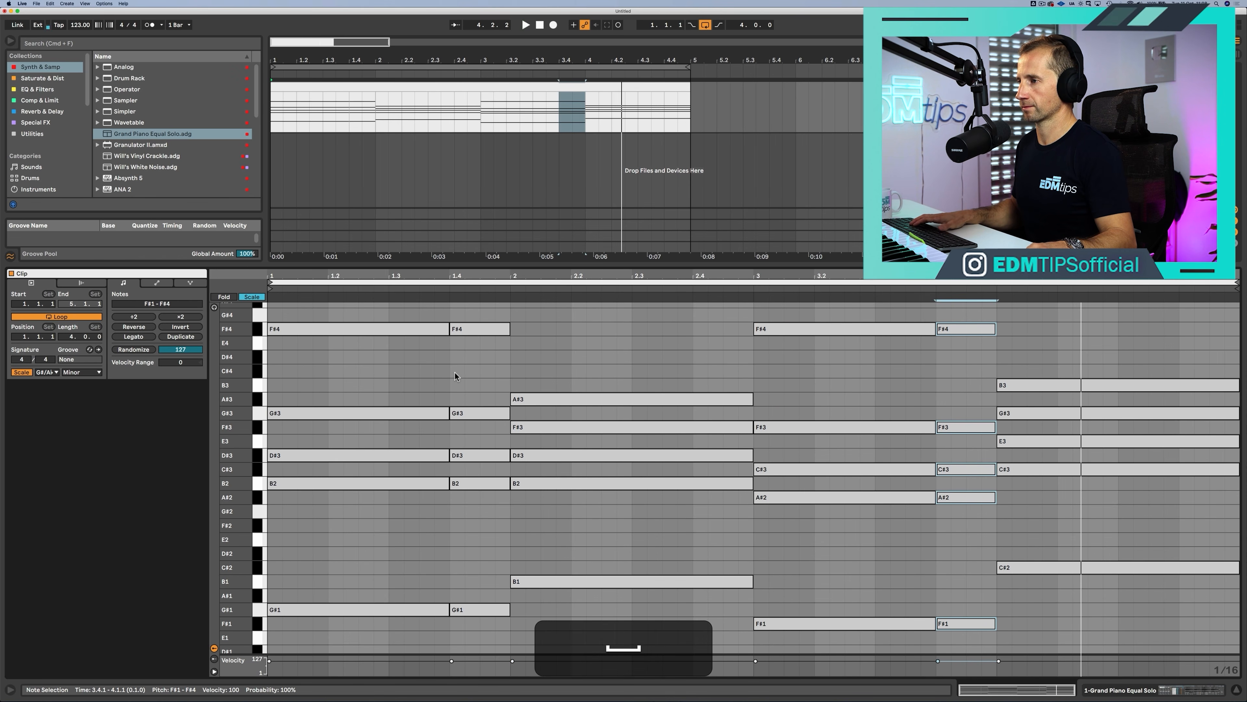
# Step: Lower the top note of the short chord at beat 1.4 to D#4 and listen to the change
pyautogui.click(470, 331)
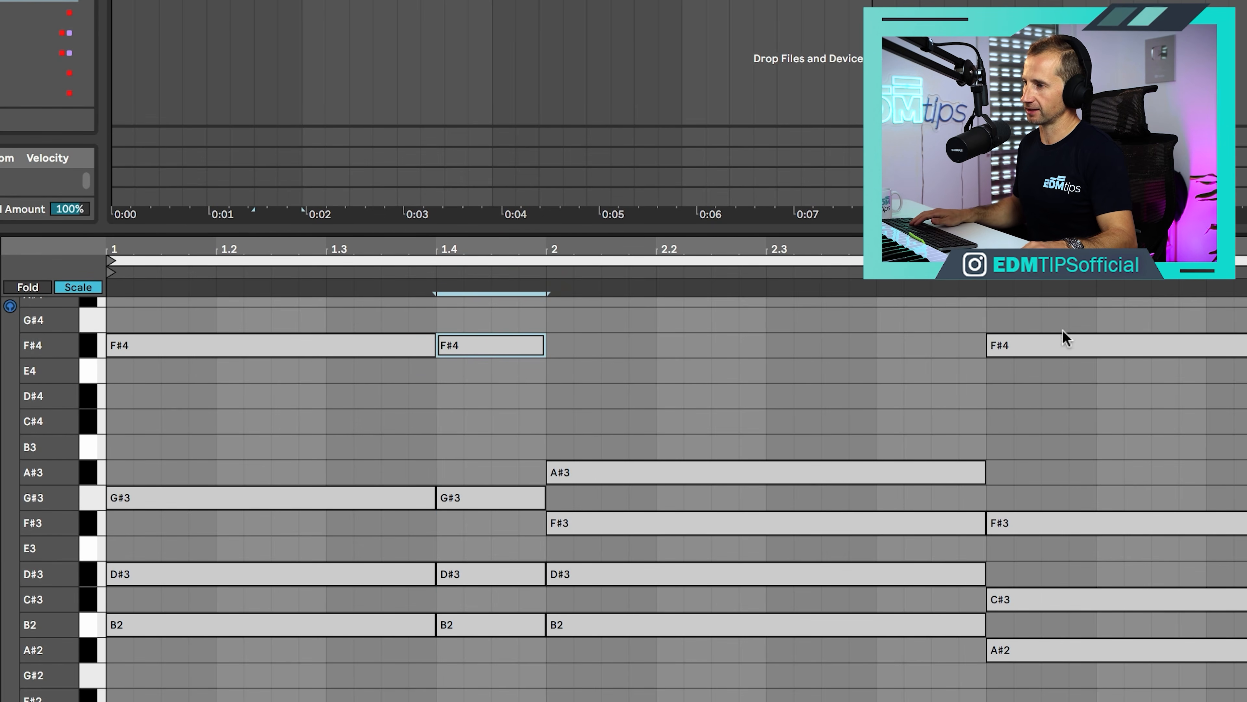
pyautogui.press('Down')
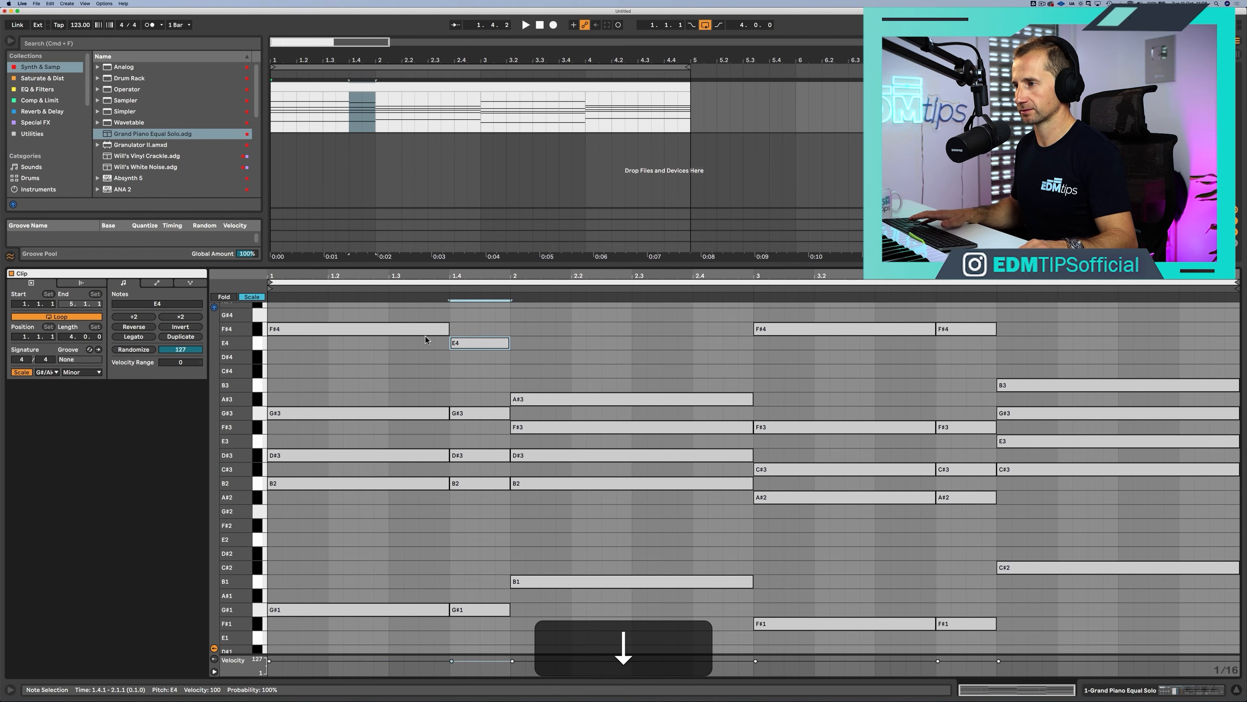
pyautogui.press('Down')
pyautogui.press('space')
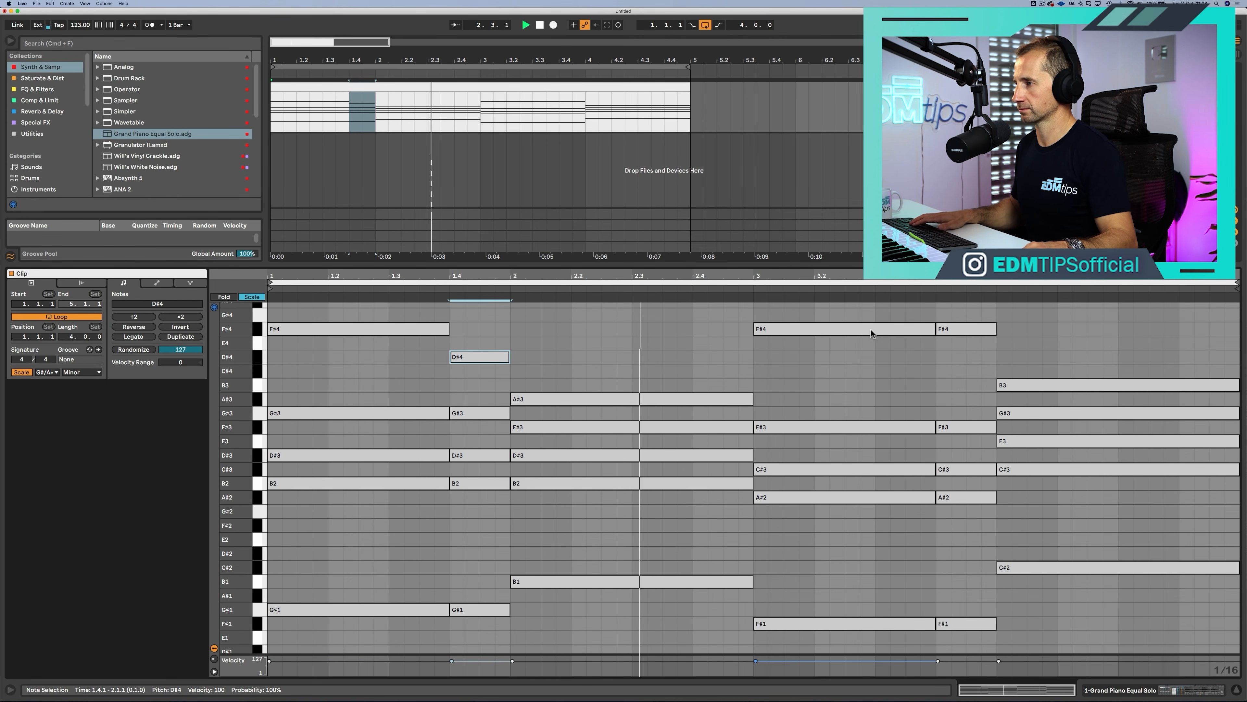
pyautogui.press('space')
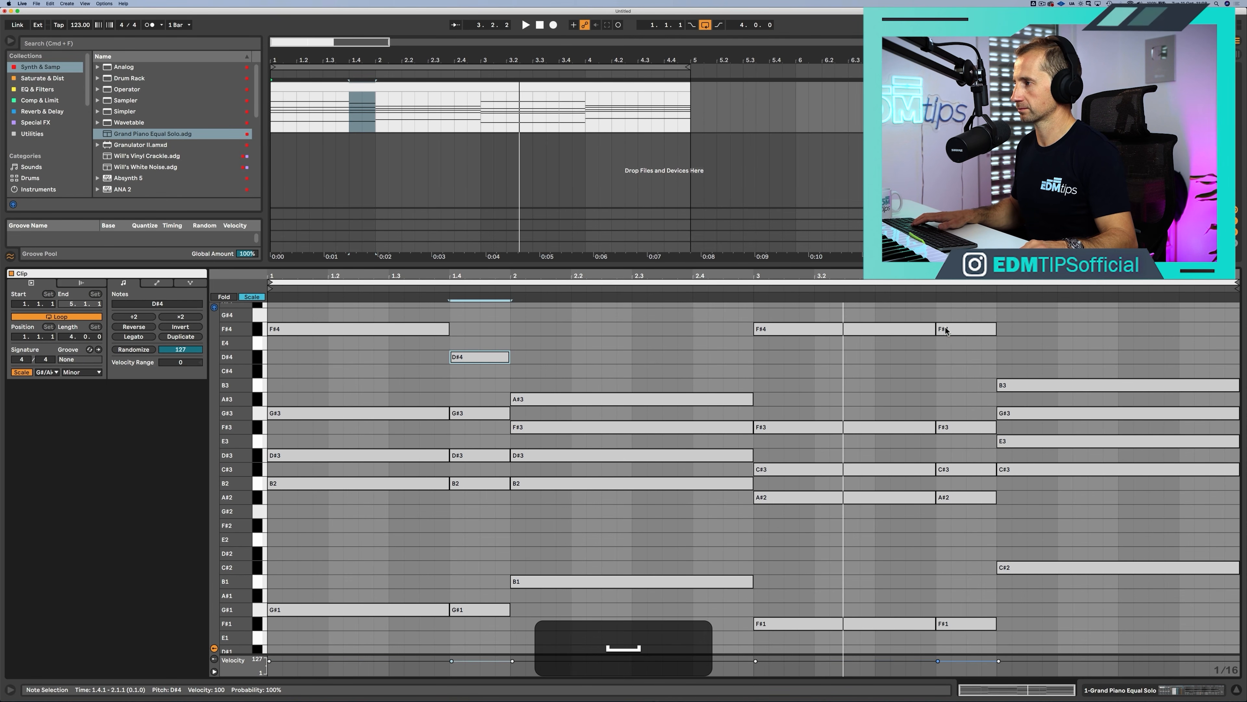
# Step: Lower the top note of the short chord at beat 3.4 to D#4 and listen to the change
pyautogui.click(946, 330)
pyautogui.press('Down')
pyautogui.press('Down')
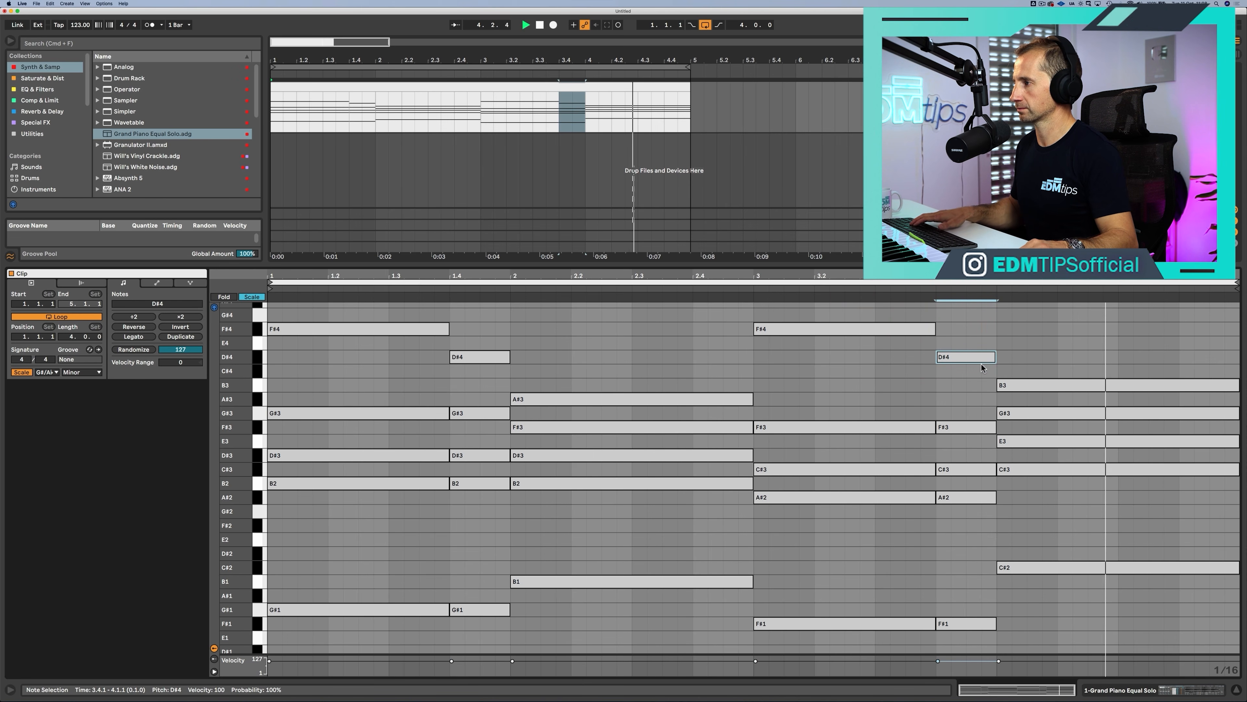
pyautogui.press('space')
# Step: Copy the fourth chord's B3 note up to E4 as its new top note, and audition the progression
pyautogui.click(1016, 386)
pyautogui.moveTo(1016, 386); pyautogui.dragTo(1021, 343)
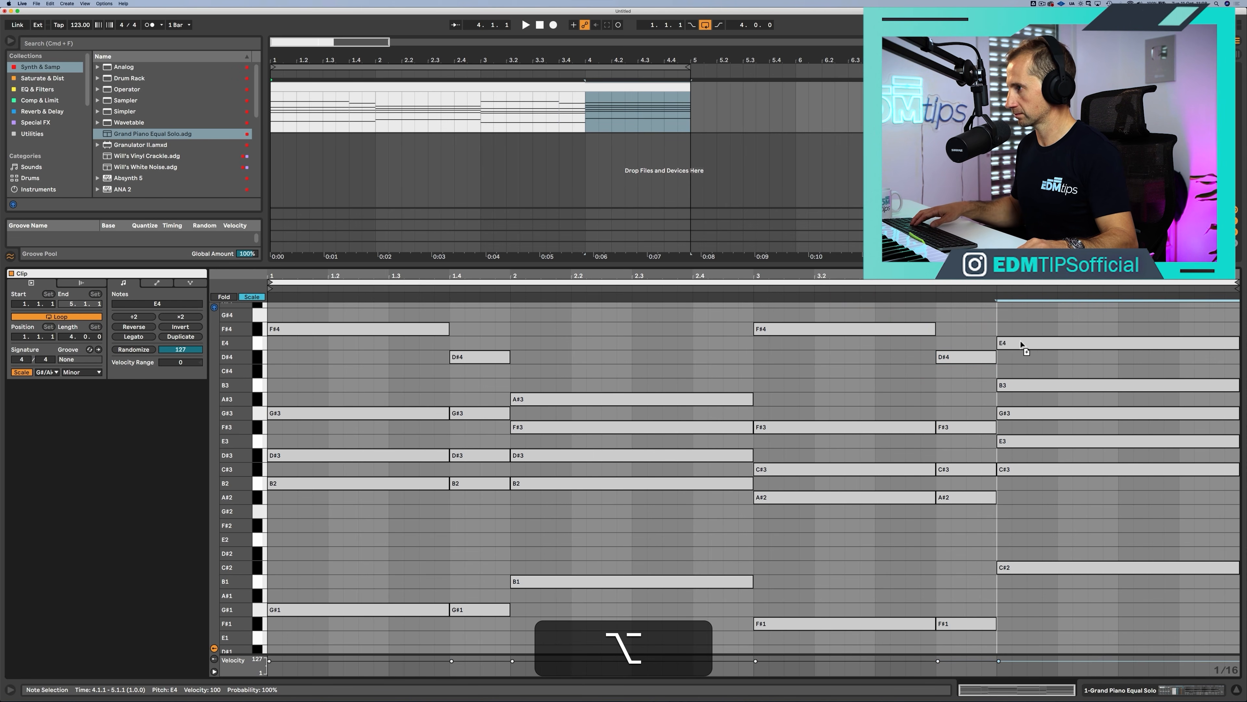
pyautogui.press('space')
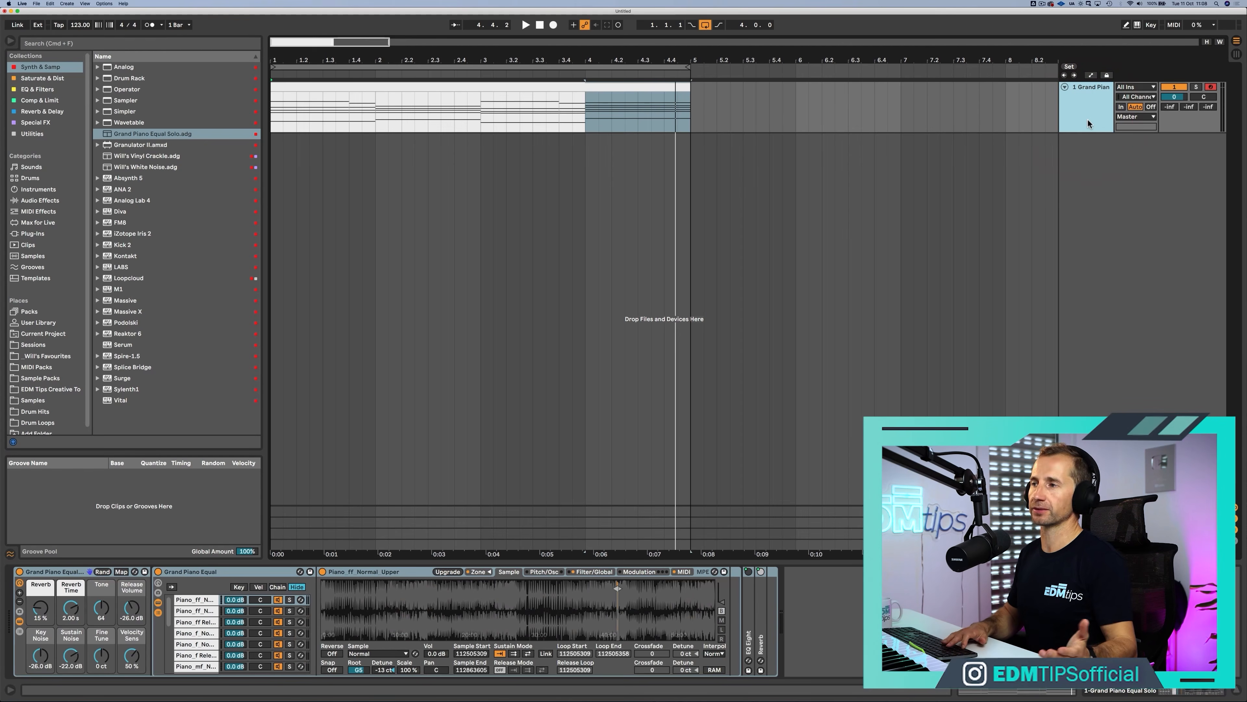
# Step: Duplicate the Grand Piano track with its clip and rename the original track Meldo
pyautogui.press('super+d')
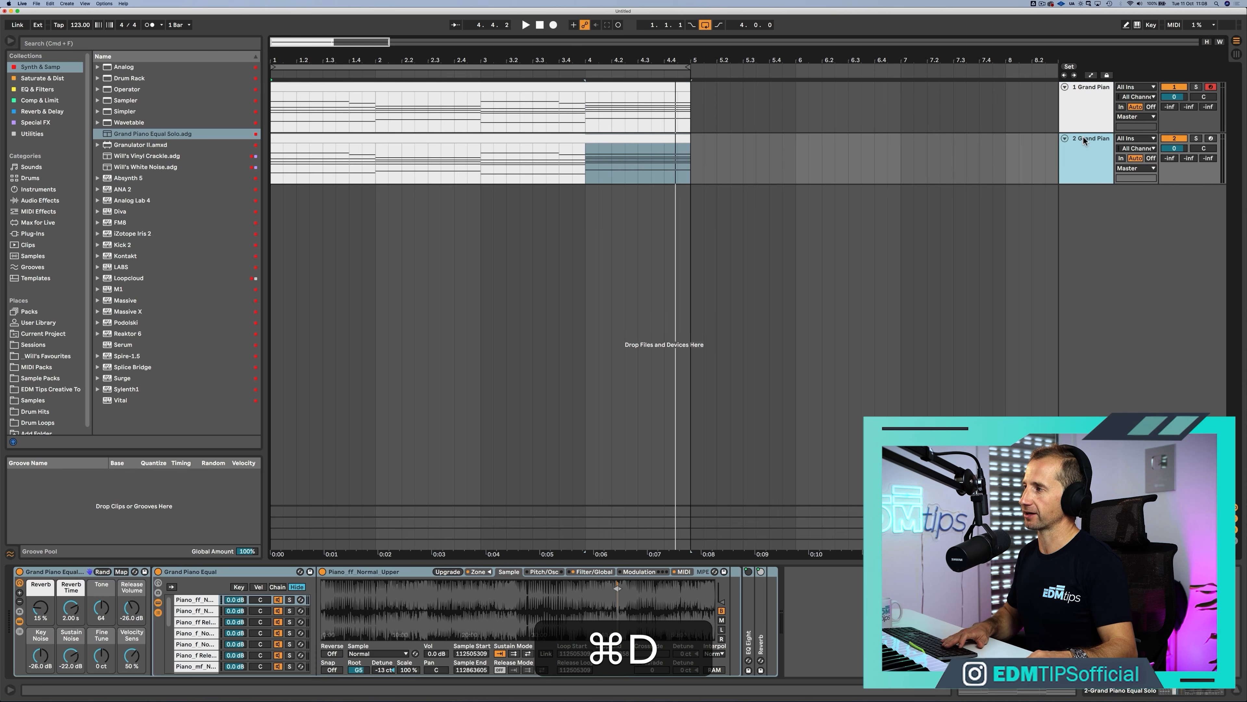
pyautogui.click(1089, 104)
pyautogui.write('M')
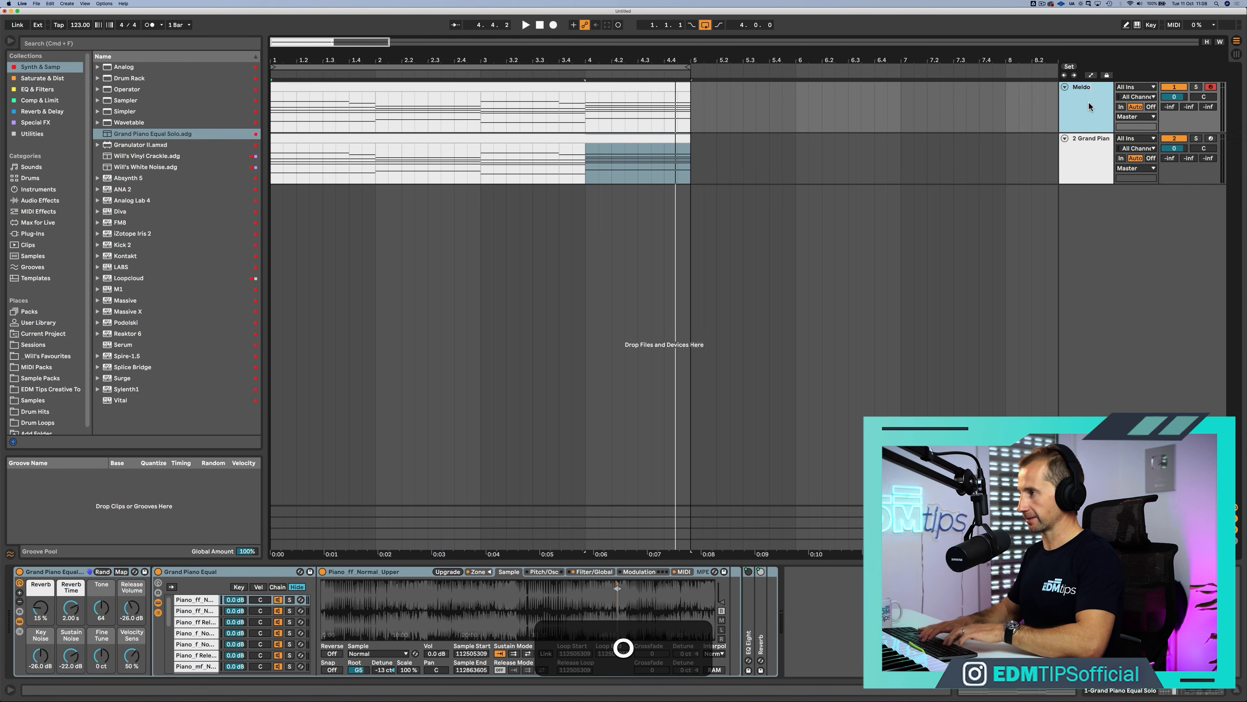
pyautogui.write('eldo')
pyautogui.press('Return')
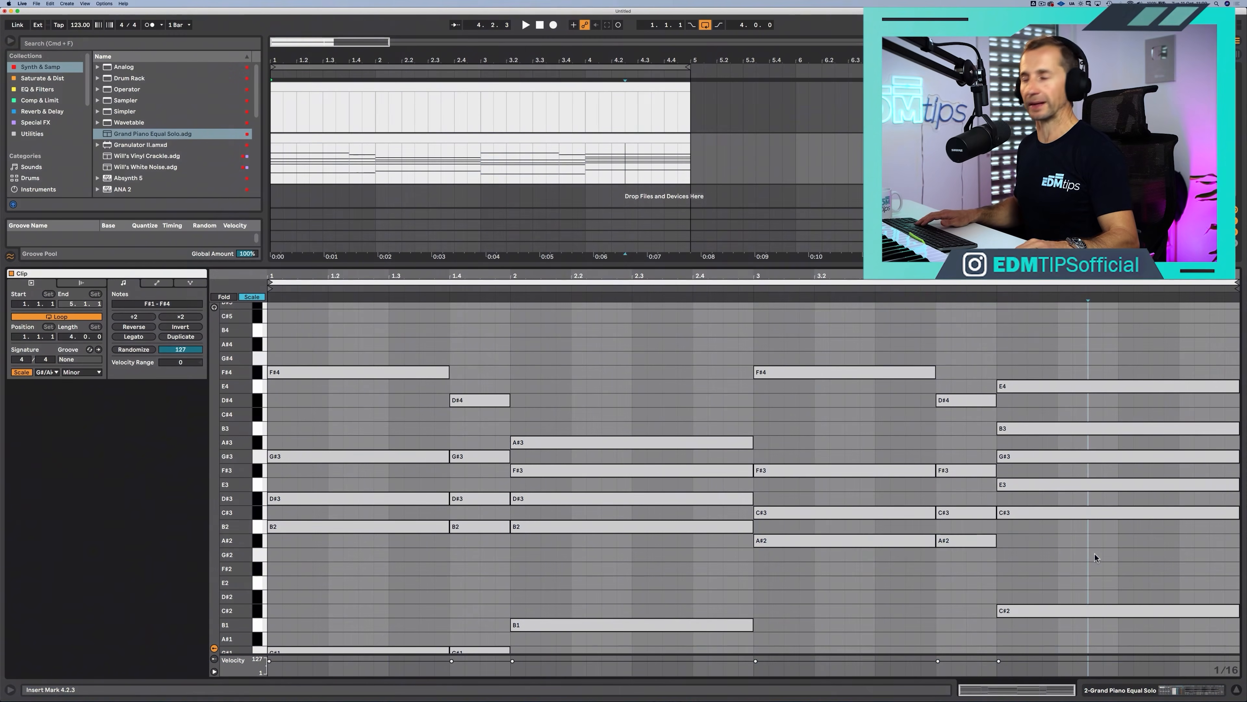
# Step: Transpose all chord notes above the bass line in the duplicated track's clip down one octave and listen to the result
pyautogui.moveTo(1094, 553); pyautogui.dragTo(364, 366)
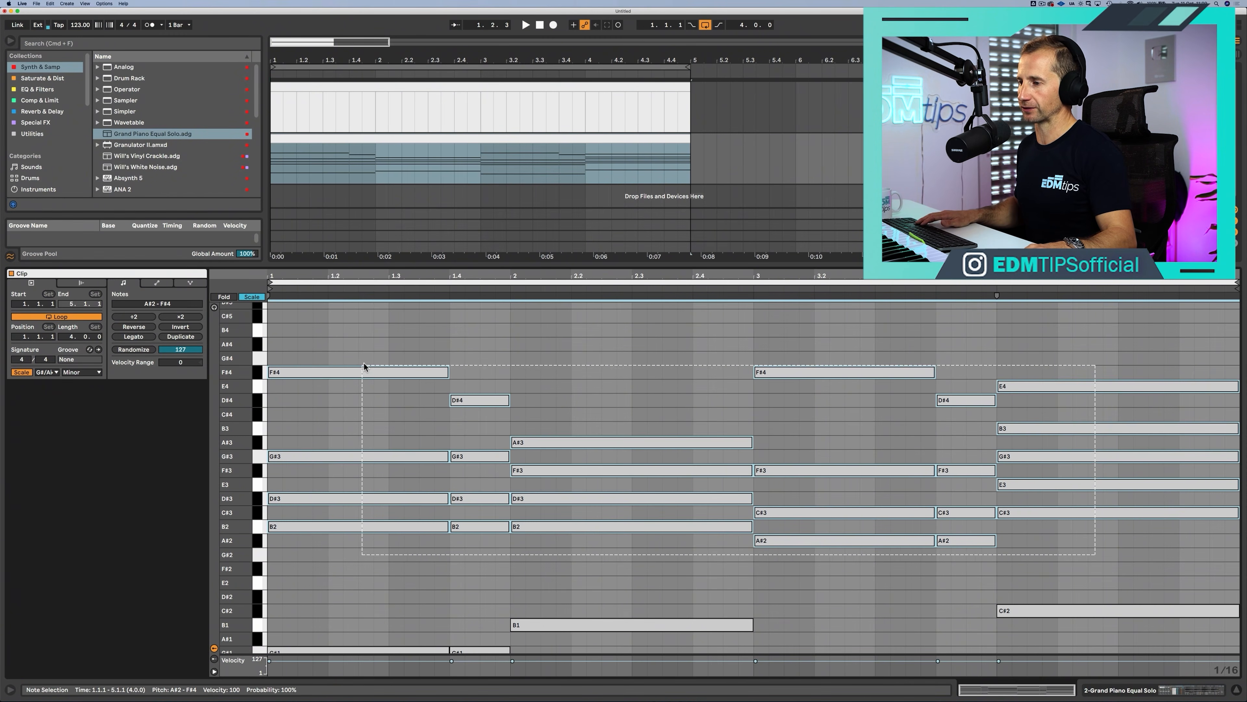
pyautogui.hotkey('shift', 'Down')
pyautogui.press('space')
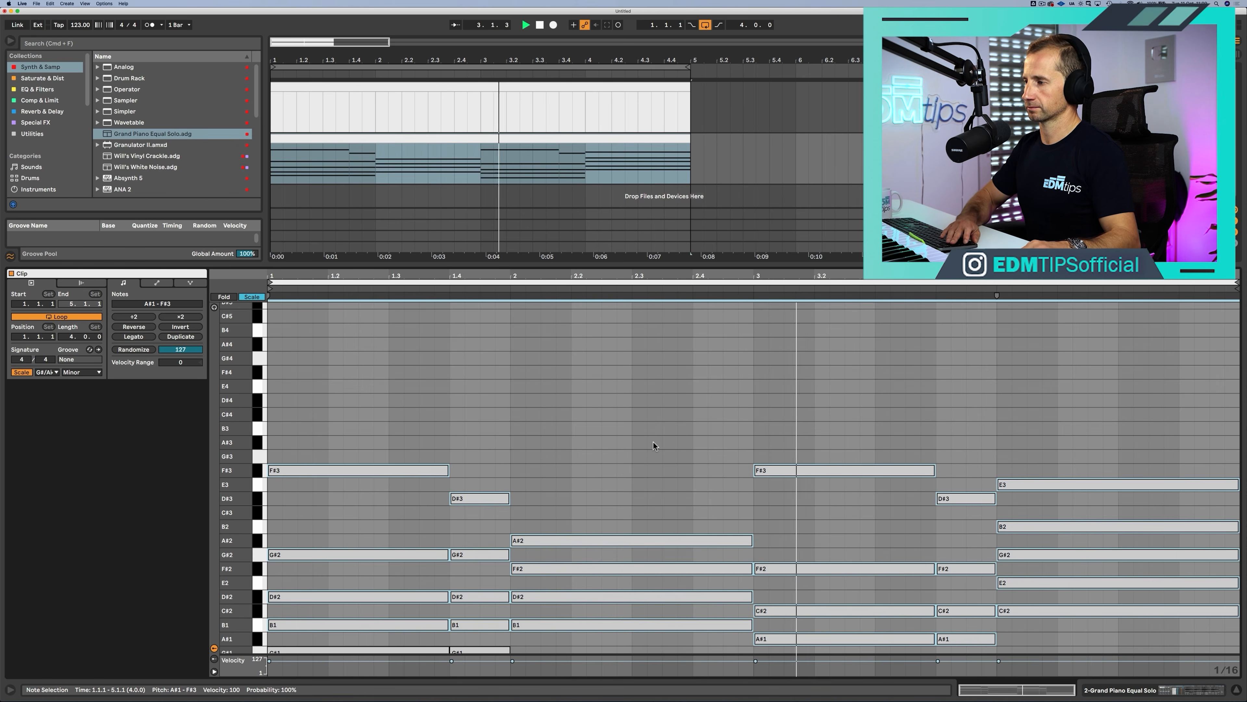
pyautogui.click(678, 454)
pyautogui.hotkey('shift', 'Tab')
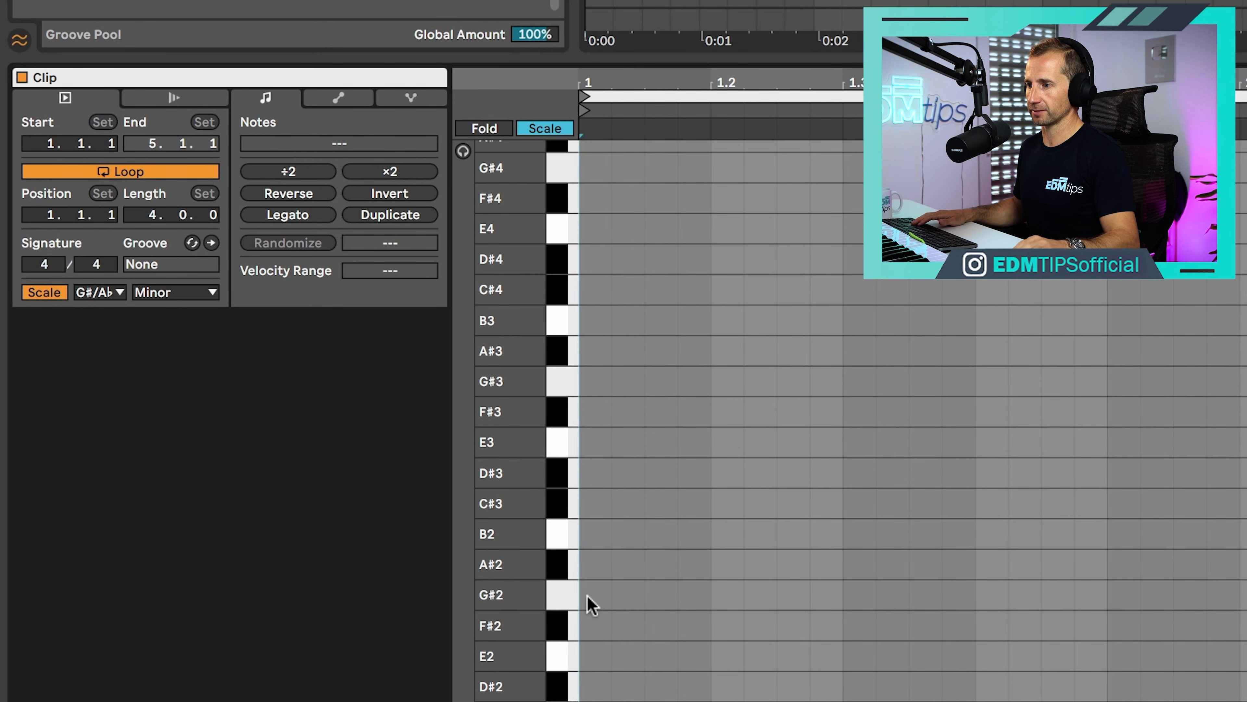
# Step: Enter G#4 melody notes at the clip's start, 1.2.3 and 1.3, making the one at 1.3 a beat long, and audition them
pyautogui.doubleClick(273, 359)
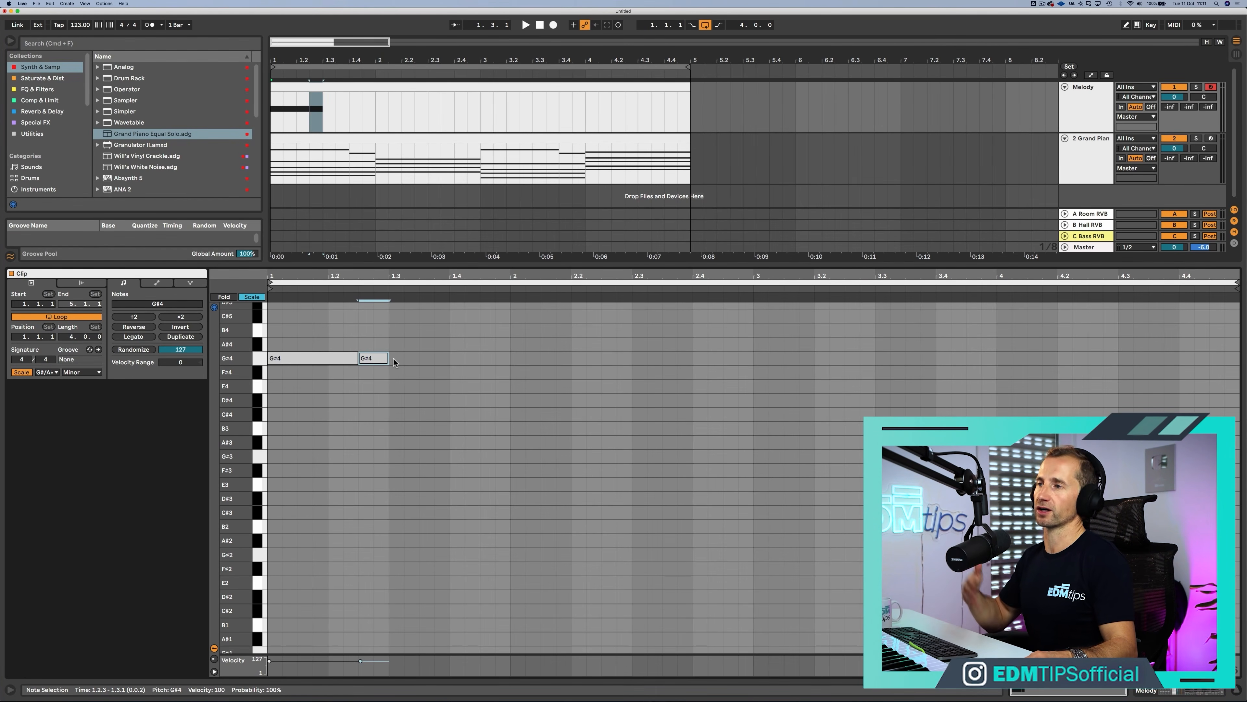
pyautogui.press('space')
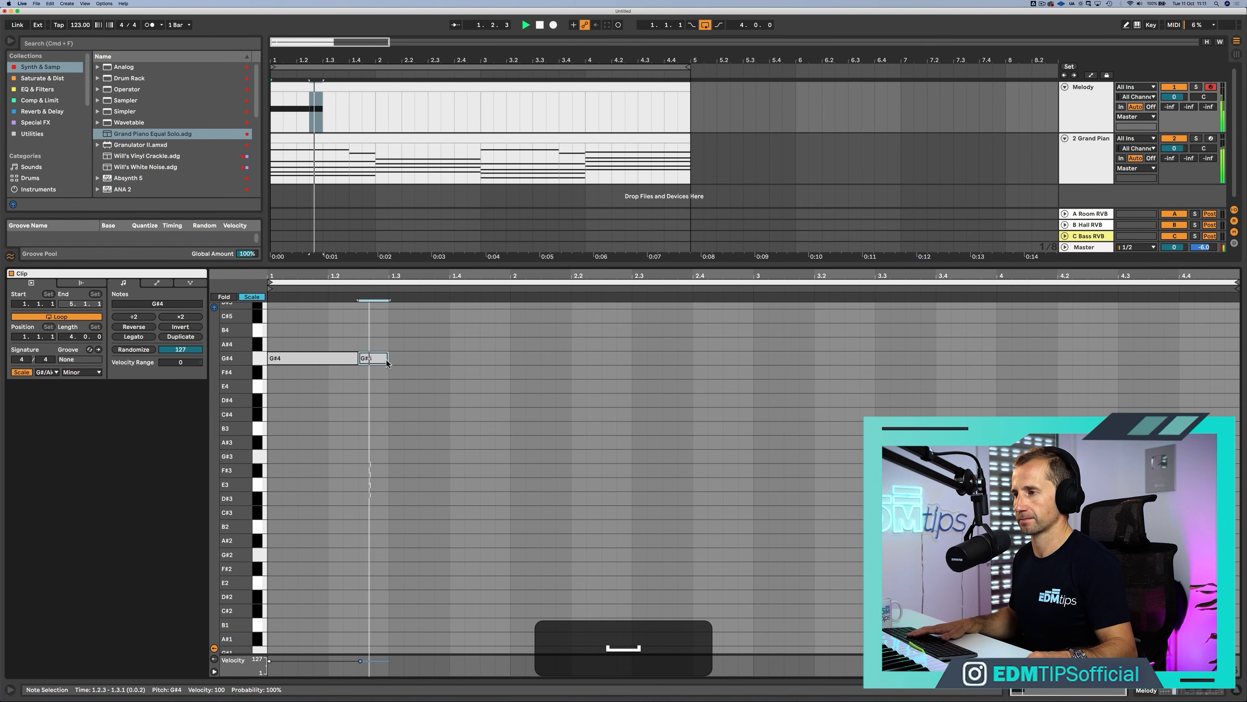
pyautogui.doubleClick(394, 358)
pyautogui.press('space')
pyautogui.moveTo(400, 359); pyautogui.dragTo(445, 359)
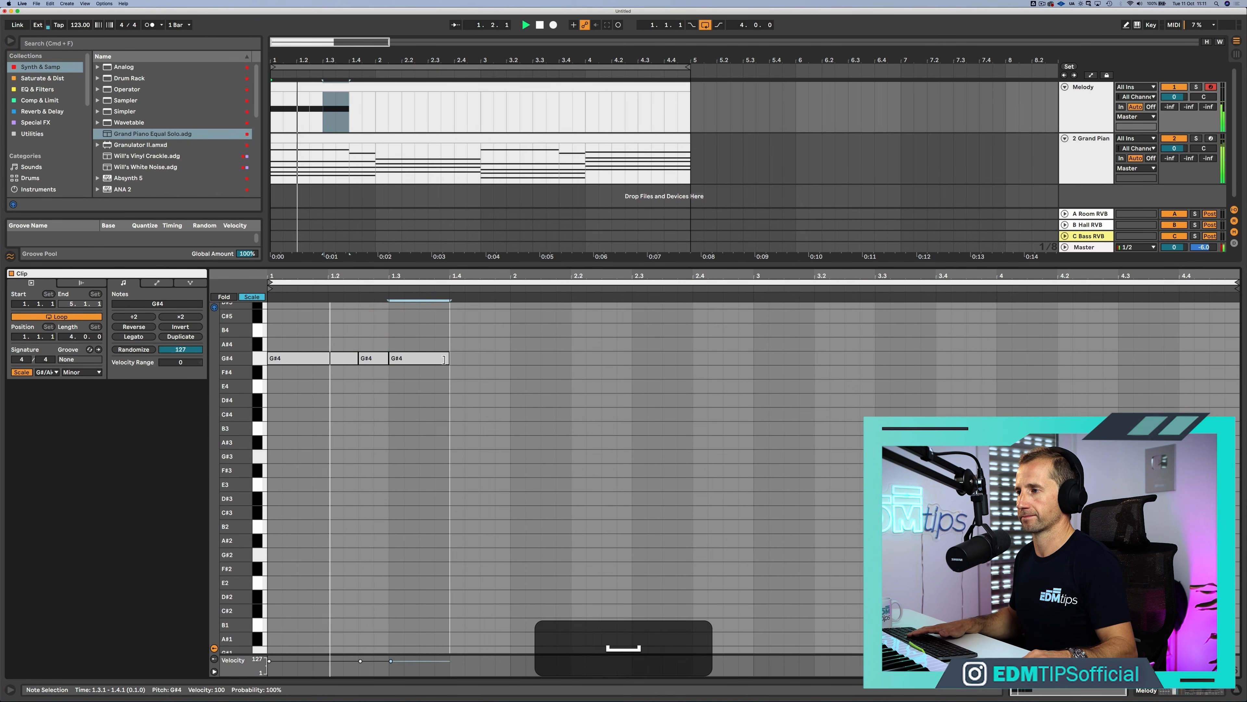
pyautogui.press('space')
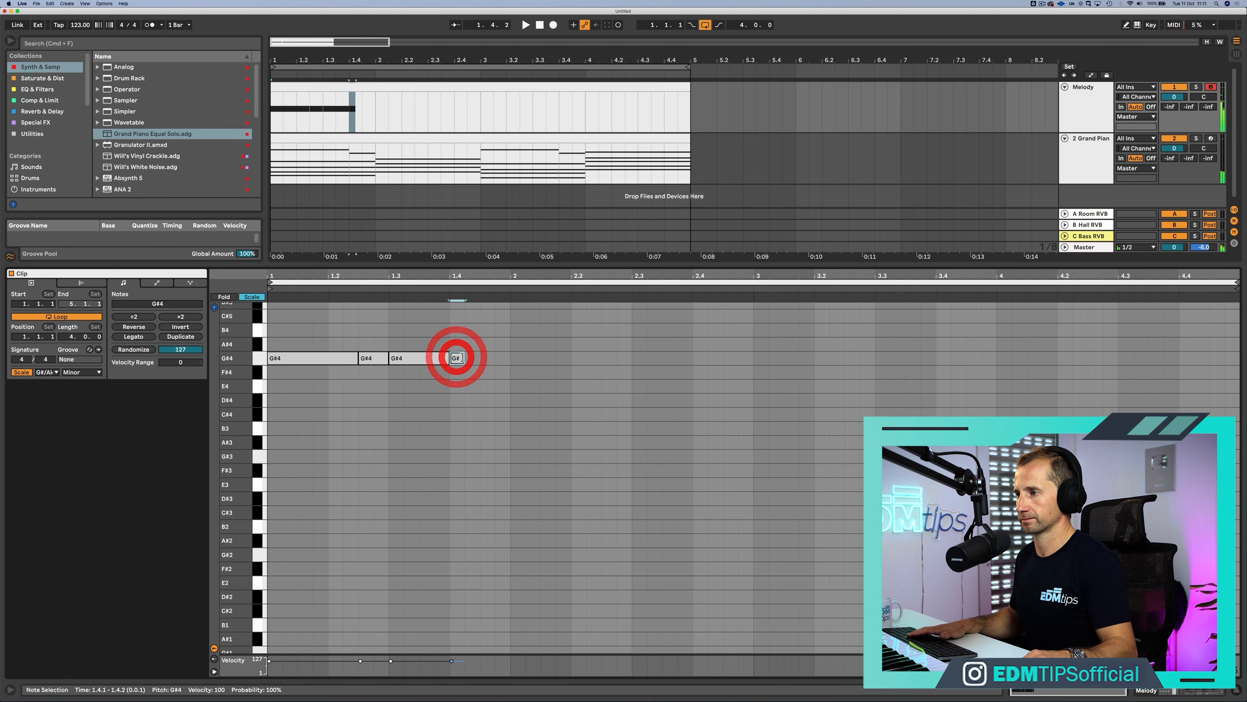
# Step: Add a one-beat G#4 at beat 1.4 and a three-beat G#4 at bar 2, and listen to the rhythm
pyautogui.doubleClick(456, 360)
pyautogui.press('space')
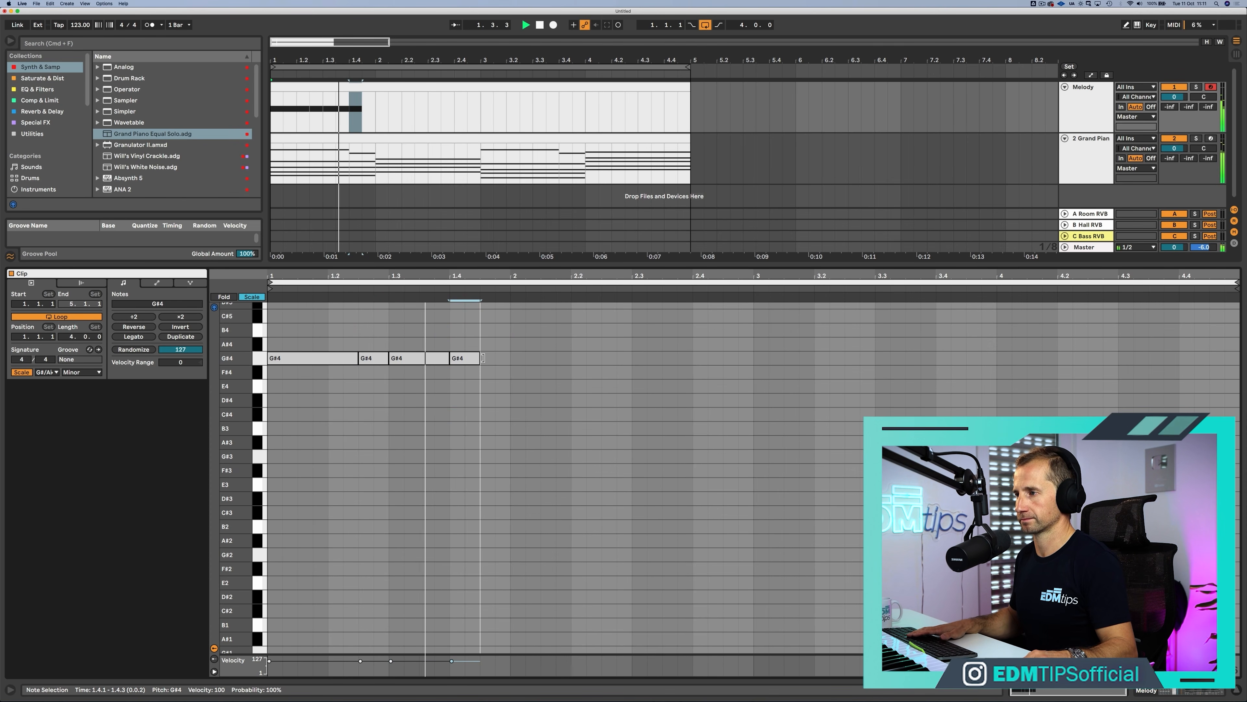
pyautogui.click(481, 357)
pyautogui.moveTo(480, 357); pyautogui.dragTo(699, 362)
pyautogui.doubleClick(516, 359)
pyautogui.press('space')
pyautogui.press('space')
# Step: Add a half-beat G#4 at beat 2.4, duplicate it to fill bar 2, and listen to the pattern
pyautogui.doubleClick(699, 359)
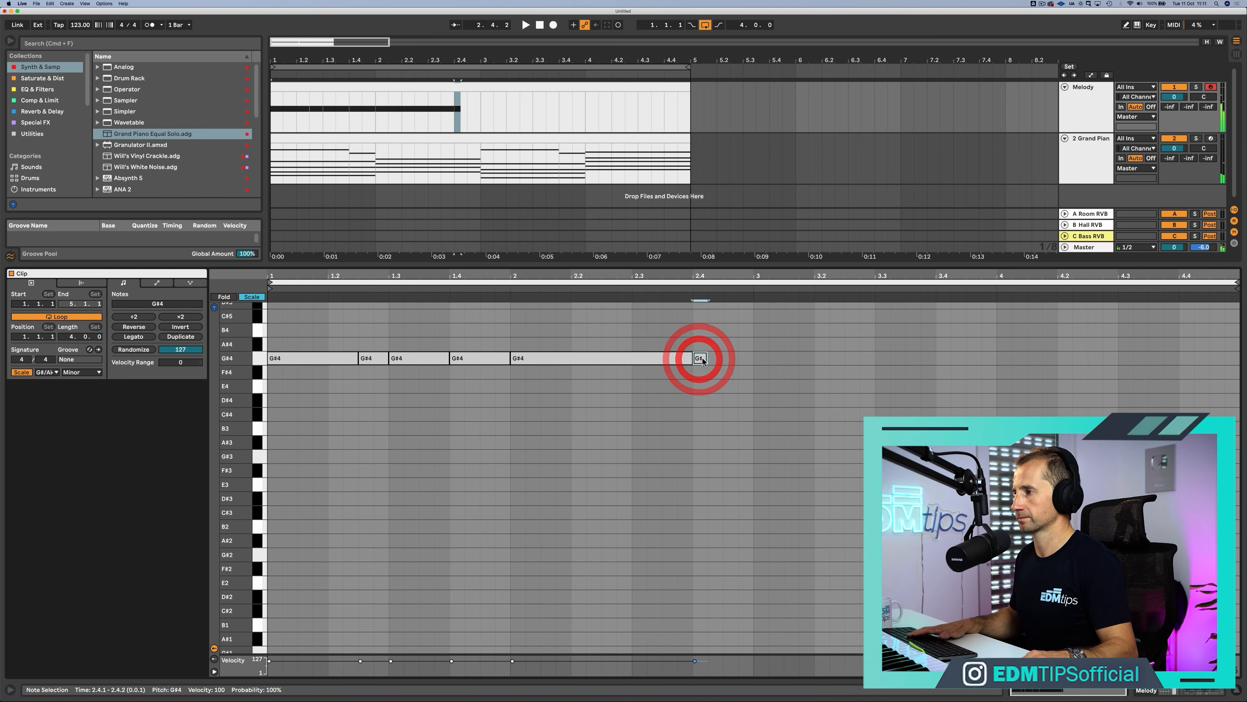
pyautogui.press('super+d')
pyautogui.press('space')
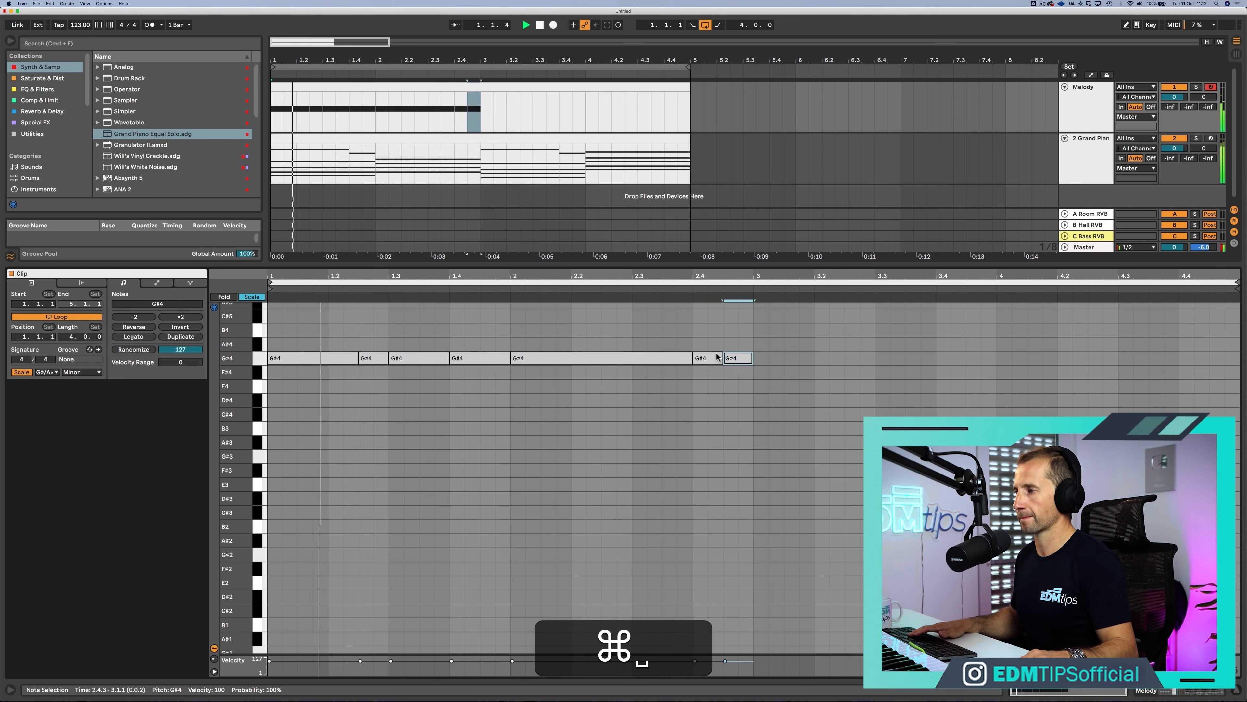
pyautogui.click(753, 386)
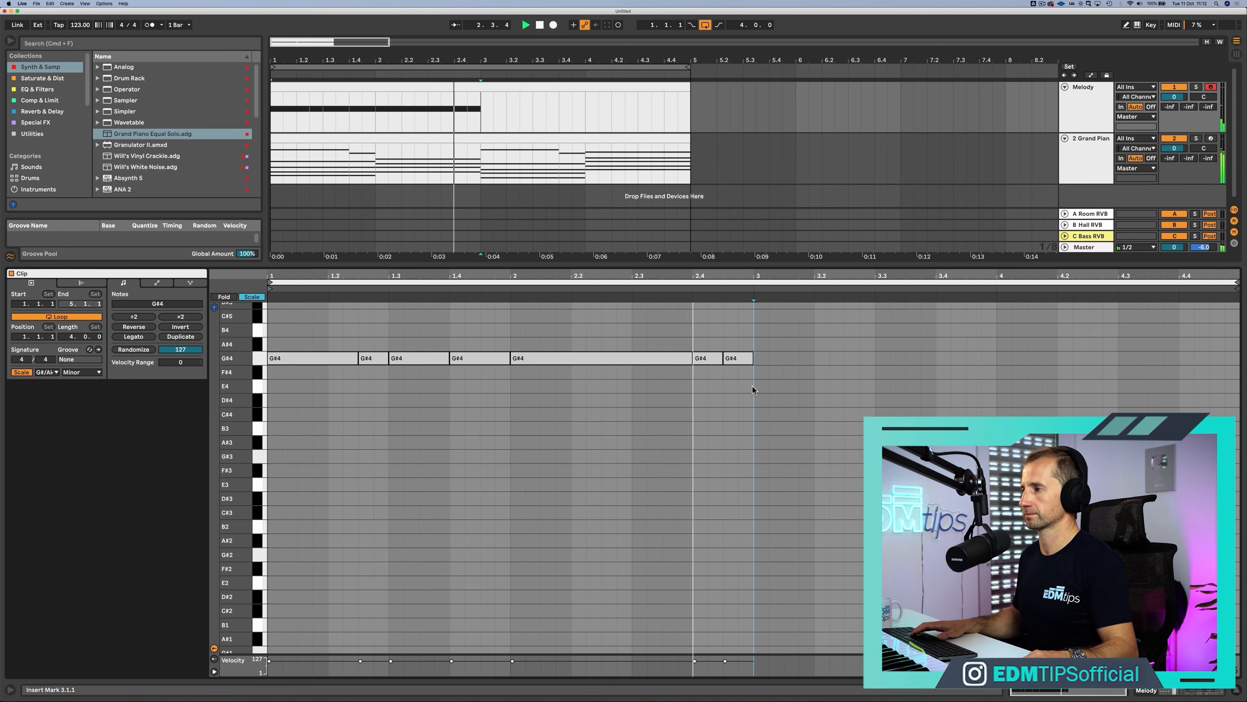
pyautogui.press('space')
# Step: Duplicate the two-bar G#4 rhythm into bars 3 and 4 and play it with the chords
pyautogui.moveTo(751, 376); pyautogui.dragTo(278, 314)
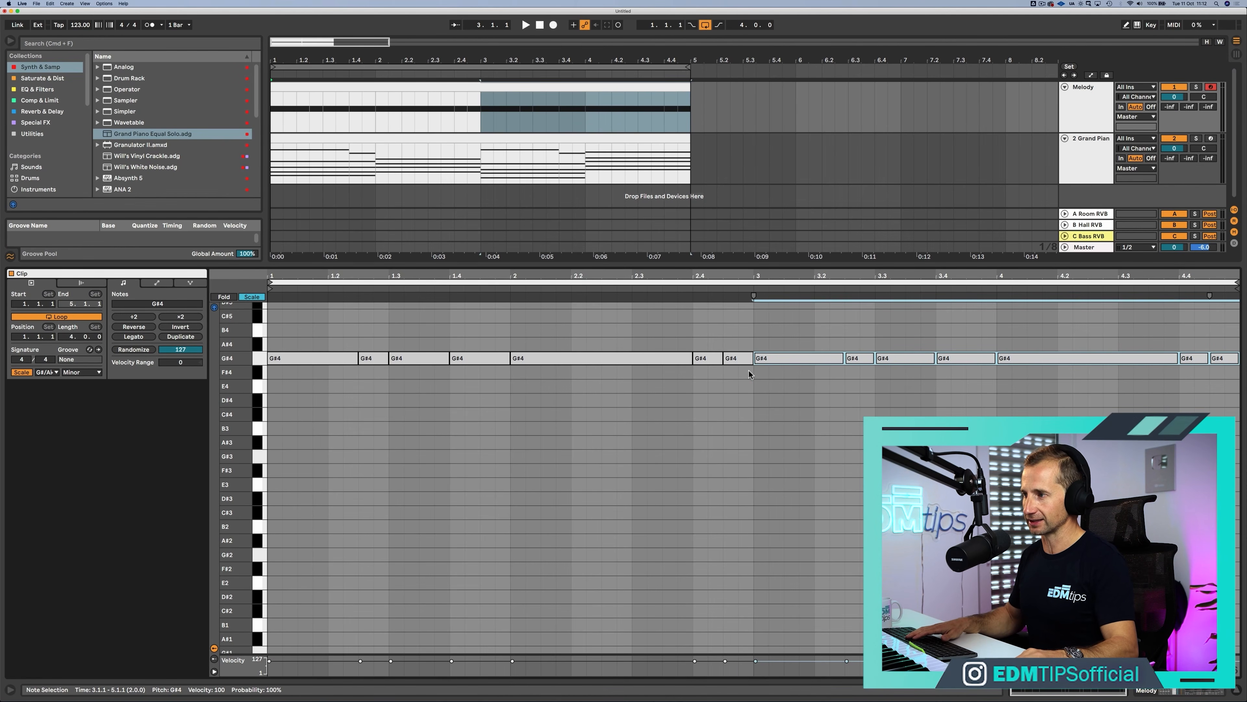
pyautogui.moveTo(737, 377); pyautogui.dragTo(306, 329)
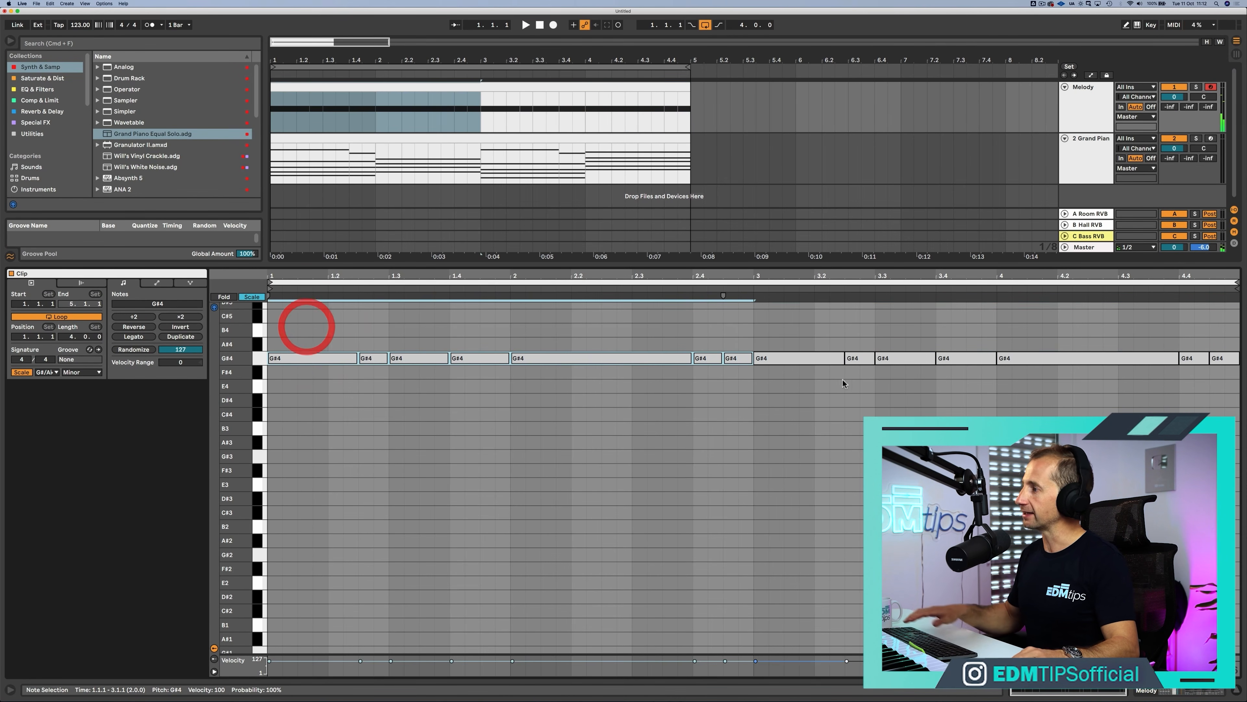
pyautogui.press('space')
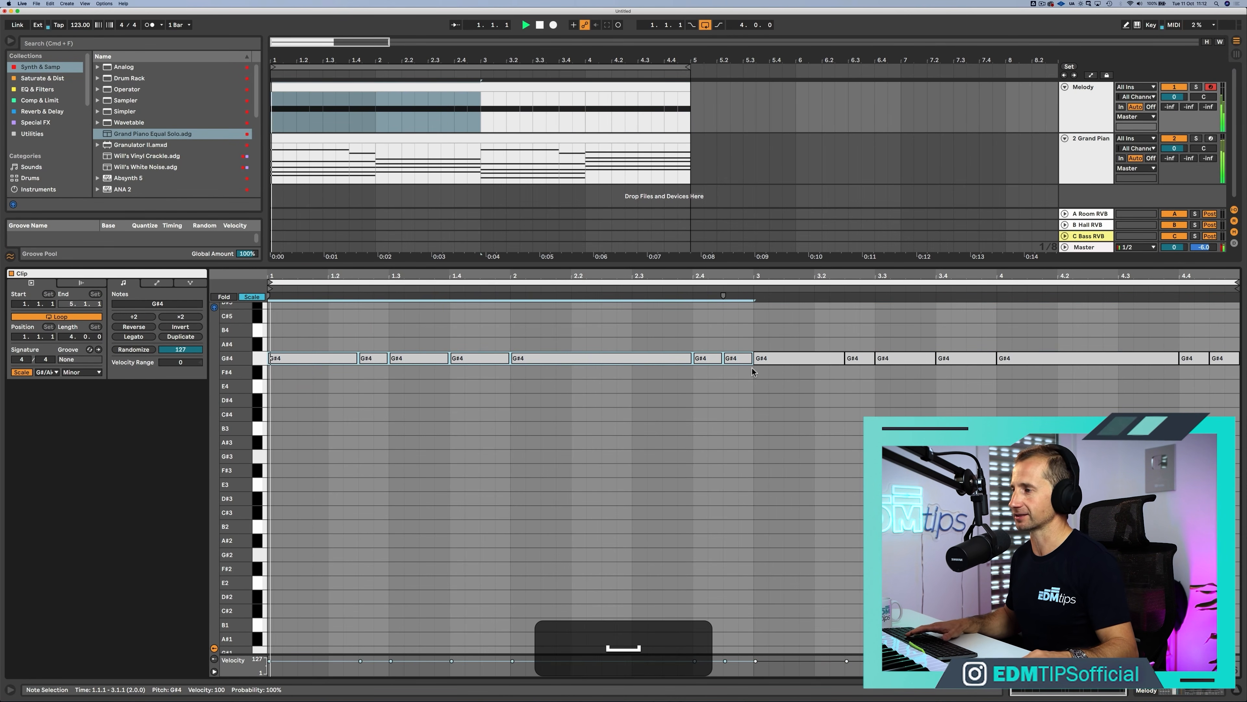
pyautogui.click(760, 388)
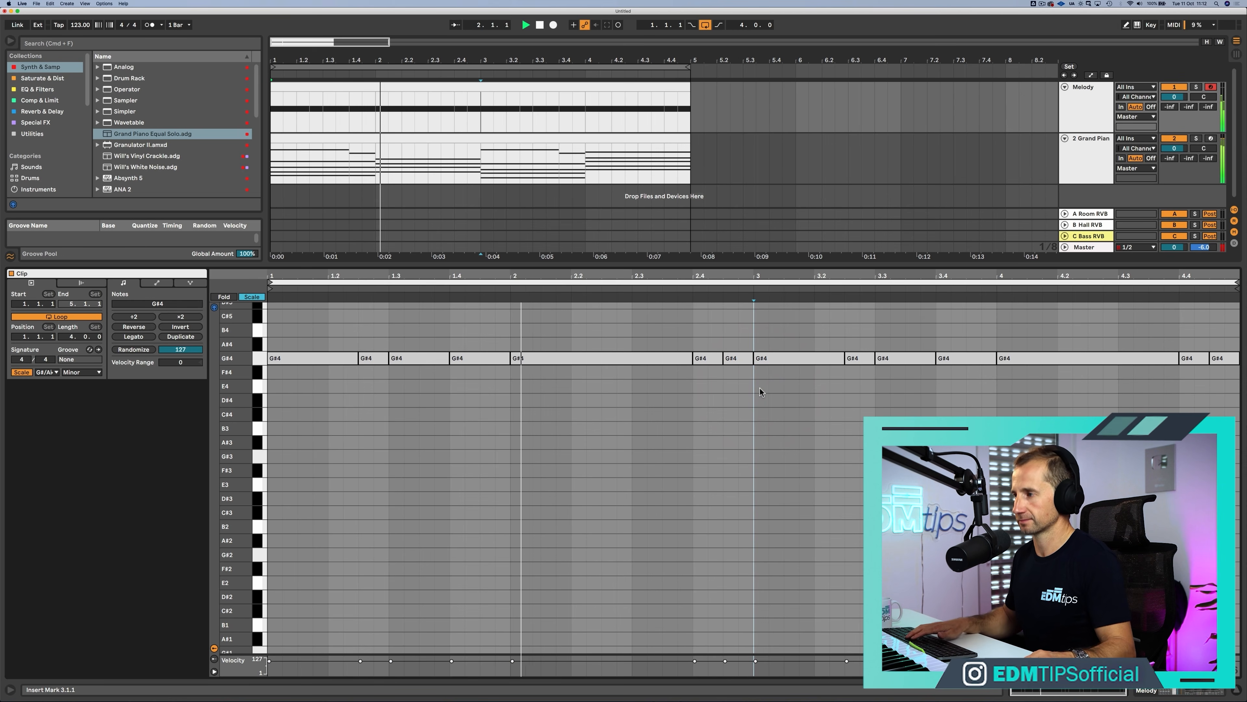
pyautogui.scroll(3, 749, 440)
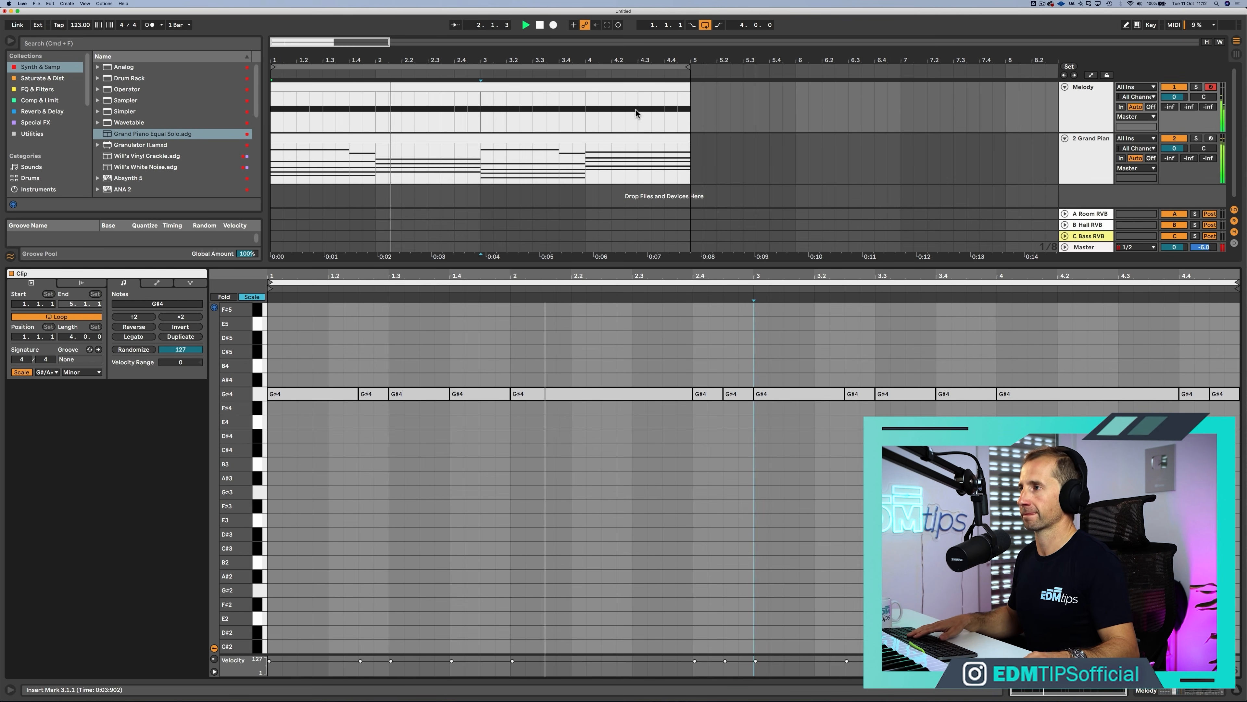
pyautogui.press('space')
# Step: Duplicate the four-bar melody and chord clips directly after themselves and extend the arrangement loop to eight bars
pyautogui.moveTo(625, 64); pyautogui.dragTo(624, 30)
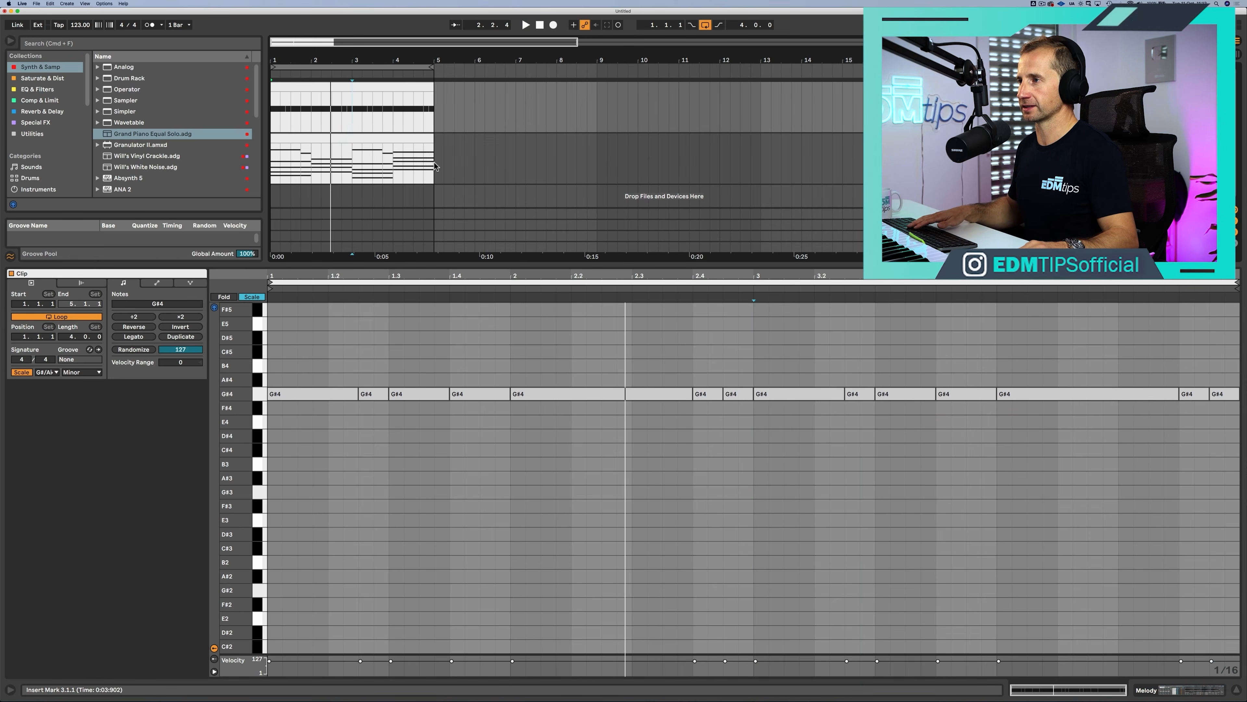
pyautogui.moveTo(432, 160); pyautogui.dragTo(272, 95)
pyautogui.press('super+d')
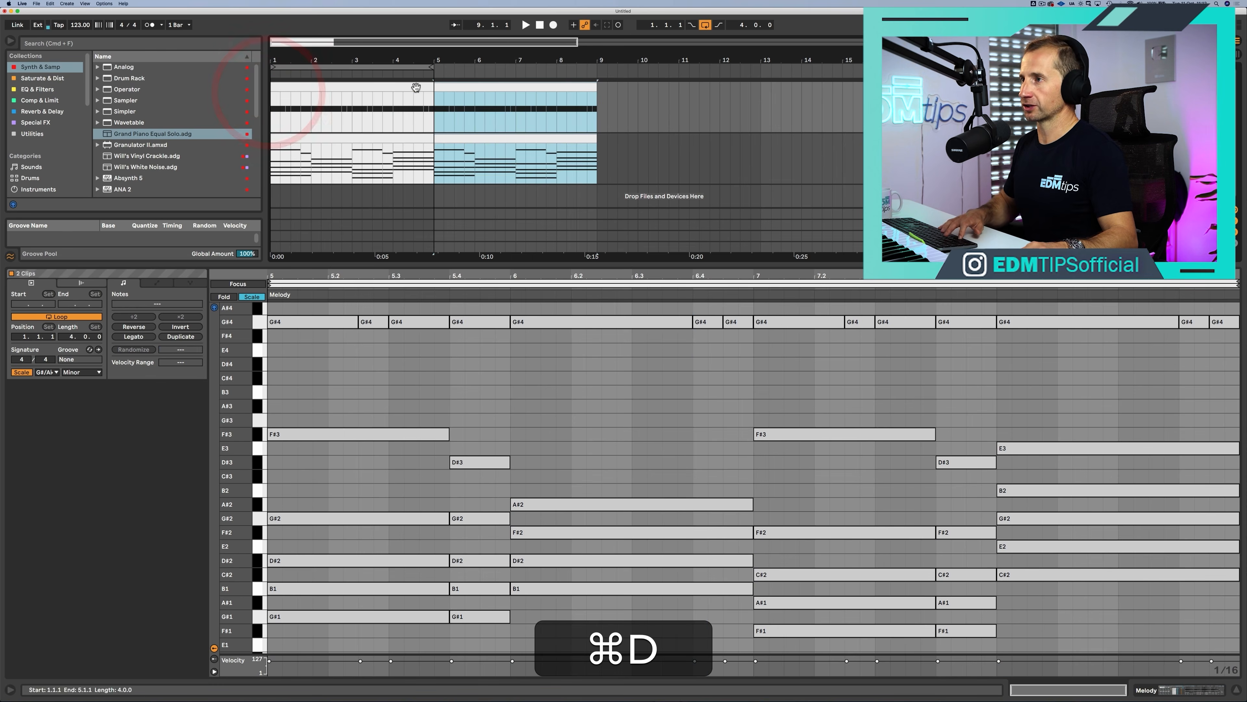
pyautogui.moveTo(432, 68); pyautogui.dragTo(600, 84)
pyautogui.click(598, 84)
# Step: Shorten the long melody G#4 in bar 8 to end at 8.3.3 and fill the gap with a short G#4
pyautogui.click(1167, 342)
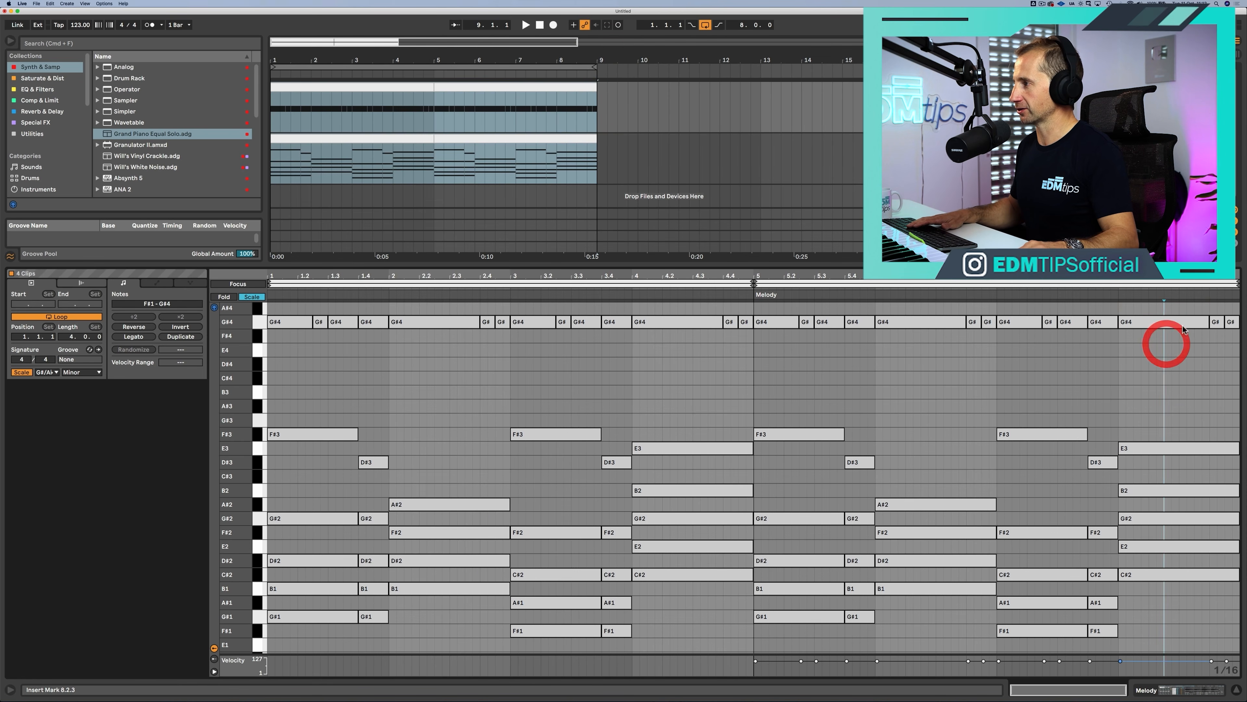
pyautogui.moveTo(1208, 321); pyautogui.dragTo(1201, 321)
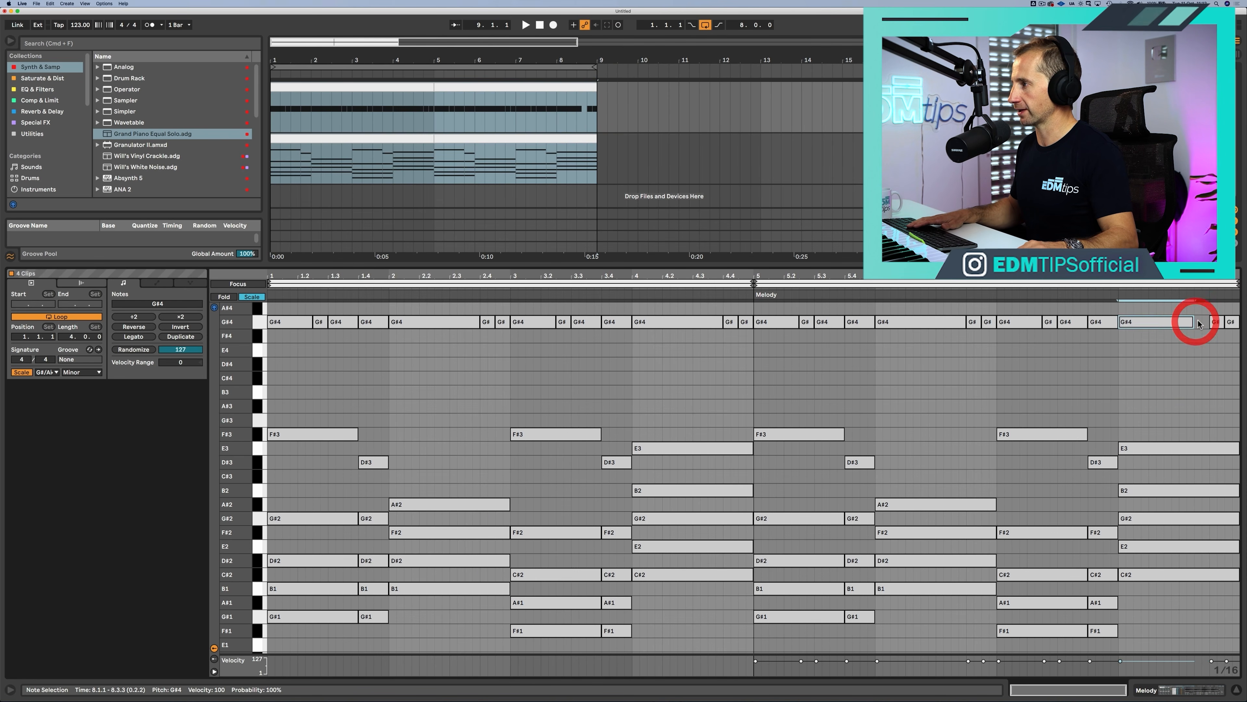
pyautogui.doubleClick(1198, 324)
# Step: Try raising the long G#4 at bar 2 of the first melody clip to B4
pyautogui.scroll(3, 459, 378)
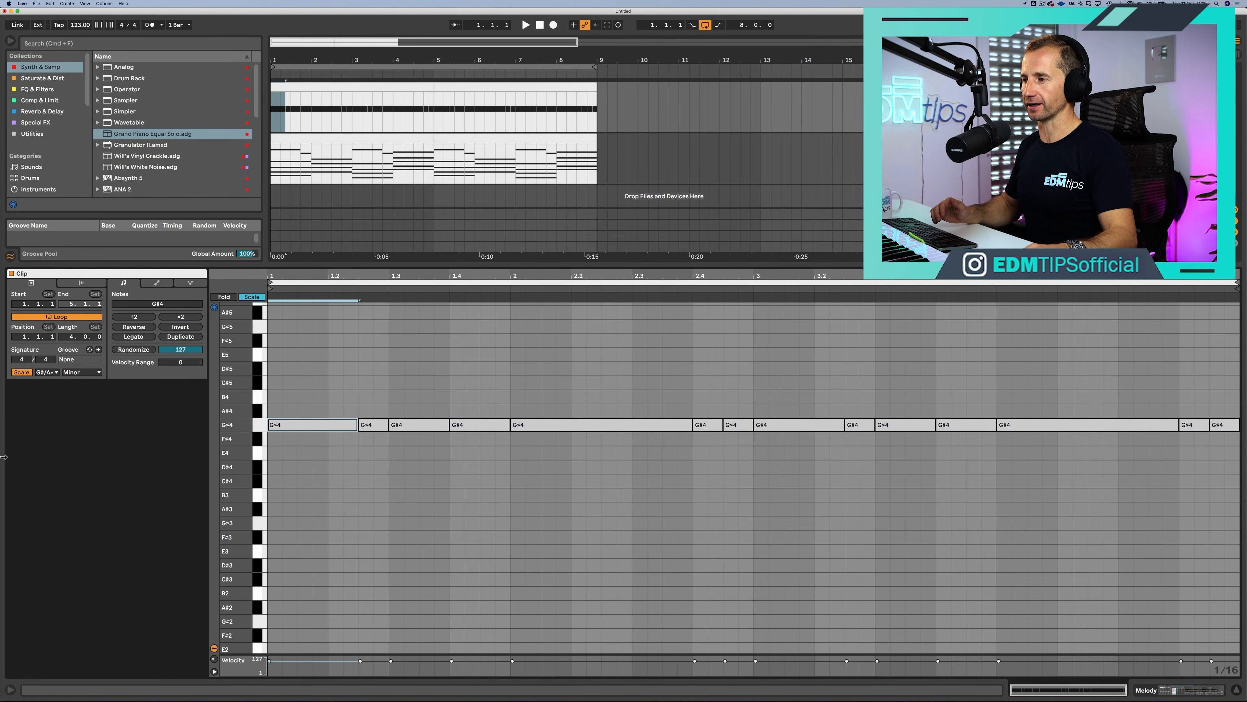
pyautogui.click(402, 407)
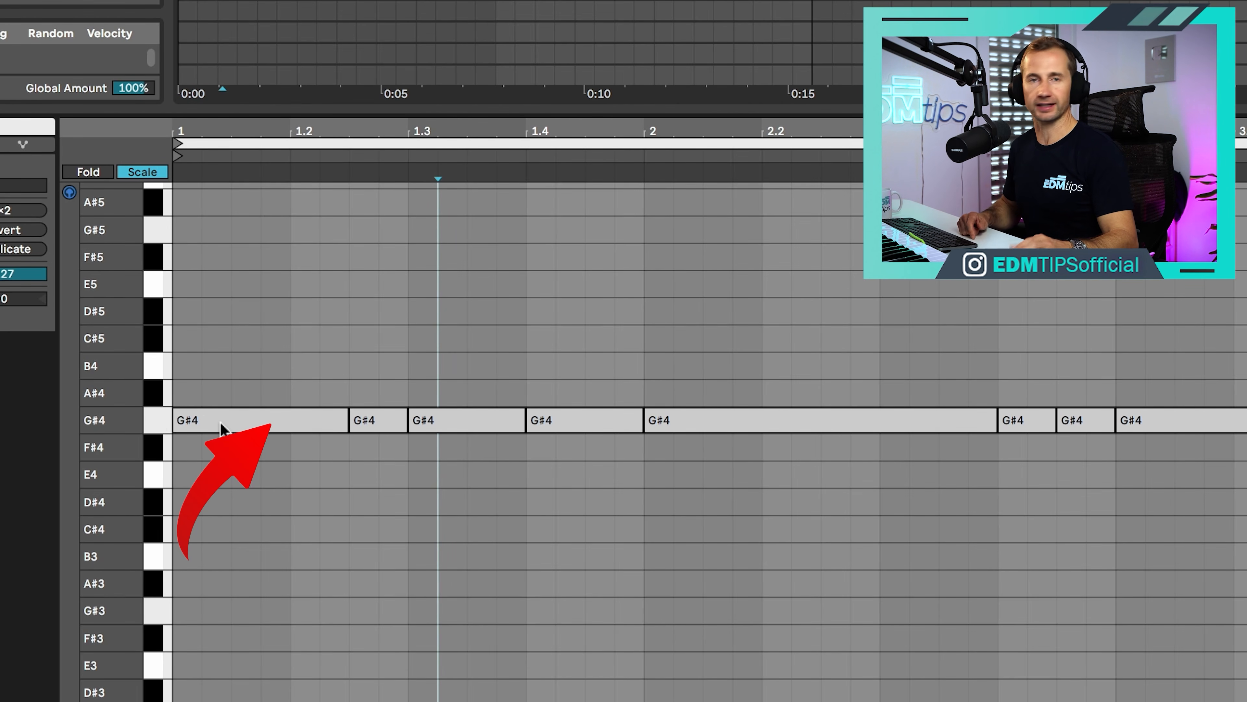
pyautogui.click(220, 427)
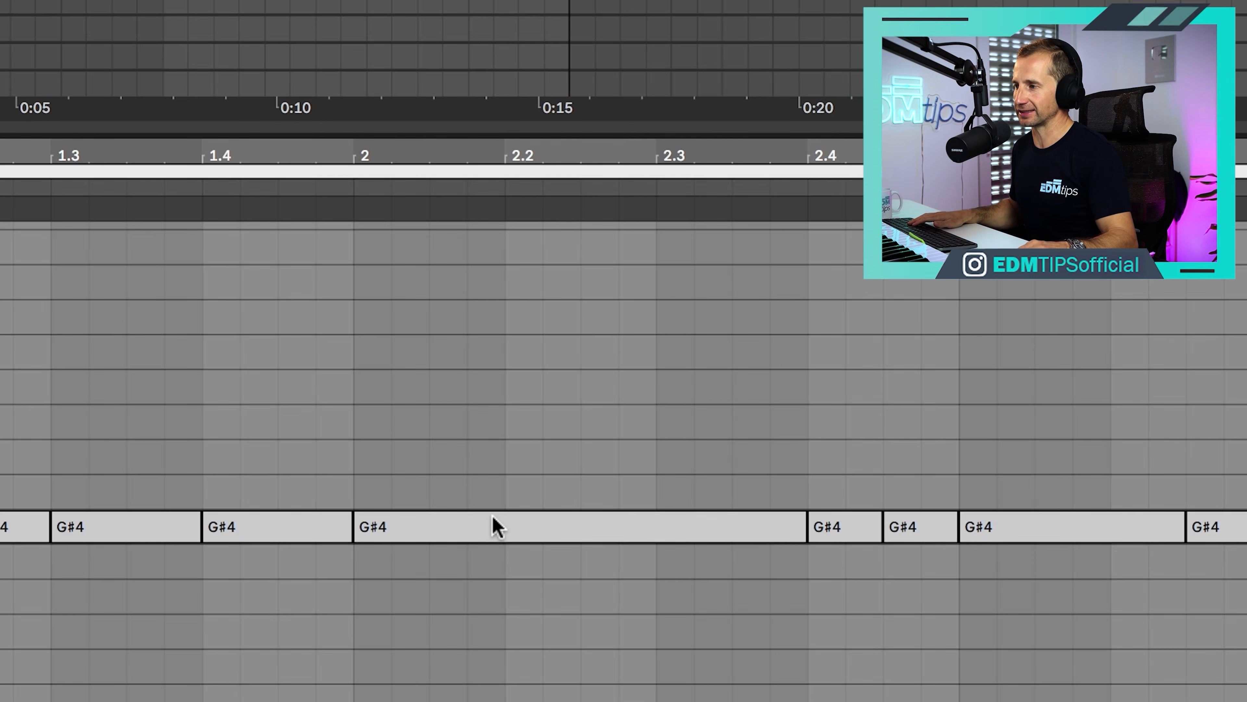
pyautogui.click(492, 520)
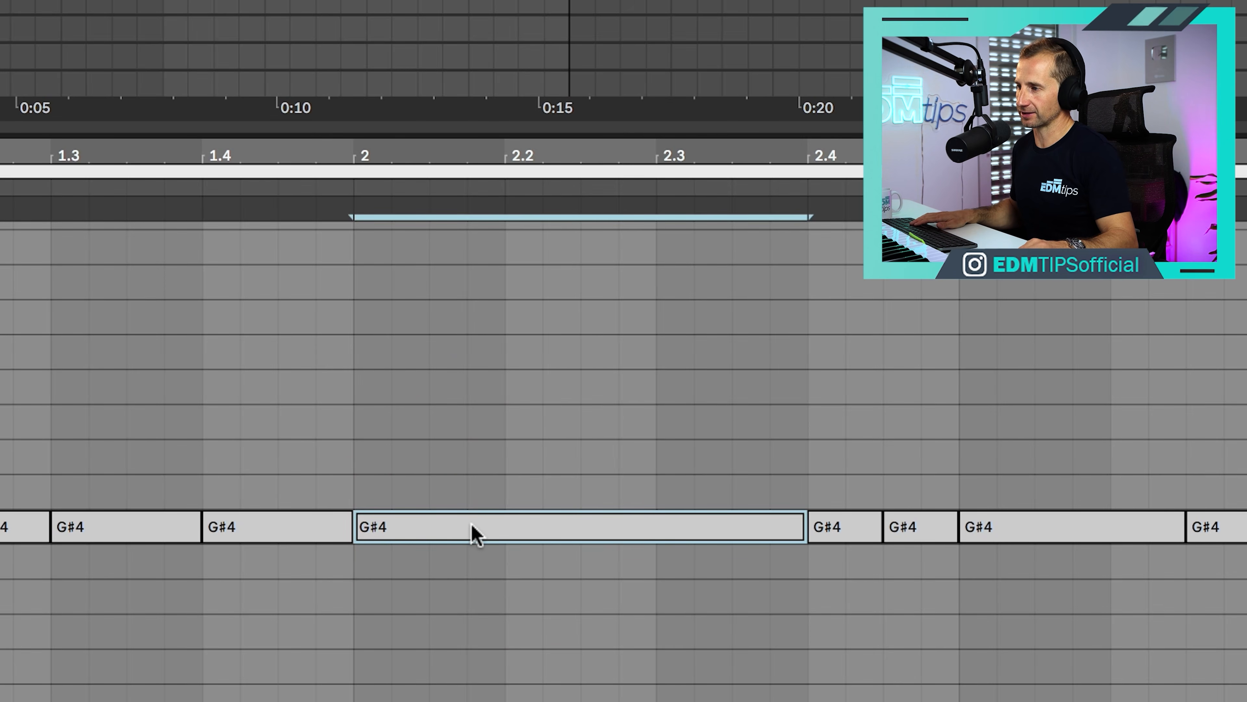
pyautogui.moveTo(473, 529); pyautogui.dragTo(467, 465)
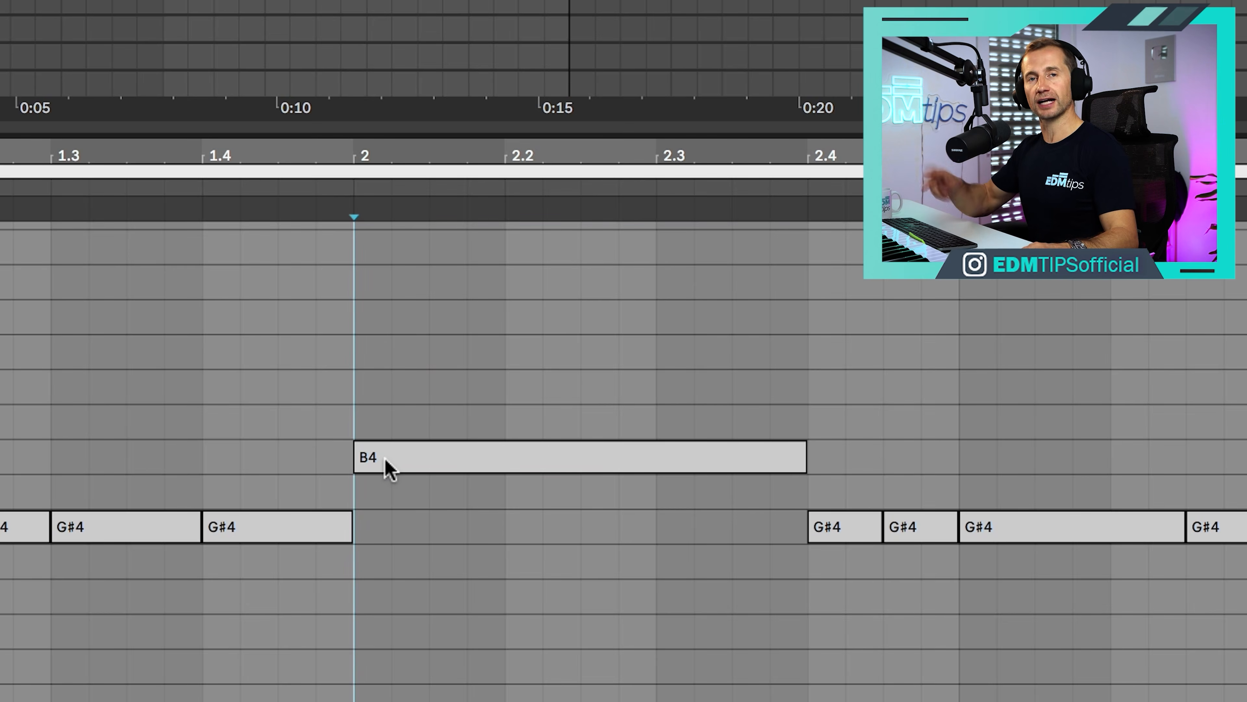
pyautogui.doubleClick(374, 388)
pyautogui.click(373, 314)
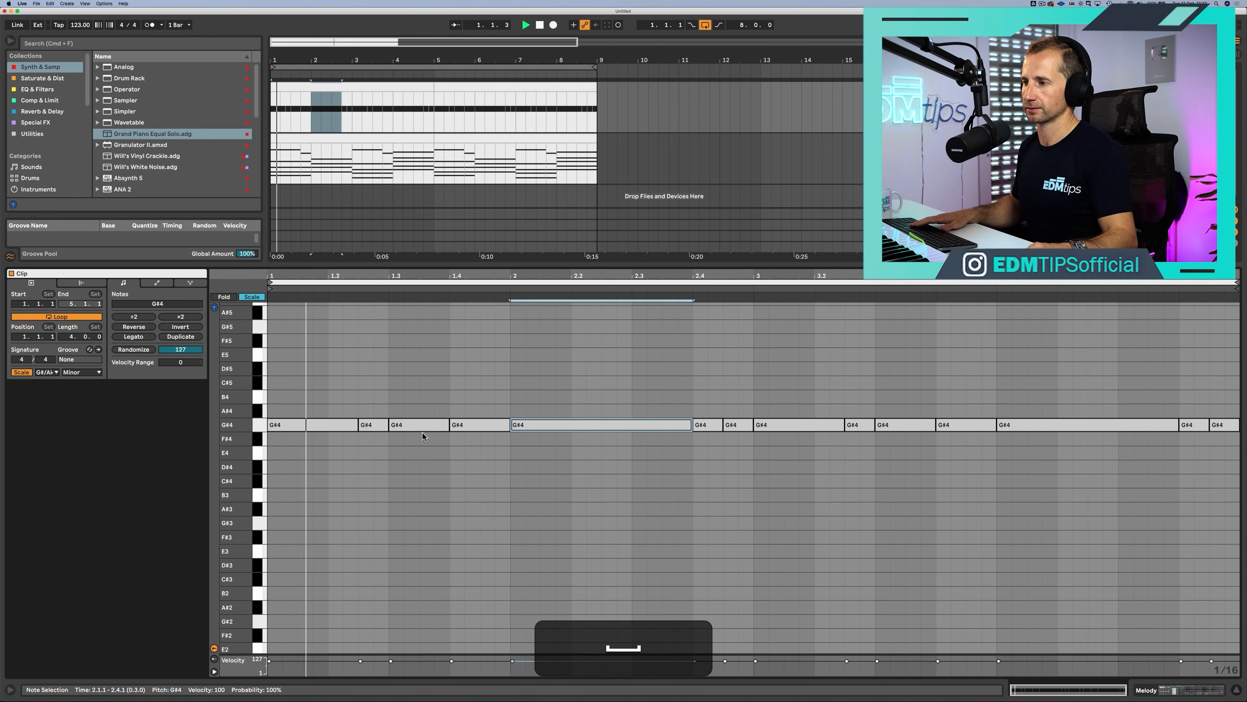
# Step: Lower the melody G#4 at beat 1.4 and the long G#4 at bar 2 to F#4
pyautogui.click(470, 427)
pyautogui.press('Down')
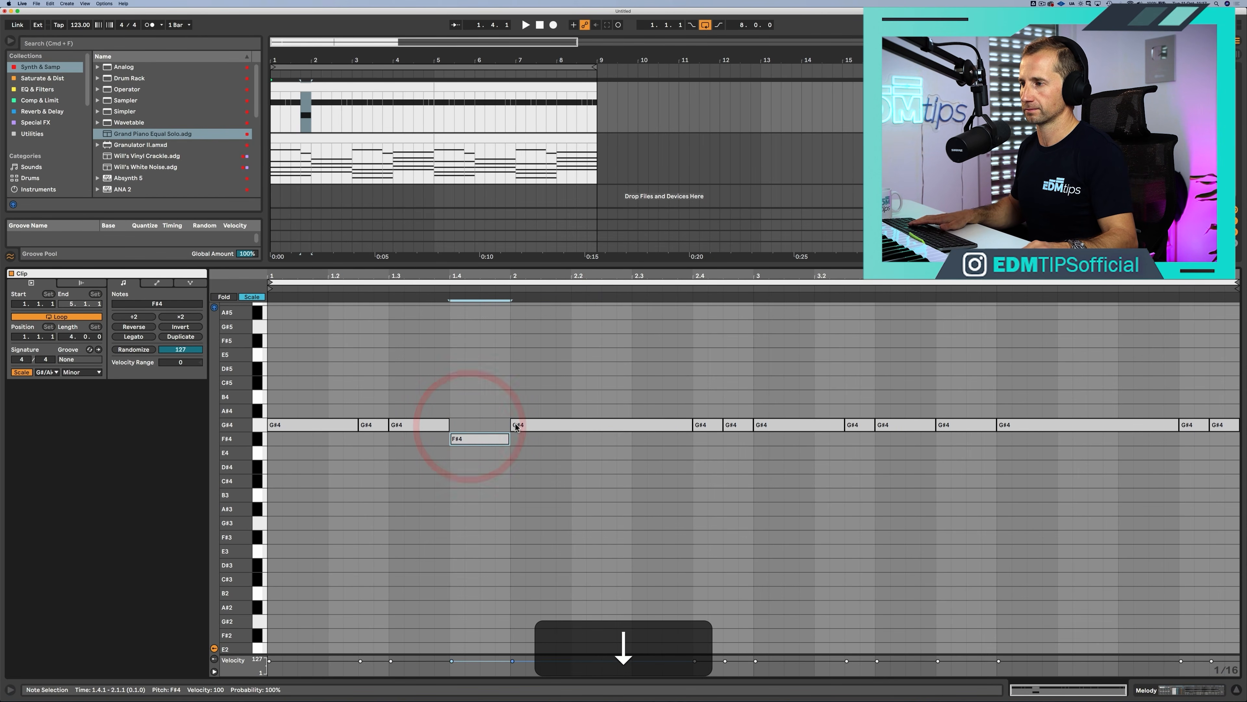
pyautogui.click(522, 425)
pyautogui.press('Down')
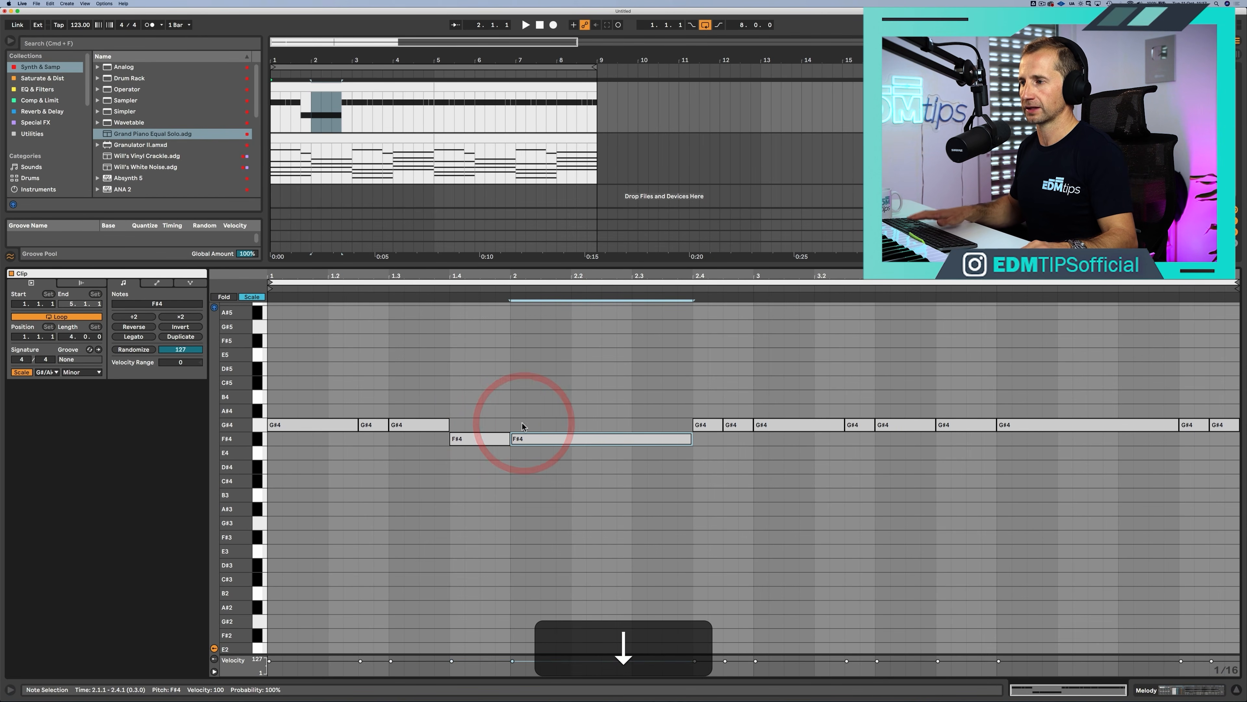
# Step: Try the F#4 at beat 1.4 one octave higher
pyautogui.click(465, 438)
pyautogui.hotkey('shift', 'Up')
pyautogui.hotkey('shift', 'Down')
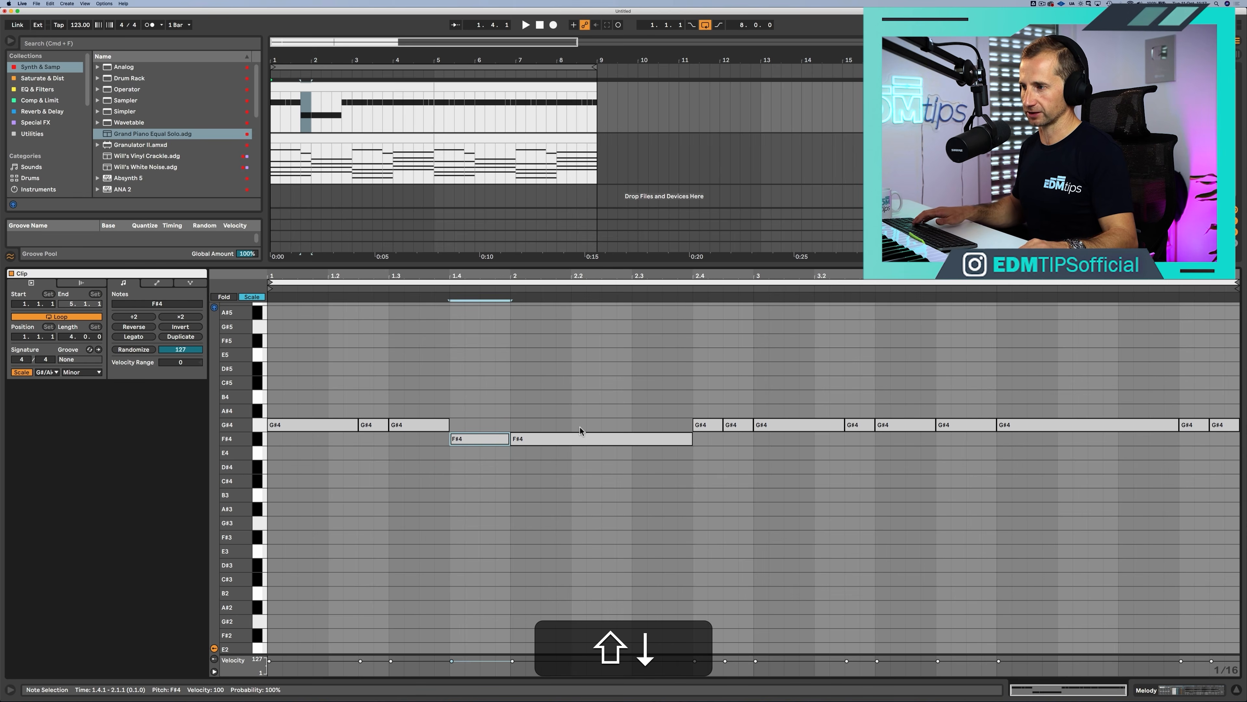
# Step: Lower the long melody note at bar 2 to D#4 and listen to the phrase
pyautogui.click(578, 438)
pyautogui.press('Down')
pyautogui.press('Down')
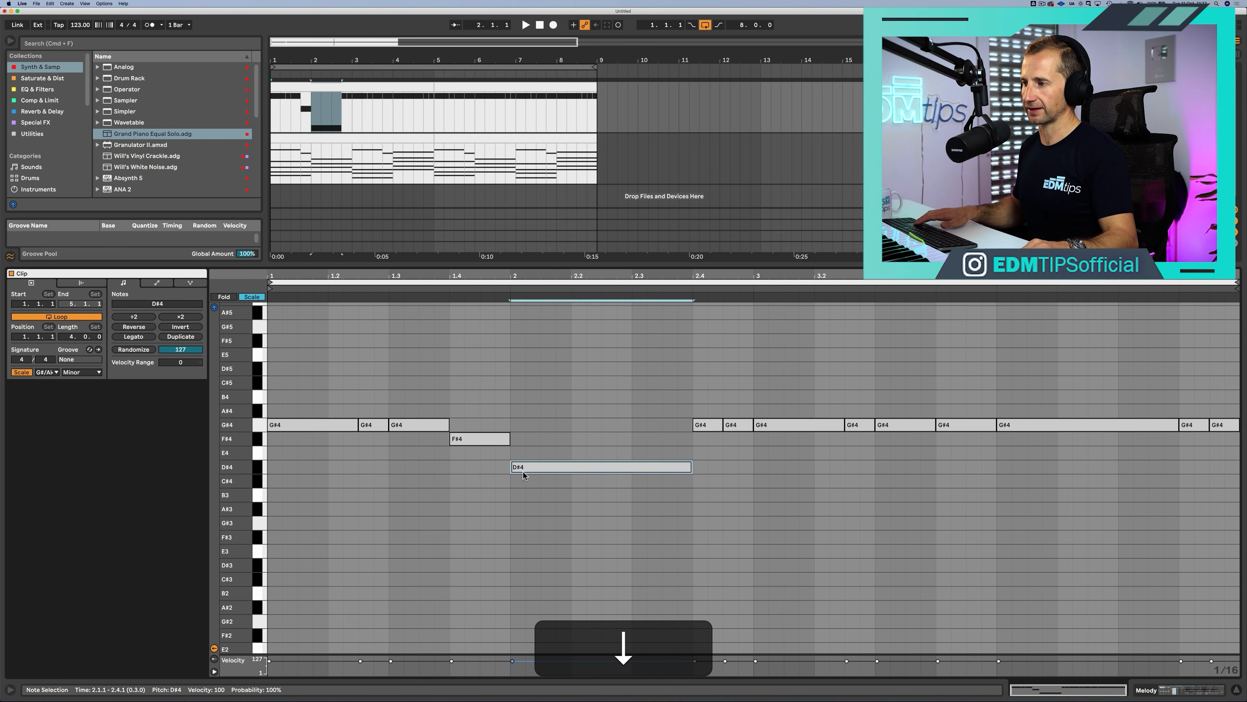
pyautogui.press('space')
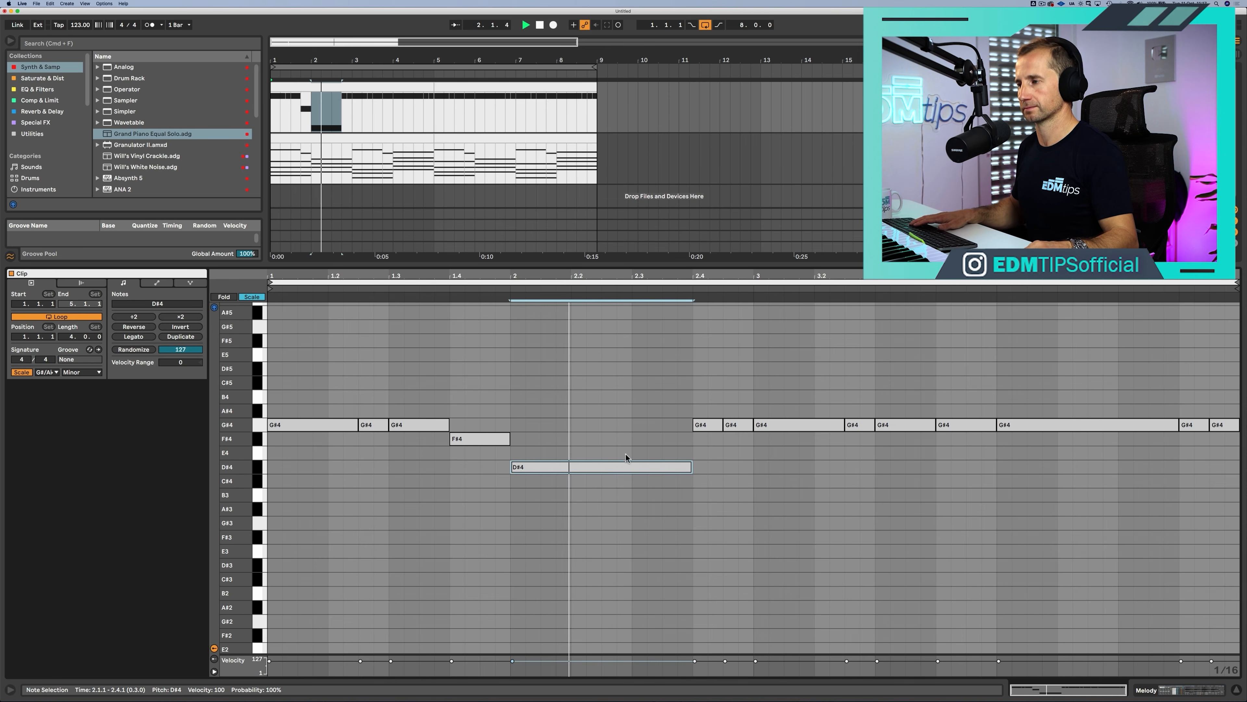
pyautogui.press('space')
# Step: Lower the melody note at beat 2.4 to F#4 and raise all melody notes in bars 3 and 4 to A#4
pyautogui.click(708, 424)
pyautogui.press('Down')
pyautogui.press('Down')
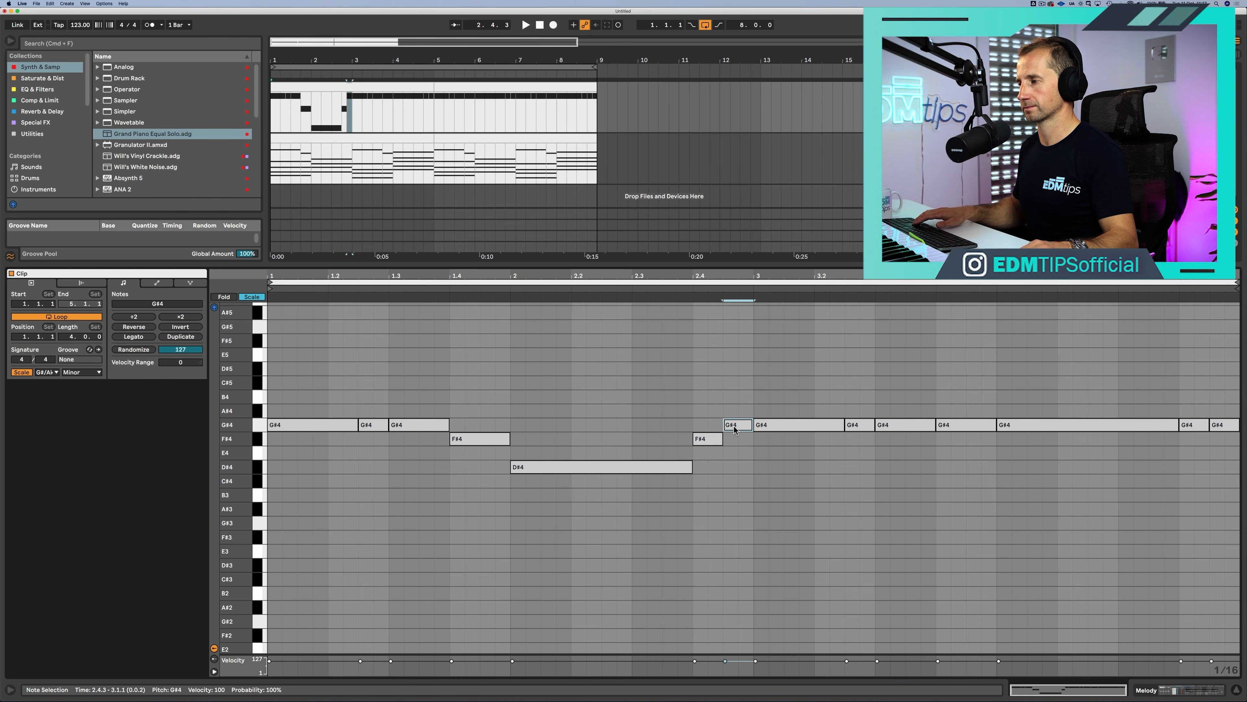
pyautogui.click(772, 430)
pyautogui.press('Up')
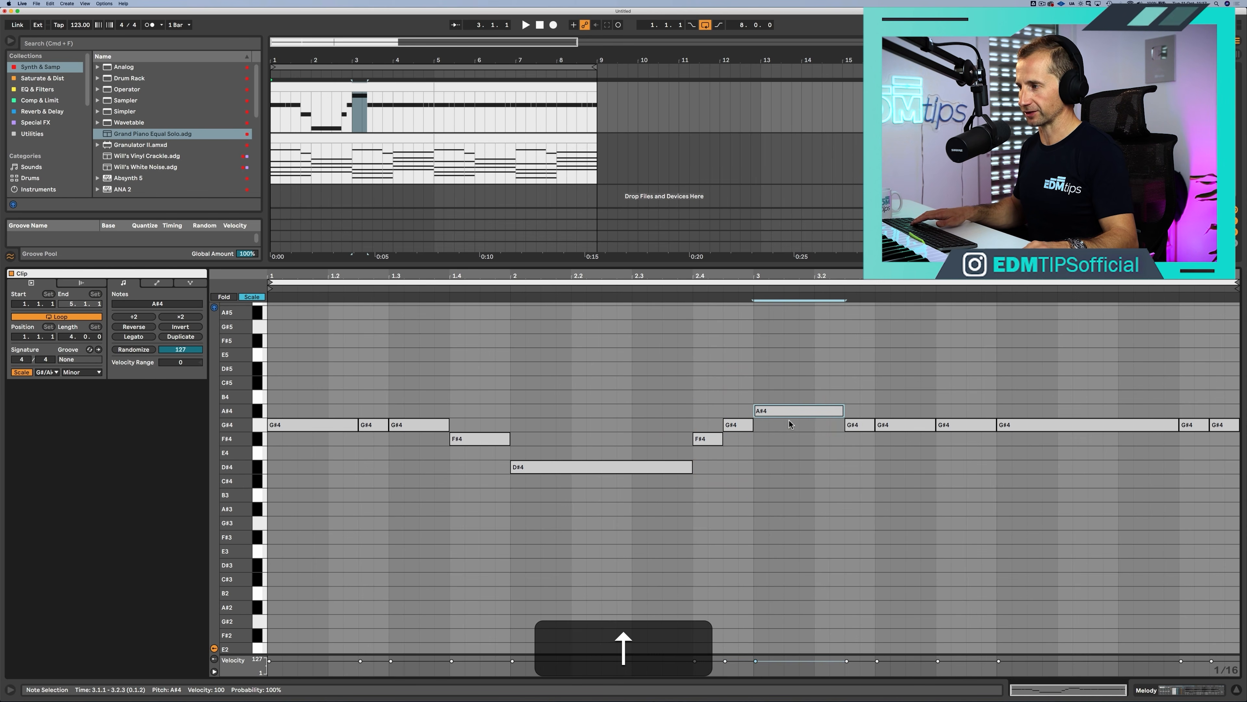
pyautogui.moveTo(796, 423); pyautogui.dragTo(1237, 435)
pyautogui.press('Up')
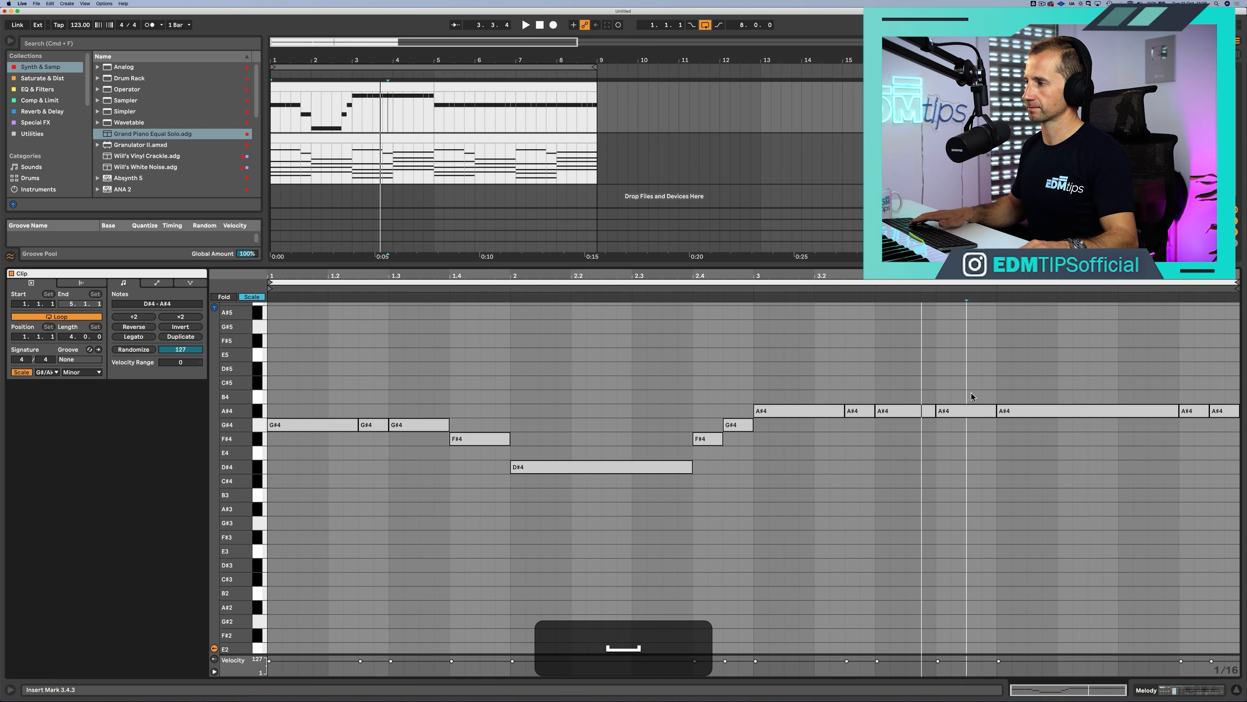
# Step: Raise the melody note at beat 3.4 to B4 and lower the long note at bar 4 to G#4
pyautogui.click(966, 411)
pyautogui.press('Up')
pyautogui.click(1016, 418)
pyautogui.press('Down')
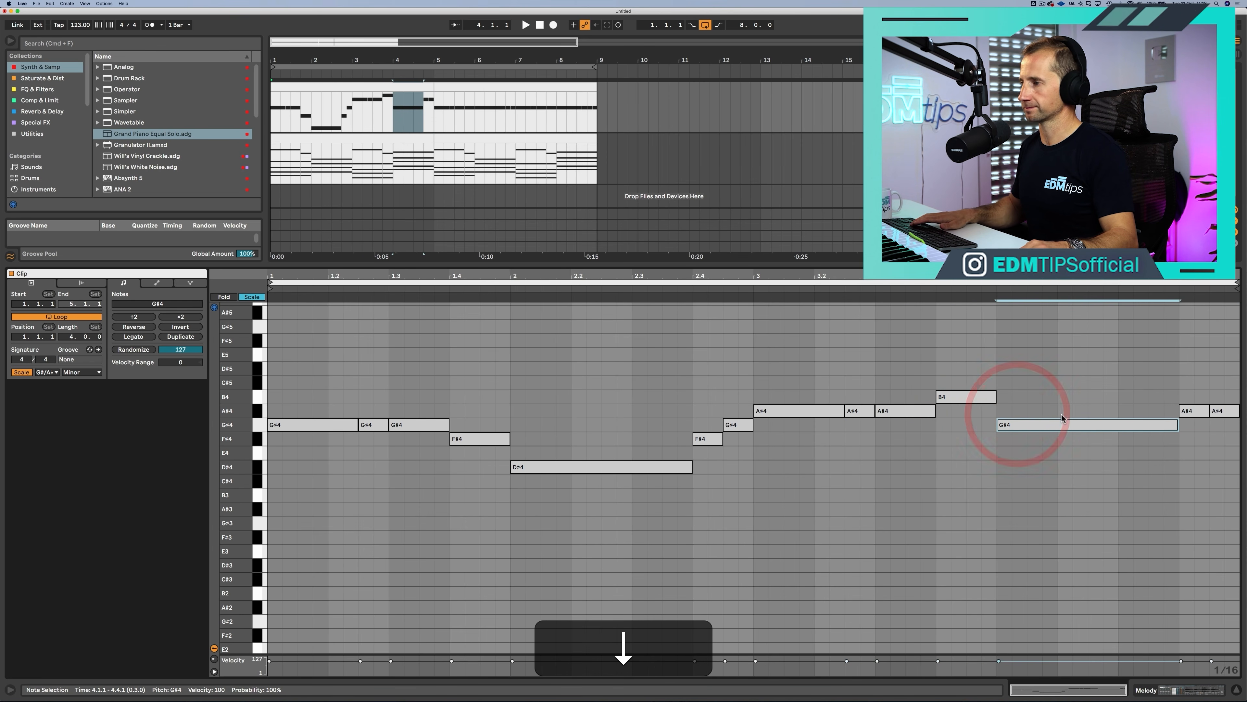
# Step: Lower the last two short melody notes in bar 4 to F#4 and D#4, and play back the melody
pyautogui.click(1197, 412)
pyautogui.press('Down')
pyautogui.press('Down')
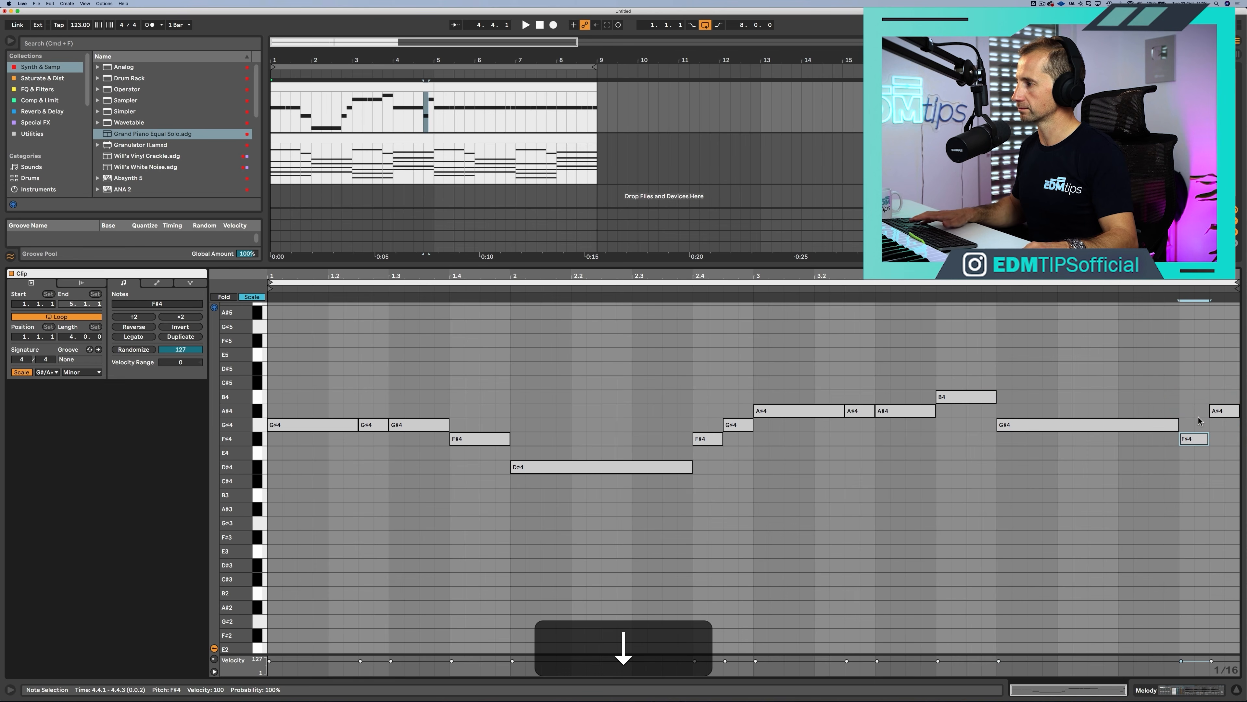
pyautogui.press('Down')
pyautogui.press('Down')
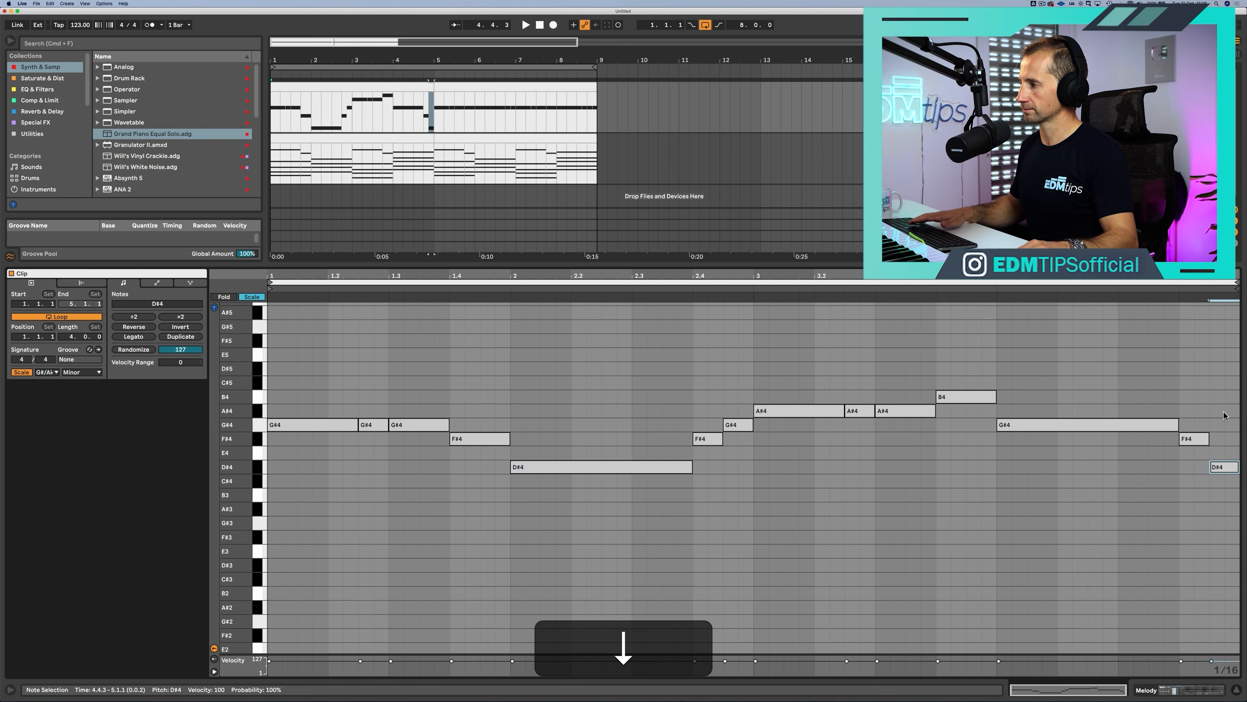
pyautogui.press('space')
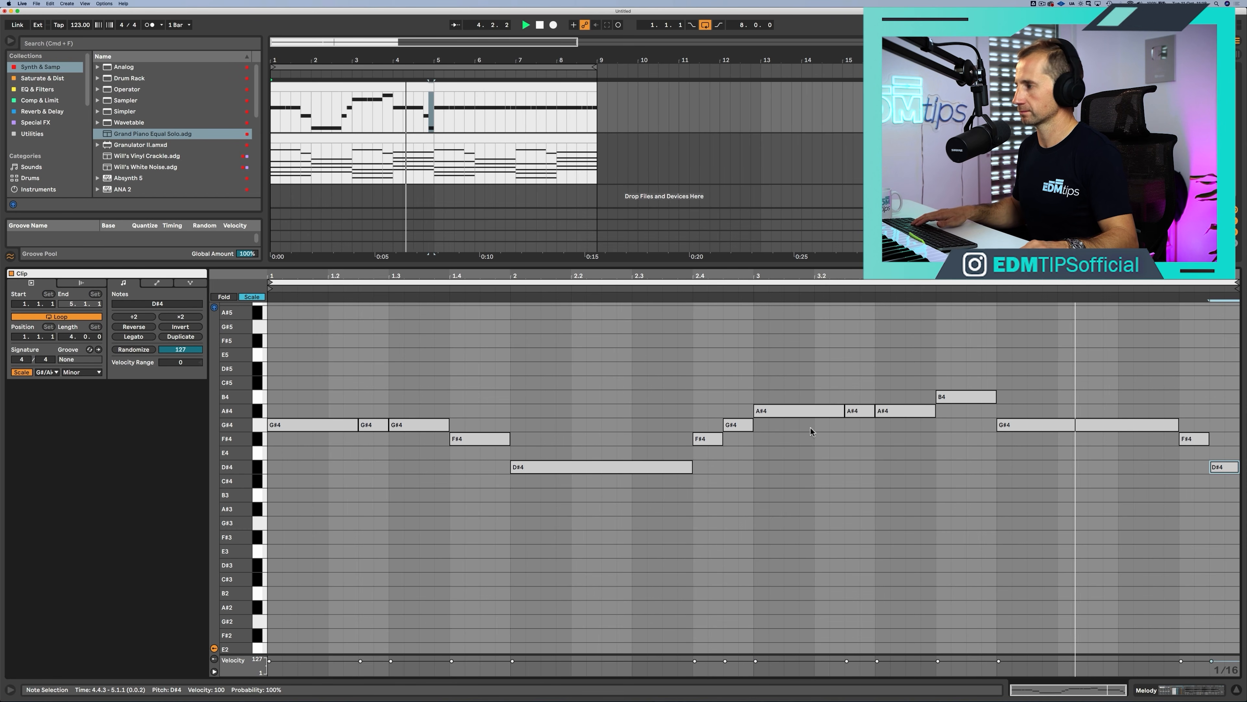
# Step: Stop playback and audition the G#4 notes in bar 1, at the end of bar 2 and in bar 4
pyautogui.press('space')
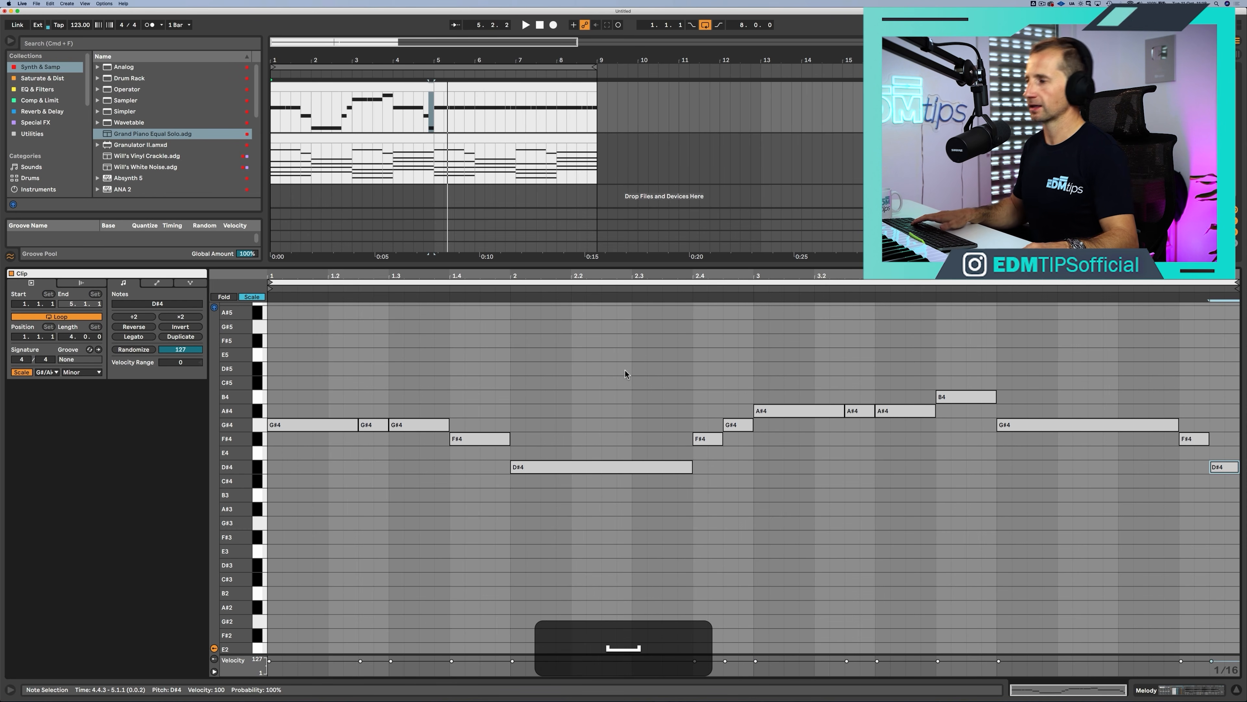
pyautogui.click(420, 396)
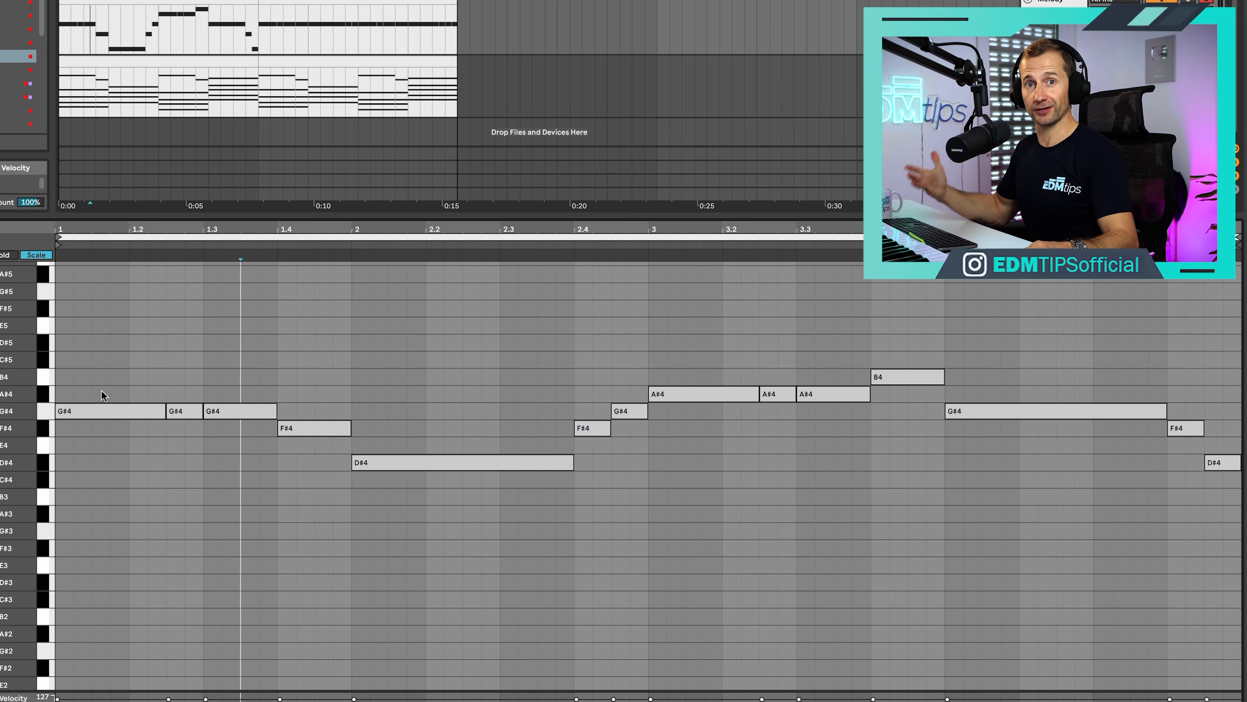
pyautogui.click(133, 415)
pyautogui.click(181, 412)
pyautogui.click(235, 412)
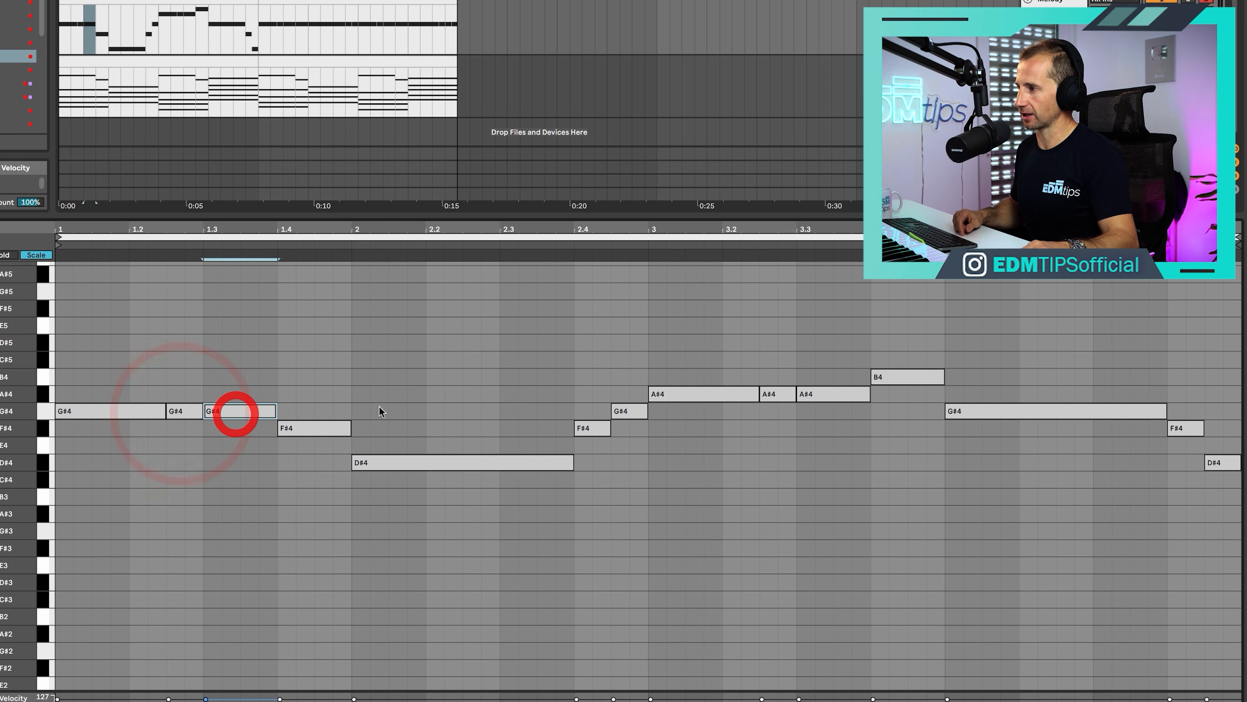
pyautogui.click(1044, 411)
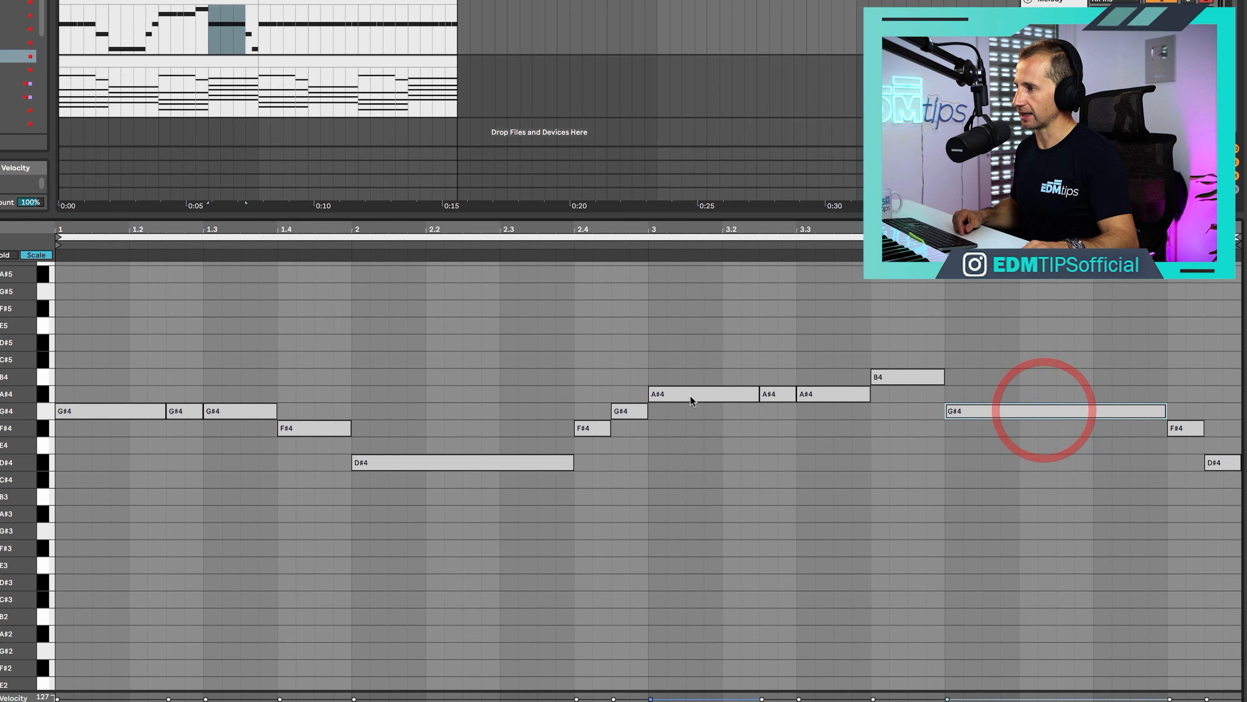
pyautogui.click(639, 411)
pyautogui.click(289, 391)
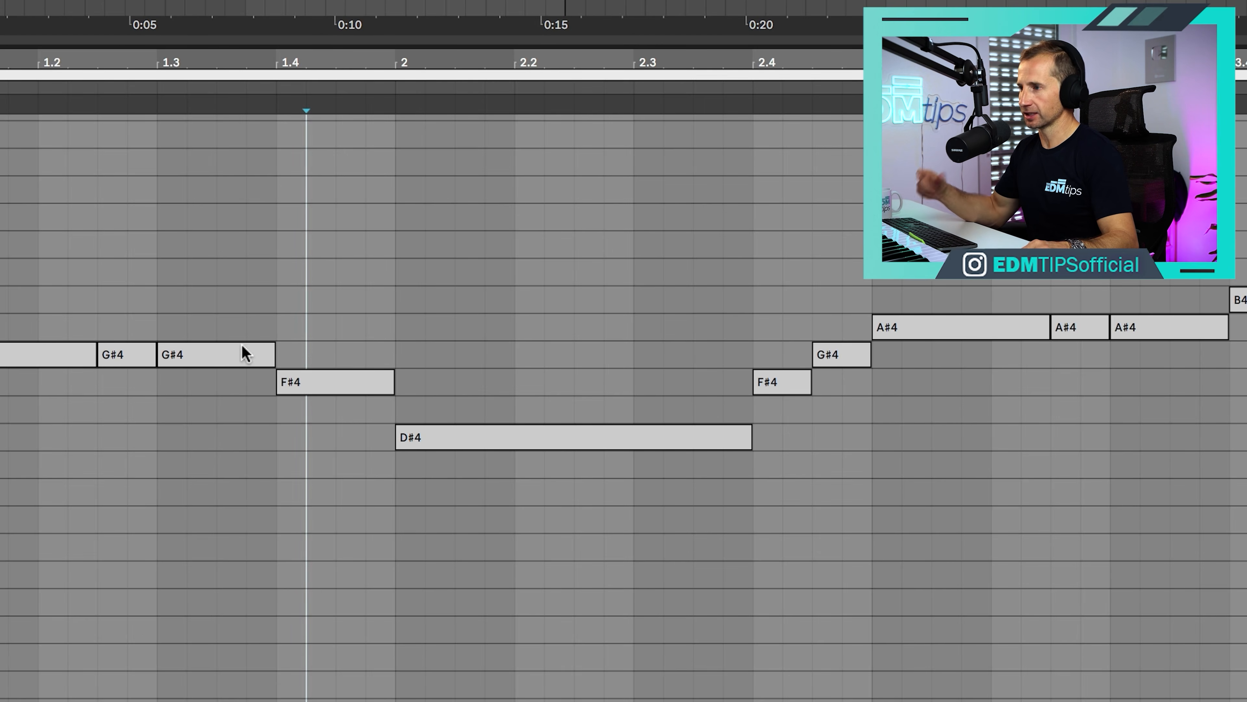
# Step: Audition the drop from F#4 to D#4 into bar 2 and the drop from B4 to G#4 into bar 4 to compare them
pyautogui.click(337, 389)
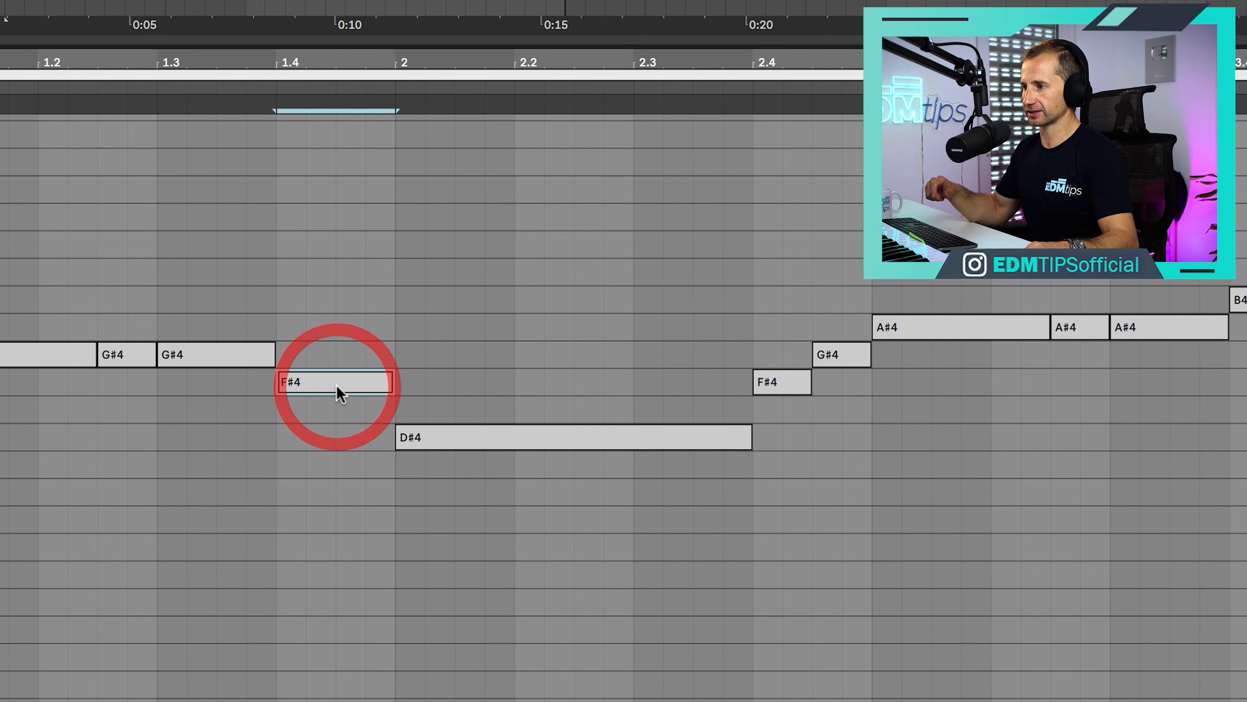
pyautogui.click(496, 447)
pyautogui.click(1241, 301)
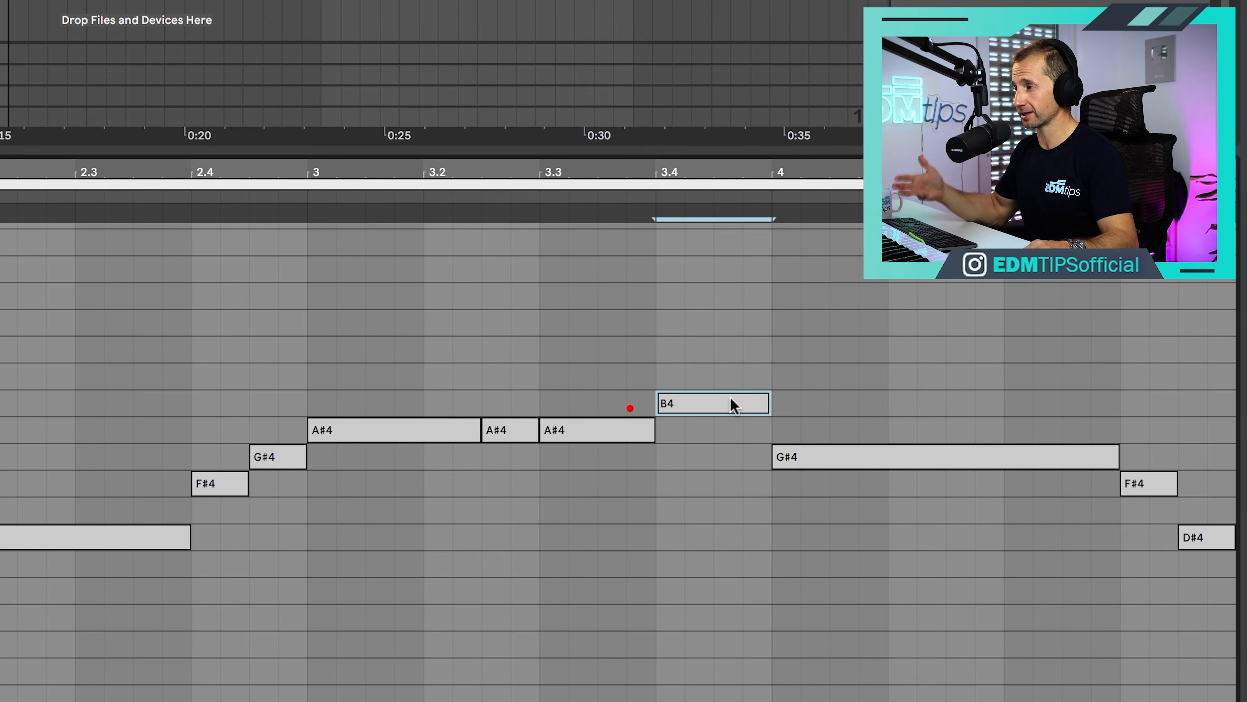
pyautogui.click(733, 403)
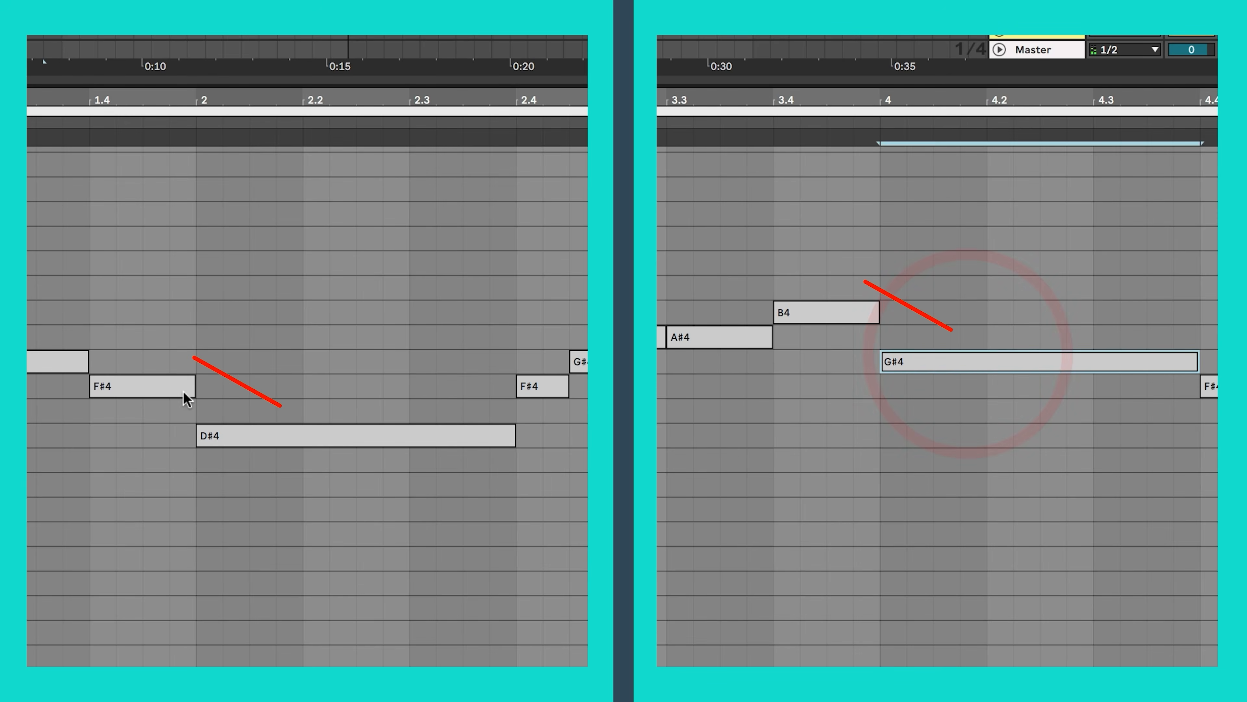
pyautogui.click(181, 391)
pyautogui.click(248, 439)
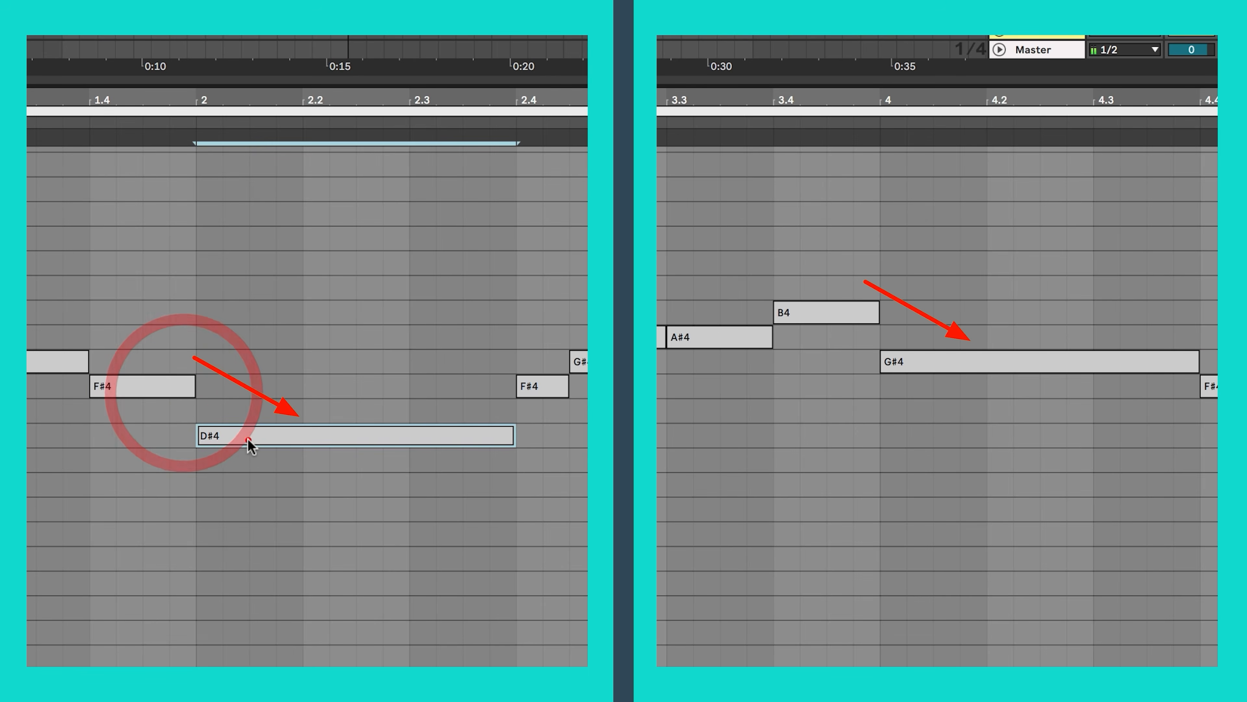
pyautogui.click(830, 314)
pyautogui.click(899, 367)
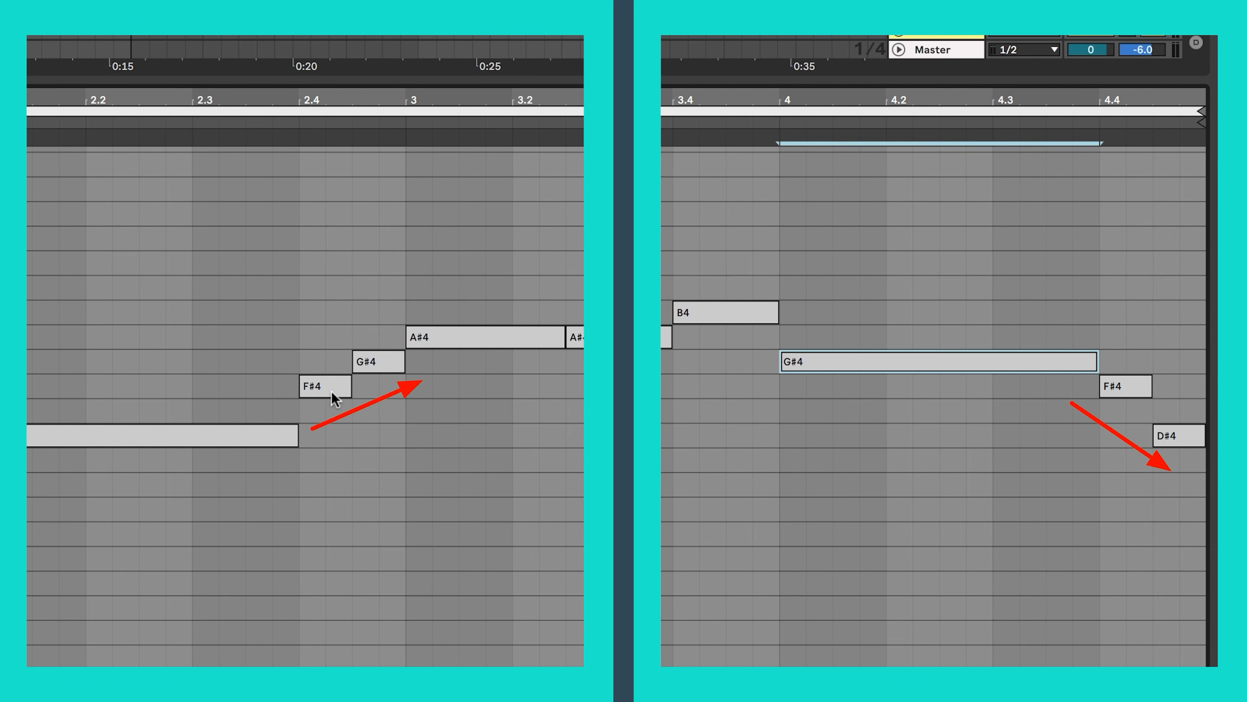
# Step: Audition the rising short notes at the end of bar 2 and the closing D#4 of bar 4 to compare their directions
pyautogui.click(332, 392)
pyautogui.click(373, 366)
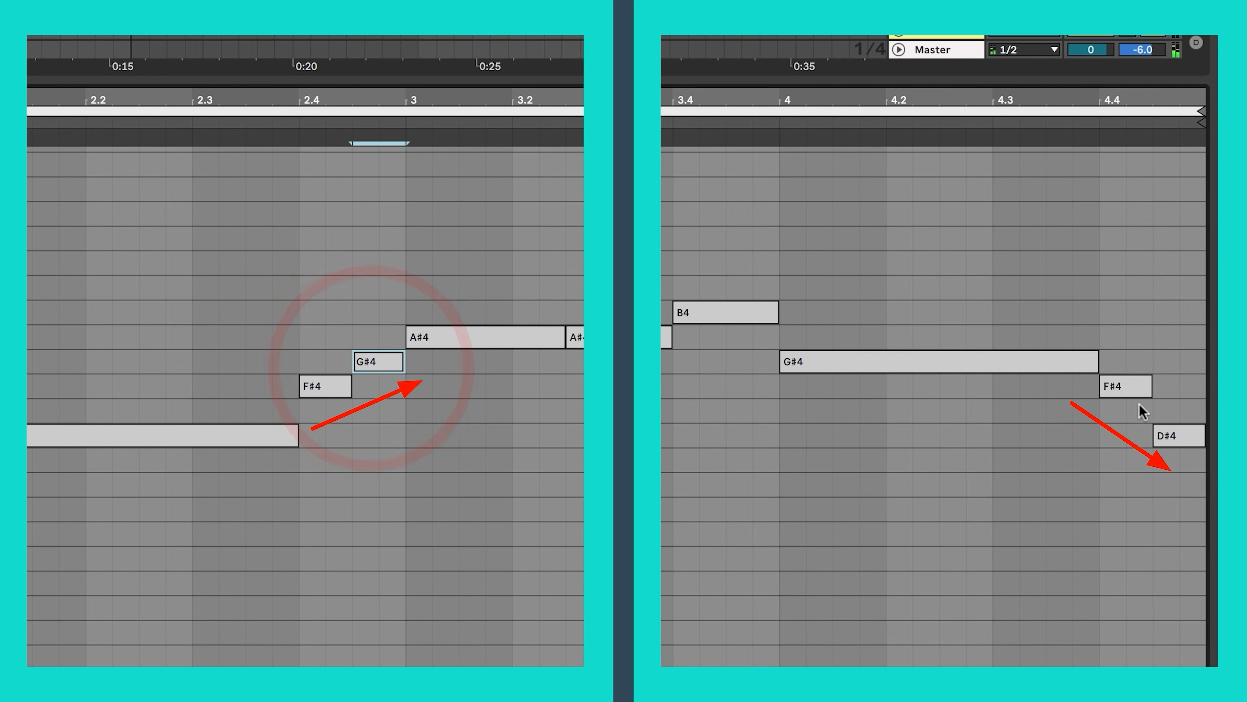
pyautogui.click(1176, 435)
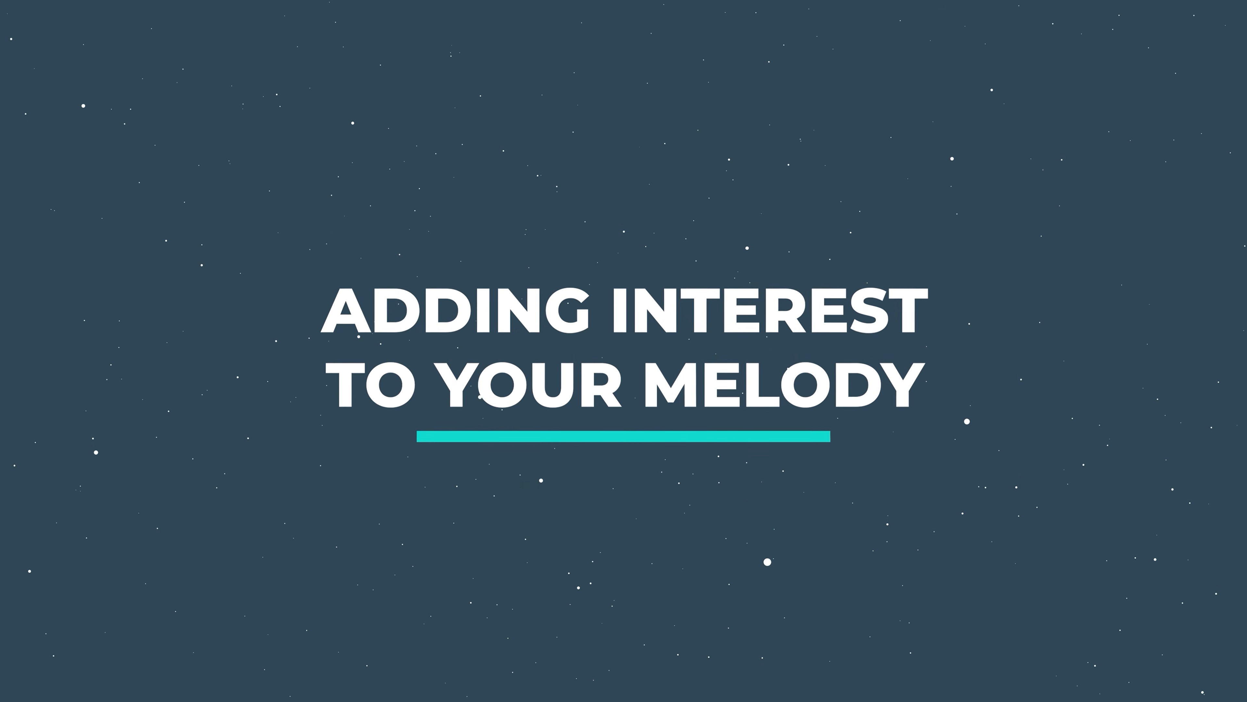
# Step: Duplicate the four-bar melody clip over bars 5 to 8, shorten the copy's long G#4 in its last bar and add a short G#4 after it
pyautogui.press('super+d')
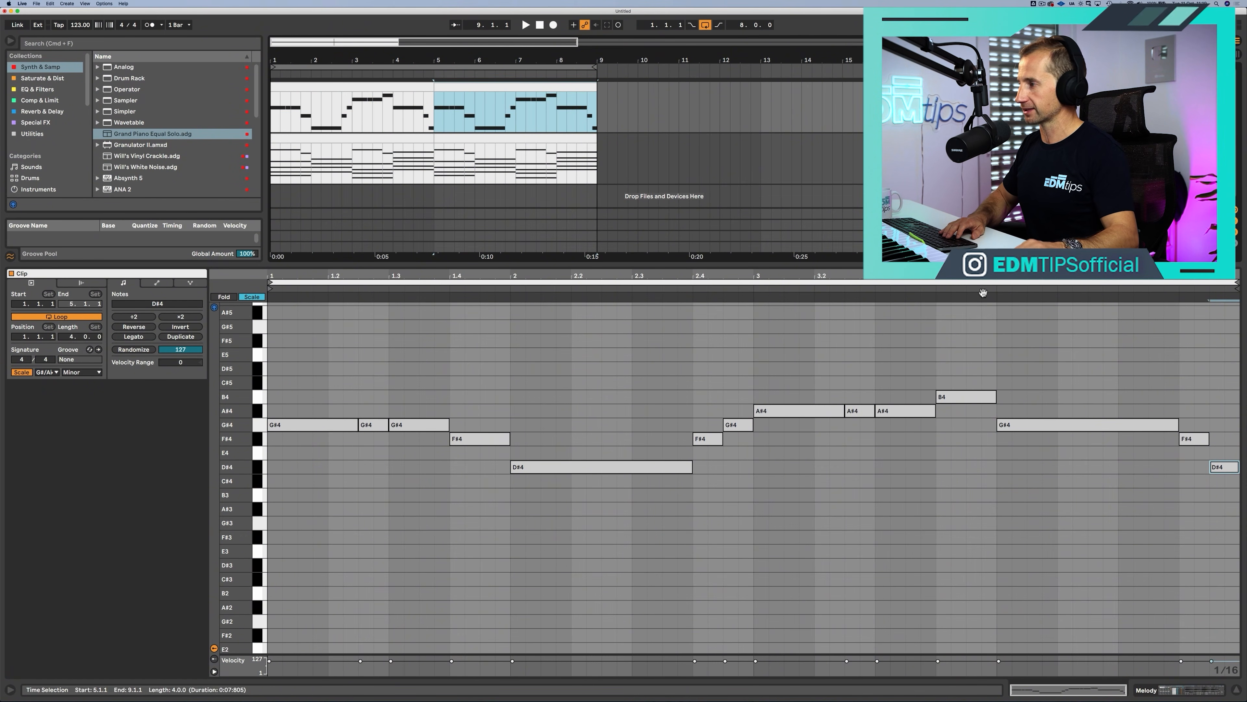
pyautogui.moveTo(1176, 425); pyautogui.dragTo(1149, 426)
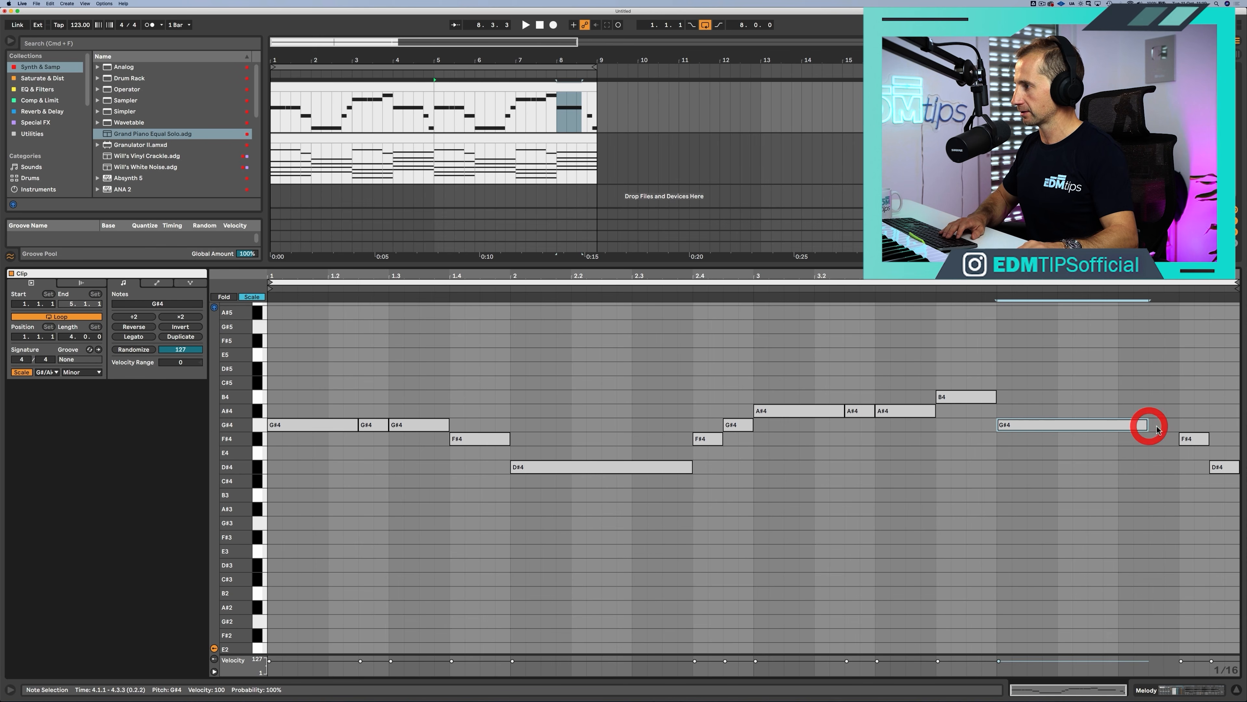
pyautogui.doubleClick(1162, 425)
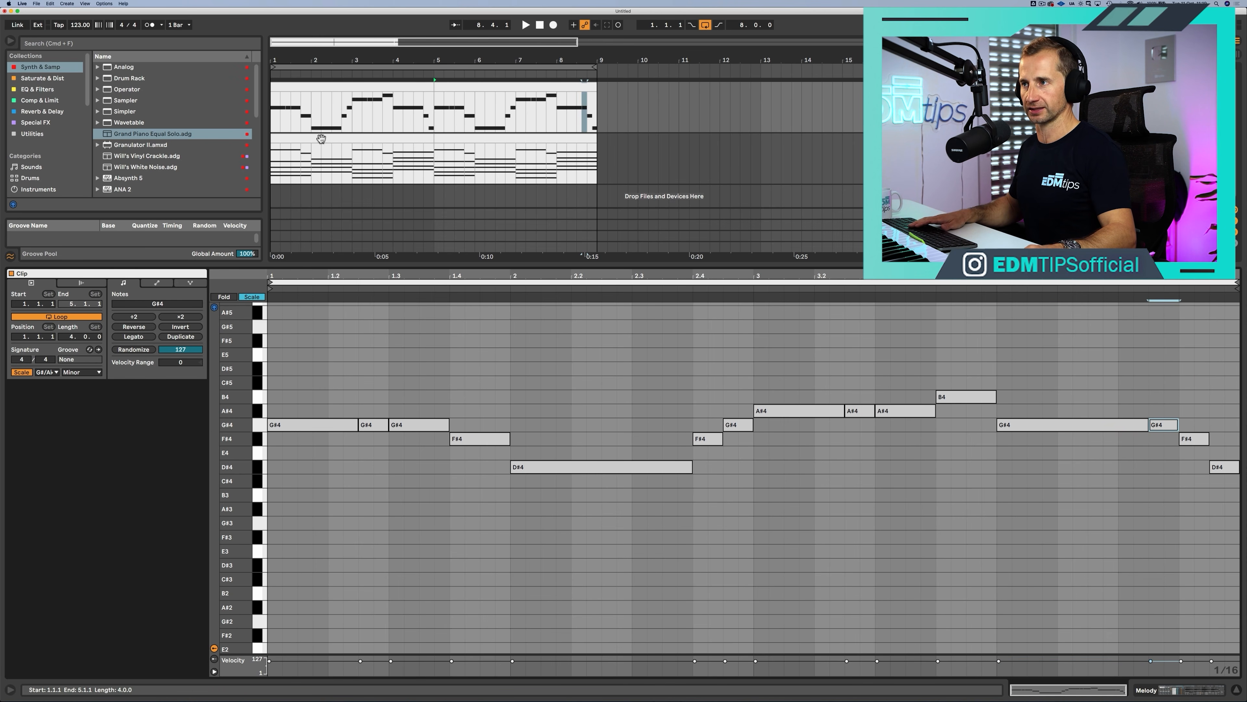
# Step: Compare the melody's opening in bar 1 with its ending in bar 8, and consolidate both melody clips into one eight-bar clip
pyautogui.click(273, 120)
pyautogui.moveTo(575, 108); pyautogui.dragTo(598, 112)
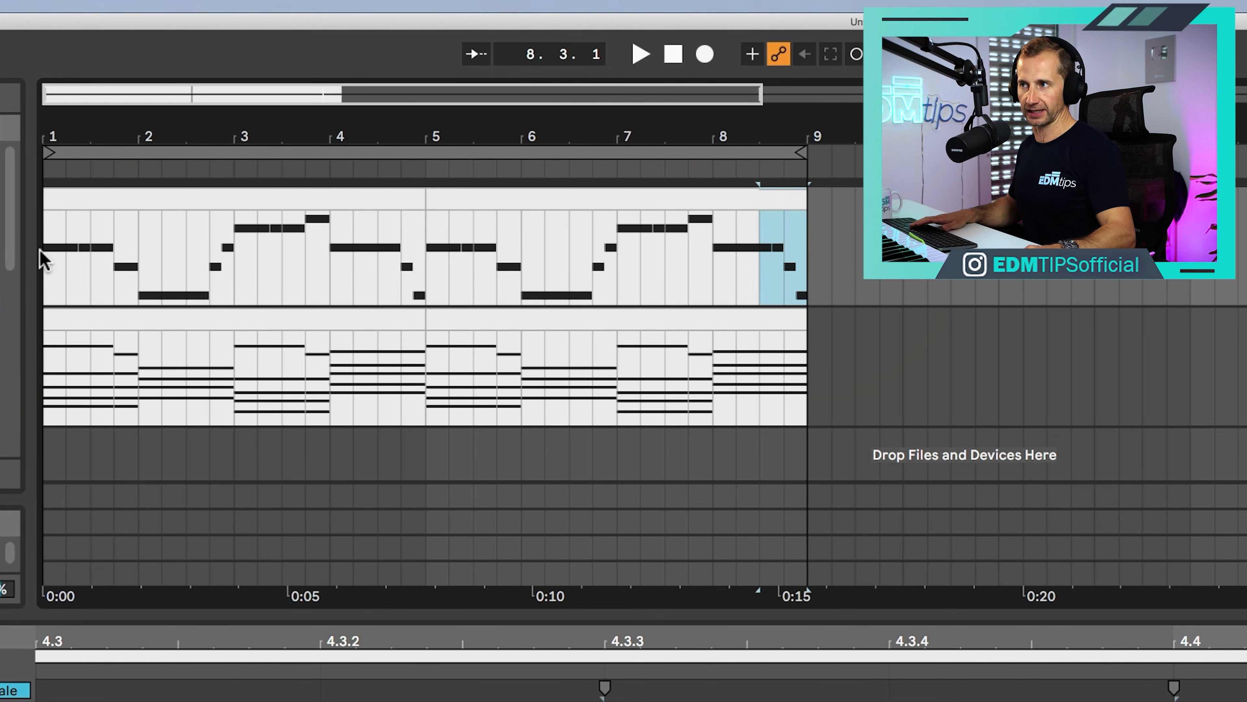
pyautogui.moveTo(43, 259); pyautogui.dragTo(107, 246)
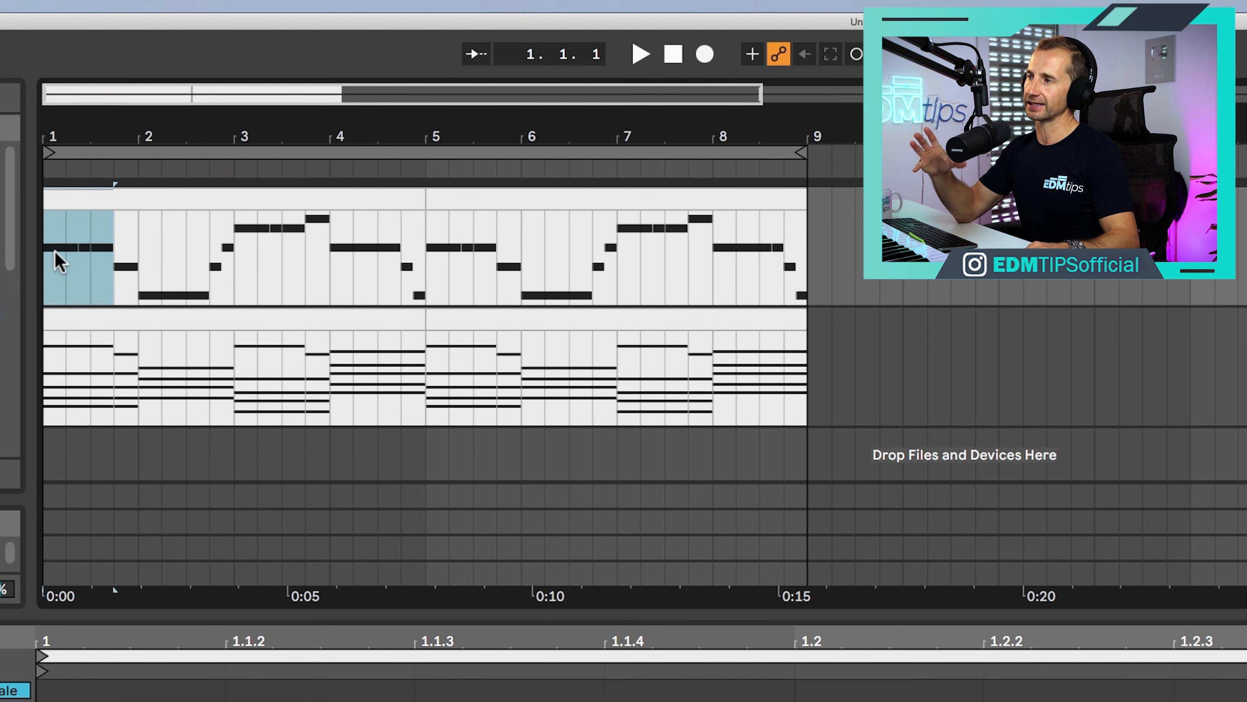
pyautogui.moveTo(766, 259); pyautogui.dragTo(798, 263)
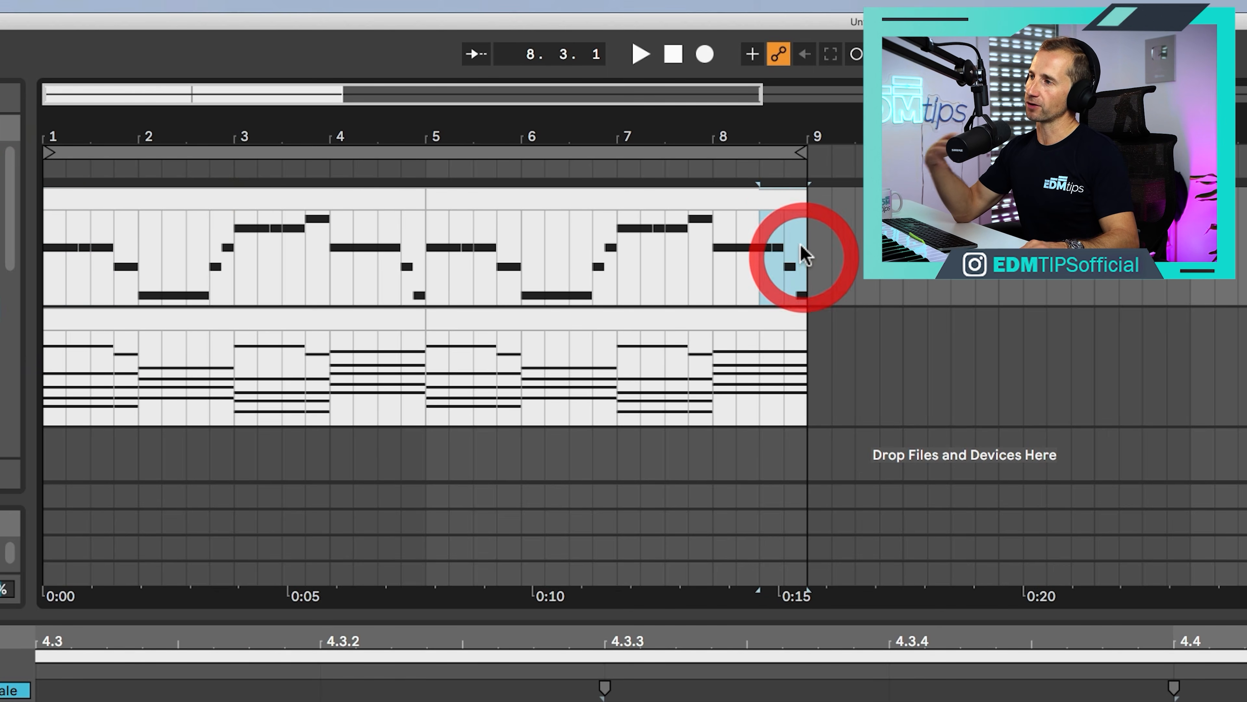
pyautogui.click(48, 256)
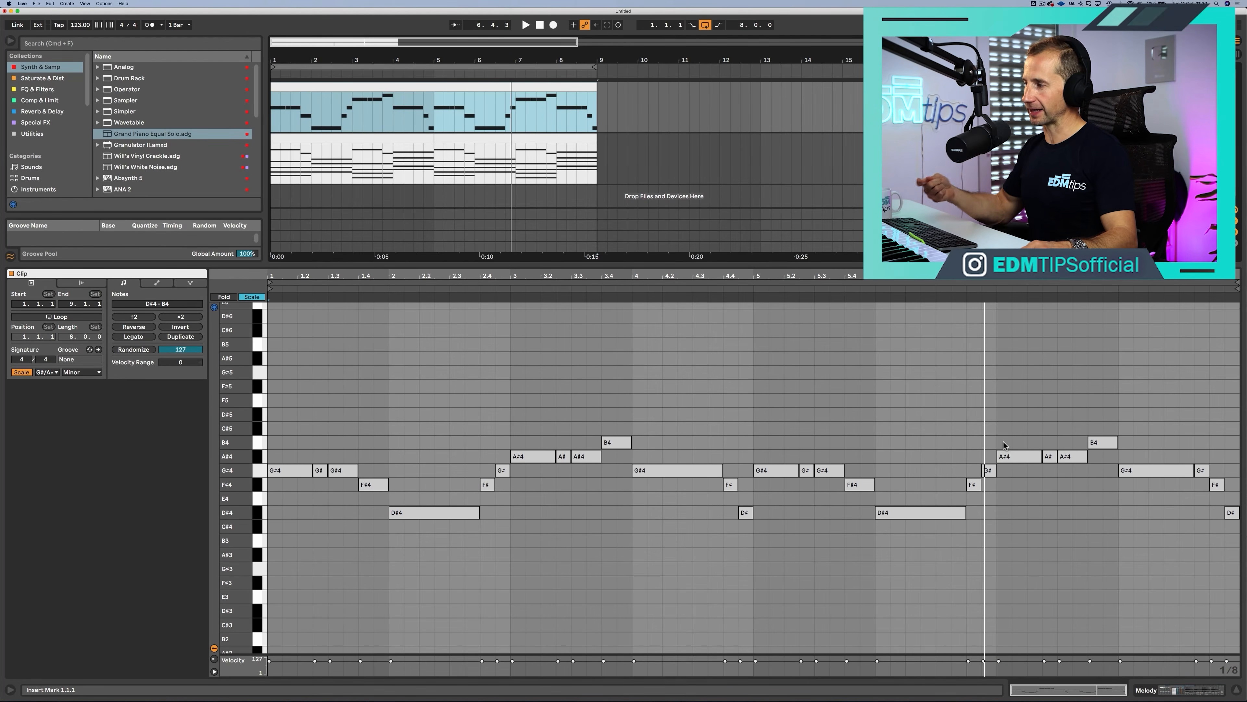
# Step: Lower the melody note at 6.4.3 to D#4 and the three A#4 notes in bar 7 to C#4
pyautogui.press('p')
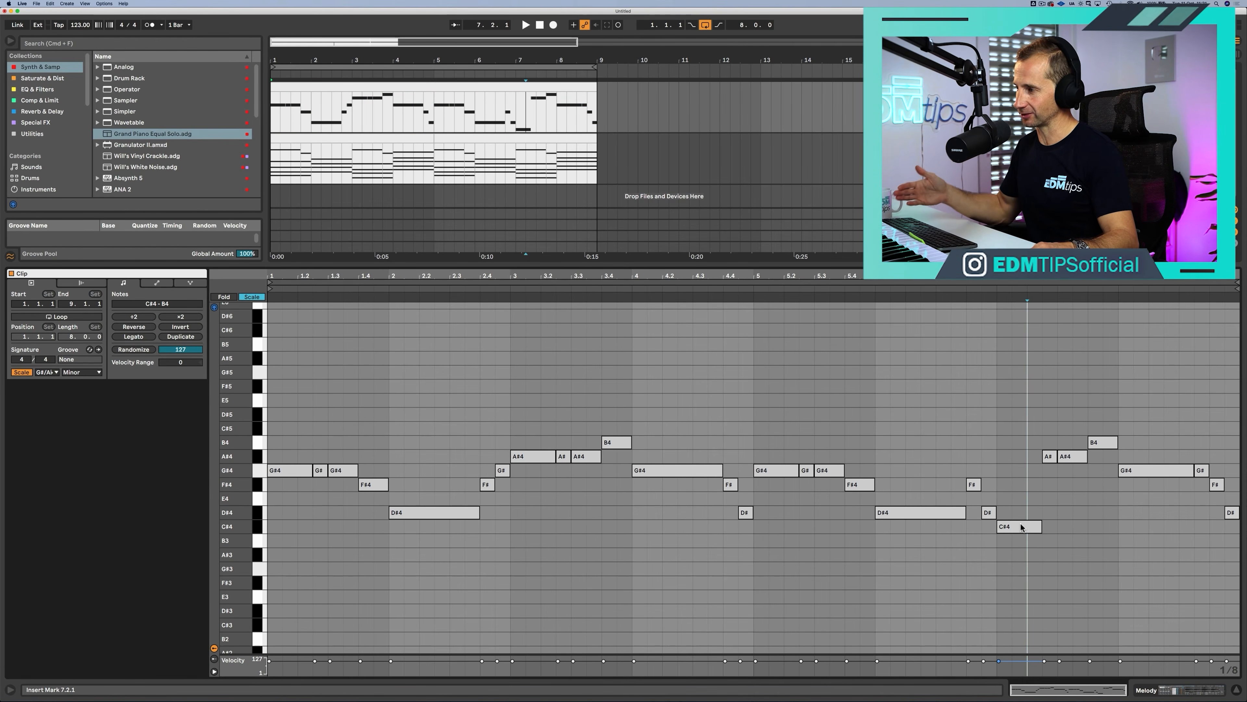
pyautogui.press('Down')
pyautogui.press('Down')
pyautogui.press('Down')
pyautogui.press('Down')
pyautogui.press('Down')
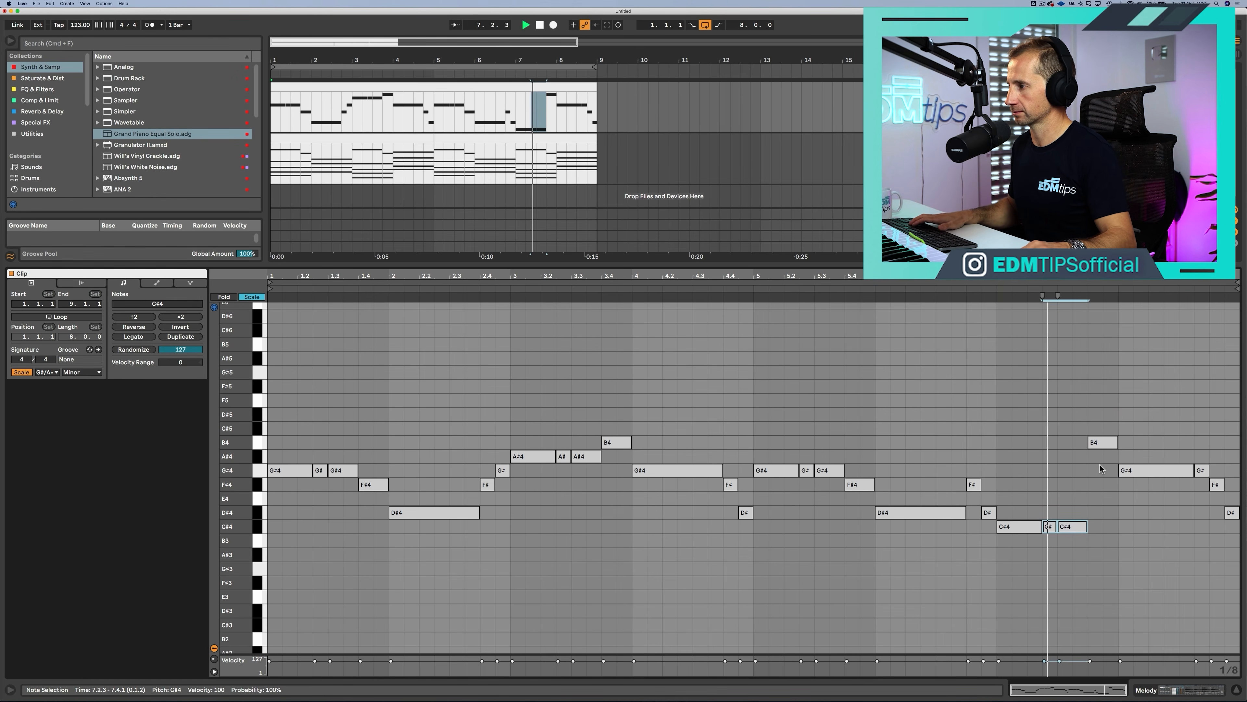
# Step: Lower the melody note at beat 7.4 to D#4 and the long note at bar 8 to E4, and play the phrase
pyautogui.press('space')
pyautogui.moveTo(1108, 447); pyautogui.dragTo(1107, 515)
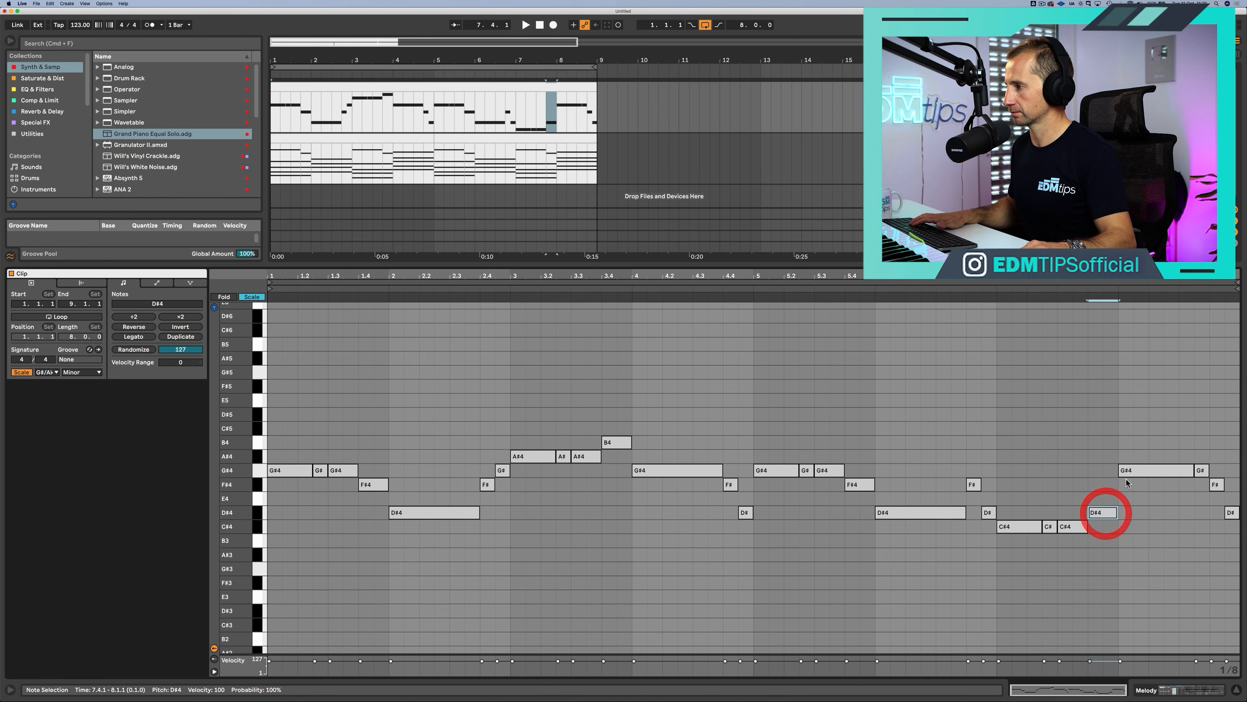
pyautogui.moveTo(1126, 472); pyautogui.dragTo(1126, 500)
pyautogui.press('space')
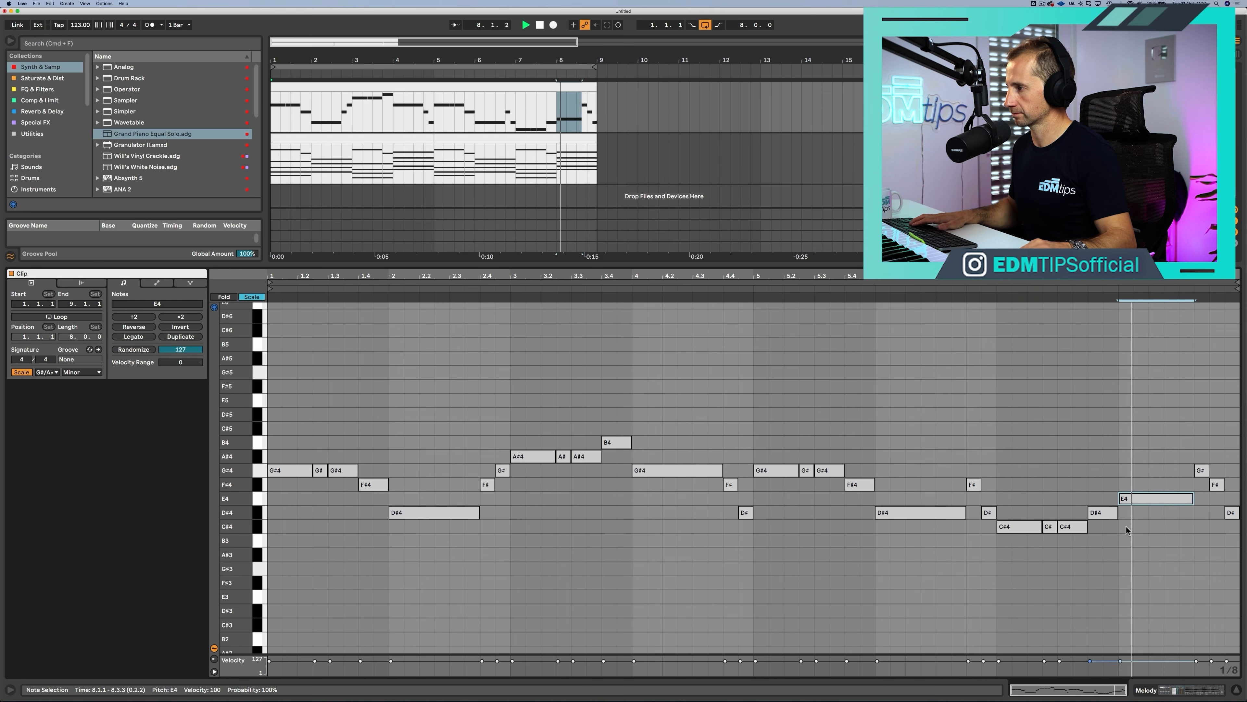
# Step: Lower the short melody note at 8.3.3 to E4 and the one at beat 8.4 to D#4
pyautogui.moveTo(1200, 470); pyautogui.dragTo(1198, 498)
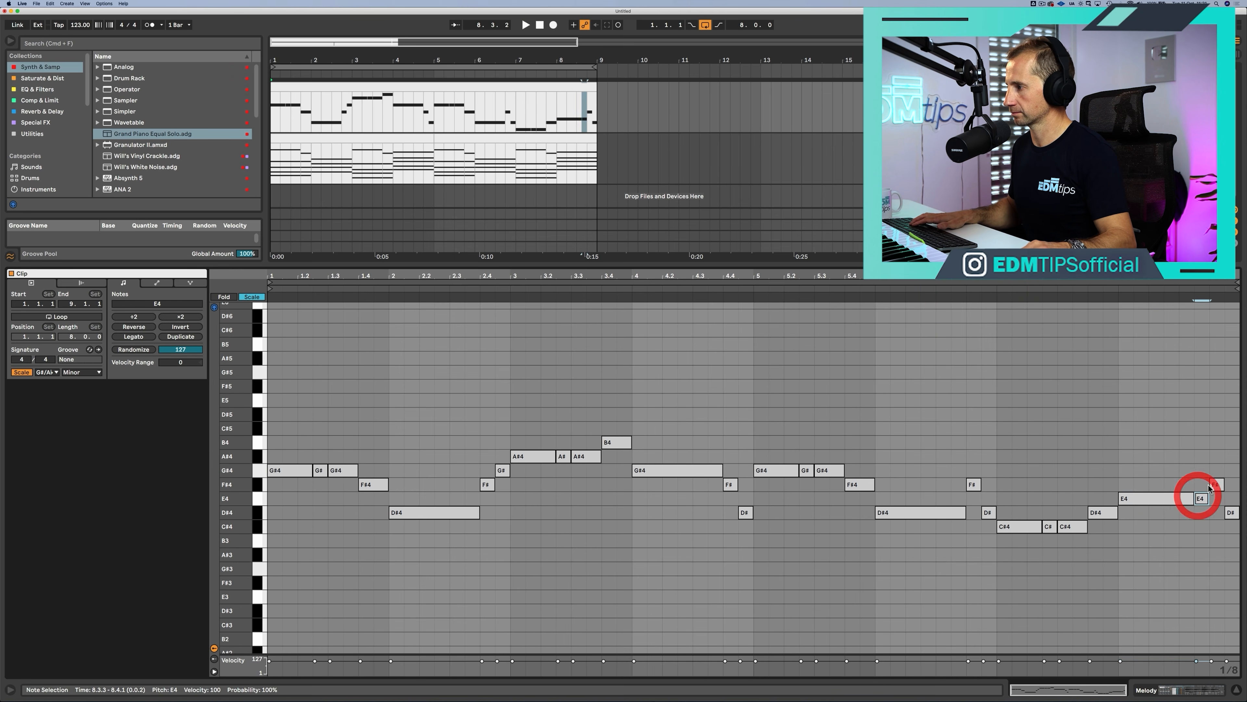
pyautogui.click(1217, 485)
pyautogui.press('Down')
pyautogui.press('Down')
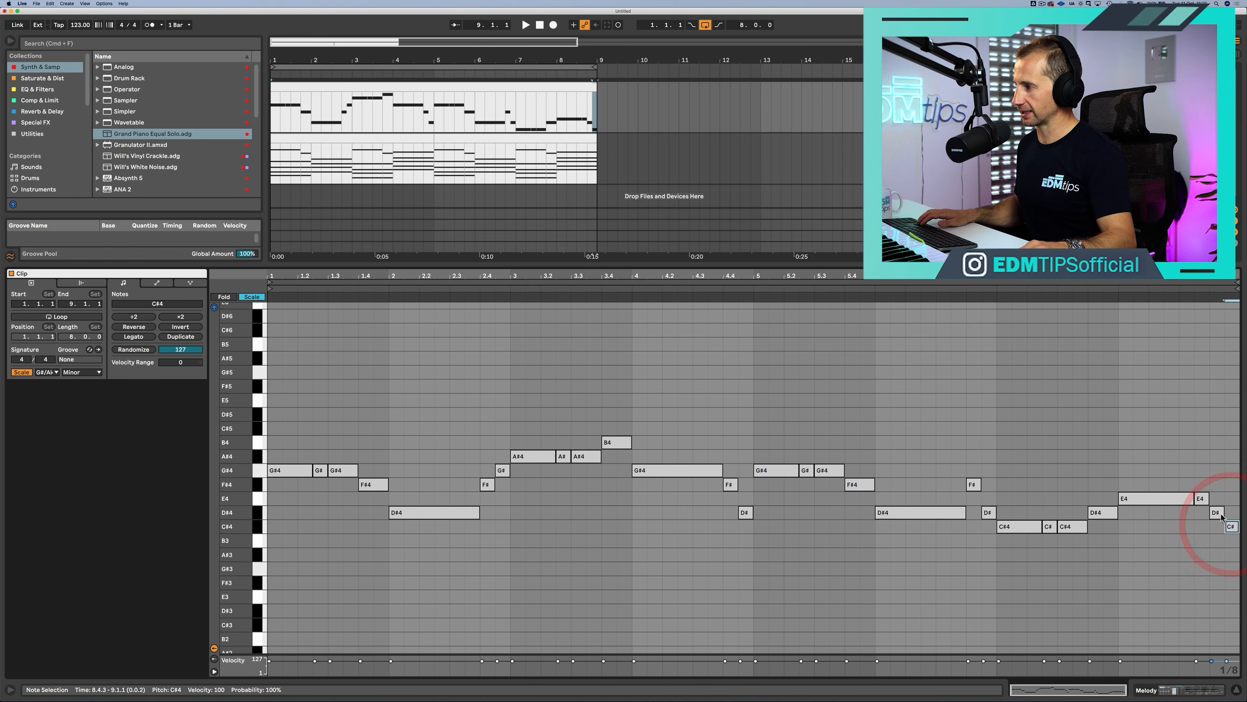
# Step: Raise the last melody note of bar 8 to E4, listen to the ending, and raise that note further to F#4
pyautogui.press('Up')
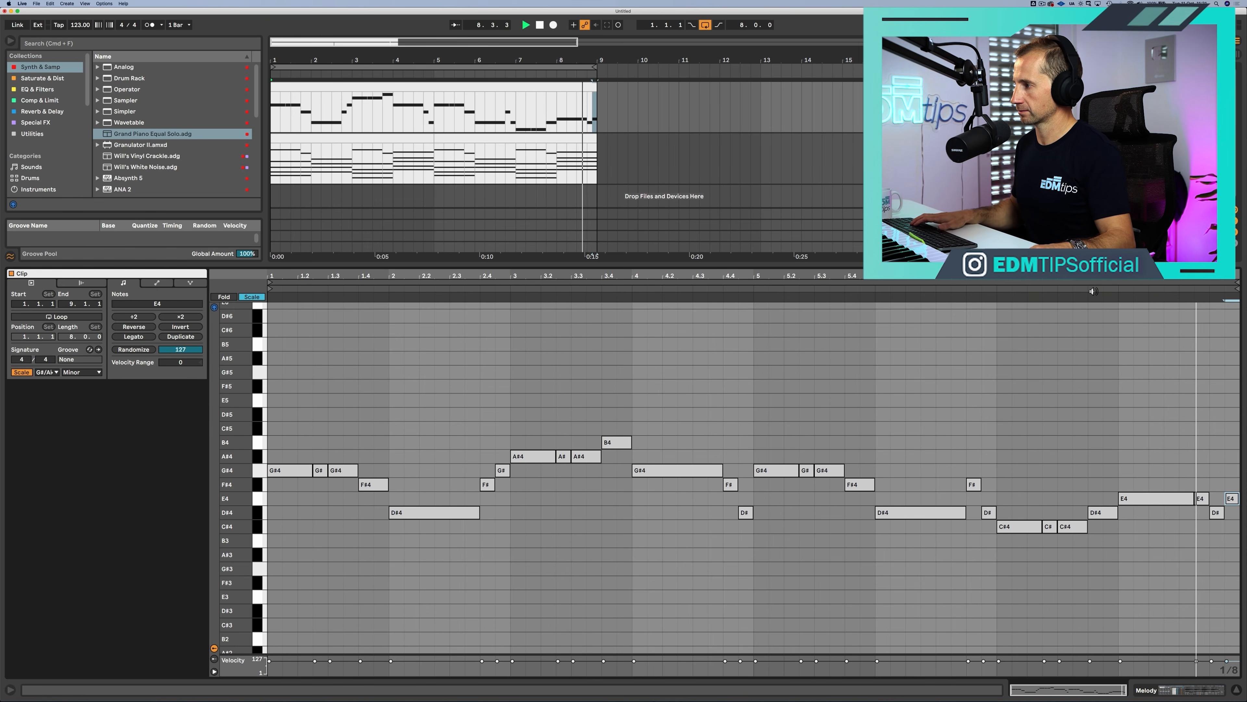
pyautogui.press('space')
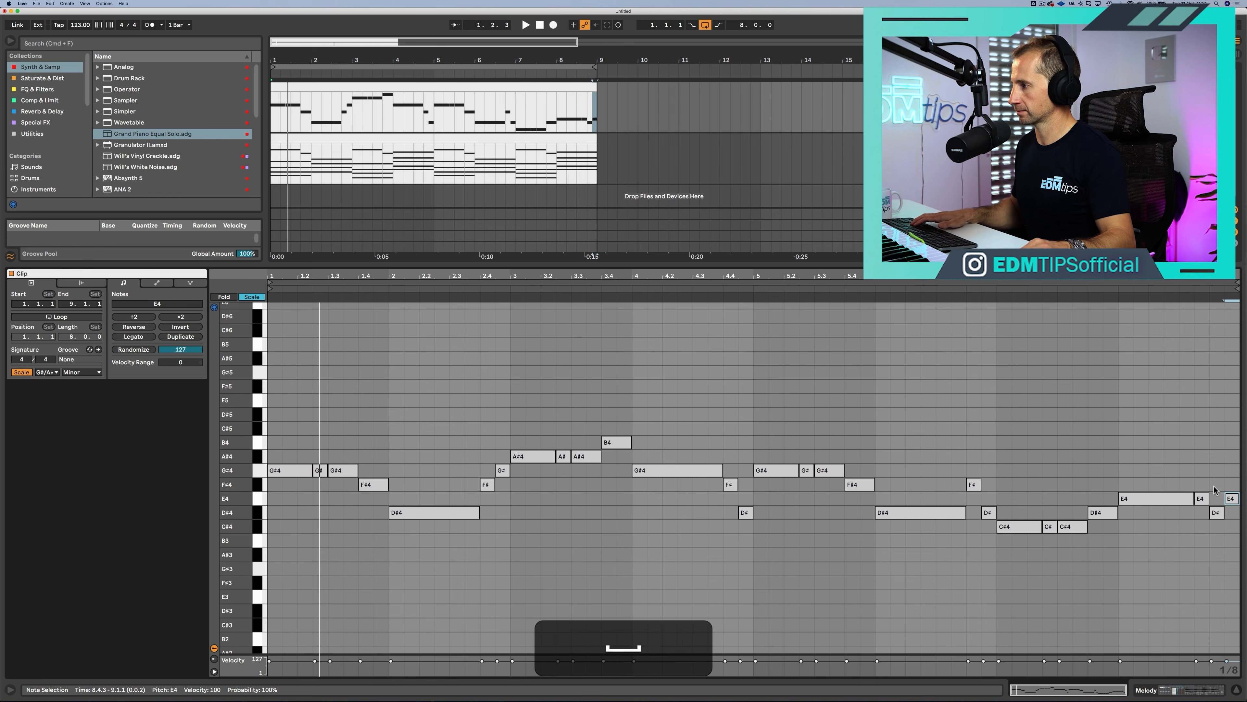
pyautogui.press('Up')
# Step: Raise the melody note at beat 8.4 to E4 and play the ending back into bar 1
pyautogui.click(1203, 499)
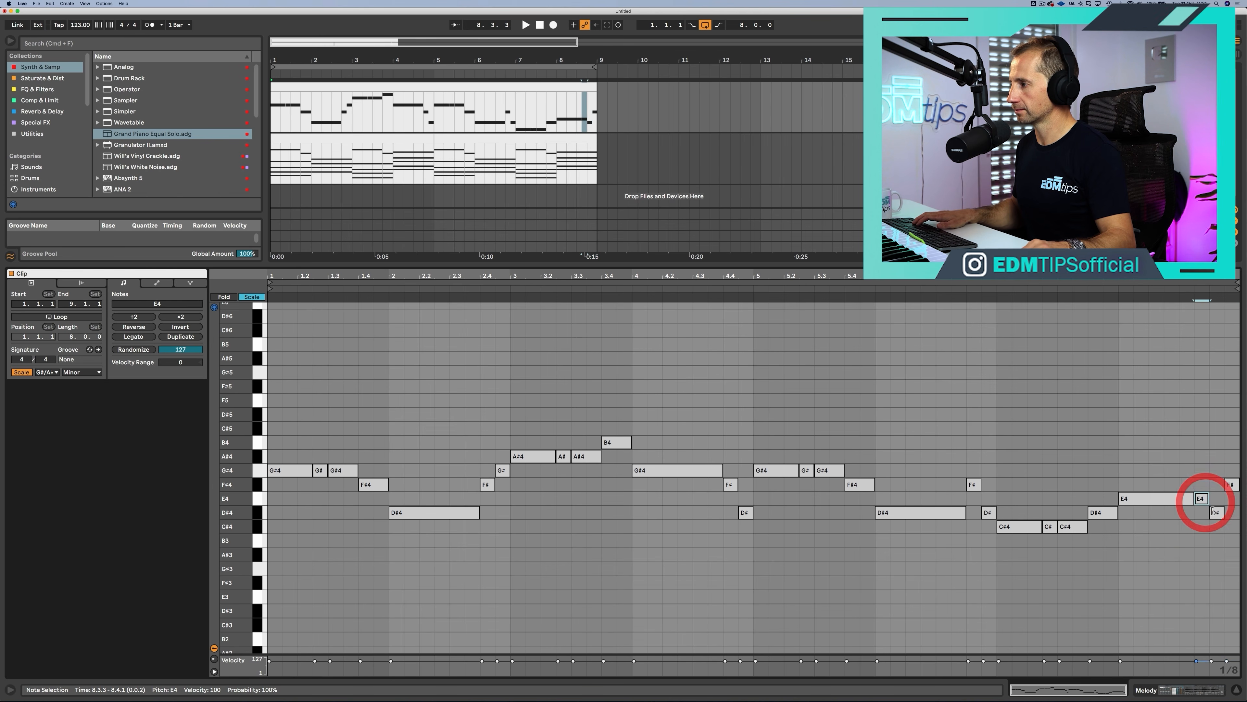
pyautogui.press('Up')
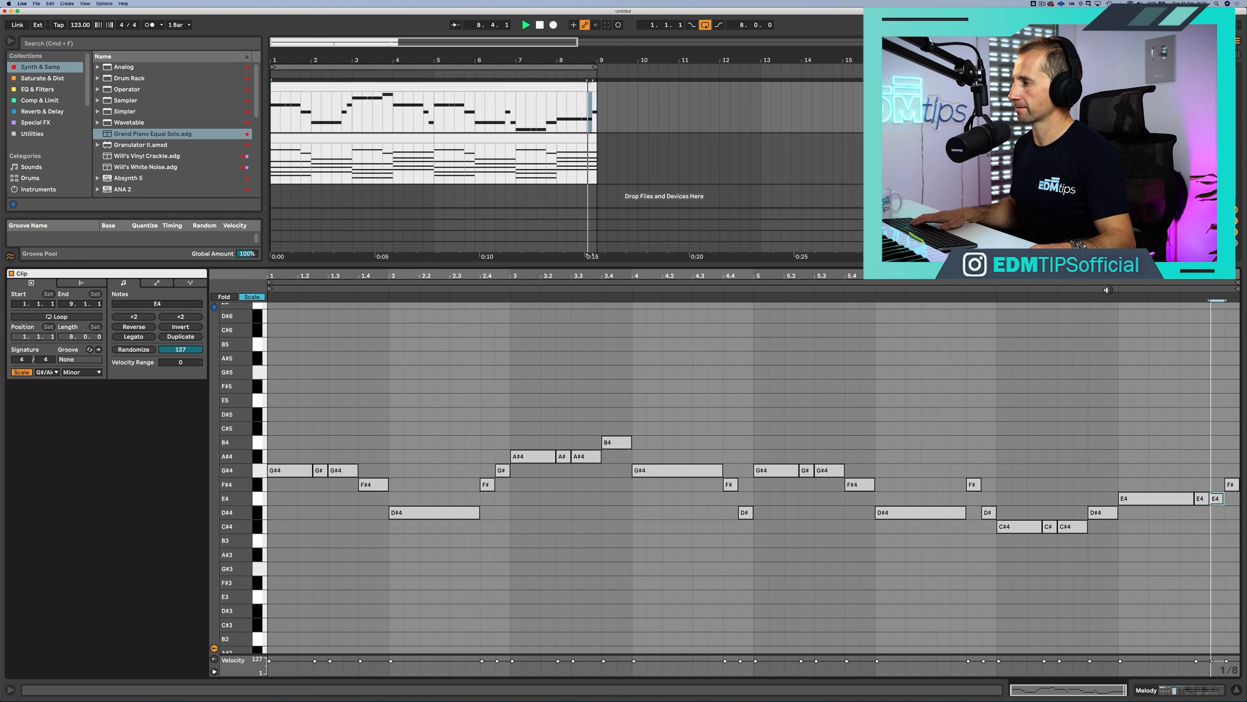
pyautogui.press('space')
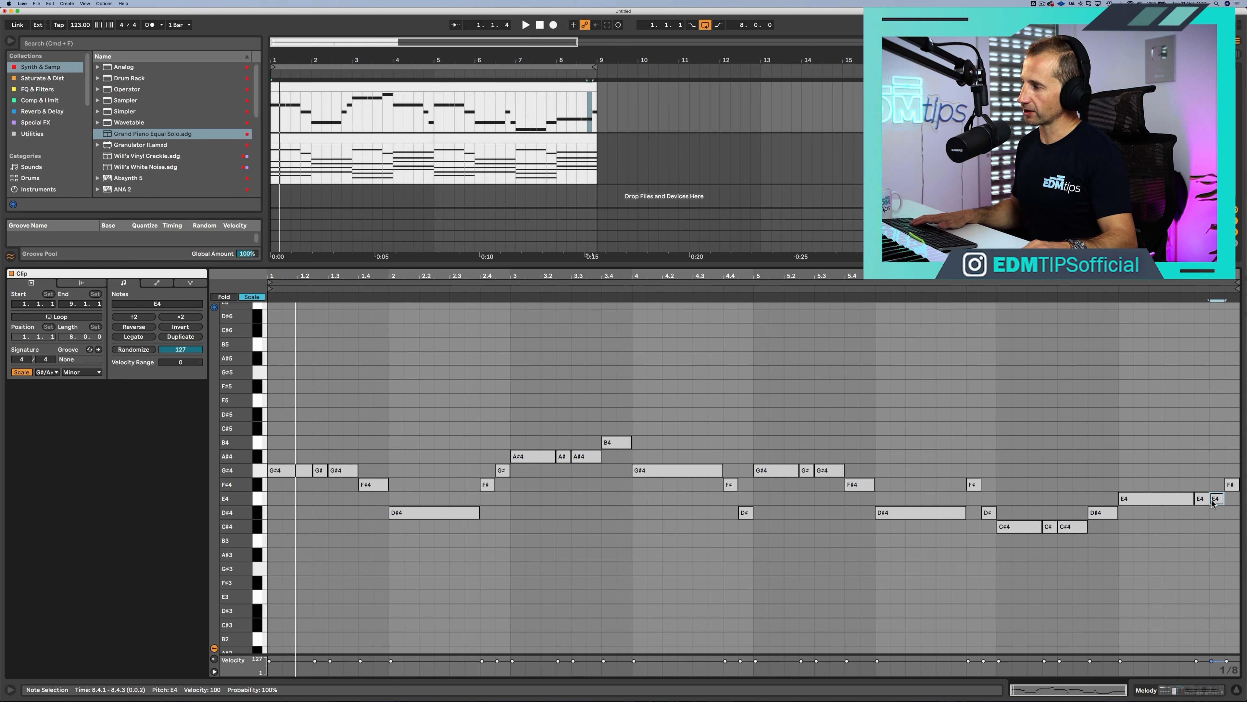
# Step: Try the last melody note at D#4, return it to F#4, and play the loop
pyautogui.click(1229, 486)
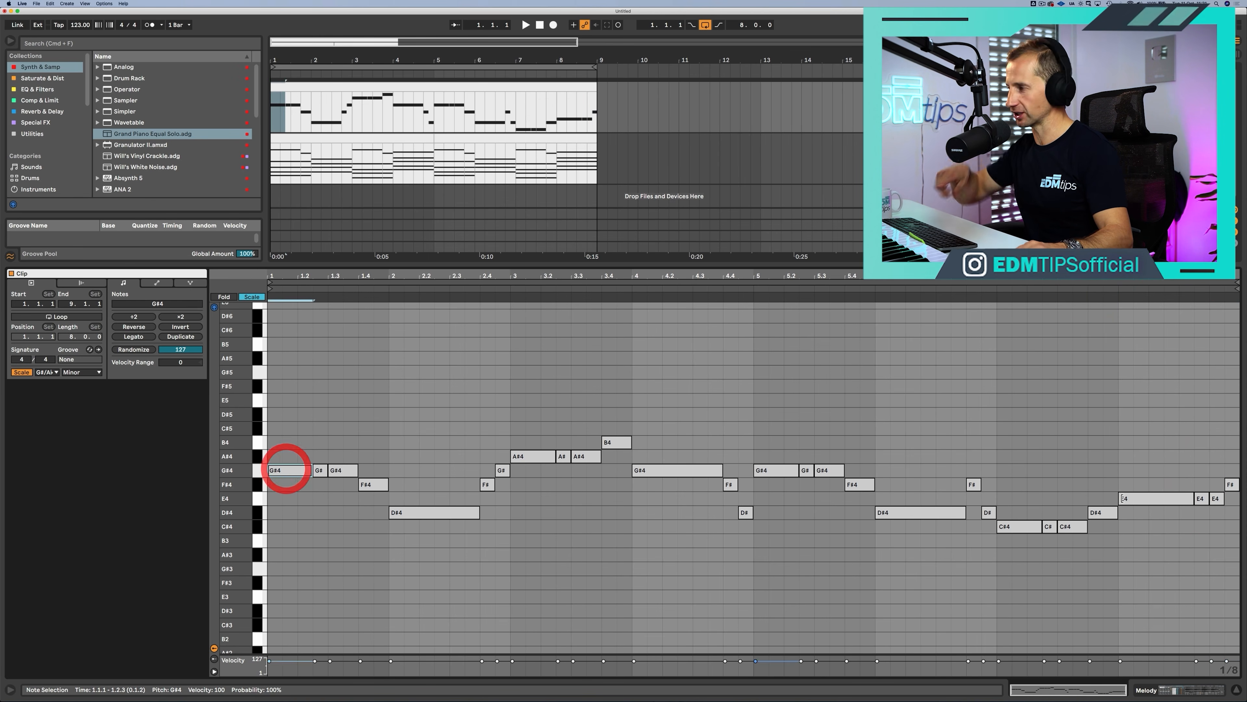
pyautogui.press('Down')
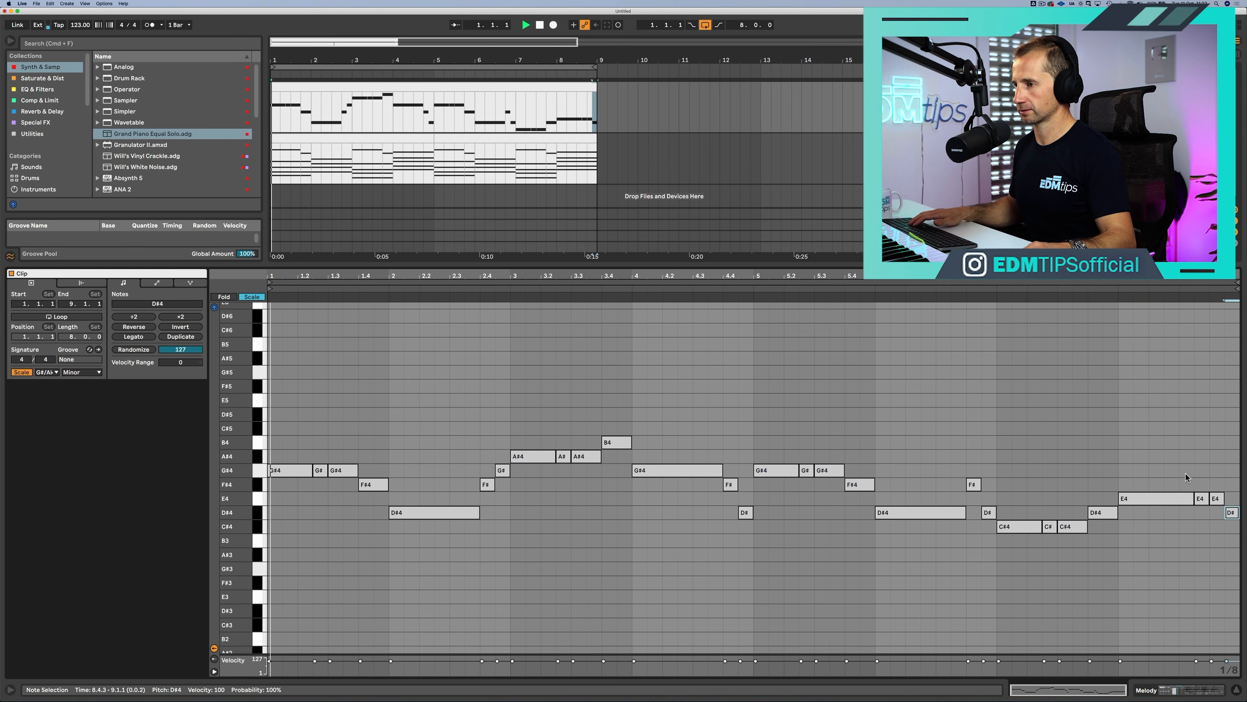
pyautogui.press('space')
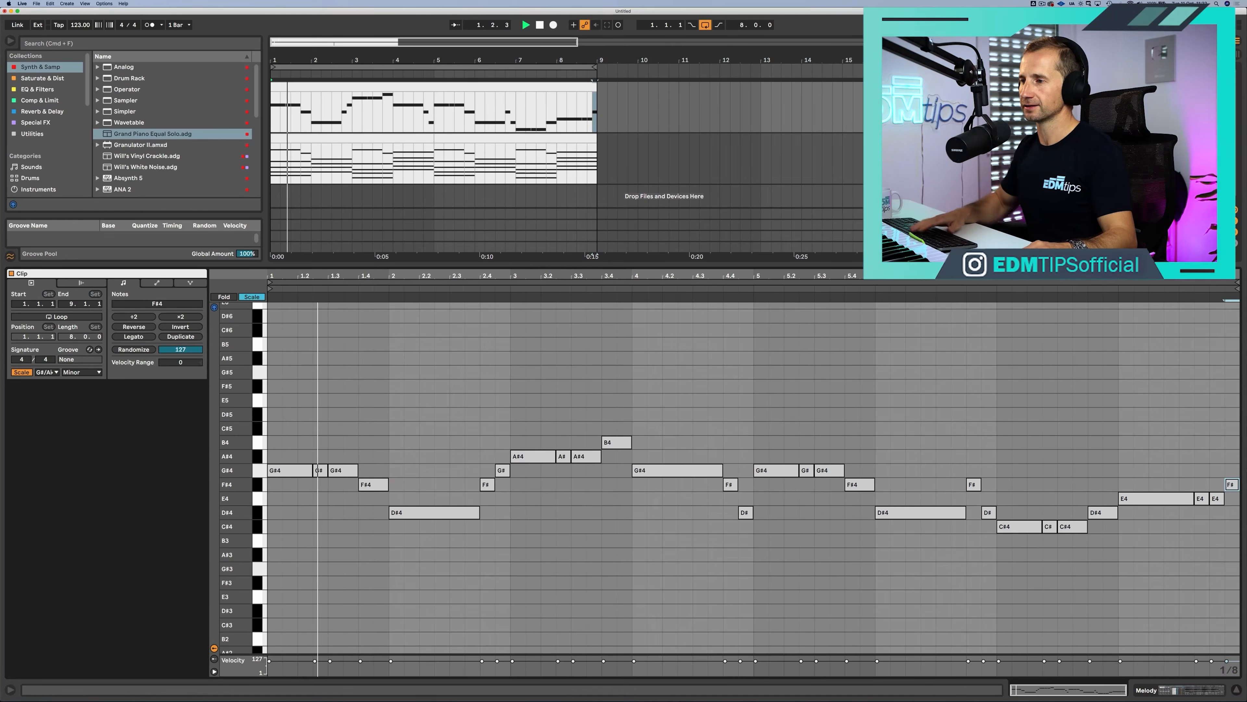
pyautogui.press('space')
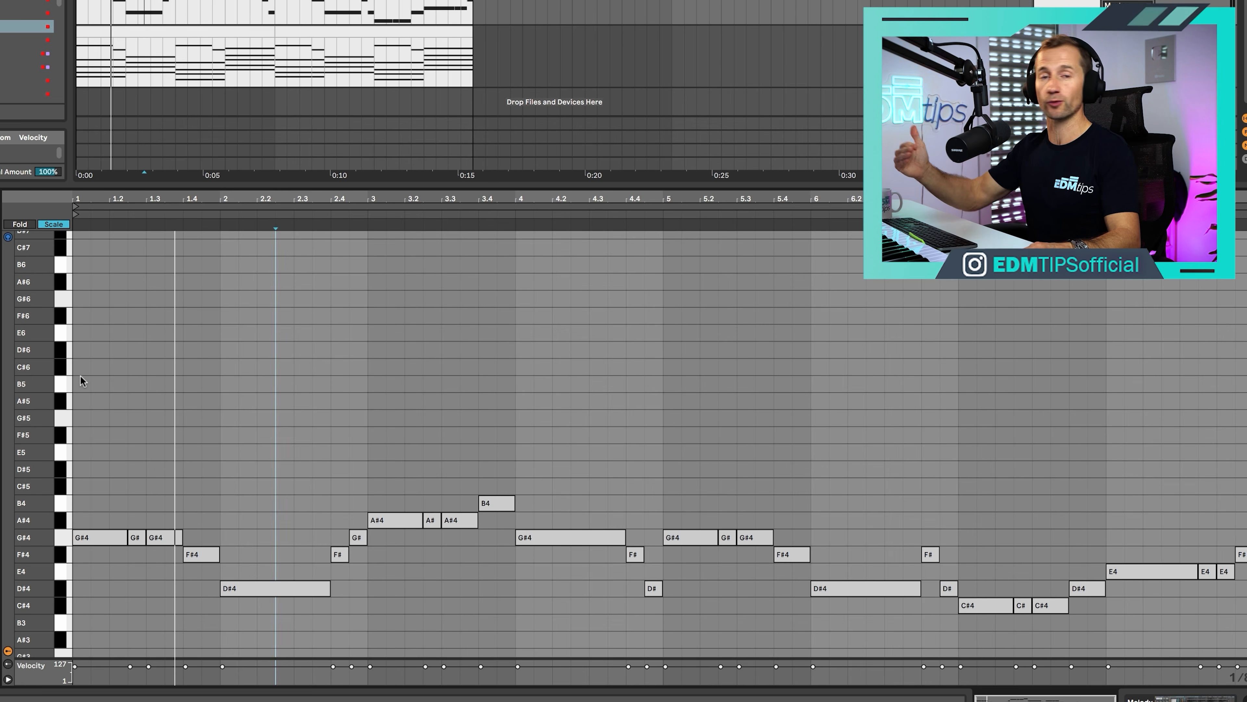
pyautogui.scroll(2, 120, 424)
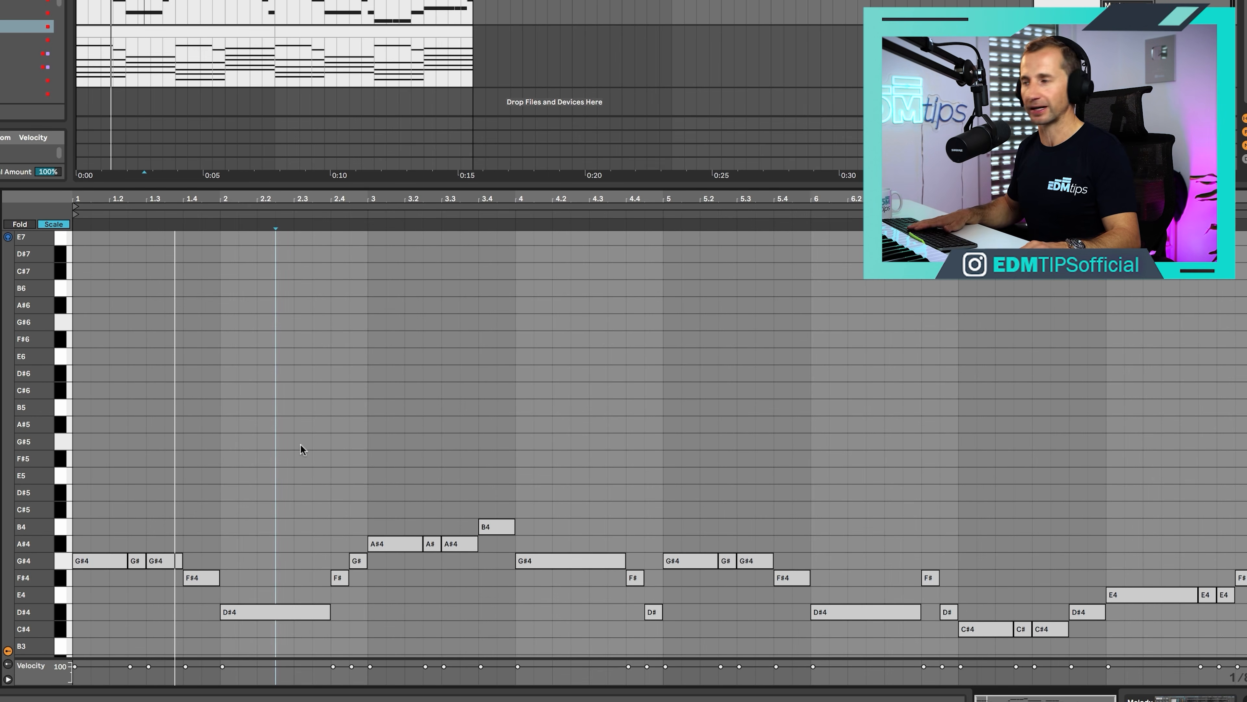
# Step: Add two short G#5 notes from beat 1.2 and a longer G#5 from 1.3 to the end of bar 1
pyautogui.press('space')
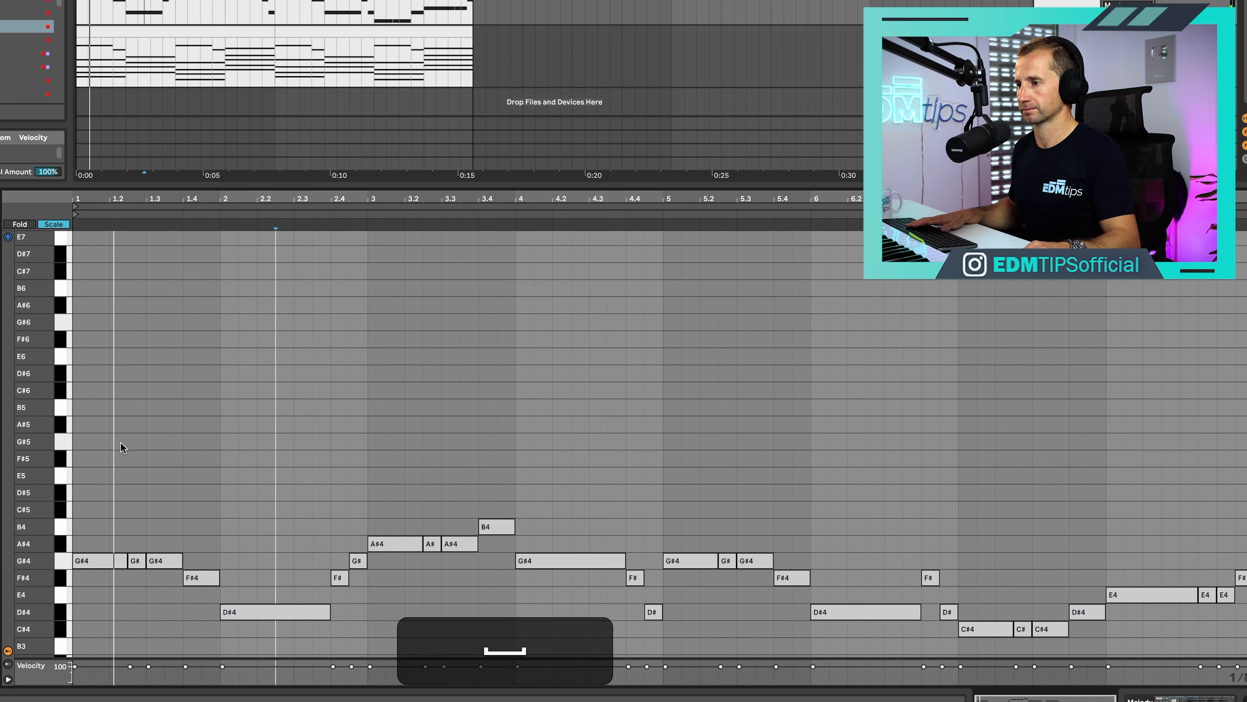
pyautogui.doubleClick(118, 441)
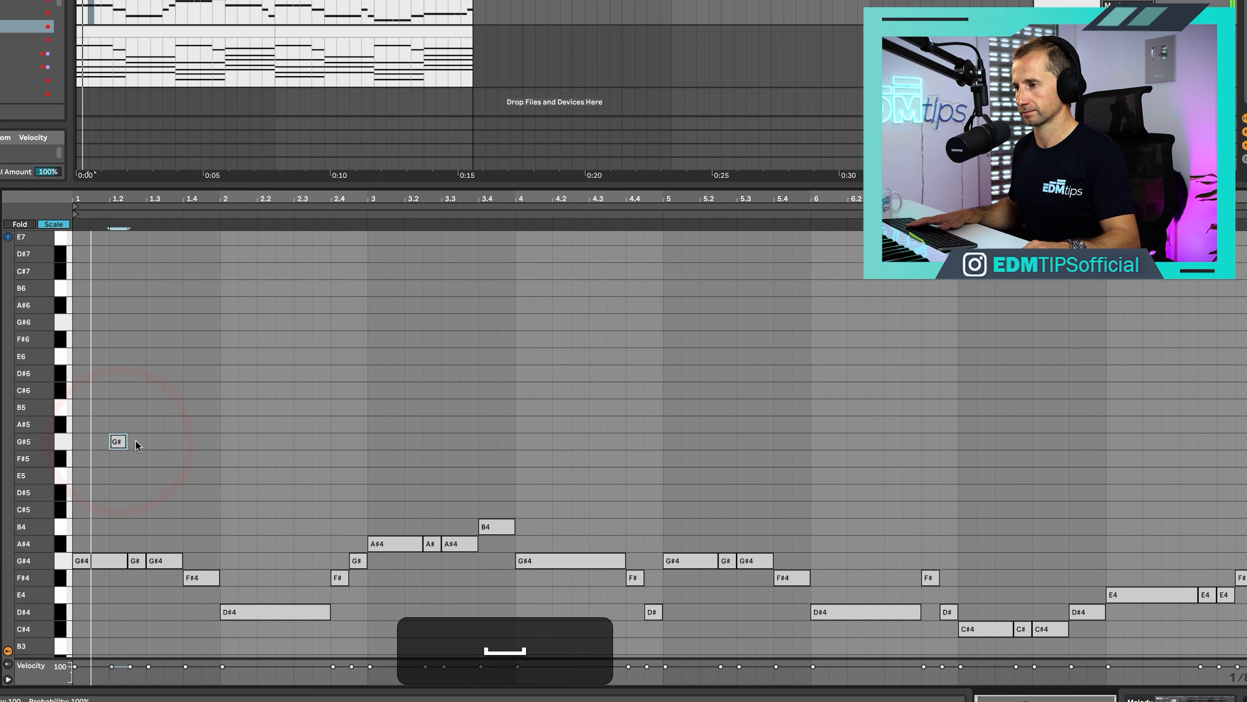
pyautogui.doubleClick(134, 441)
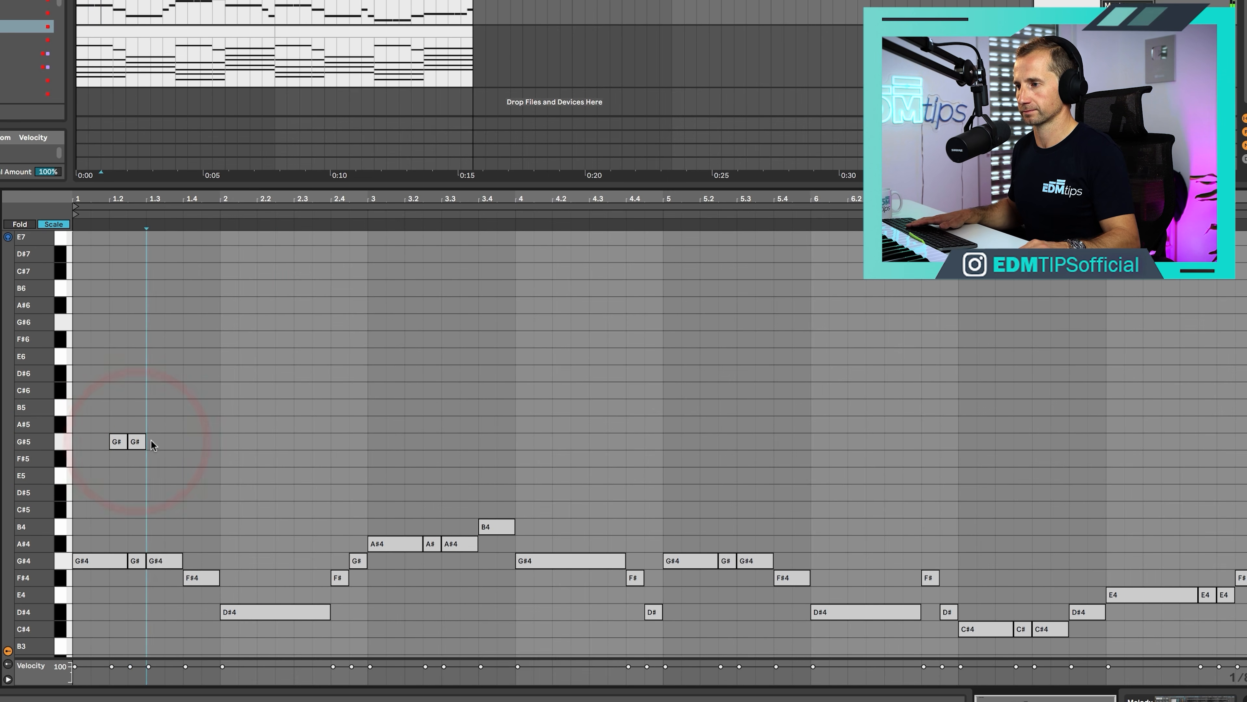
pyautogui.doubleClick(153, 441)
pyautogui.moveTo(164, 441); pyautogui.dragTo(217, 441)
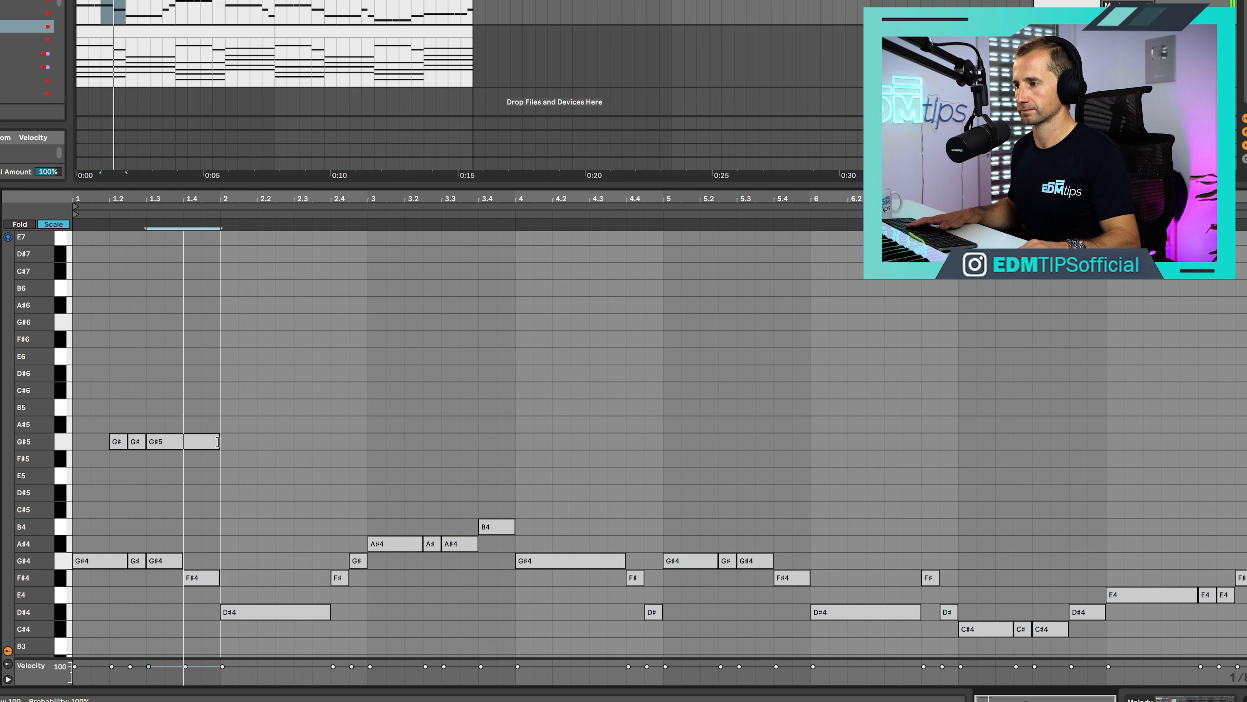
# Step: Add short G#5 notes at 2.2.3 and 2.3 plus a G#5 held from 2.3.3 to the end of bar 2, and play them back
pyautogui.press('space')
pyautogui.doubleClick(287, 441)
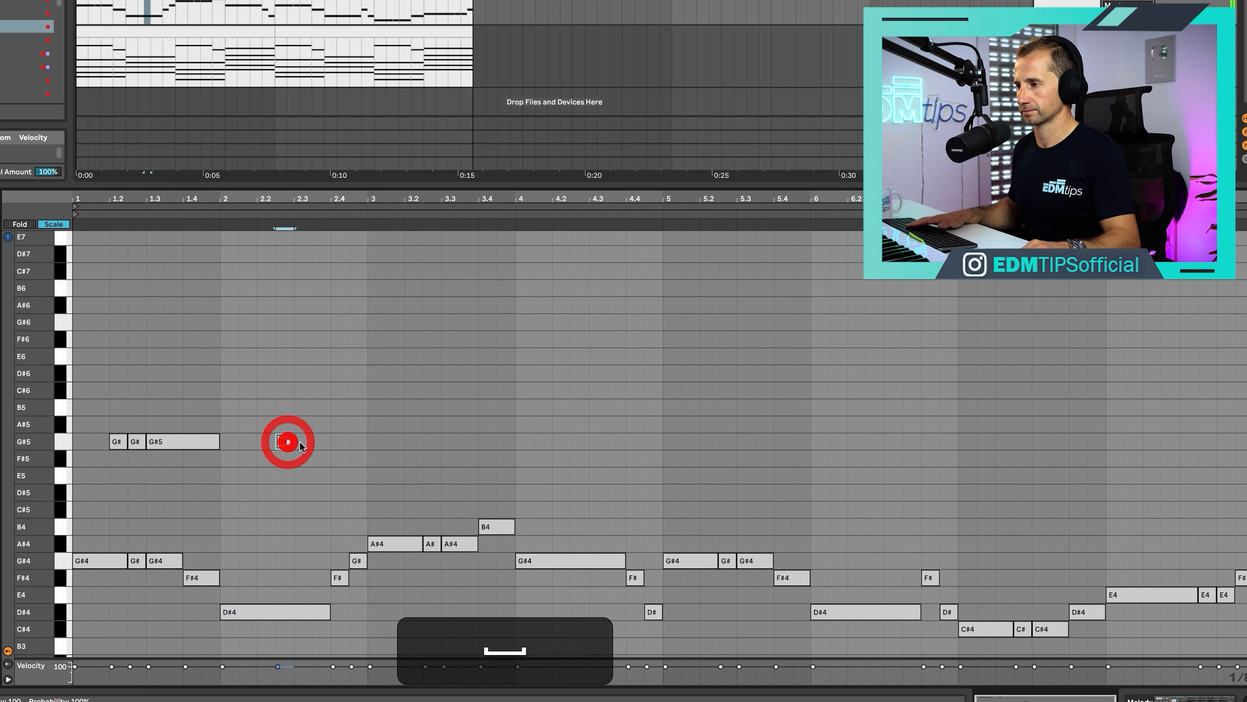
pyautogui.doubleClick(300, 442)
pyautogui.doubleClick(328, 442)
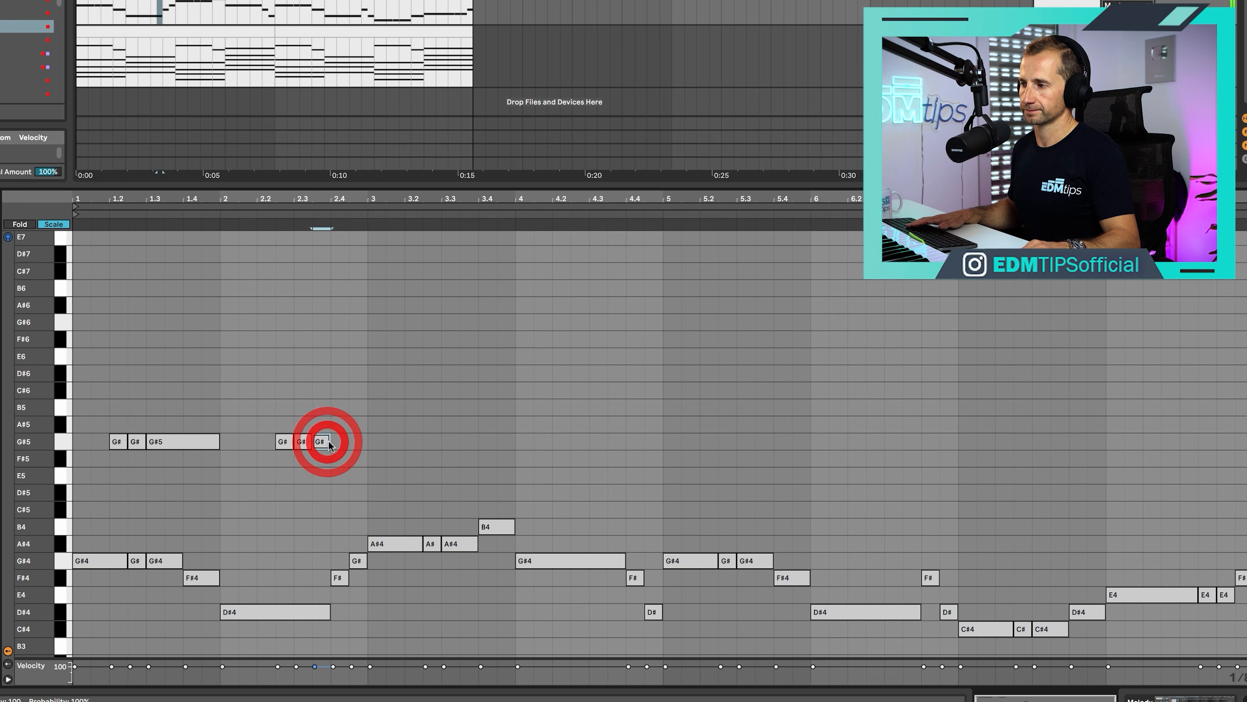
pyautogui.press('space')
pyautogui.moveTo(329, 441); pyautogui.dragTo(366, 441)
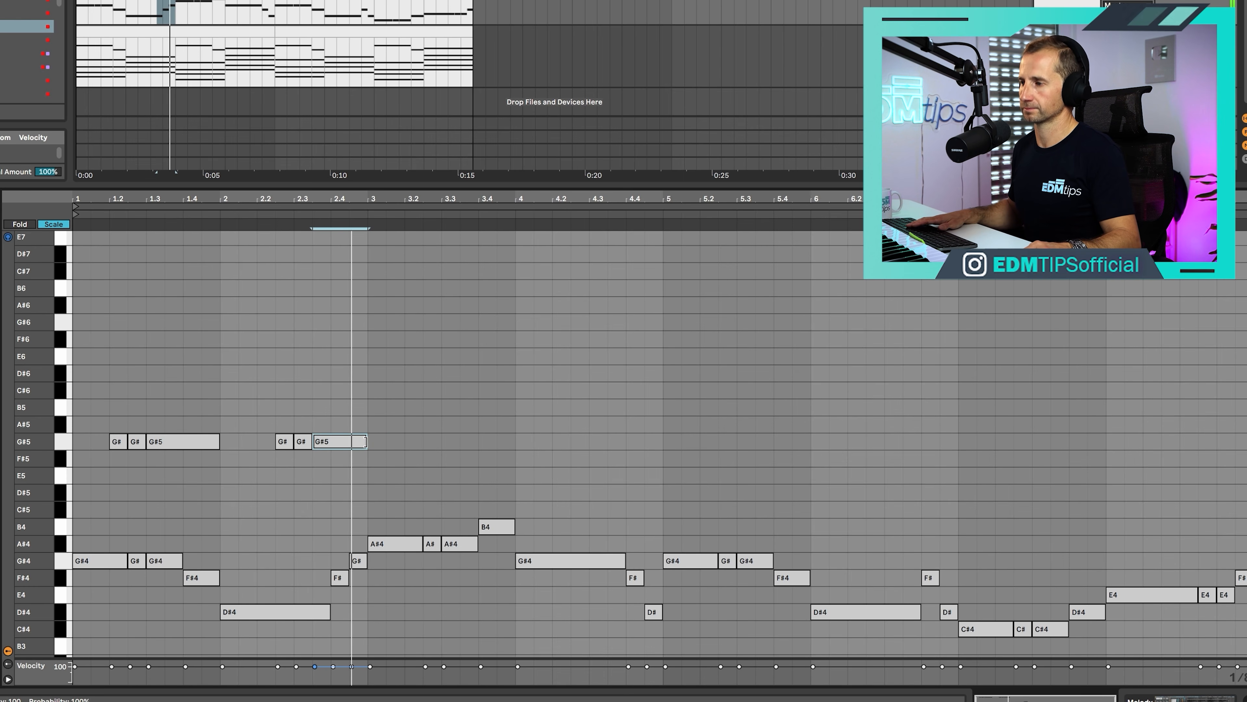
pyautogui.press('space')
# Step: Duplicate the two-bar G#5 phrase three times to fill bars 3 to 8
pyautogui.moveTo(362, 423); pyautogui.dragTo(104, 450)
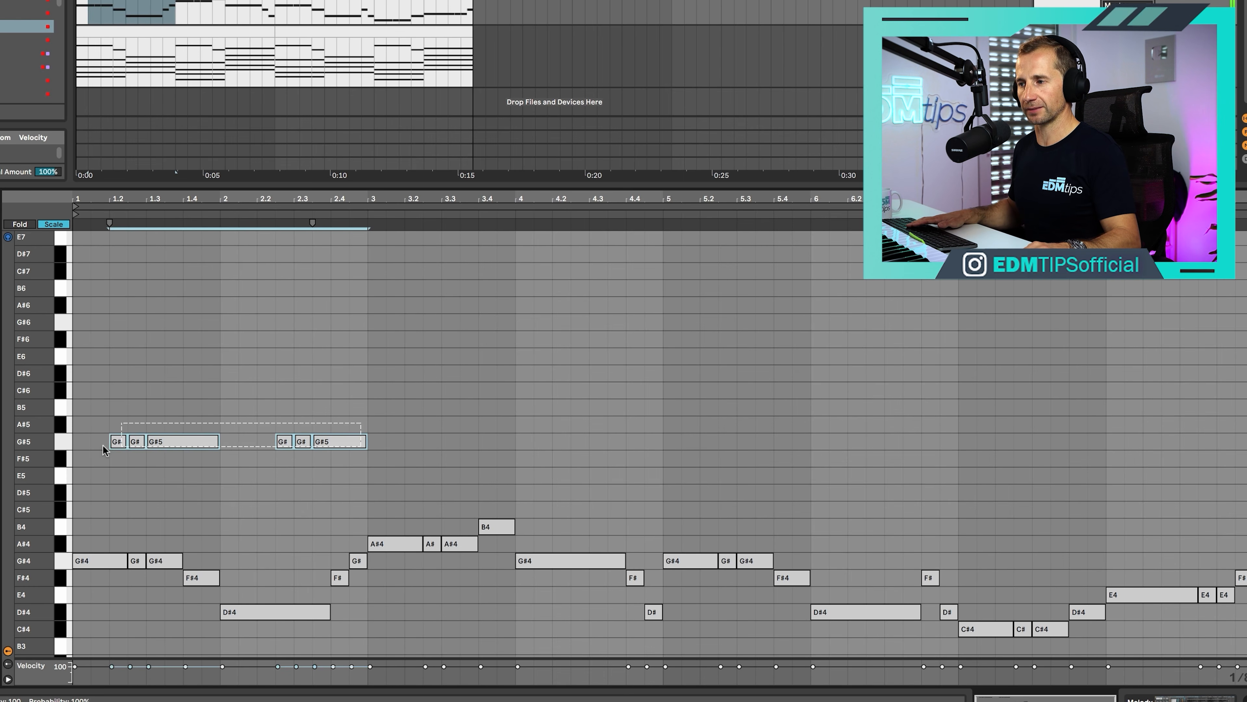
pyautogui.click(75, 440)
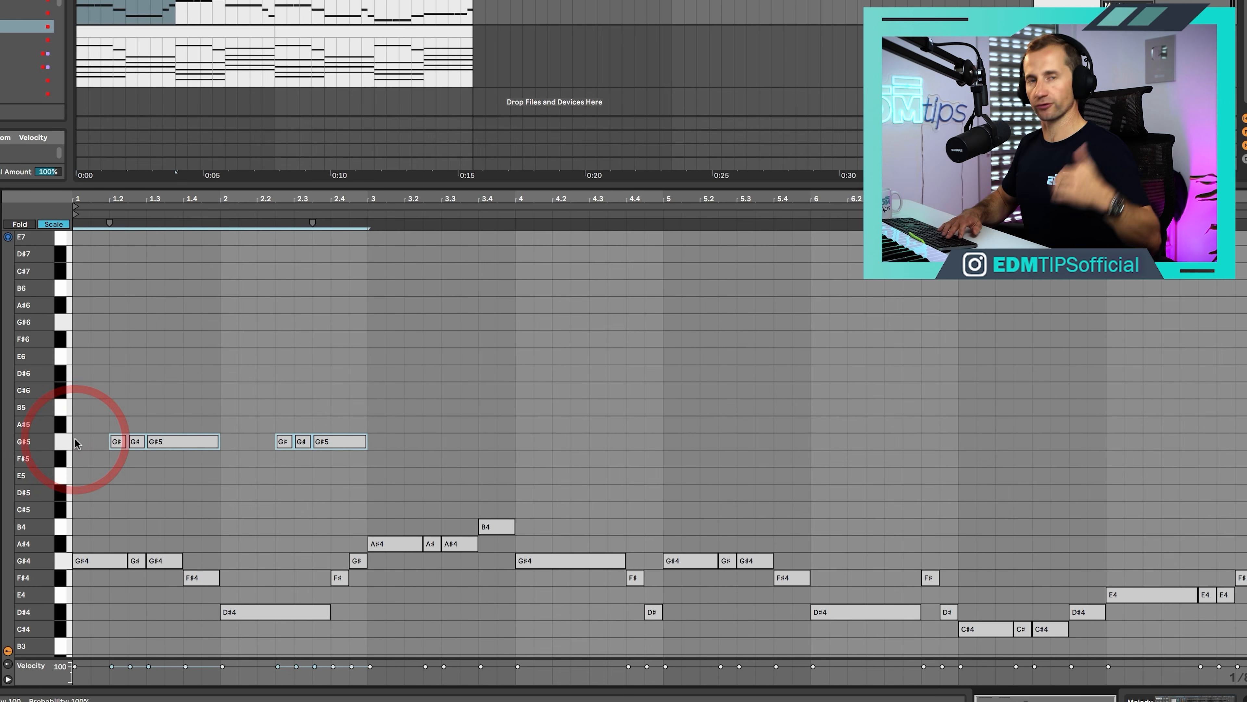
pyautogui.press('super+d')
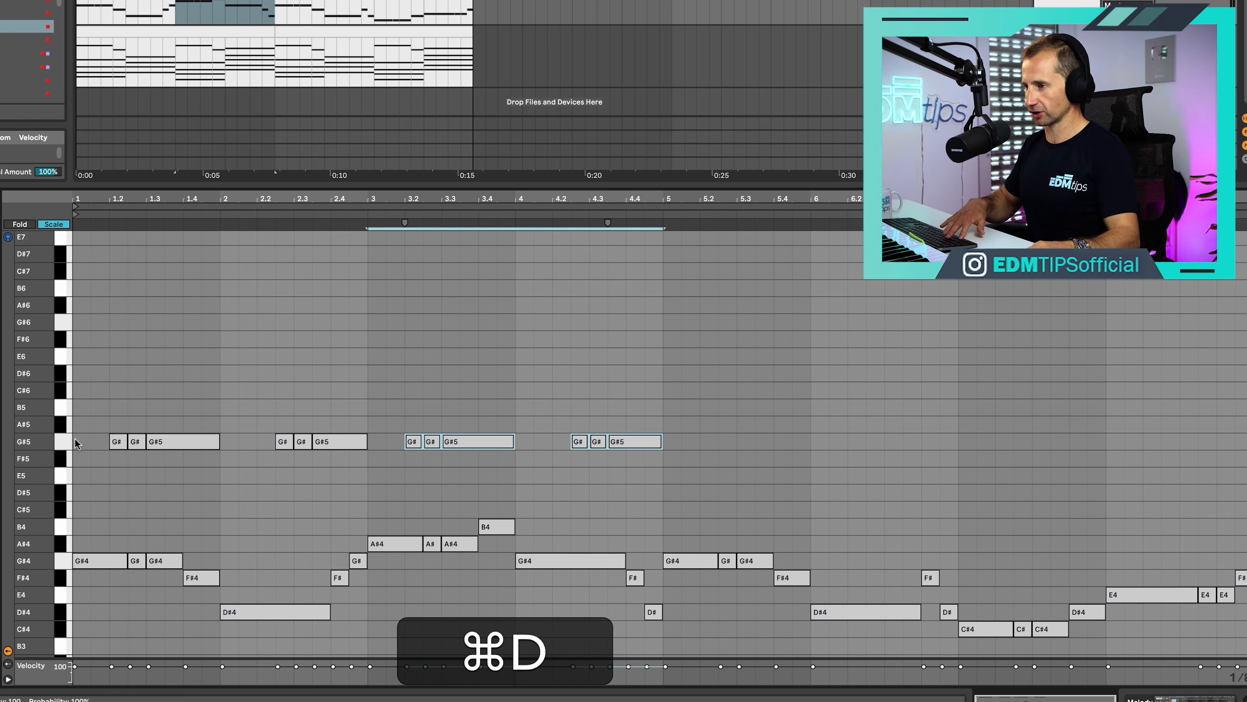
pyautogui.press('super+d')
pyautogui.press('super+d')
pyautogui.click(76, 442)
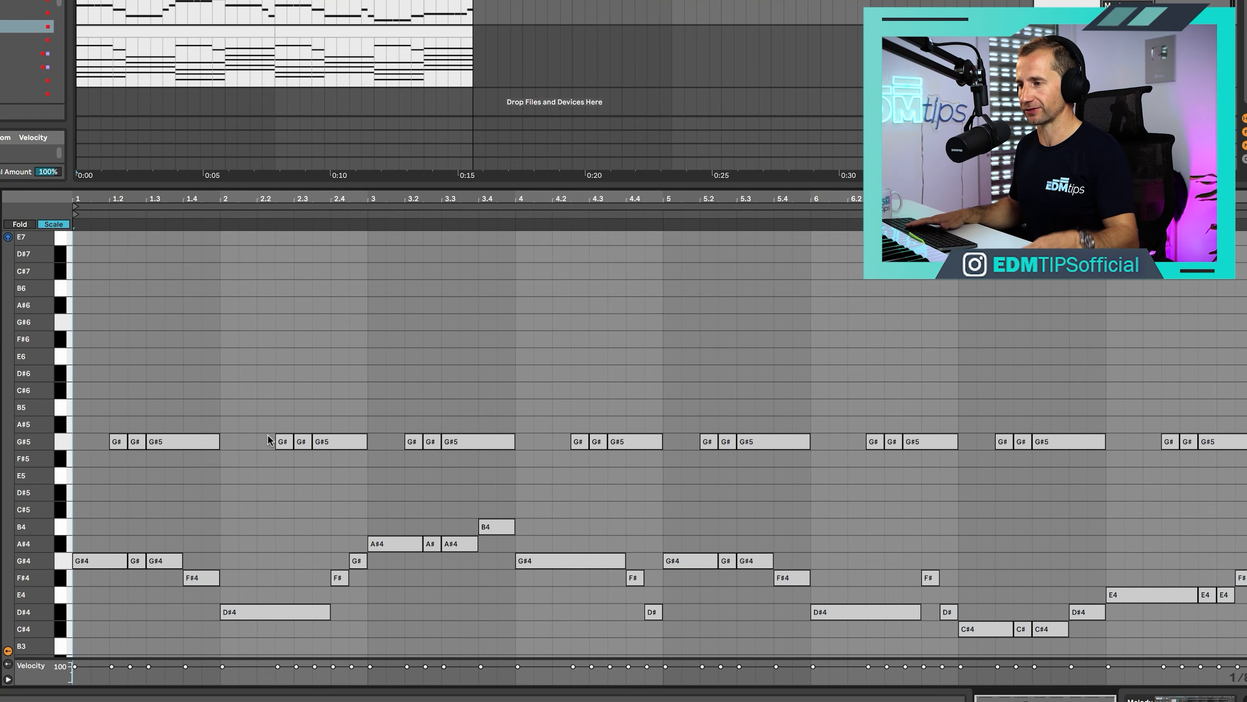
# Step: Raise the first two high notes of bar 2 to B5 and A#5, lower the long one to D#5, and play the phrase
pyautogui.press('space')
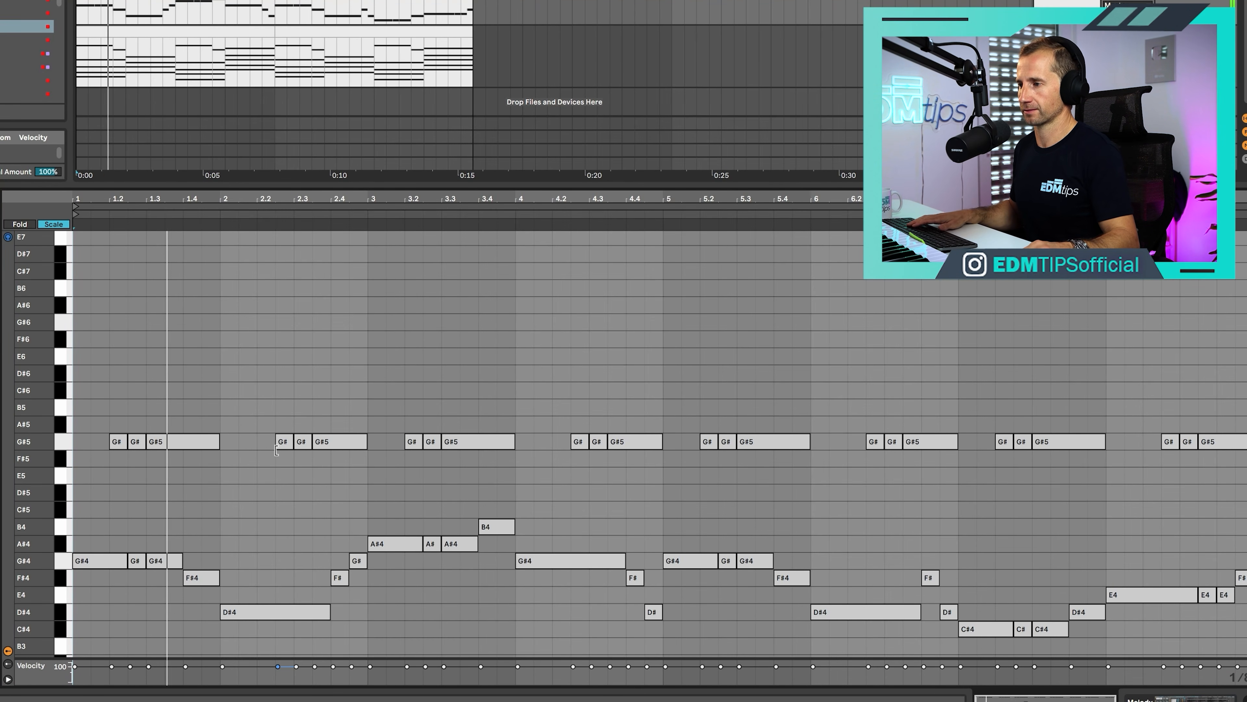
pyautogui.press('space')
pyautogui.press('Up')
pyautogui.press('Up')
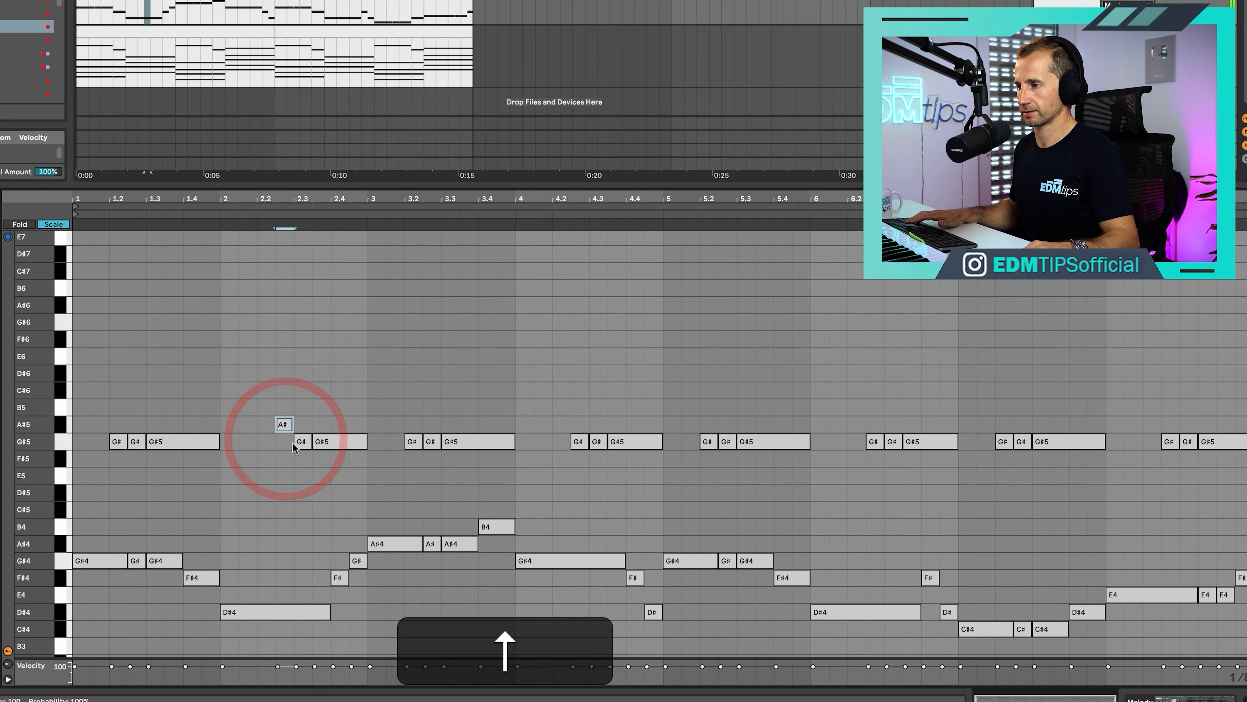
pyautogui.click(334, 441)
pyautogui.press('Down')
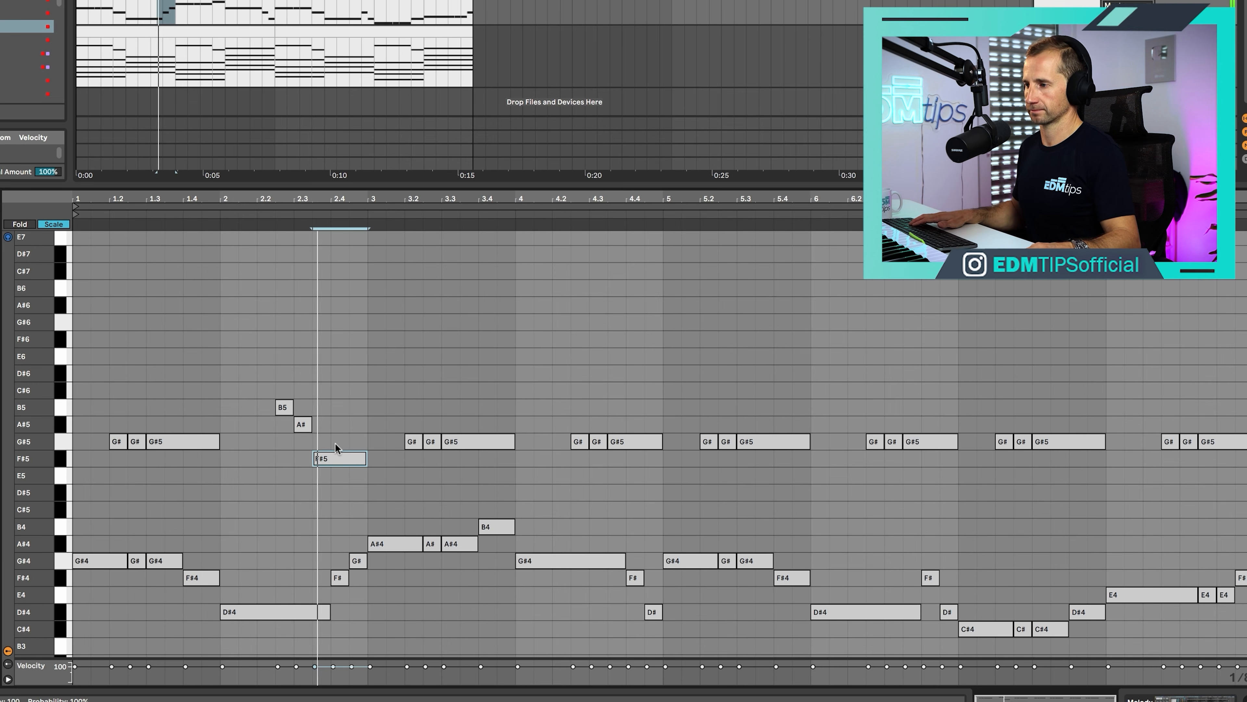
pyautogui.press('Down')
pyautogui.click(330, 457)
pyautogui.press('Down')
pyautogui.press('space')
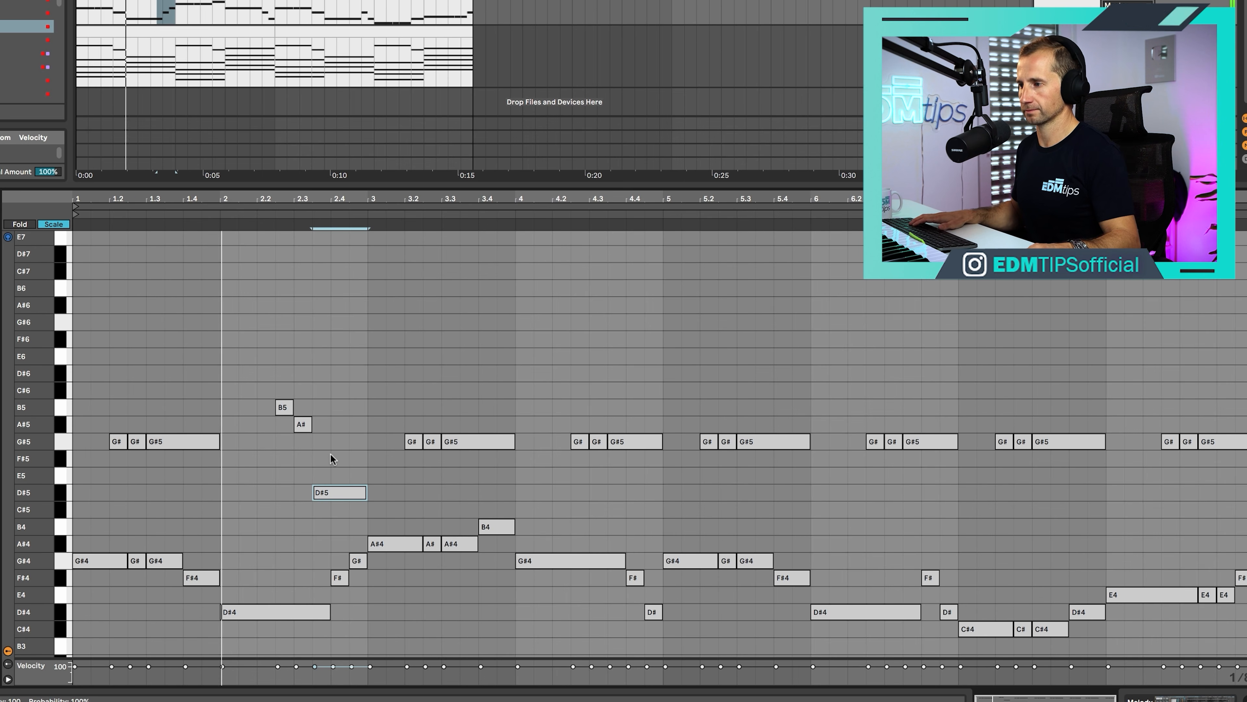
pyautogui.press('space')
# Step: Shift the short B5 and A#5 notes in bar 2 one grid step earlier and play the phrase
pyautogui.click(283, 408)
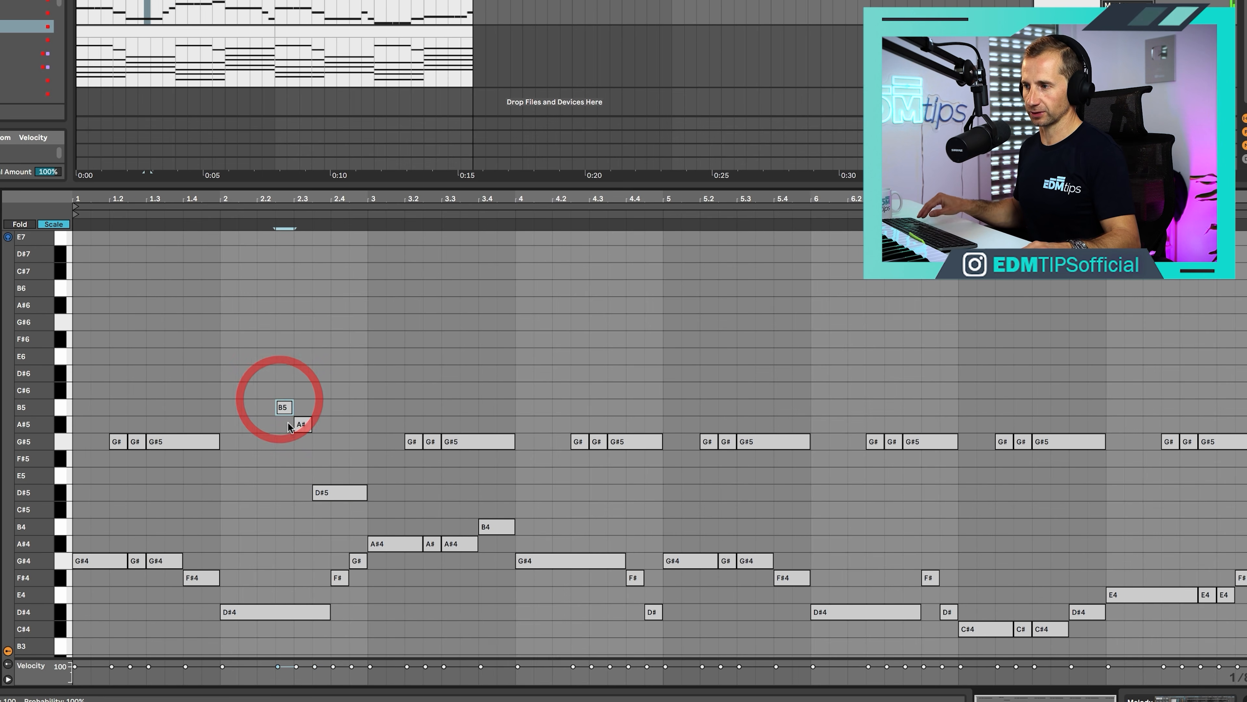
pyautogui.press('Left')
pyautogui.press('Left')
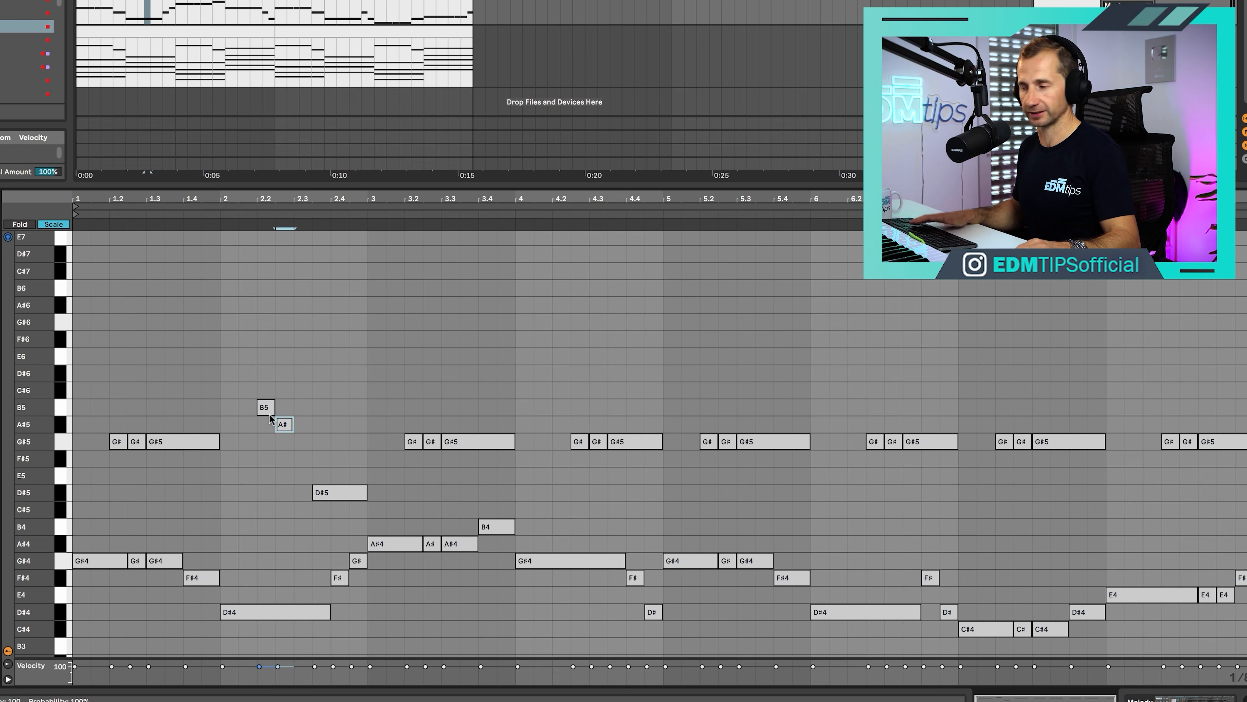
pyautogui.press('space')
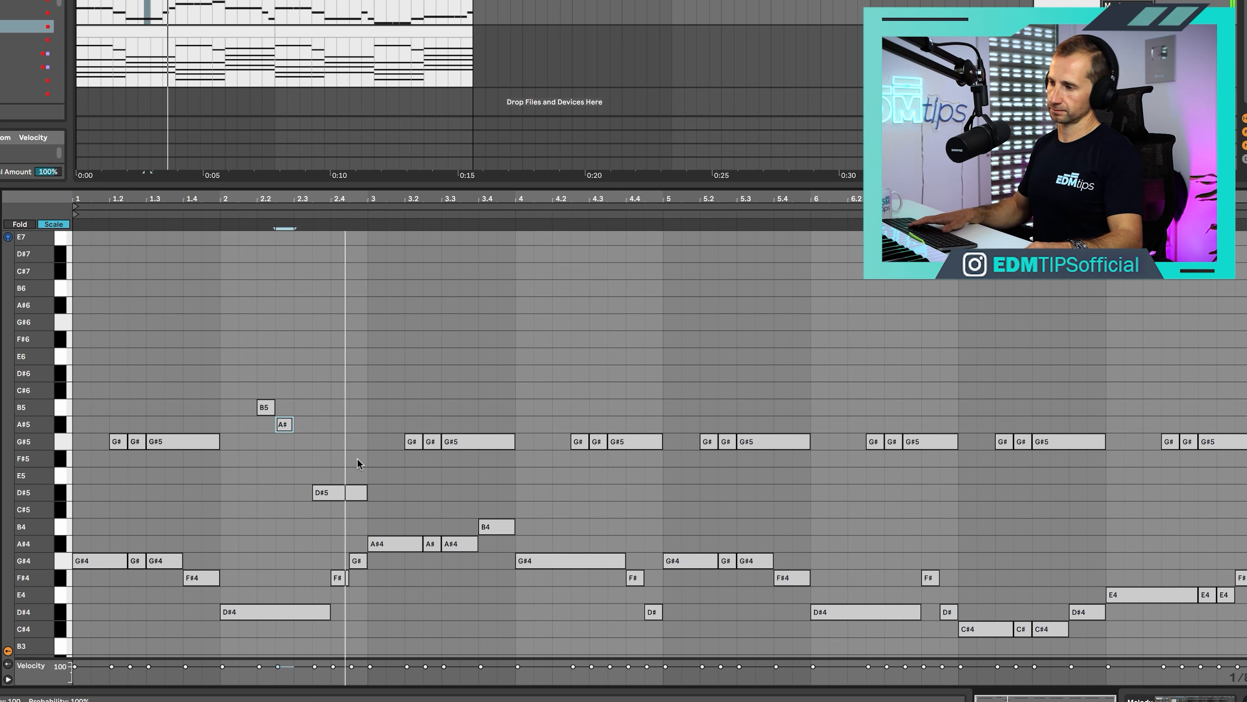
# Step: Stop playback and raise the long high note at the end of bar 2 to F#5
pyautogui.press('space')
pyautogui.click(354, 493)
pyautogui.press('Up')
pyautogui.press('Up')
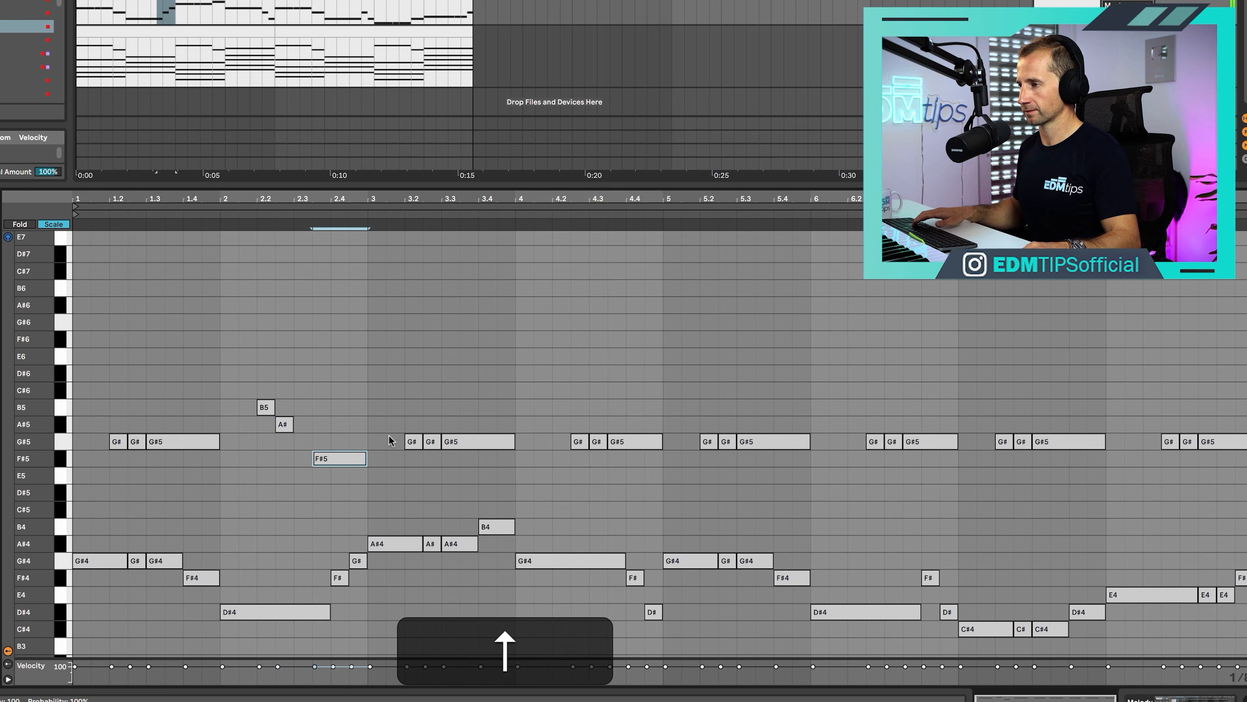
# Step: Turn off note preview and delete all the high notes from bar 3 onward
pyautogui.press('p')
pyautogui.moveTo(381, 419); pyautogui.dragTo(1200, 488)
pyautogui.press('BackSpace')
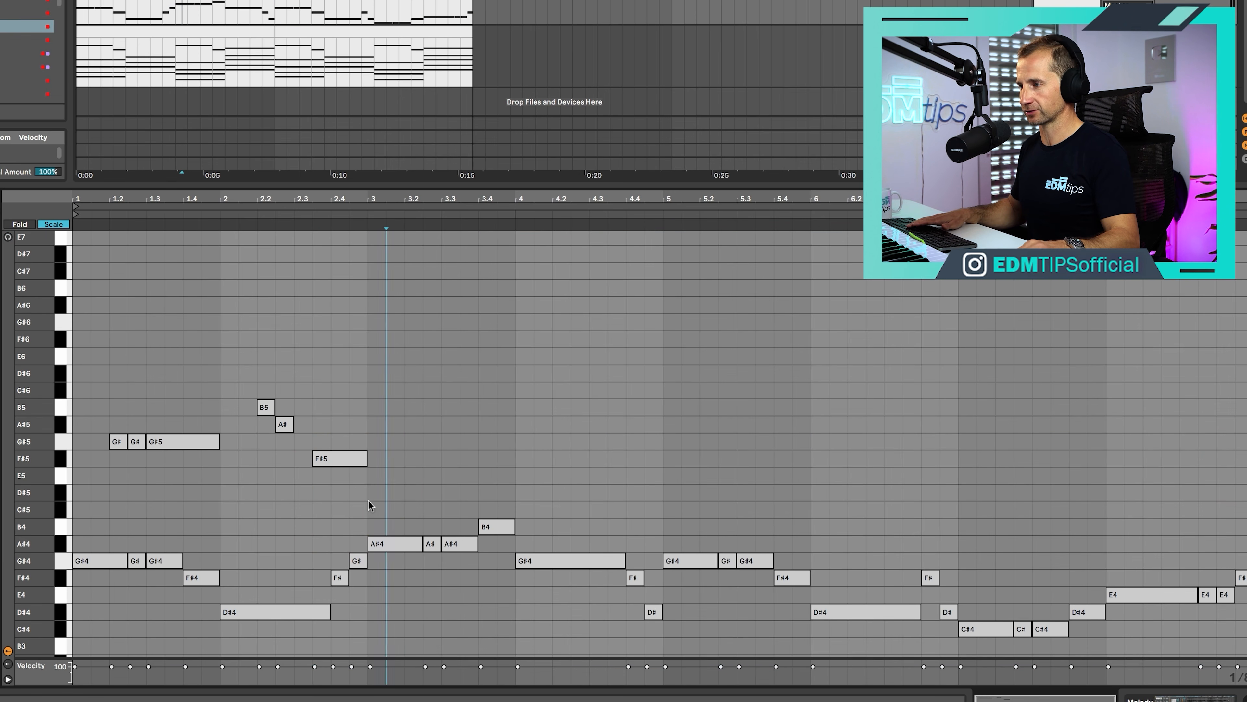
# Step: Duplicate the revised high phrase of bars 1 and 2 three times to fill bars 3 to 8, and play it
pyautogui.moveTo(370, 504); pyautogui.dragTo(97, 390)
pyautogui.press('super+d')
pyautogui.press('super+d')
pyautogui.press('super+d')
pyautogui.press('space')
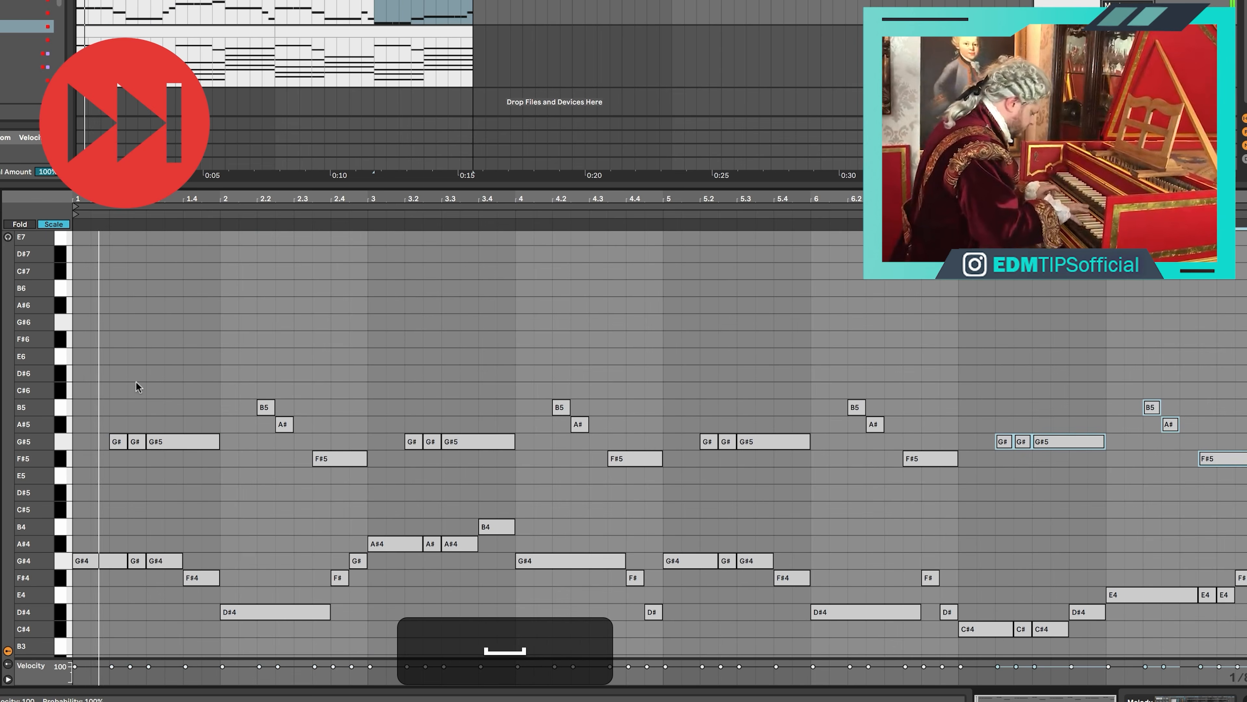
# Step: Turn note preview back on and lower all three high notes of bar 3 to F#5
pyautogui.click(355, 375)
pyautogui.press('p')
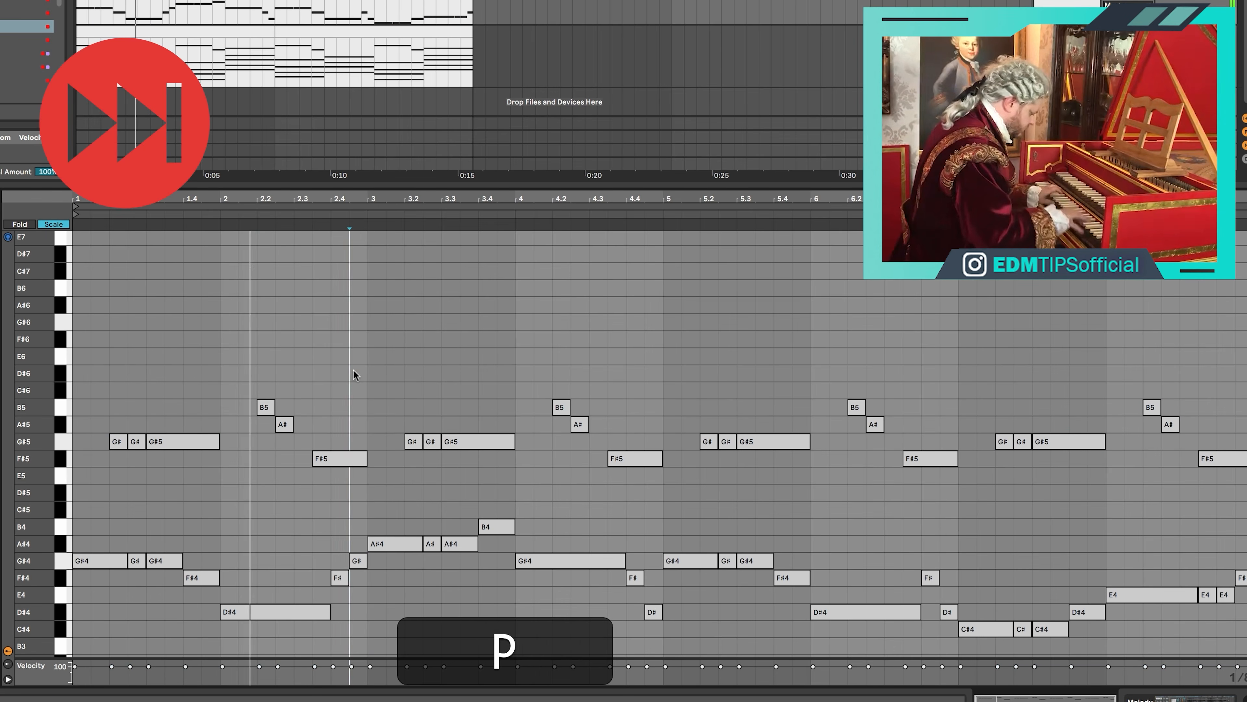
pyautogui.click(413, 441)
pyautogui.press('Down')
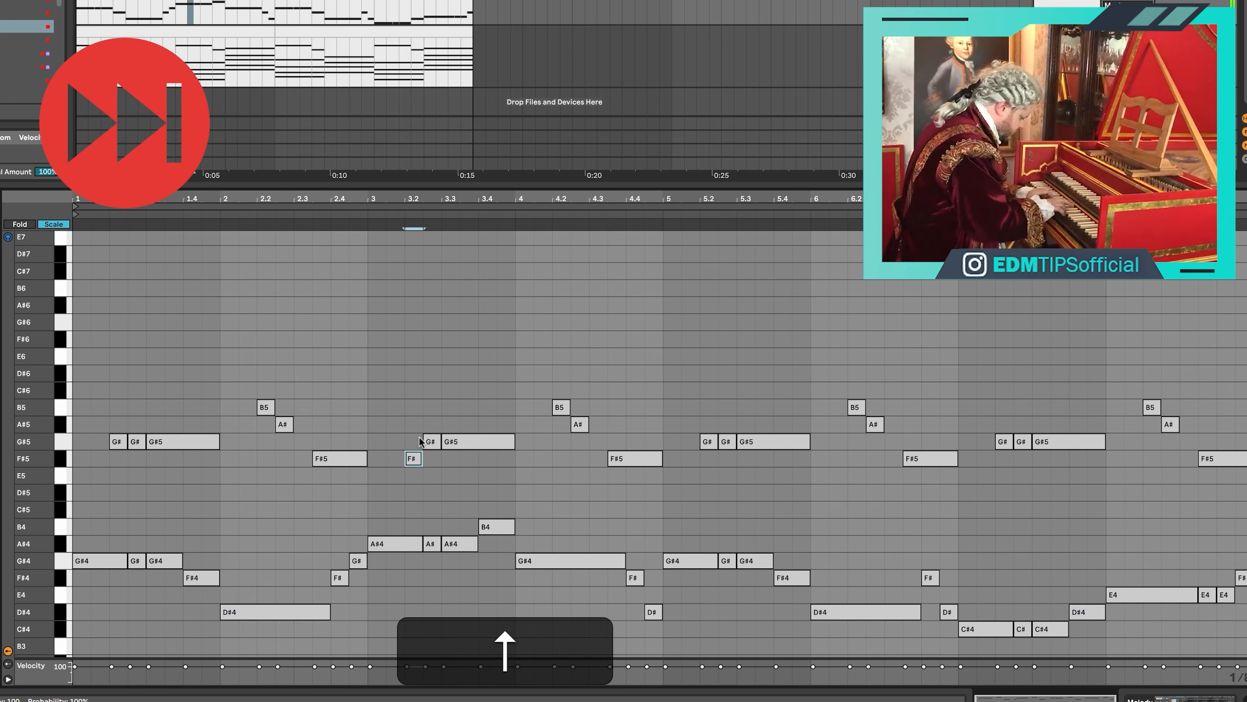
pyautogui.moveTo(442, 418); pyautogui.dragTo(465, 444)
pyautogui.press('Down')
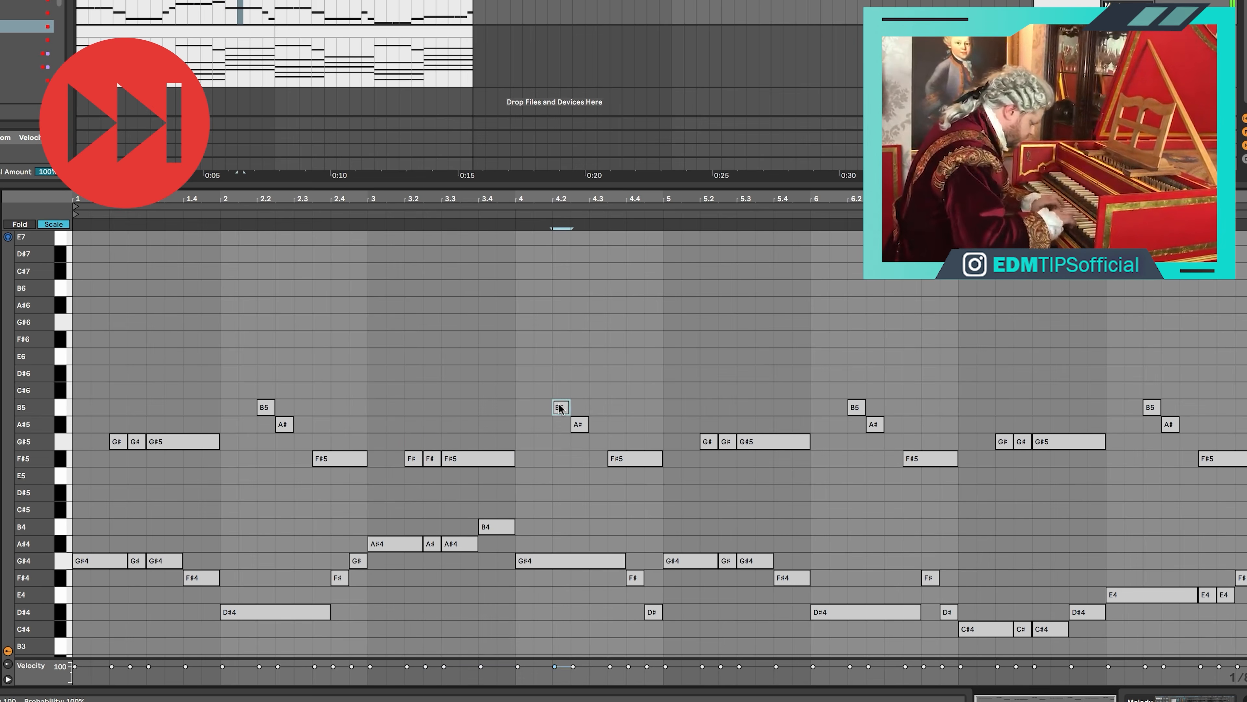
# Step: Lower the high note at 4.2 to F#5, listen to it, and lower it further to D#5
pyautogui.click(561, 407)
pyautogui.press('Down')
pyautogui.press('Down')
pyautogui.press('space')
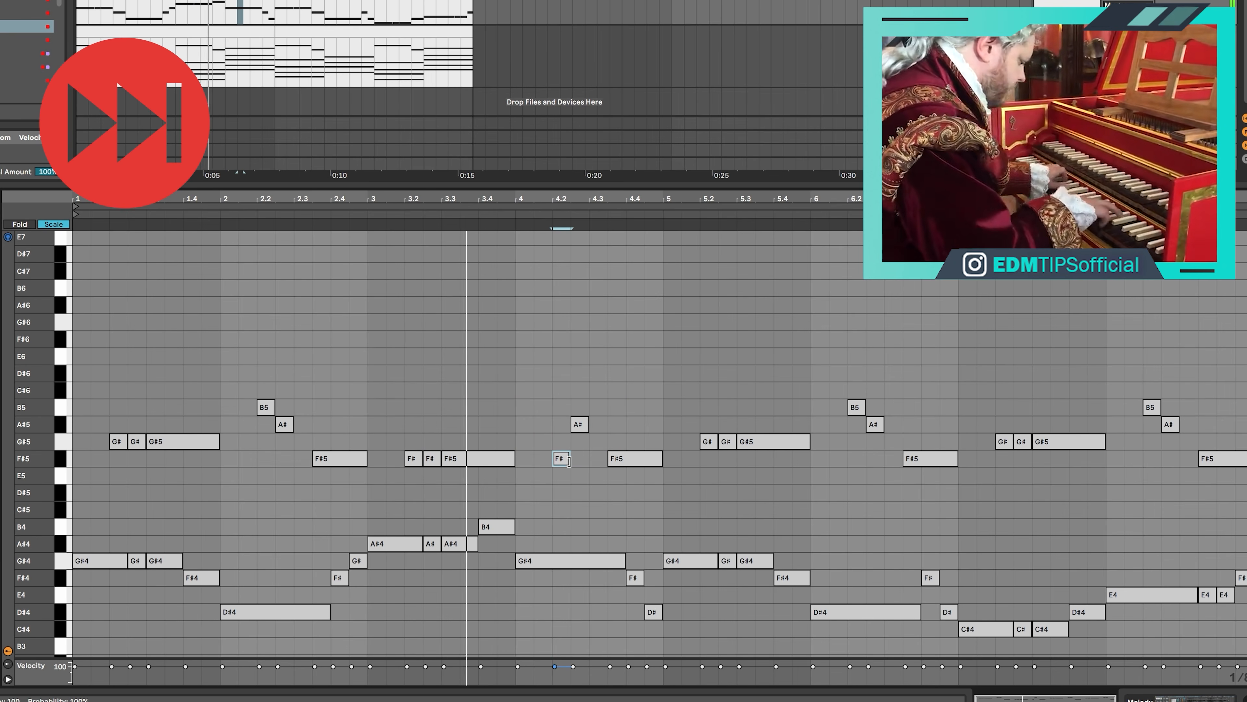
pyautogui.press('Down')
pyautogui.press('Down')
# Step: Lower the high note at 4.2.3 to E5 and the long one at 4.3.3 to D#5, and play the result
pyautogui.click(579, 429)
pyautogui.press('Down')
pyautogui.press('Down')
pyautogui.press('Down')
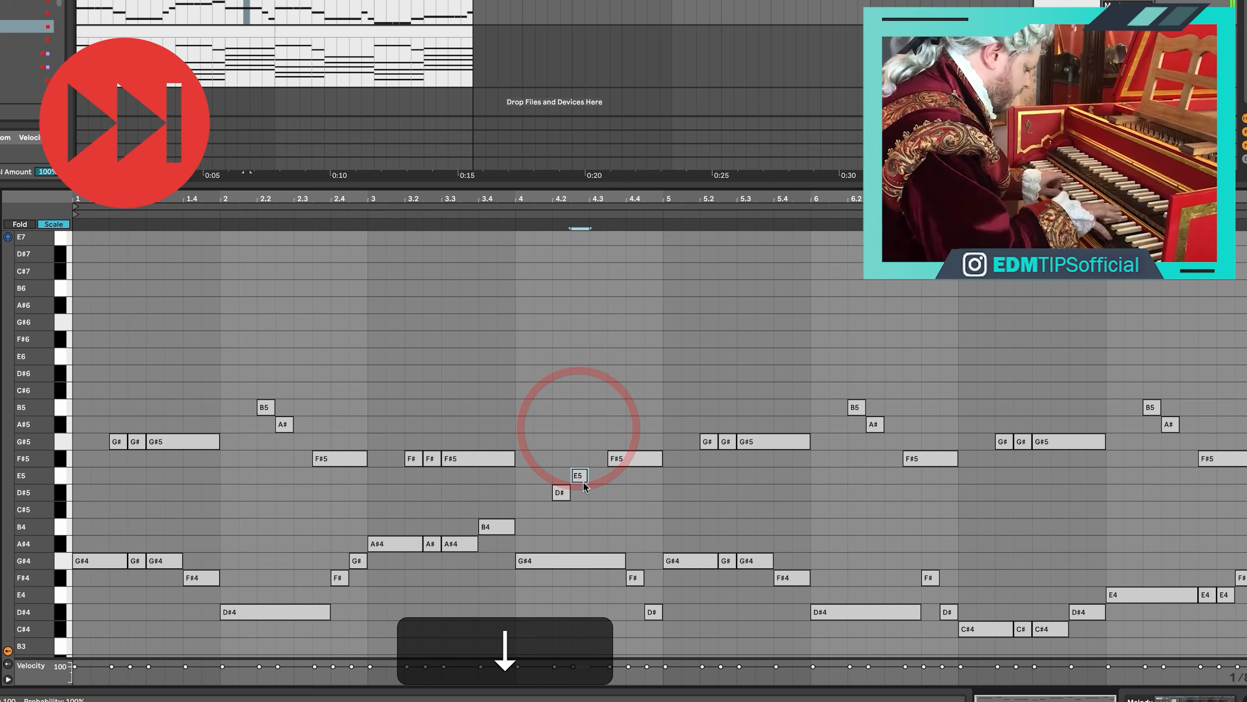
pyautogui.click(627, 459)
pyautogui.press('Down')
pyautogui.press('Down')
pyautogui.press('space')
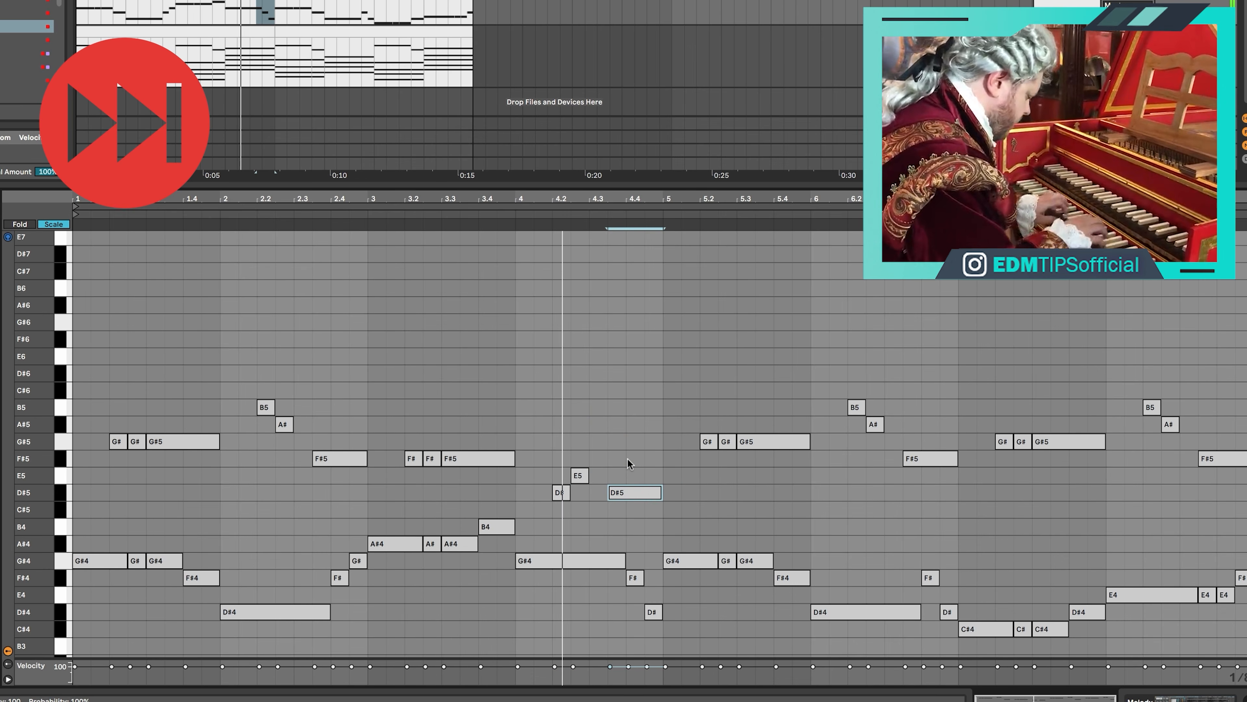
# Step: End bar 4 with short C#5 and B4 notes, shorten the preceding D#5 to one grid step, and play the run
pyautogui.press('space')
pyautogui.doubleClick(635, 525)
pyautogui.press('Up')
pyautogui.doubleClick(649, 526)
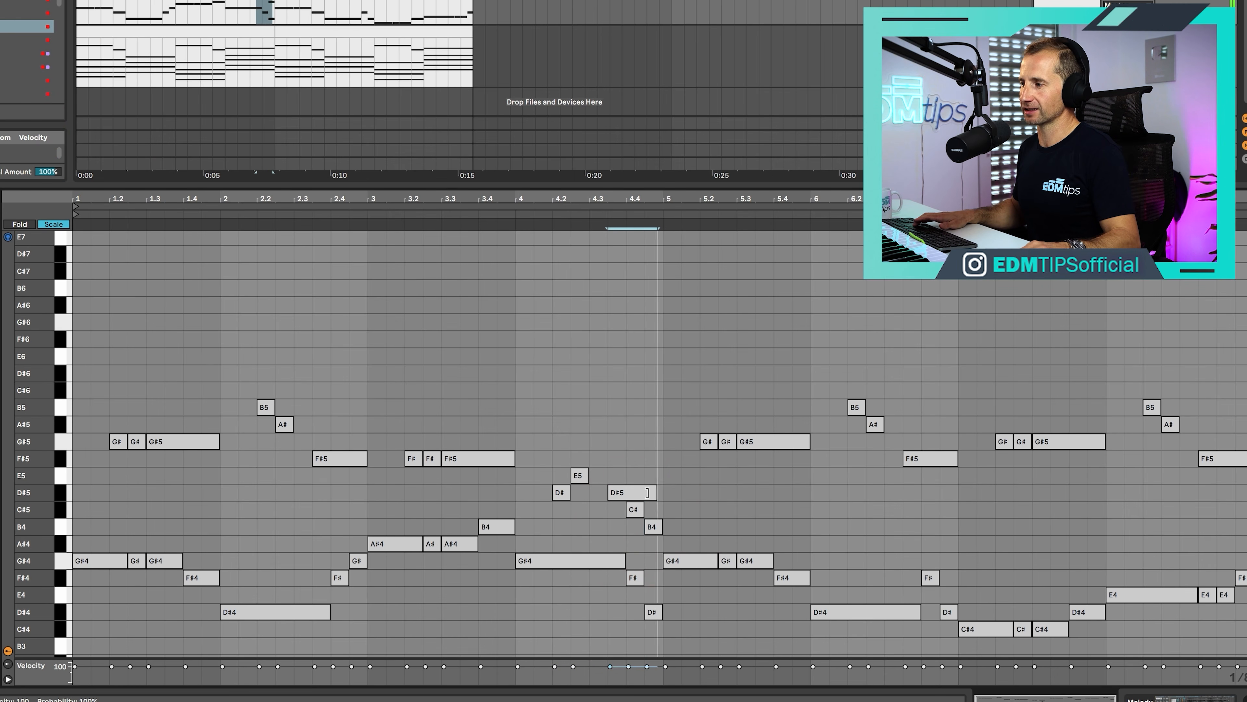
pyautogui.click(618, 492)
pyautogui.press('space')
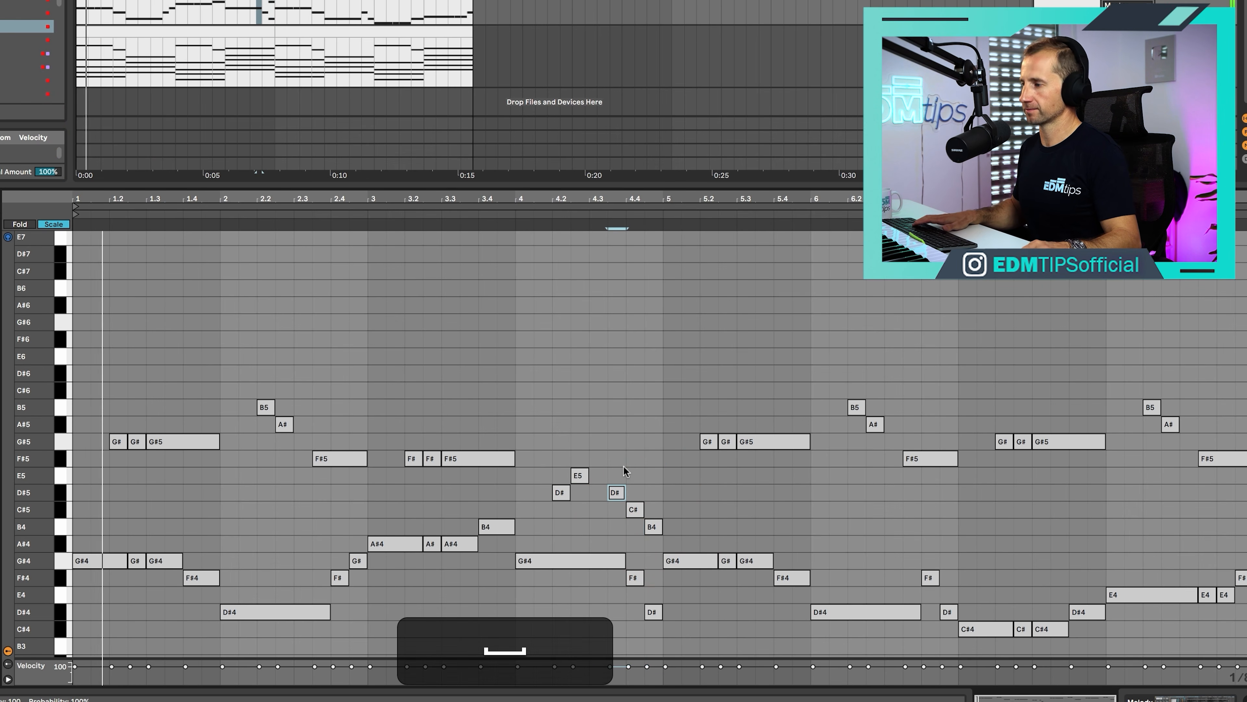
# Step: Turn off note preview, stop playback, and delete all the high notes from bar 5 onward
pyautogui.press('p')
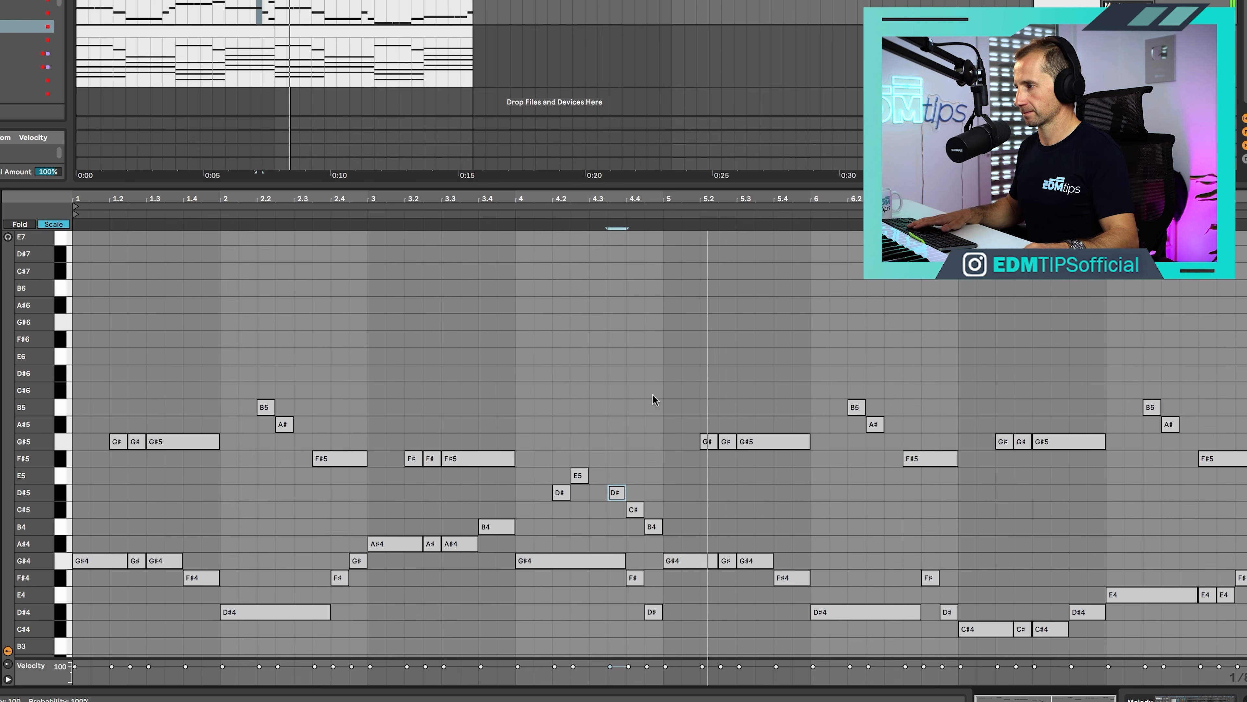
pyautogui.press('space')
pyautogui.moveTo(676, 356)
pyautogui.mouseDown()
pyautogui.moveTo(1245, 599)
pyautogui.moveTo(1232, 497)
pyautogui.mouseUp()
pyautogui.press('BackSpace')
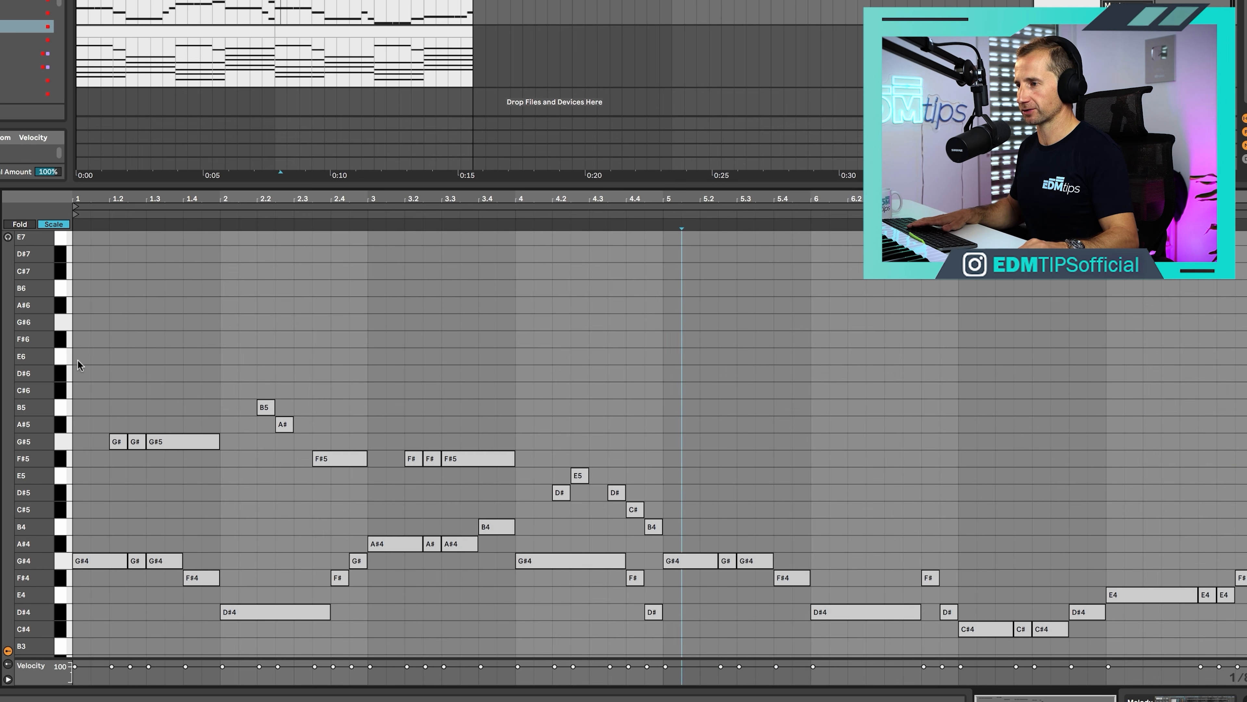
# Step: Select the high phrase across bars 1 to 4 and duplicate it into bars 5 to 8
pyautogui.moveTo(269, 420); pyautogui.dragTo(528, 494)
pyautogui.moveTo(641, 506); pyautogui.dragTo(636, 505)
pyautogui.click(658, 528)
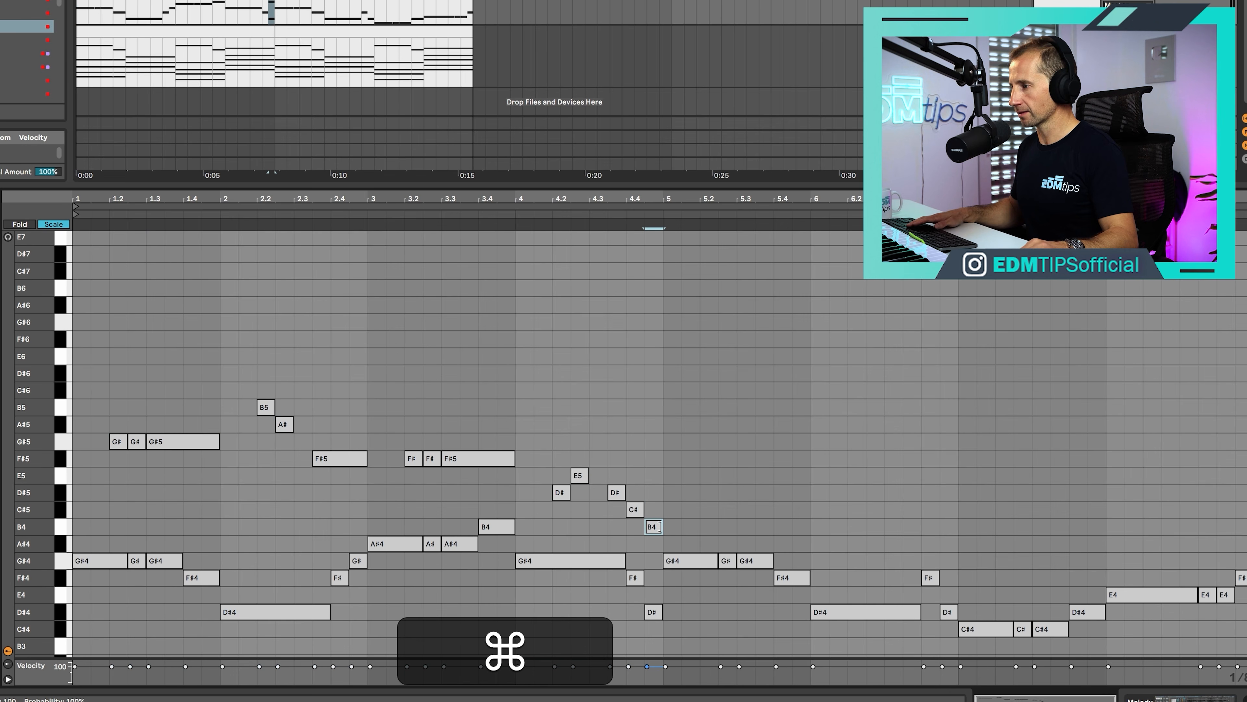
pyautogui.moveTo(660, 510); pyautogui.dragTo(55, 376)
pyautogui.press('shift+super+d')
pyautogui.press('super+space')
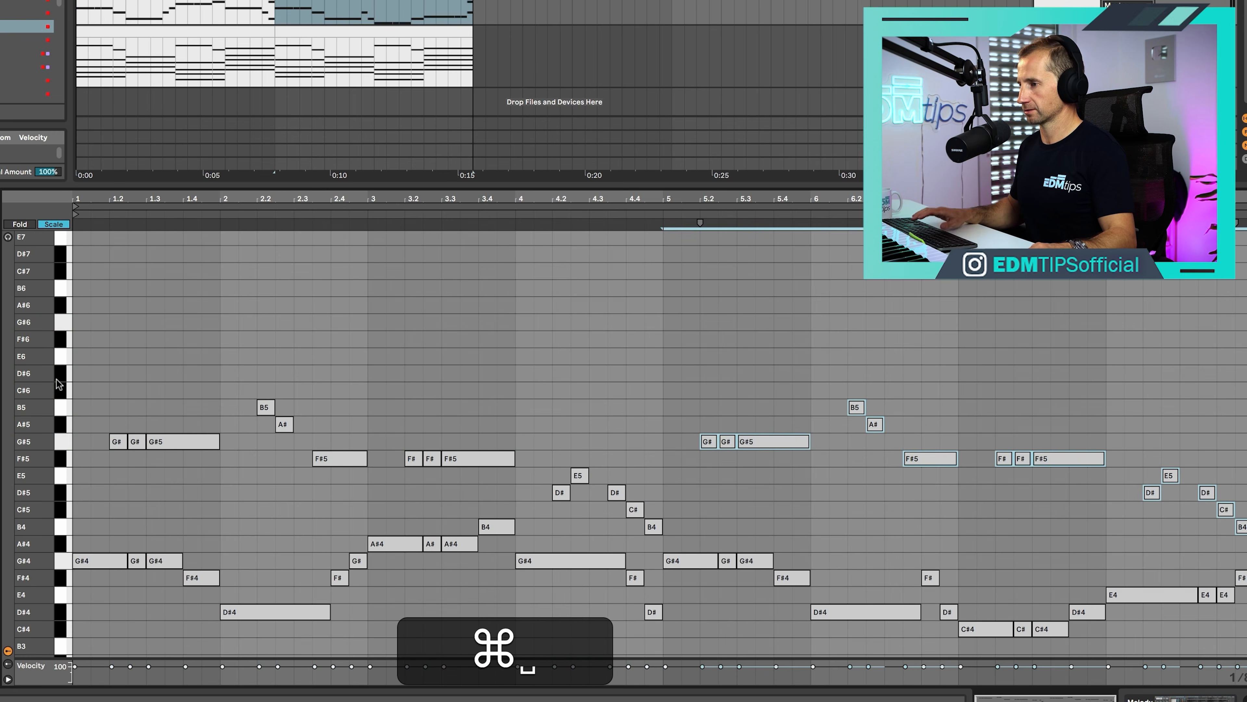
# Step: Turn note preview back on, raise the second high note of bar 1 to B5, and play the phrase
pyautogui.press('p')
pyautogui.press('space')
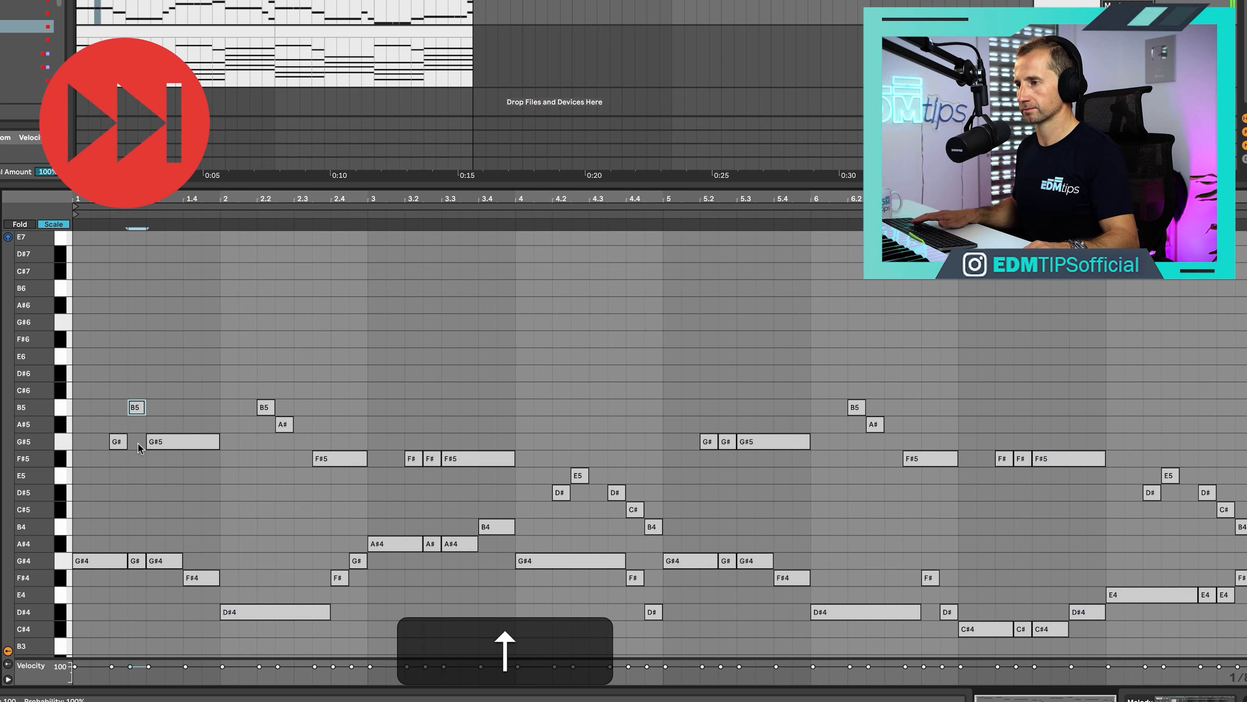
pyautogui.press('space')
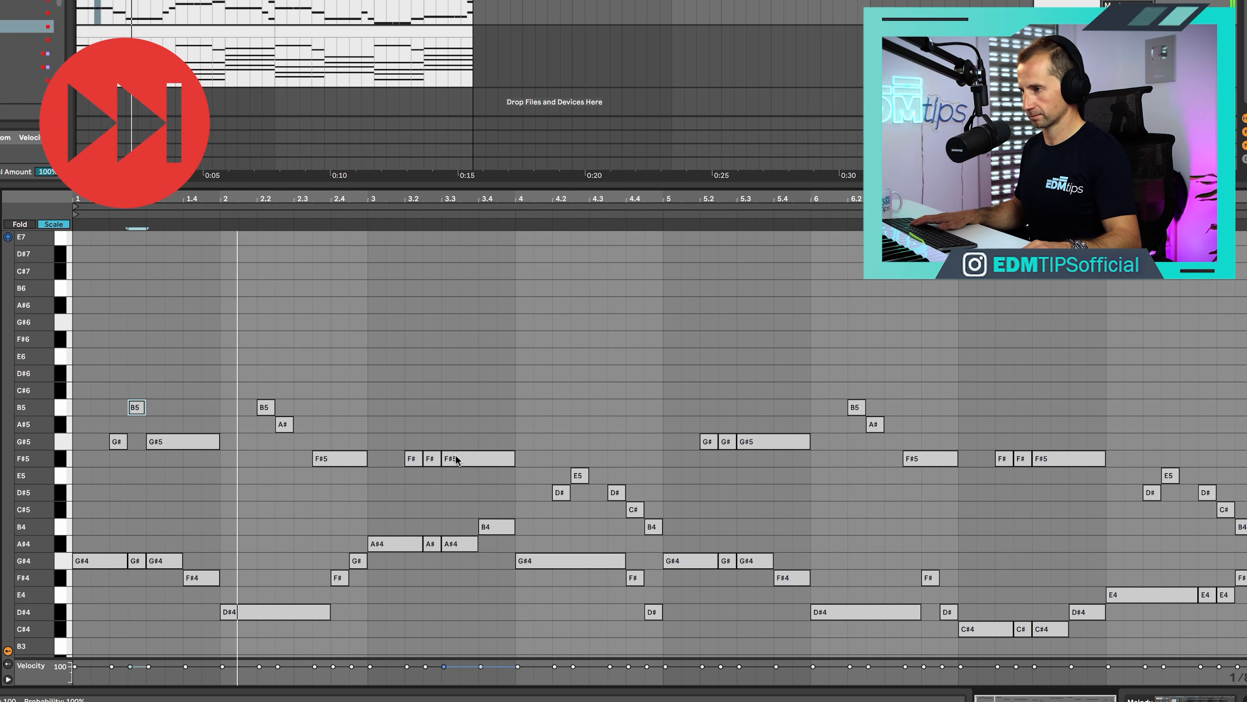
# Step: Raise the second high note of bar 3 to A#5 and play the phrase
pyautogui.click(428, 457)
pyautogui.press('Up')
pyautogui.press('Up')
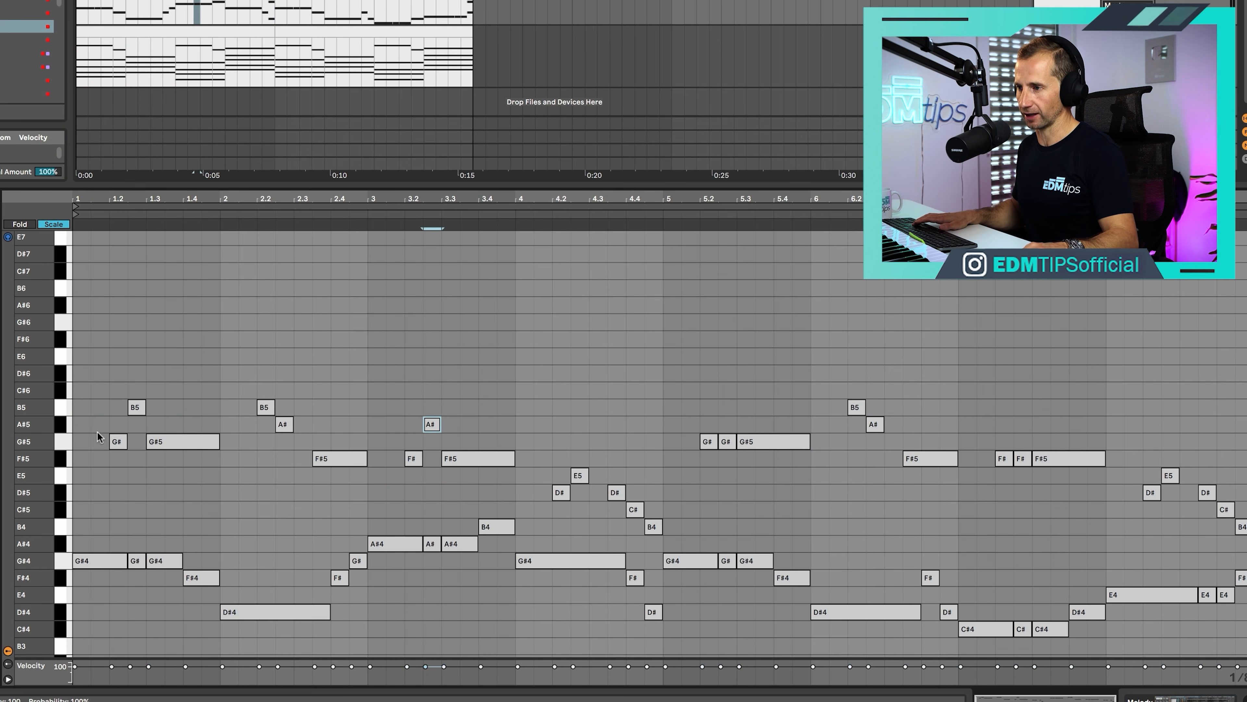
pyautogui.press('space')
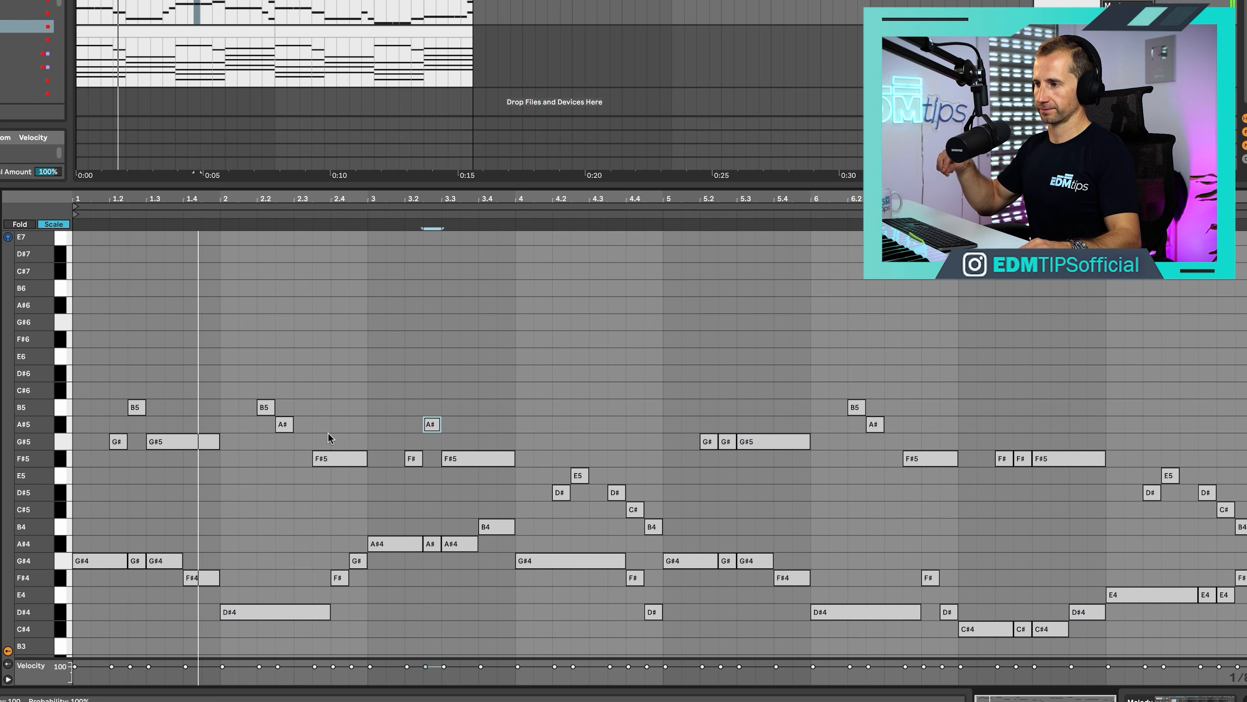
pyautogui.click(331, 435)
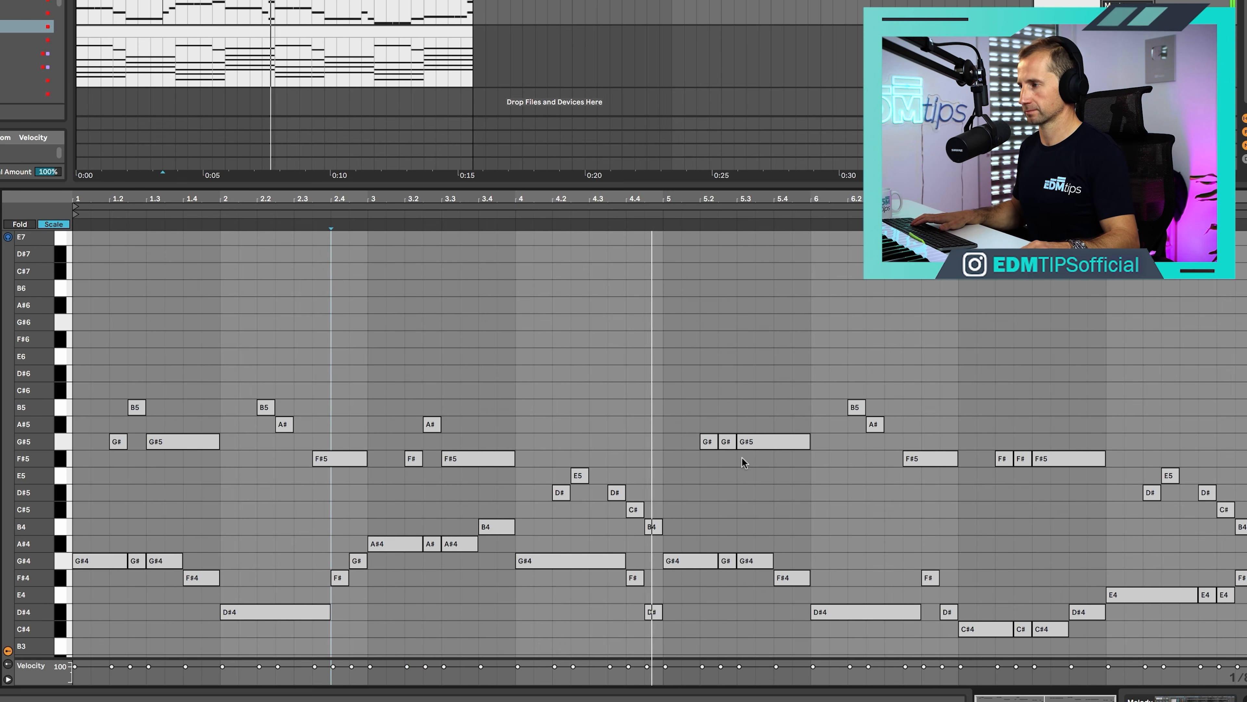
# Step: Raise the second high note of bar 5 to B5 and that of bar 7 to A#5, and play from bar 5
pyautogui.press('space')
pyautogui.click(727, 441)
pyautogui.press('Up')
pyautogui.press('Up')
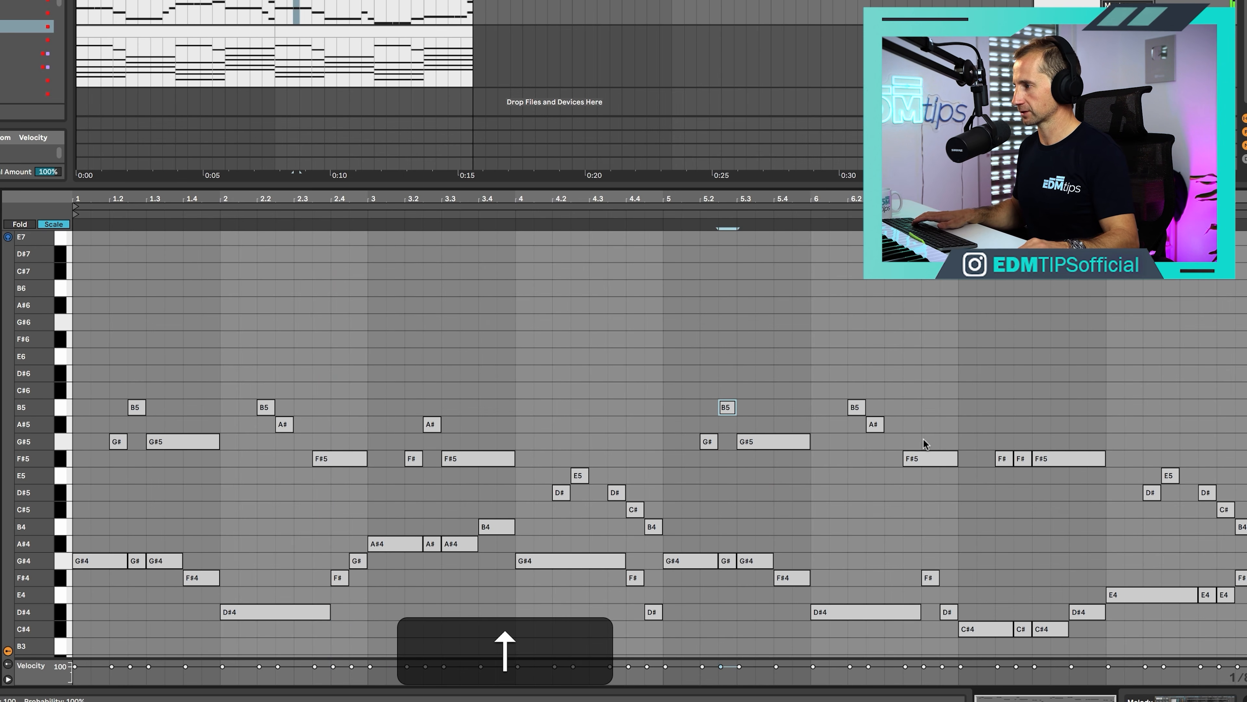
pyautogui.press('Up')
pyautogui.press('Up')
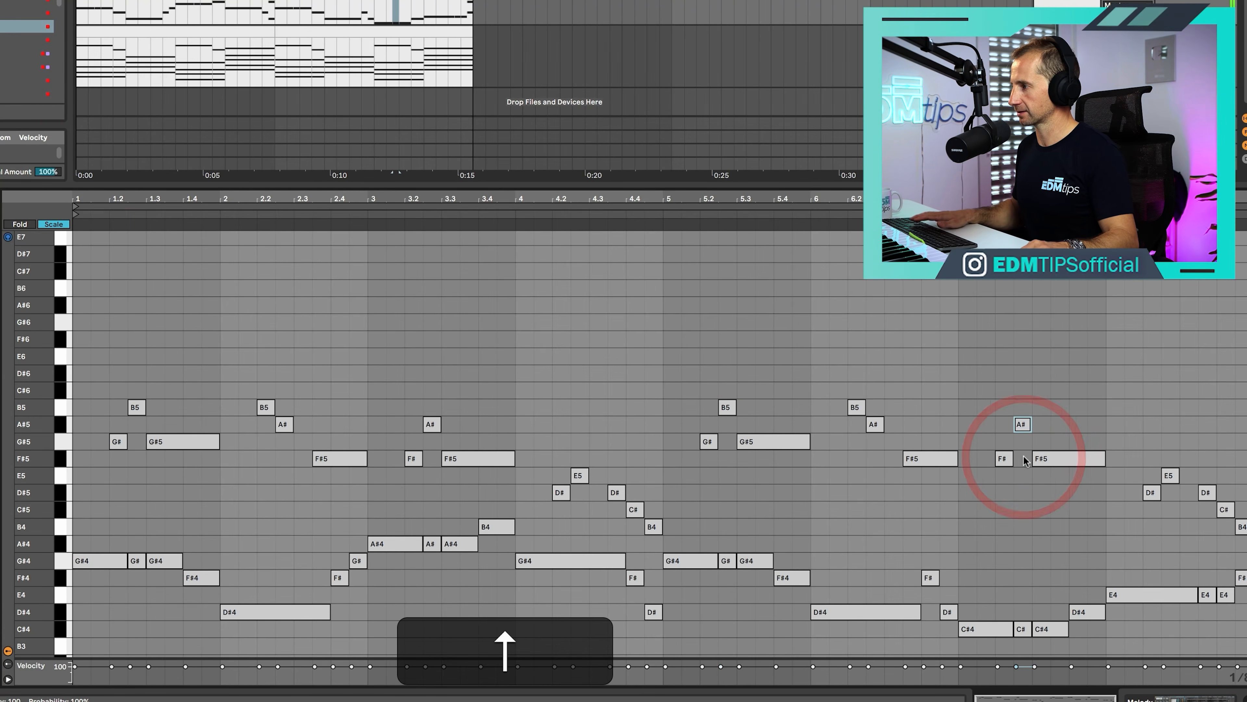
pyautogui.click(660, 208)
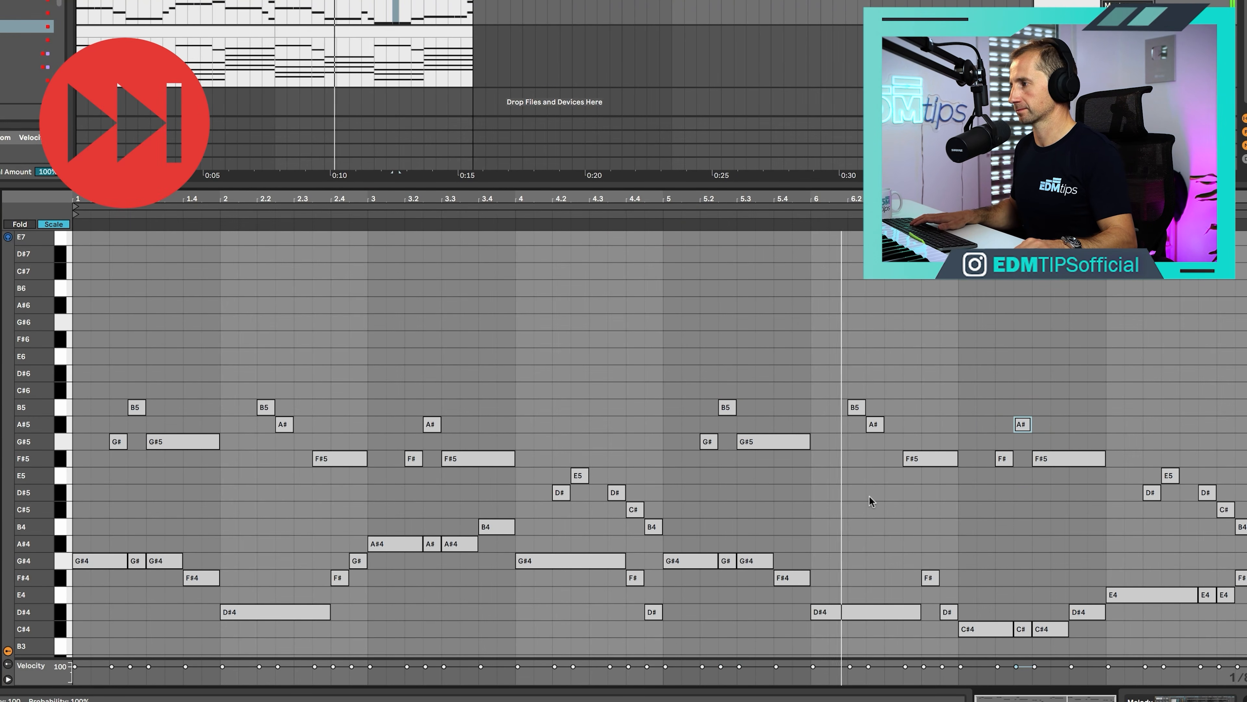
# Step: Stop playback and raise the second short high note of bar 6 to C#6
pyautogui.press('space')
pyautogui.click(874, 424)
pyautogui.press('Up')
pyautogui.press('Up')
pyautogui.press('Up')
pyautogui.click(926, 452)
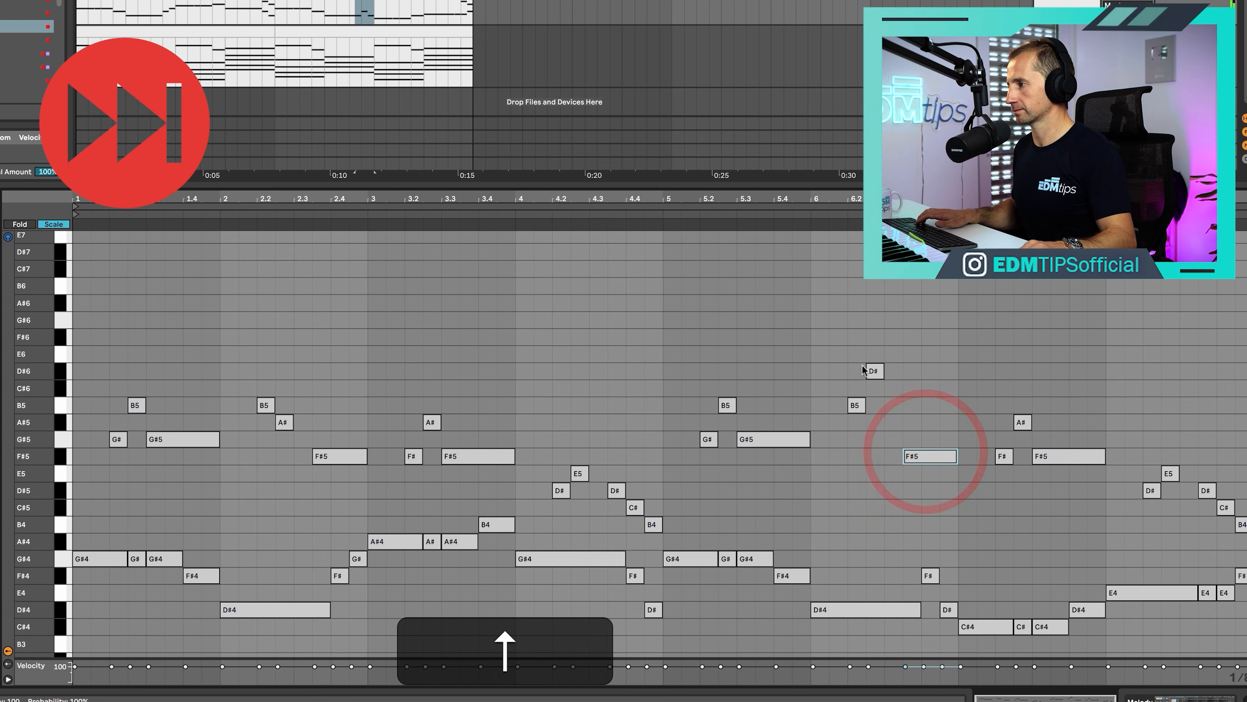
pyautogui.click(872, 372)
pyautogui.press('Down')
# Step: Raise the long high note at the end of bar 6 to B5 and play the melody
pyautogui.click(926, 456)
pyautogui.press('Up')
pyautogui.press('Up')
pyautogui.press('Up')
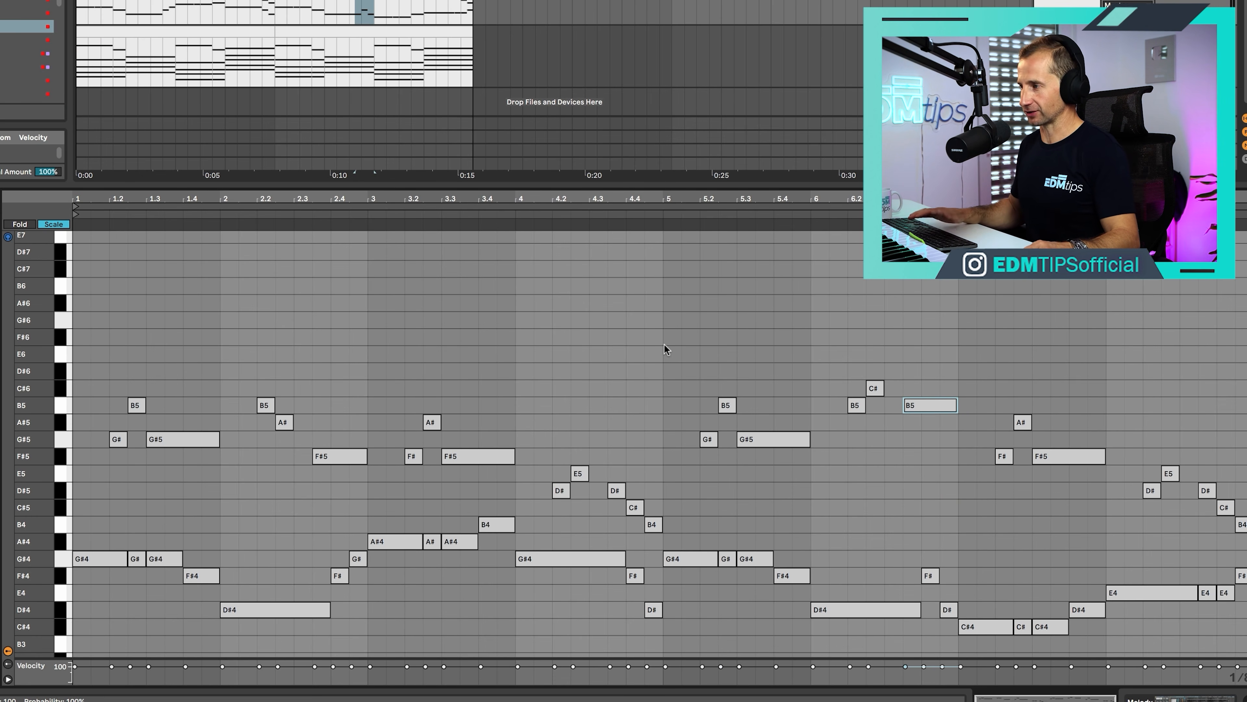
pyautogui.press('space')
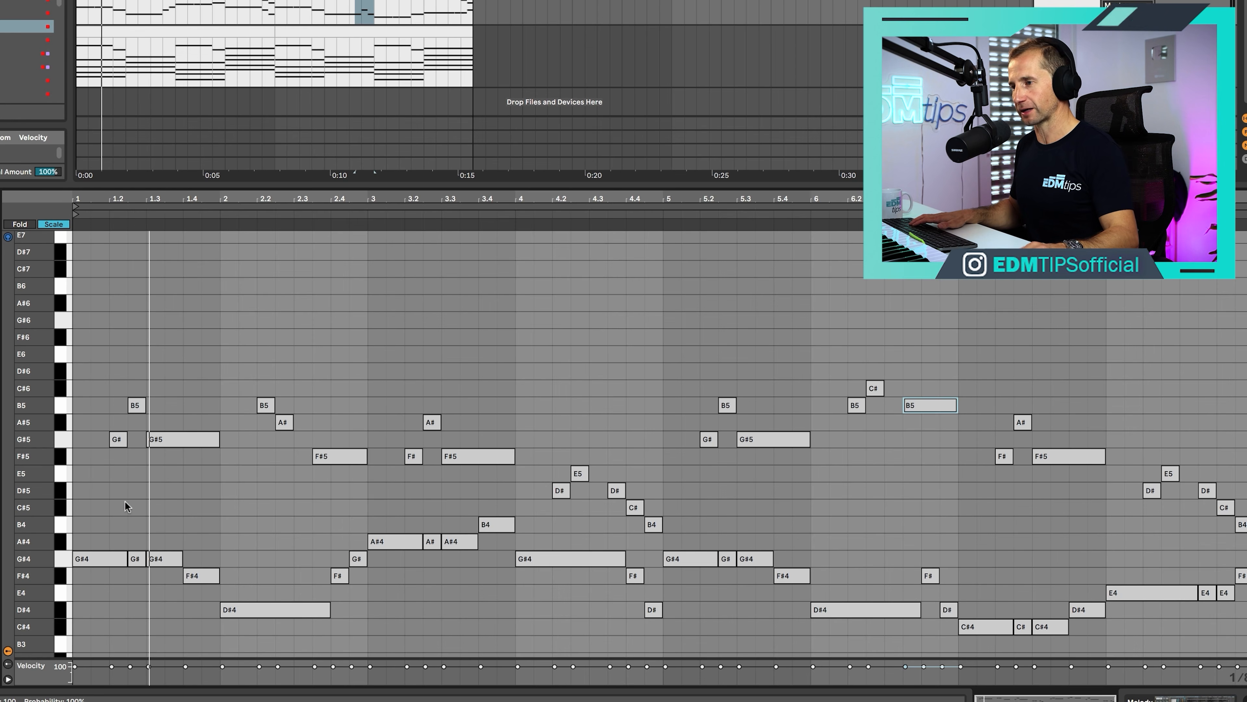
# Step: Raise the last two high notes of bar 8 to E5 and F#5, and play back the result
pyautogui.click(126, 503)
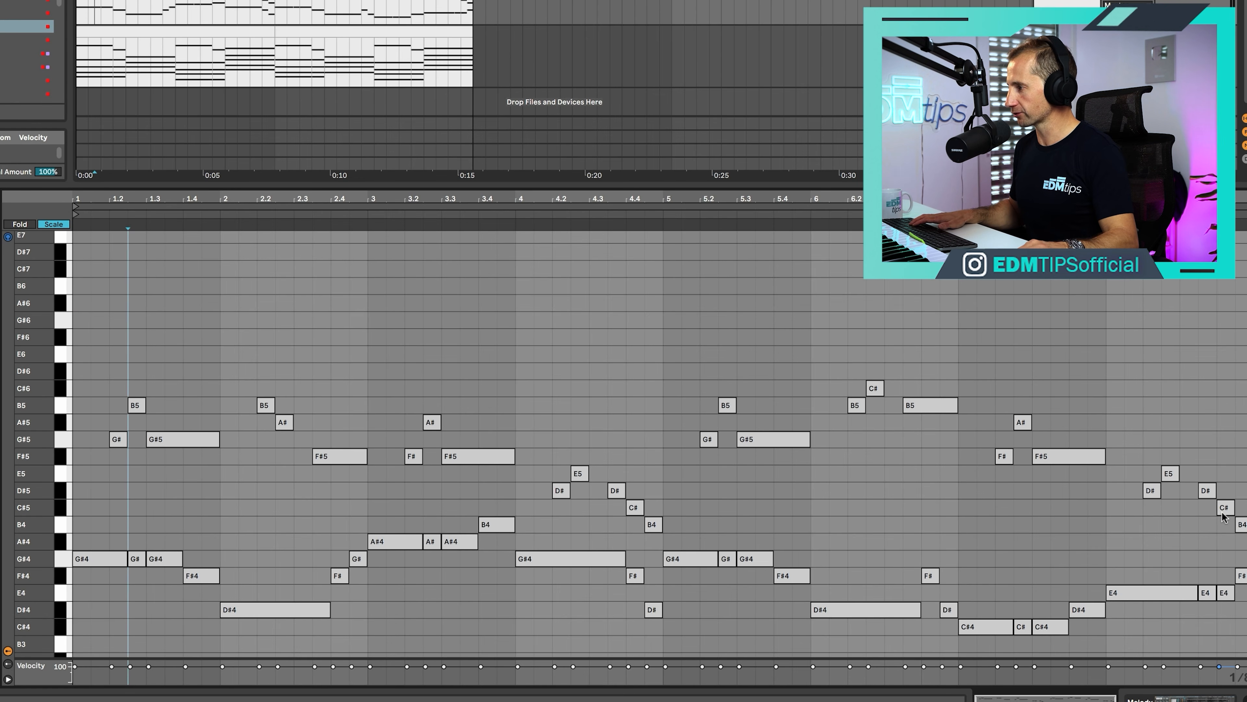
pyautogui.press('Up')
pyautogui.press('Up')
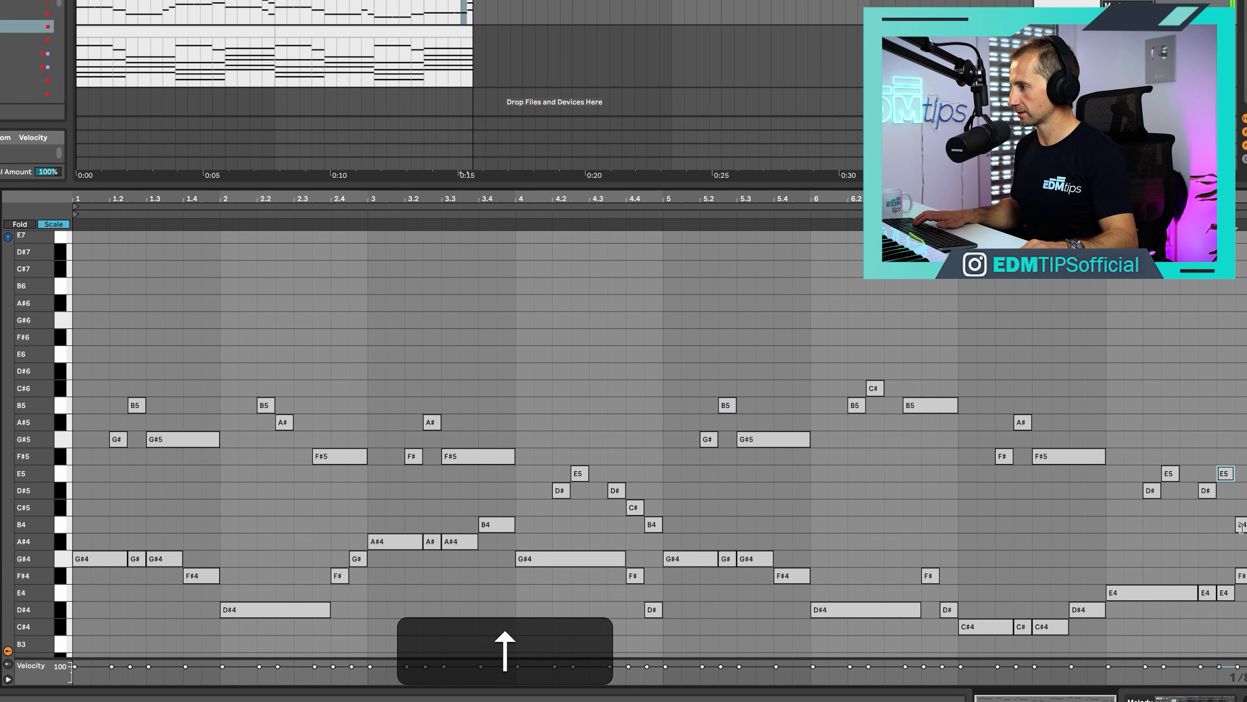
pyautogui.click(1240, 525)
pyautogui.press('Up')
pyautogui.press('Up')
pyautogui.press('Up')
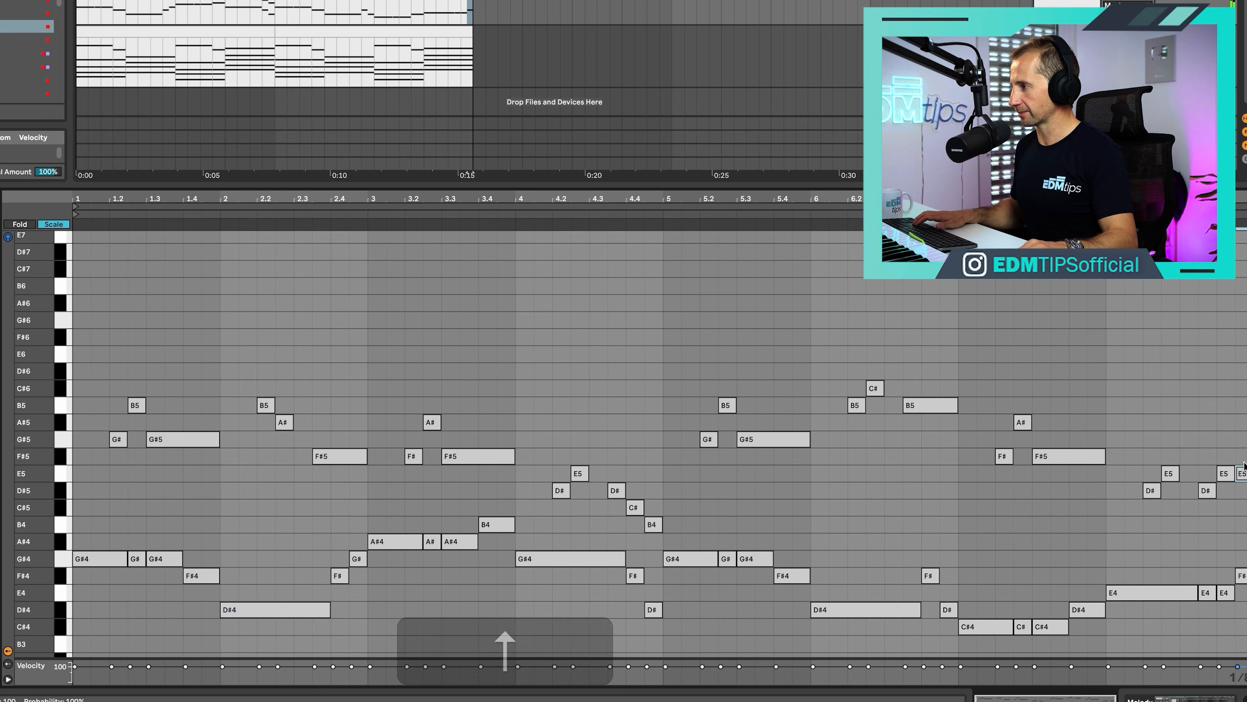
pyautogui.press('Up')
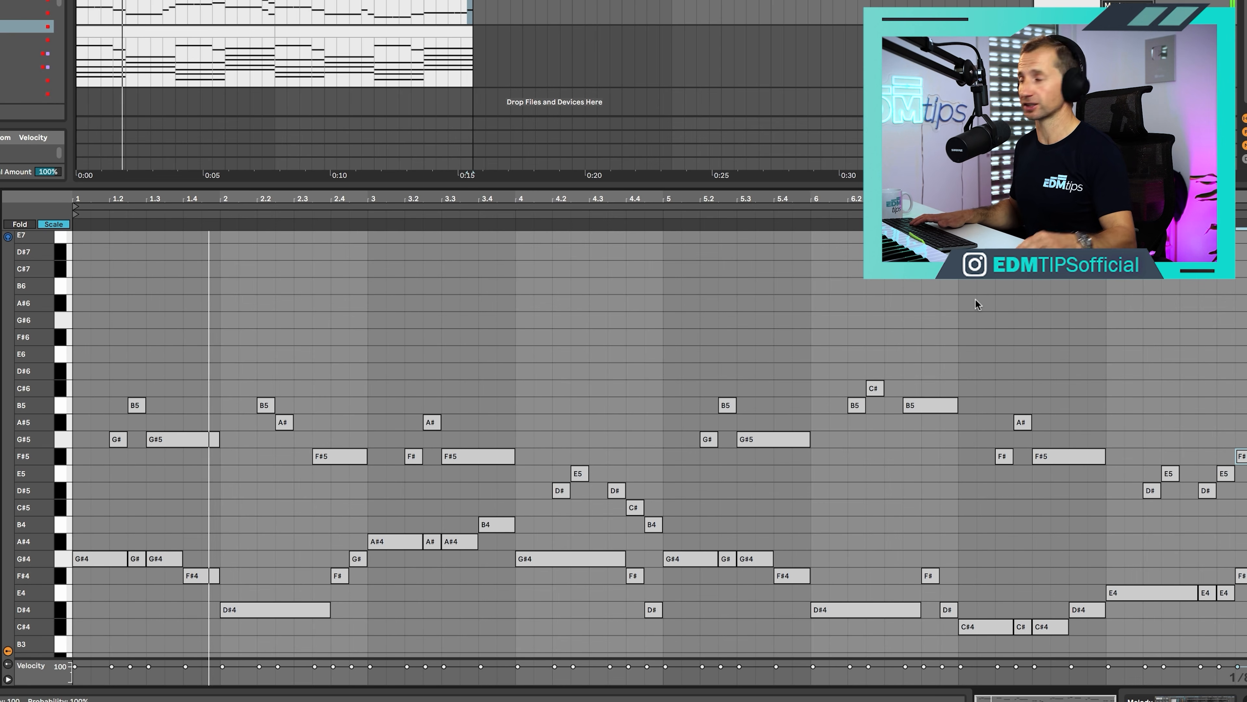
pyautogui.press('space')
# Step: Examine the dense run of short notes across bars 1 to 3 in close-up
pyautogui.click(1224, 595)
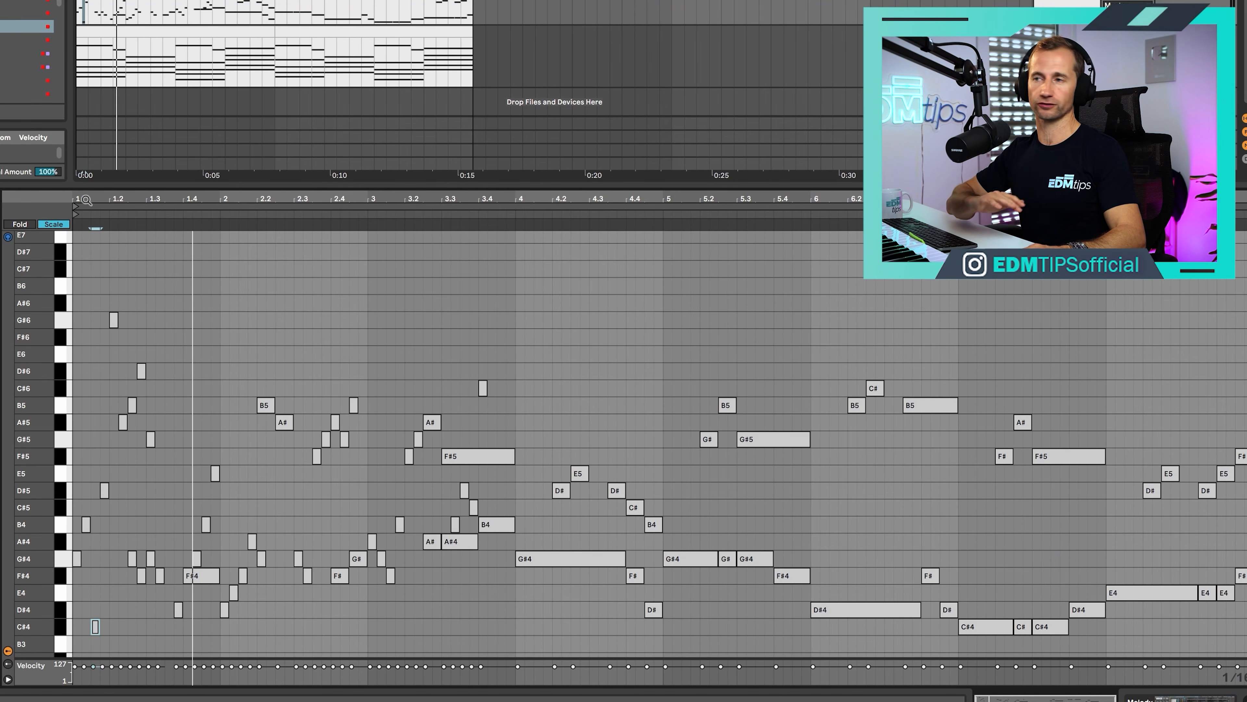
pyautogui.press('+')
pyautogui.press('+')
pyautogui.press('+')
pyautogui.press('+')
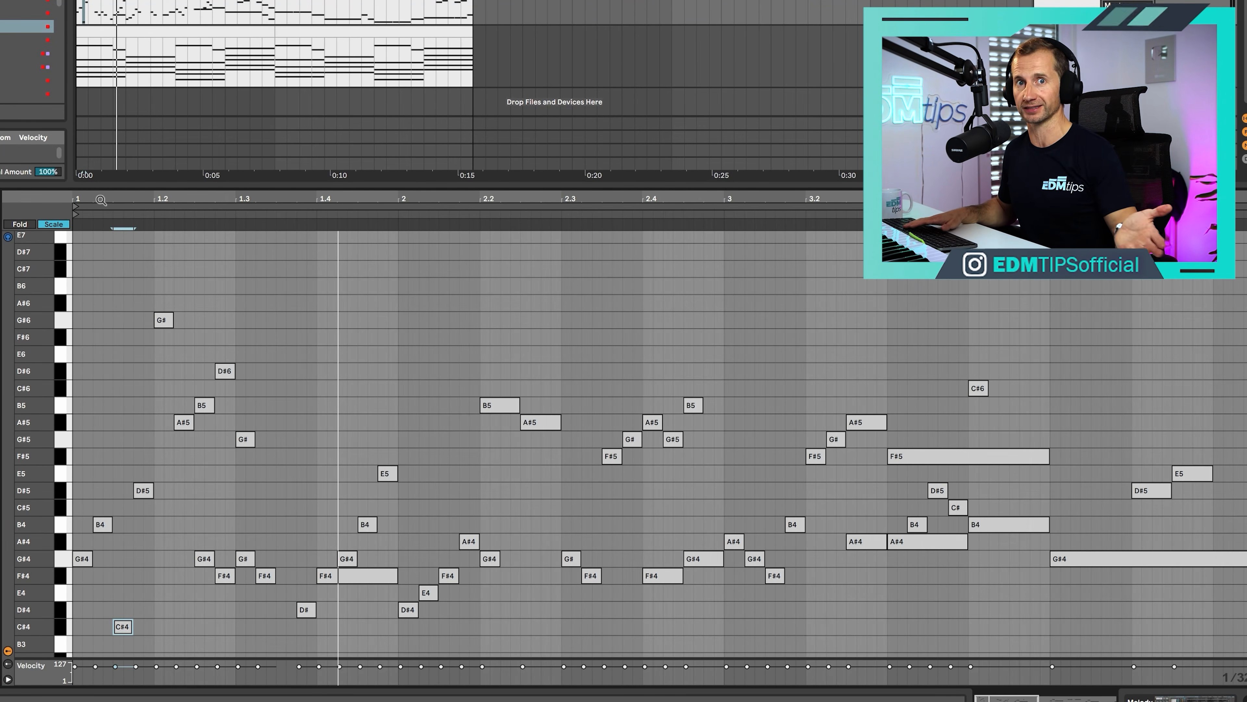
pyautogui.scroll(-3, 326, 338)
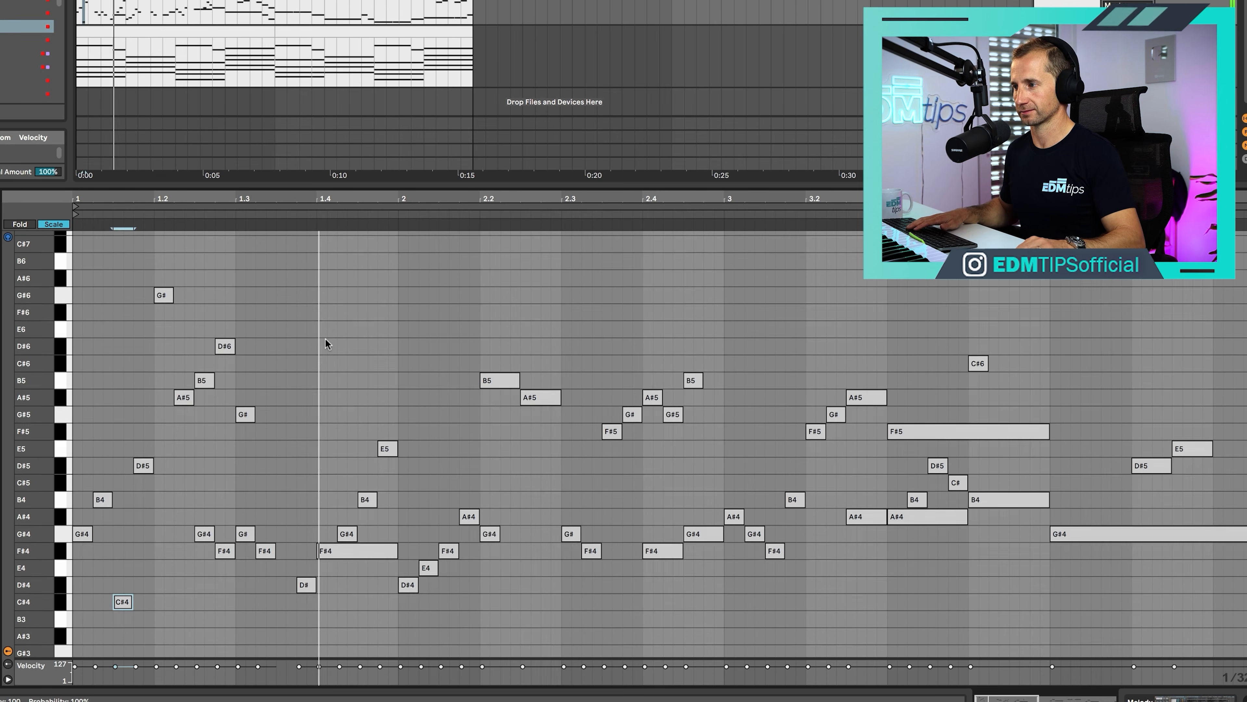
pyautogui.scroll(1, 325, 339)
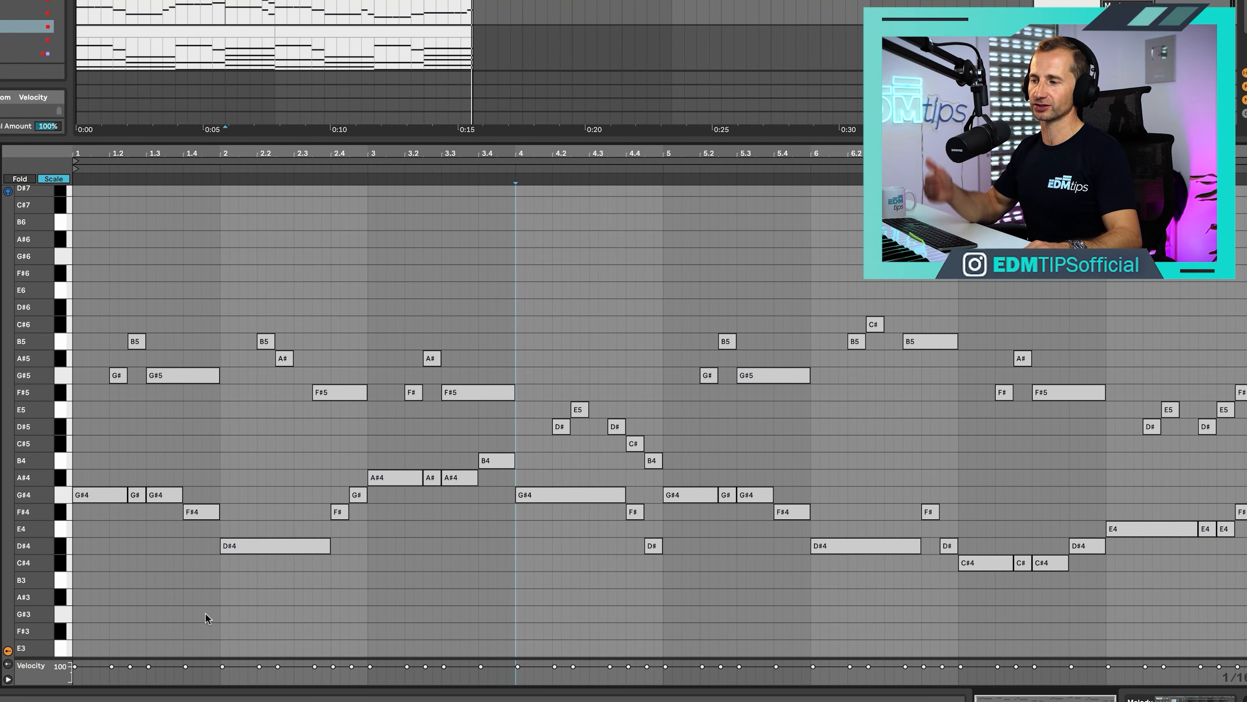
# Step: Enlarge the velocity lane and try lowering the first high note of bar 1 to velocity 21
pyautogui.moveTo(231, 648); pyautogui.dragTo(245, 516)
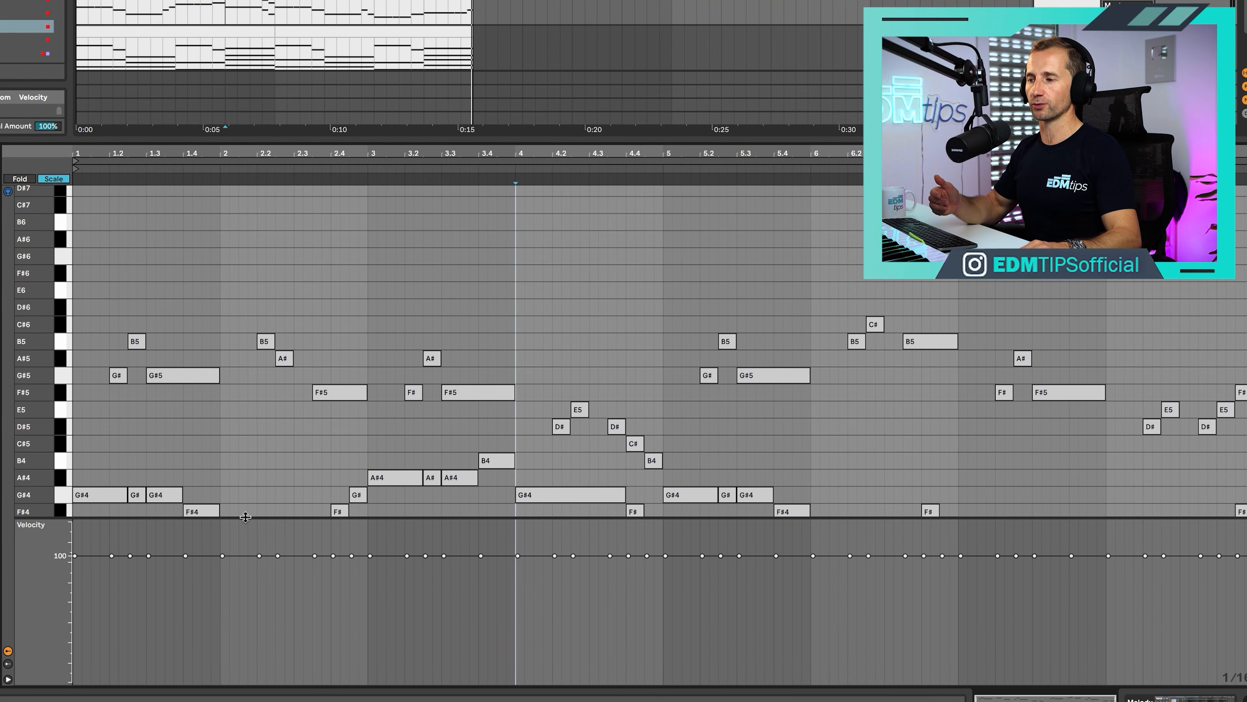
pyautogui.click(113, 557)
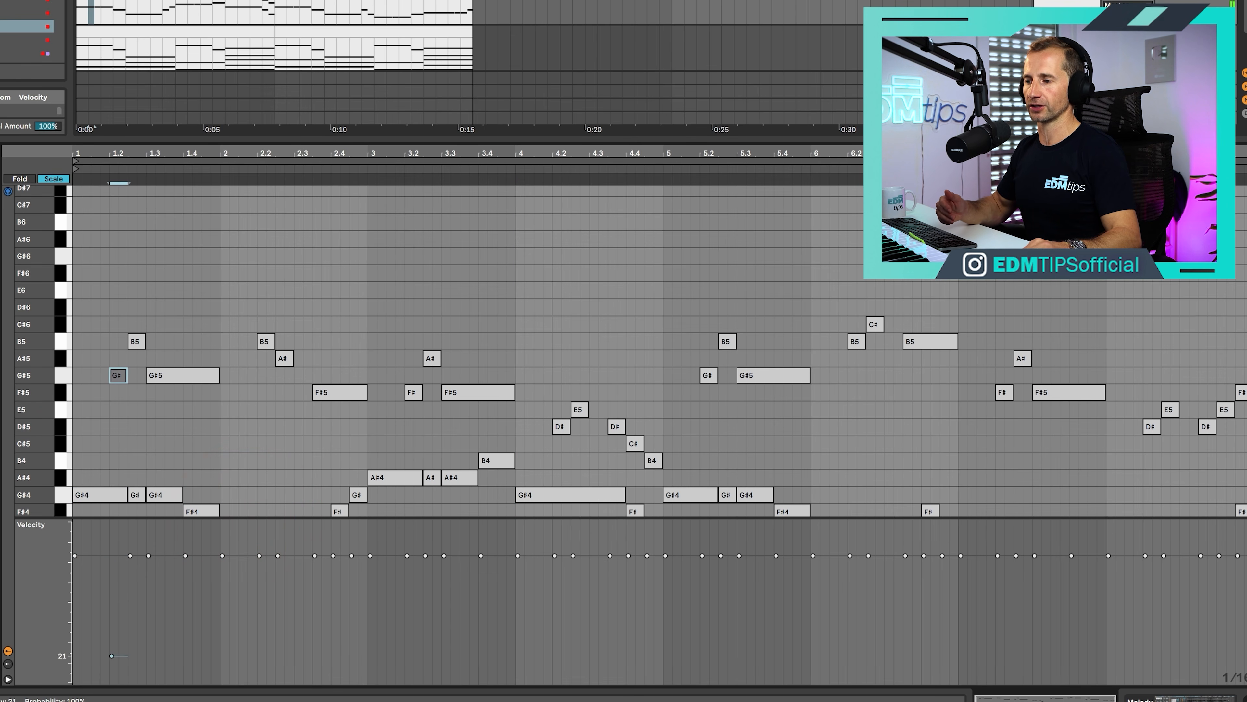
pyautogui.press('super+z')
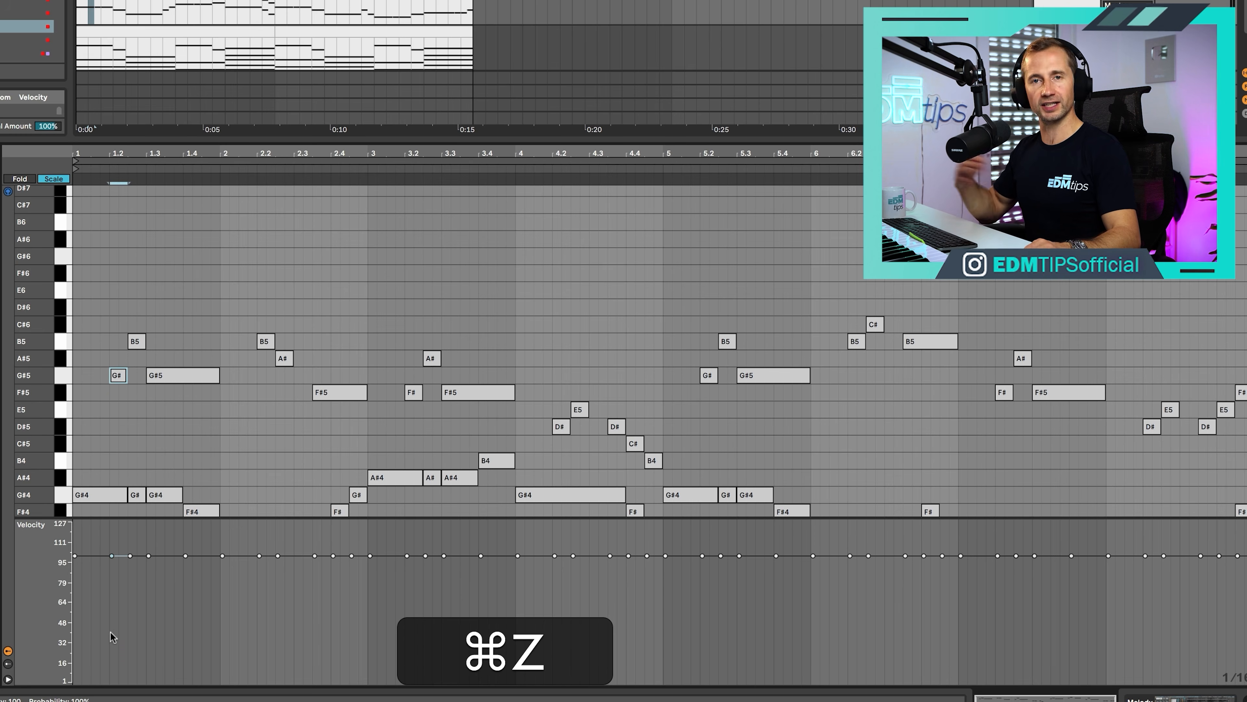
# Step: Give the note area more height, select all counter-melody notes across the eight bars, lower their velocity to about 45, and play
pyautogui.moveTo(298, 517); pyautogui.dragTo(300, 588)
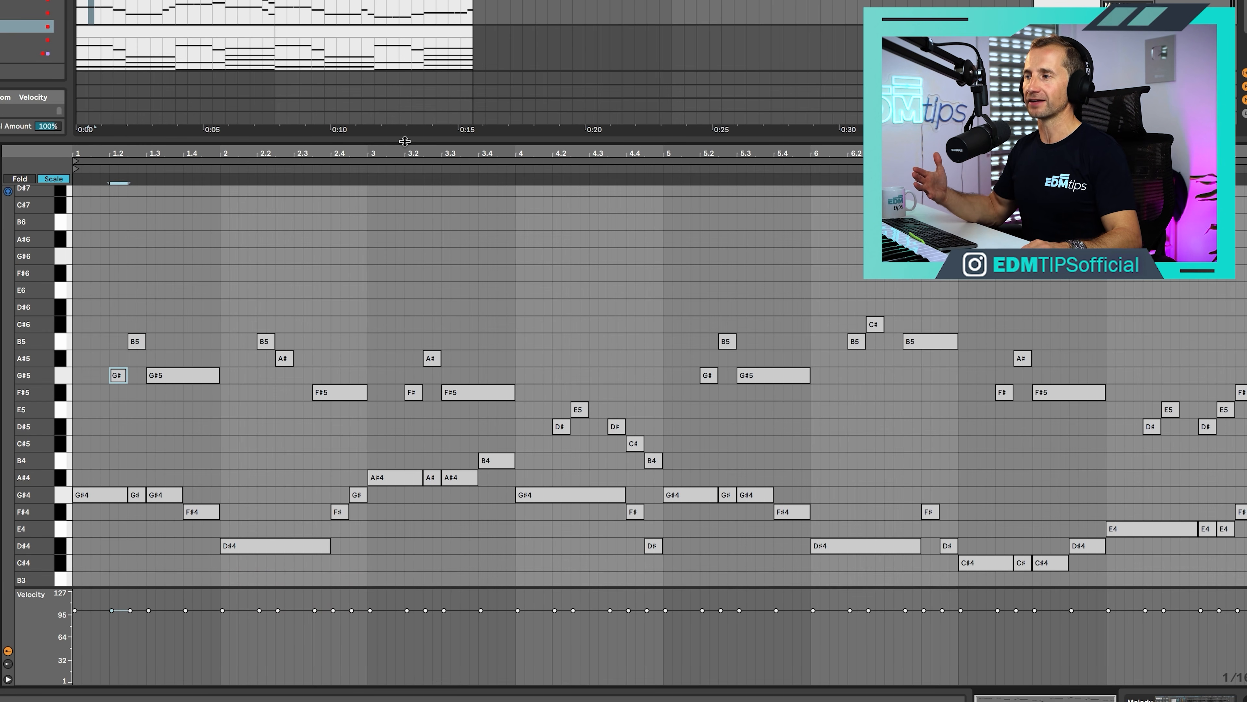
pyautogui.moveTo(404, 142); pyautogui.dragTo(402, 78)
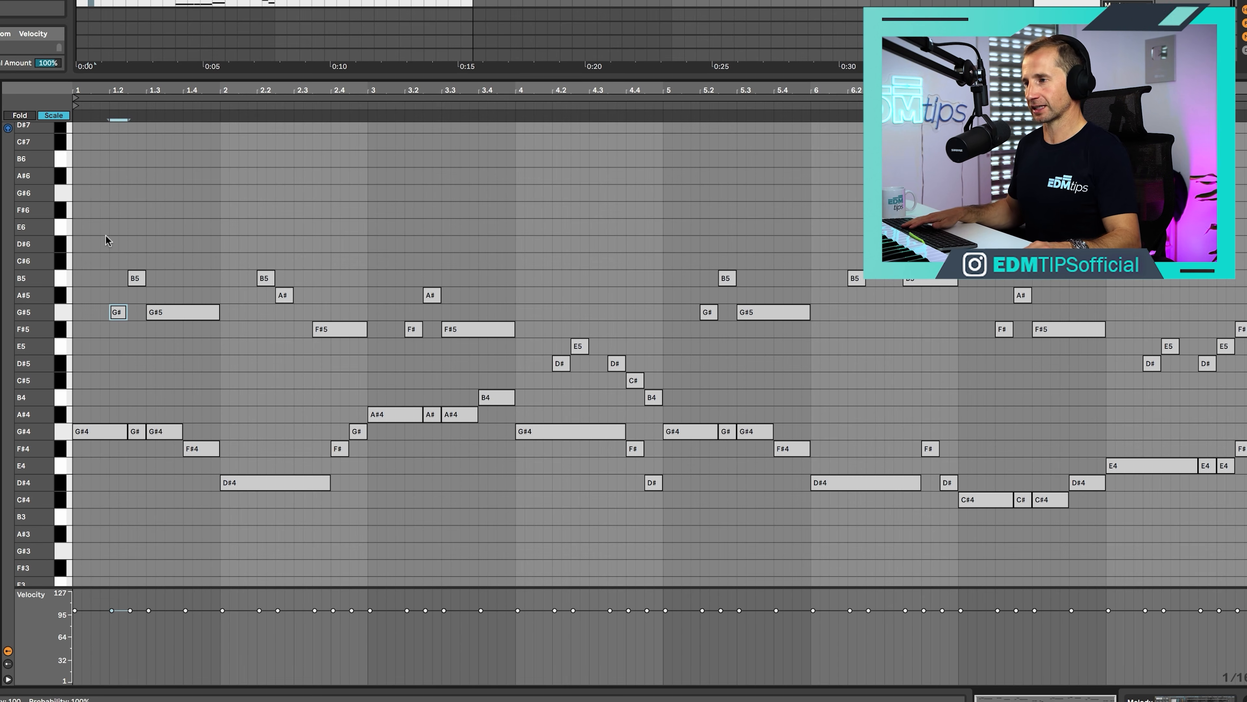
pyautogui.moveTo(193, 274); pyautogui.dragTo(655, 371)
pyautogui.press('shift')
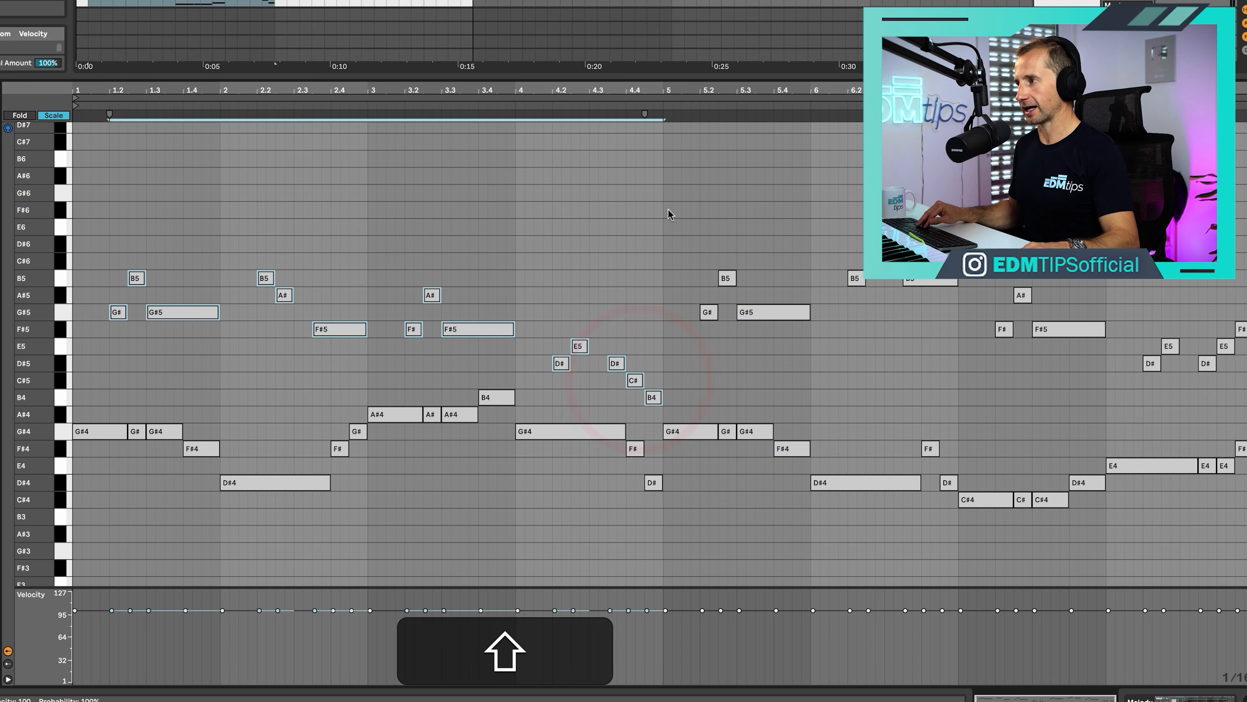
pyautogui.moveTo(669, 212); pyautogui.dragTo(1235, 432)
pyautogui.press('super')
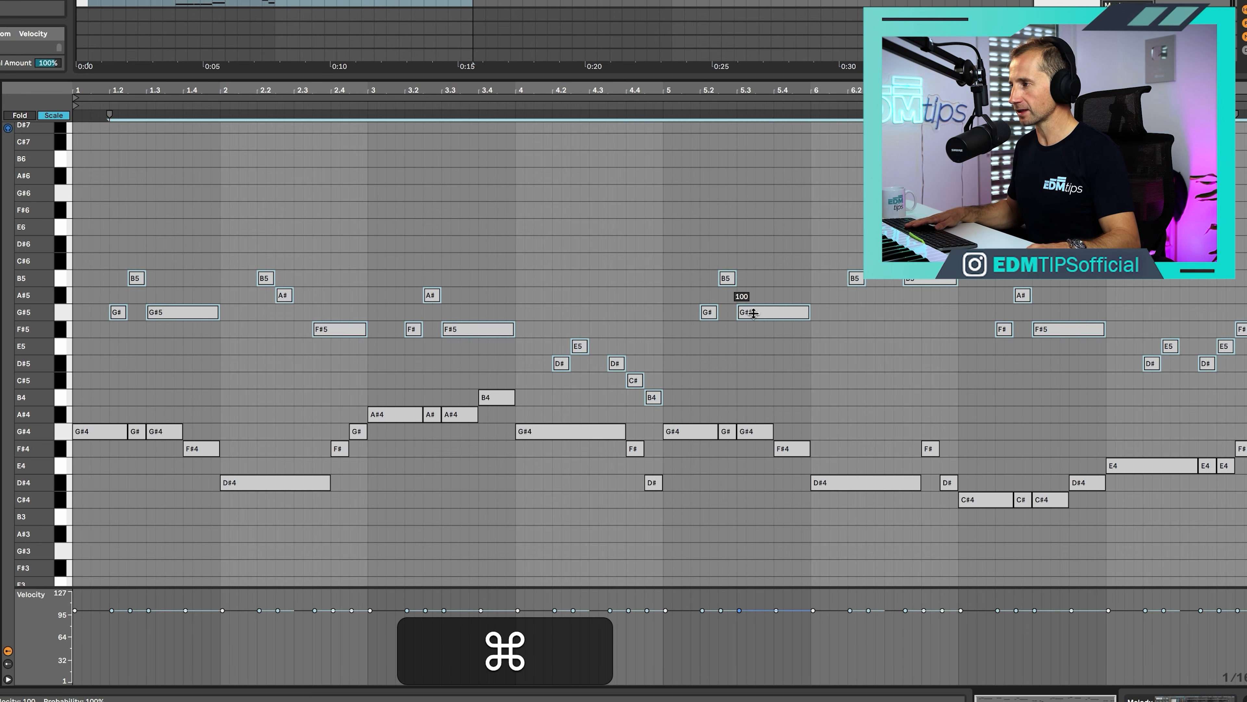
pyautogui.moveTo(763, 313)
pyautogui.mouseDown()
pyautogui.moveTo(763, 355)
pyautogui.moveTo(764, 306)
pyautogui.mouseUp()
pyautogui.press('space')
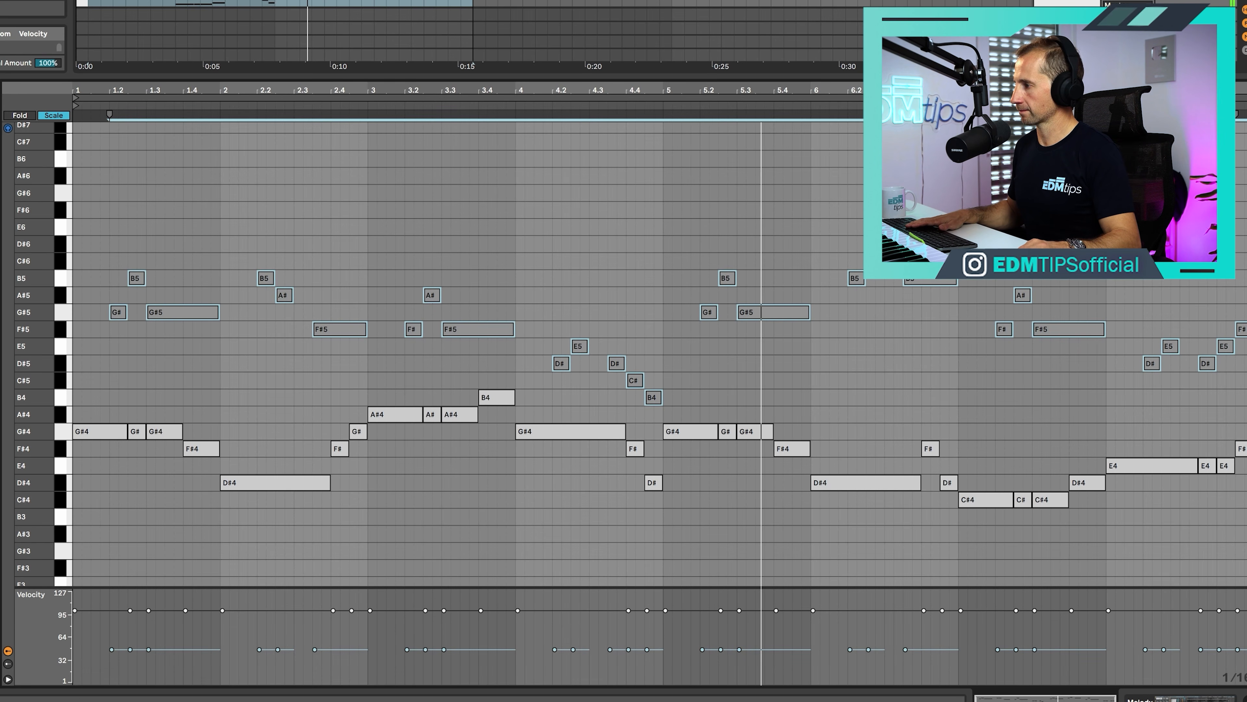
# Step: Stop playback, select only the lower main-melody notes across the clip, and raise their velocity to 115
pyautogui.press('space')
pyautogui.click(1110, 522)
pyautogui.moveTo(1108, 518); pyautogui.dragTo(68, 399)
pyautogui.keyDown('shift'); pyautogui.click(649, 397); pyautogui.keyUp('shift')
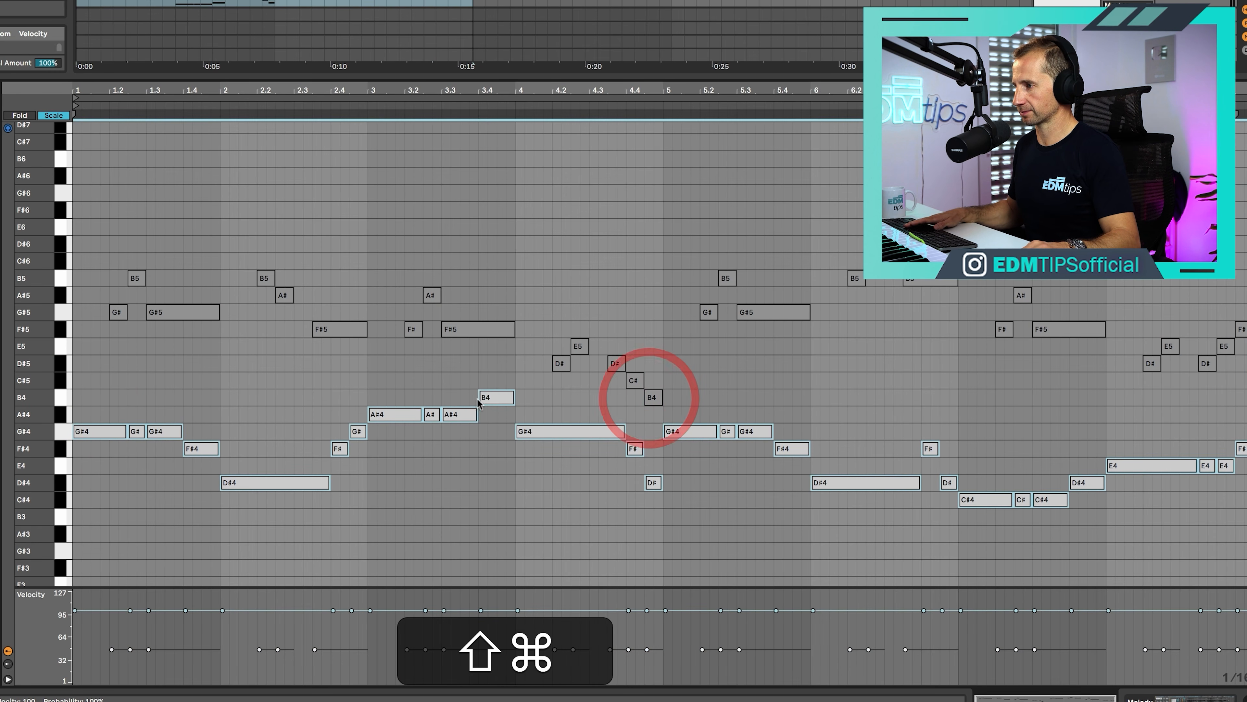
pyautogui.moveTo(493, 399); pyautogui.dragTo(493, 393)
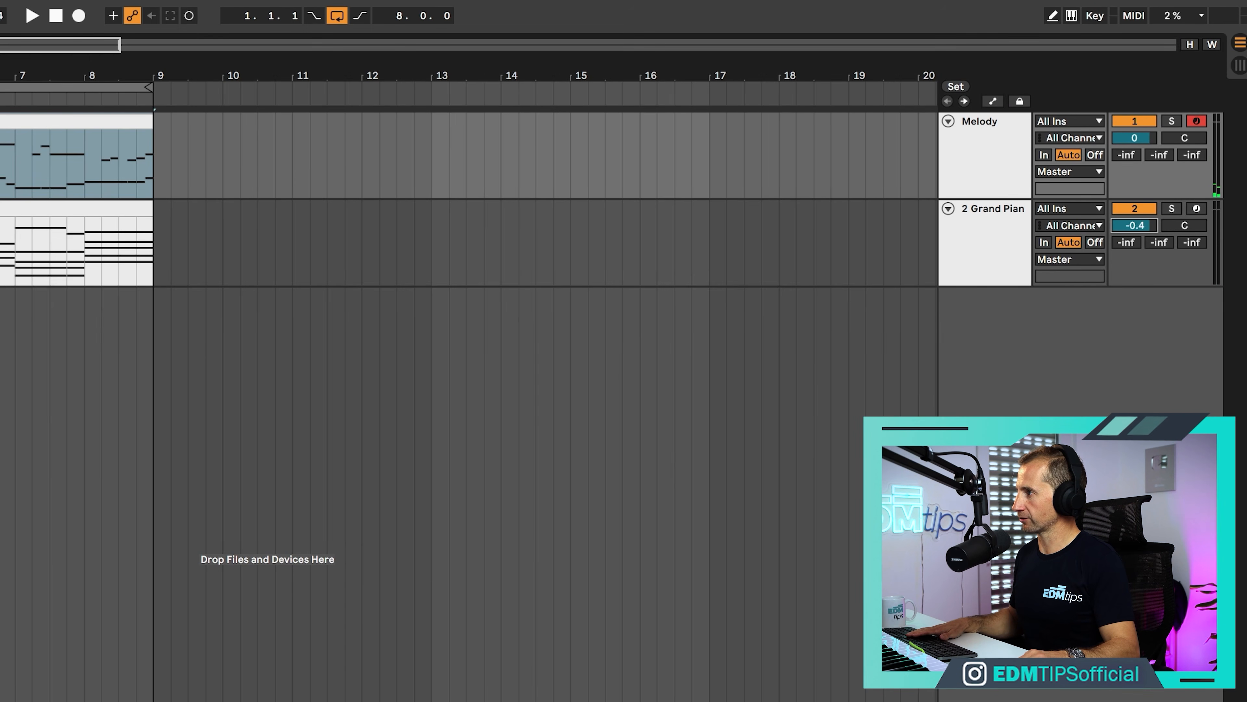
# Step: Lower the Grand Piano track's volume during playback, return to the Melody clip, and clear the note selection
pyautogui.press('space')
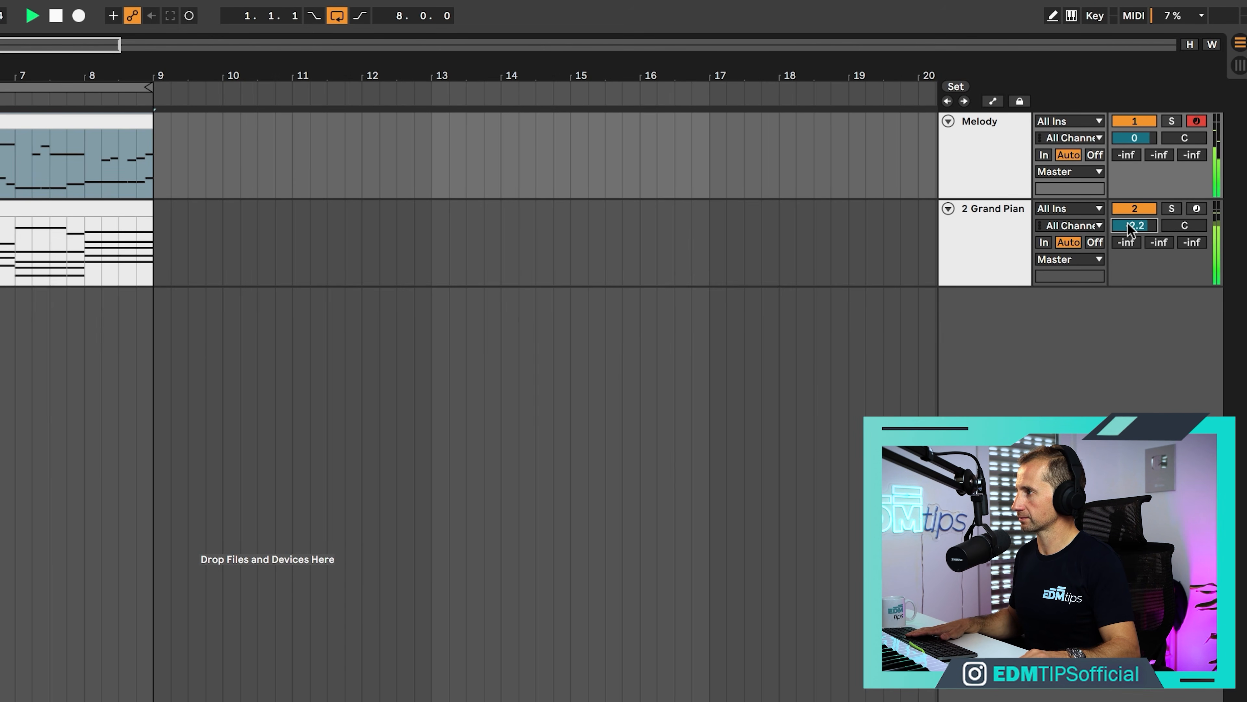
pyautogui.click(1007, 170)
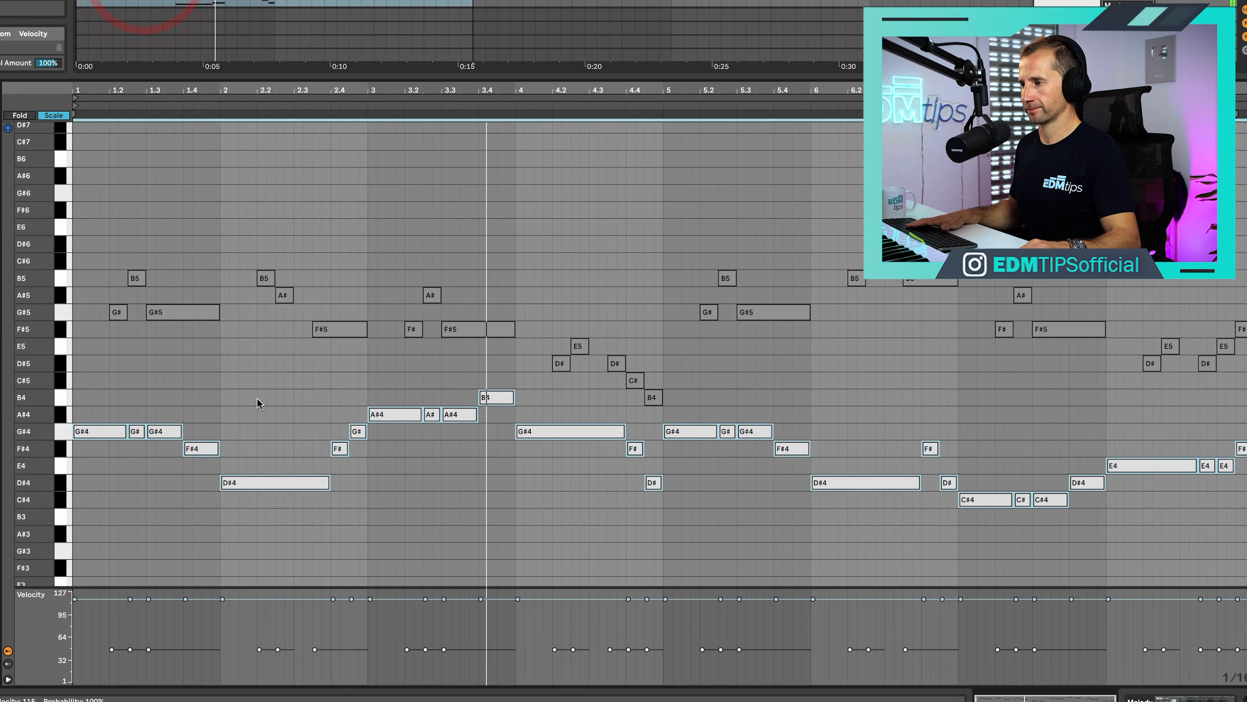
pyautogui.press('space')
pyautogui.click(410, 453)
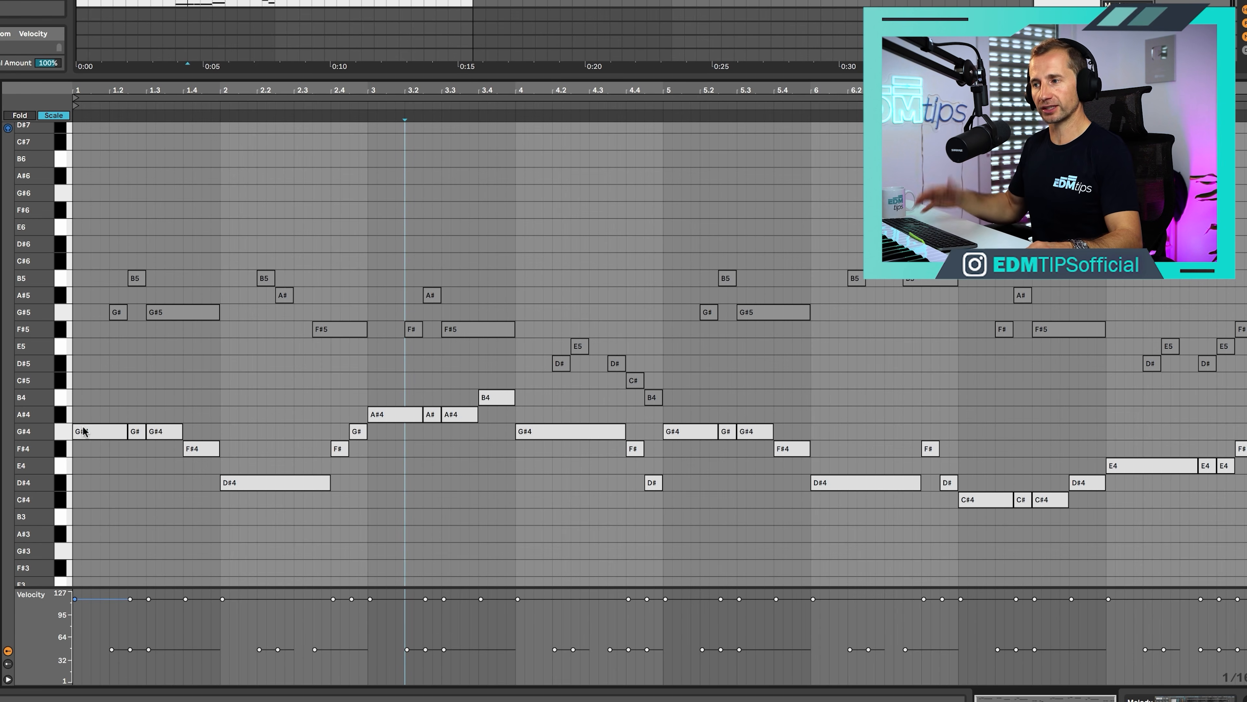
# Step: Raise the velocity of the first G#4 in bar 1 and the long D#4 in bar 2 to 127, and play from bar 2
pyautogui.press('space')
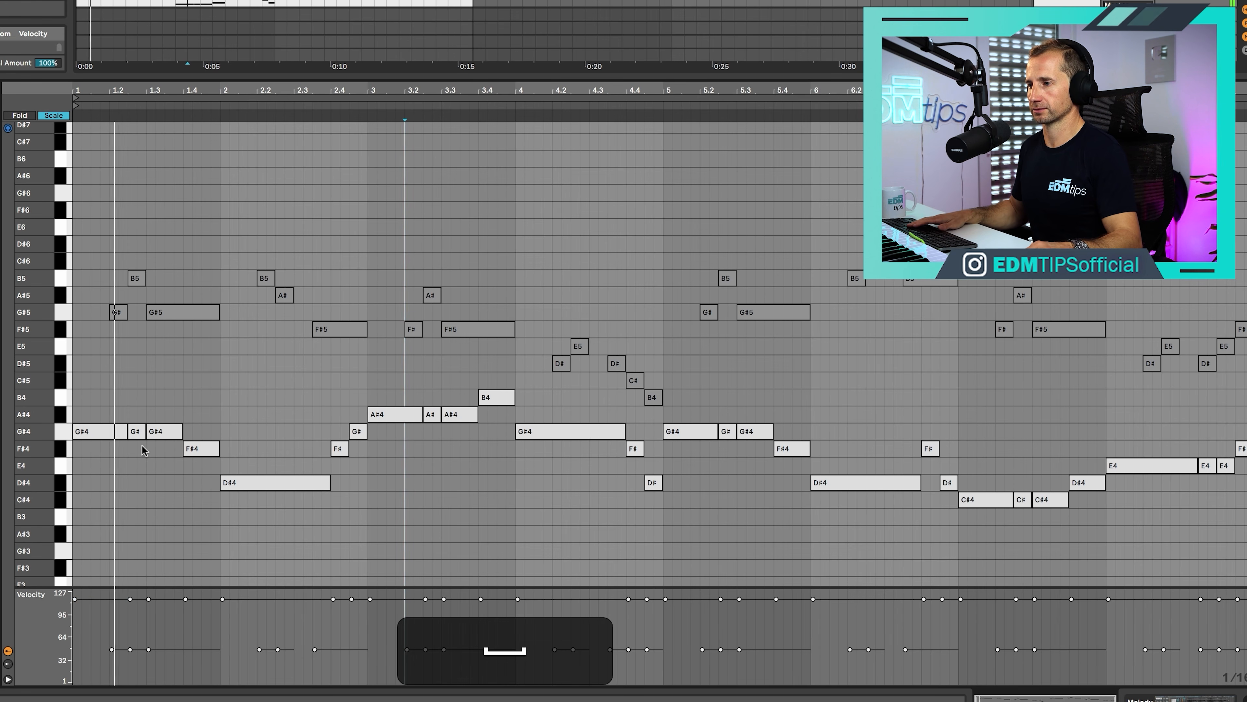
pyautogui.press('super+space')
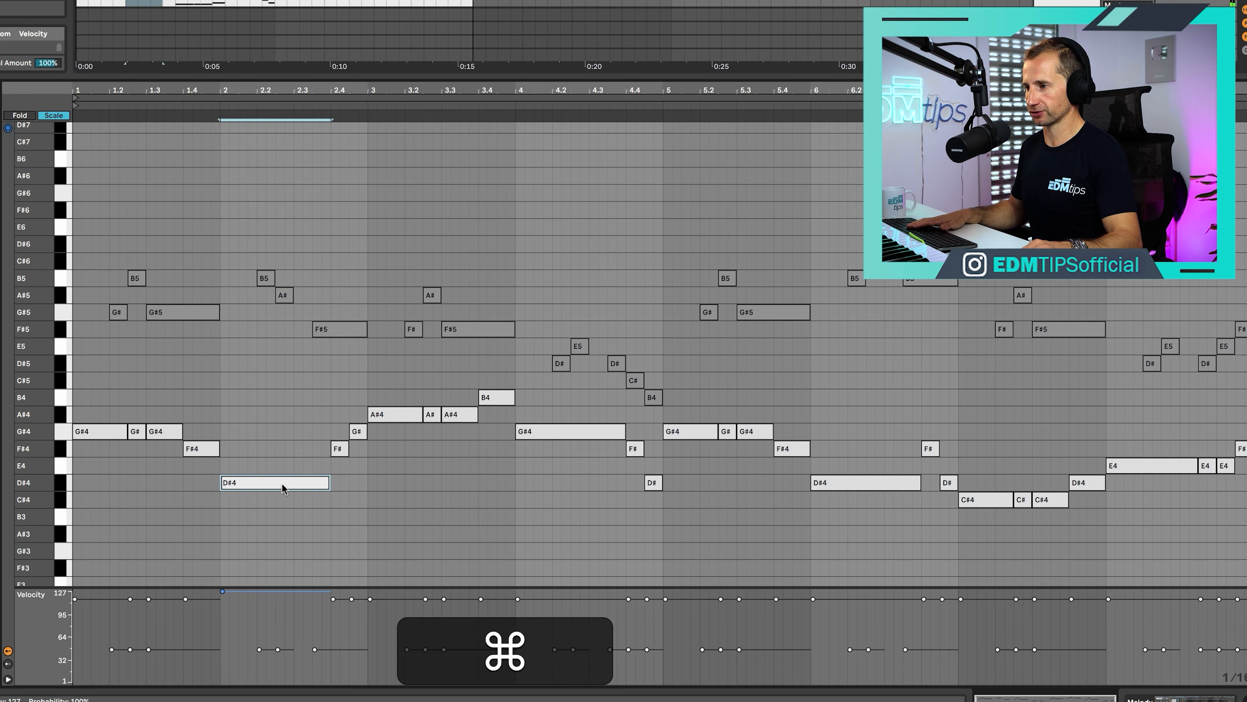
pyautogui.click(120, 432)
pyautogui.press('super+space')
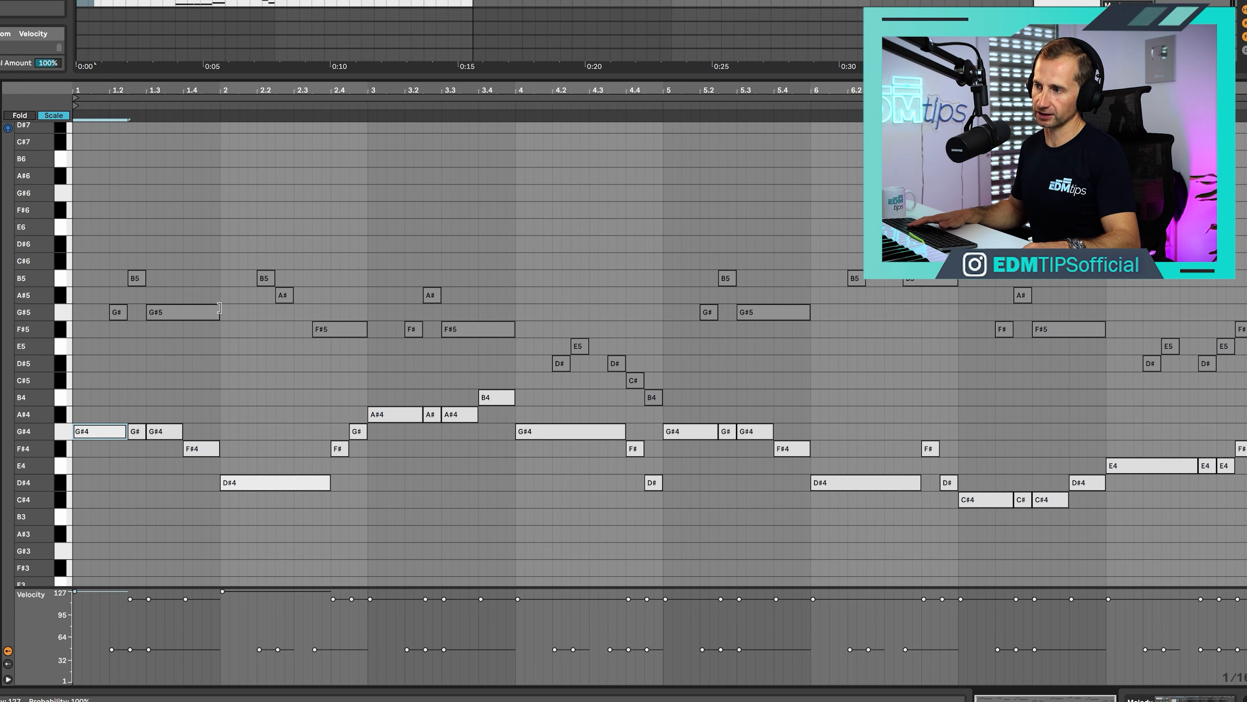
pyautogui.click(228, 360)
pyautogui.press('space')
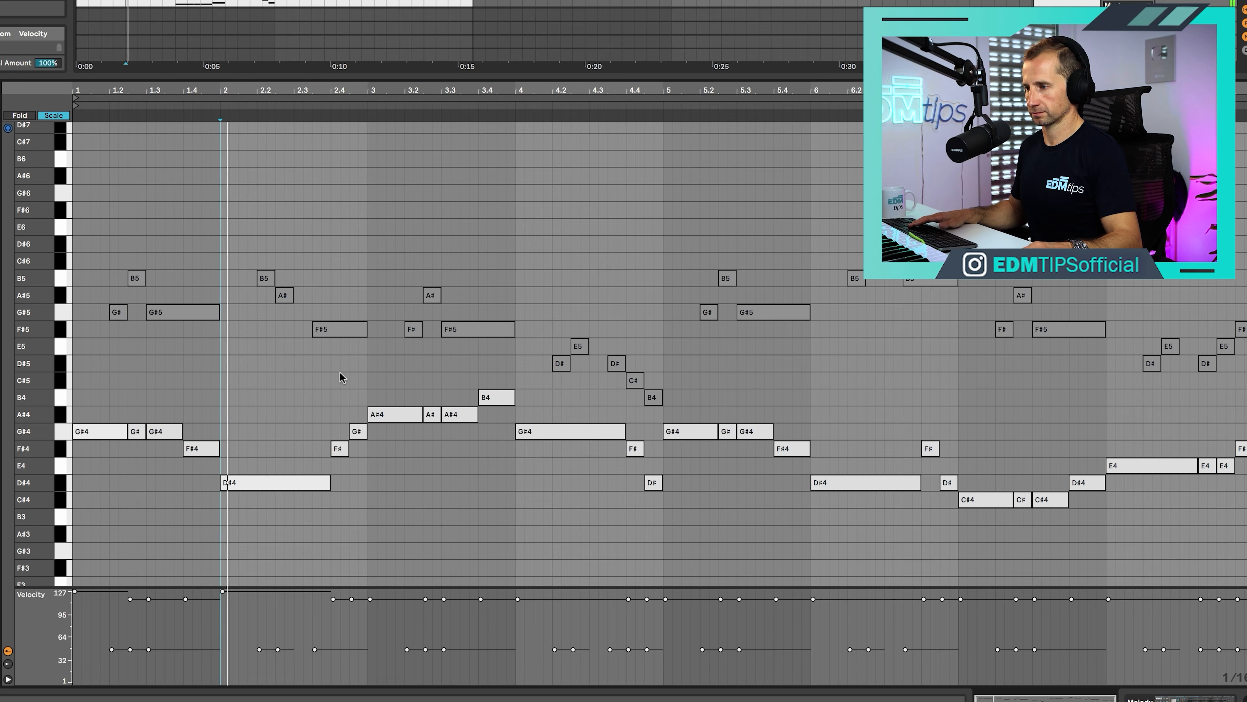
pyautogui.press('space')
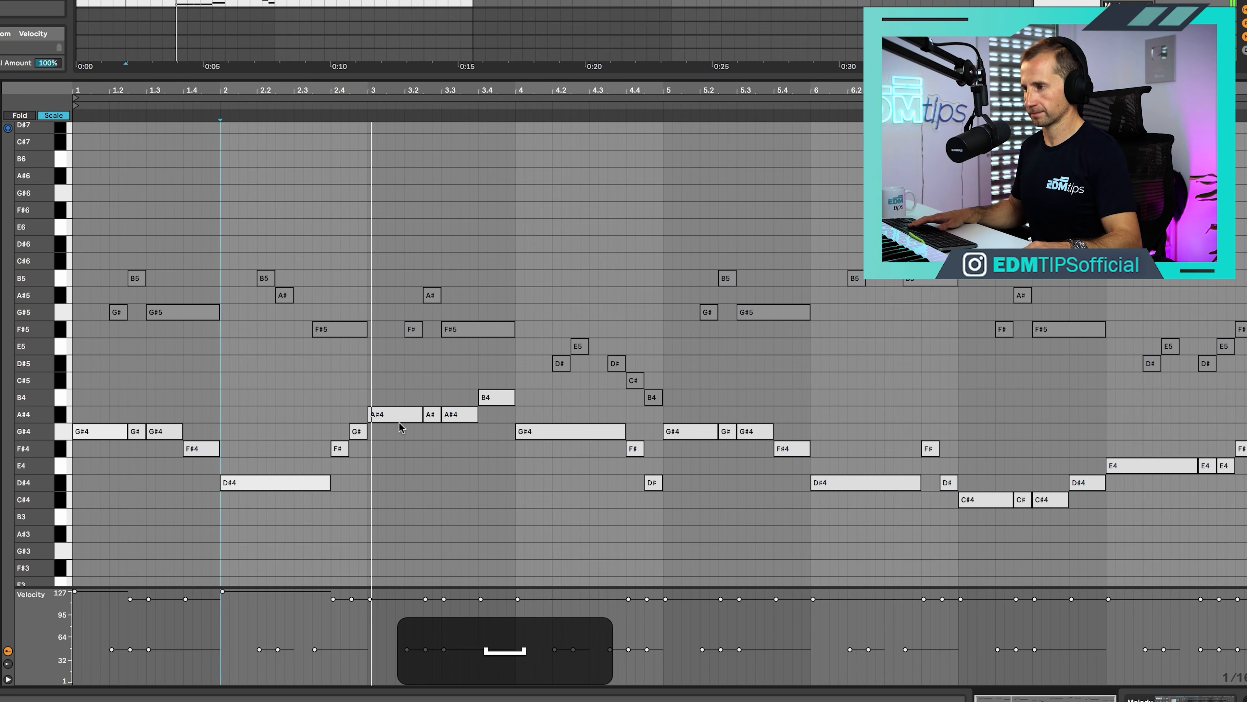
# Step: Raise the first A#4 in bar 3 to velocity 127, lower all main-melody notes together to about 80–88, and clear the selection
pyautogui.moveTo(398, 413); pyautogui.dragTo(398, 393)
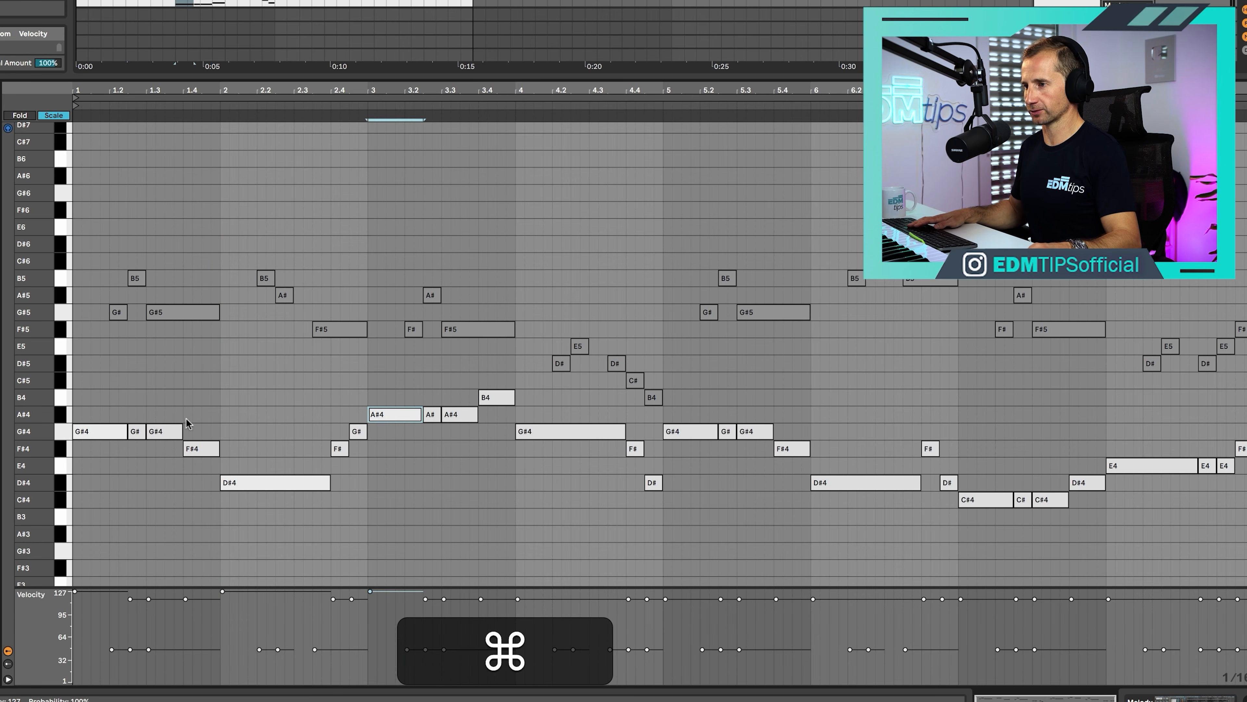
pyautogui.moveTo(79, 400); pyautogui.dragTo(1138, 640)
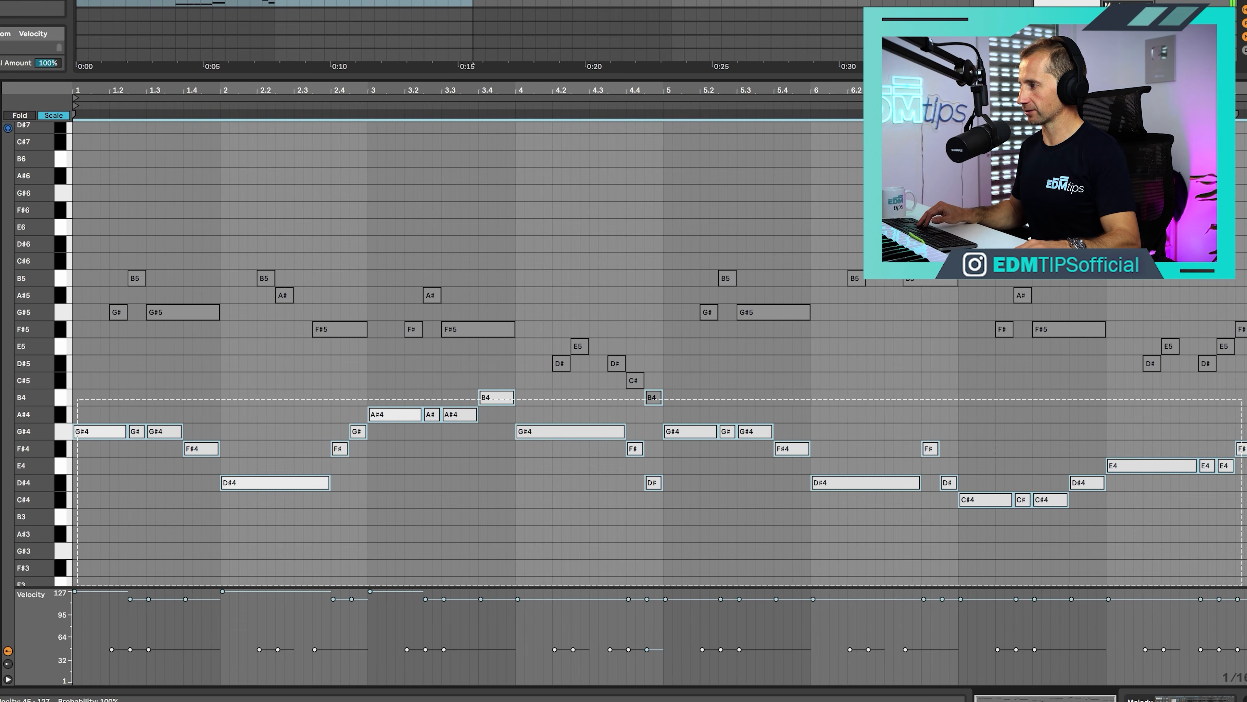
pyautogui.moveTo(1243, 585); pyautogui.dragTo(1227, 572)
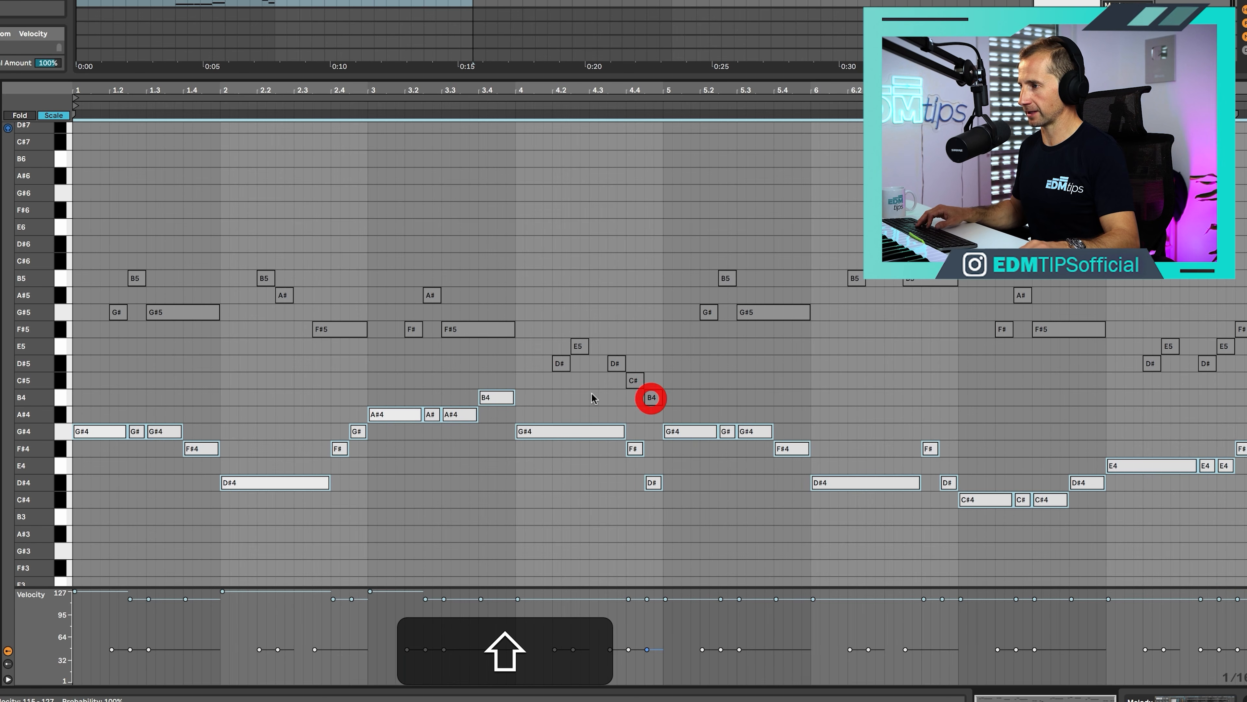
pyautogui.moveTo(496, 397); pyautogui.dragTo(496, 417)
pyautogui.click(259, 403)
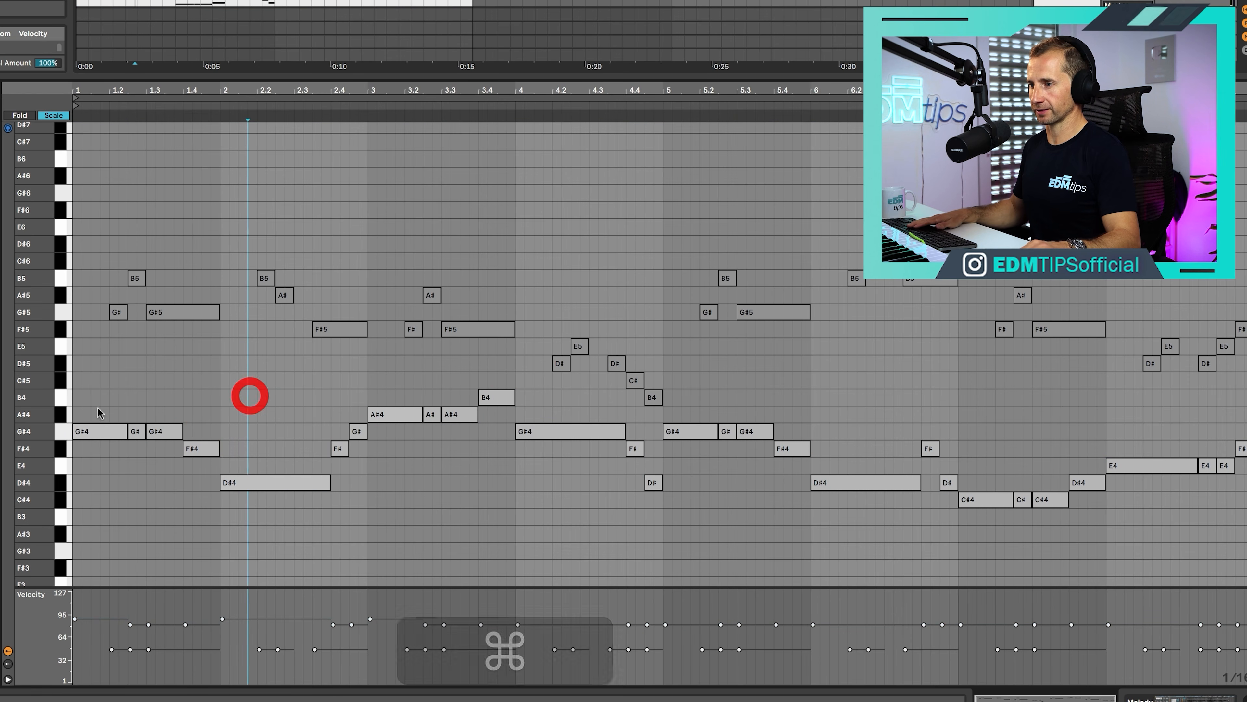
# Step: Select the main-melody note that opens each of the eight bars, raise their velocity to 127, and start playback
pyautogui.click(89, 432)
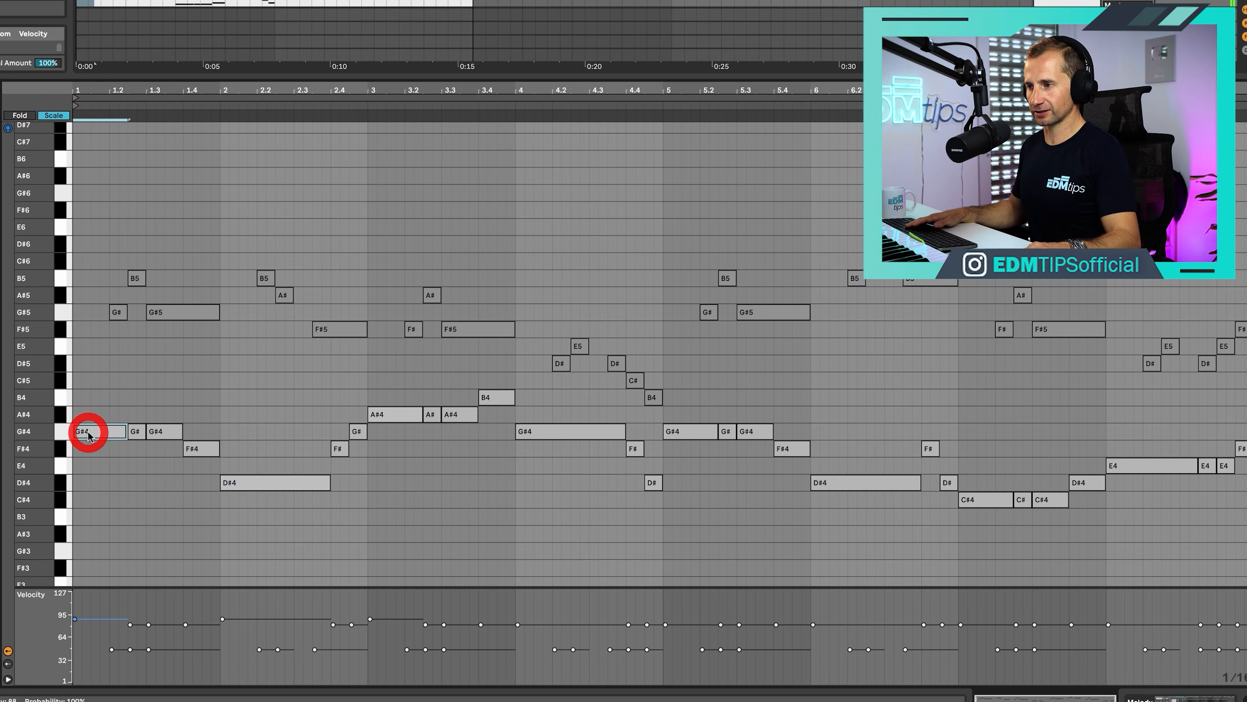
pyautogui.keyDown('shift'); pyautogui.click(259, 482); pyautogui.keyUp('shift')
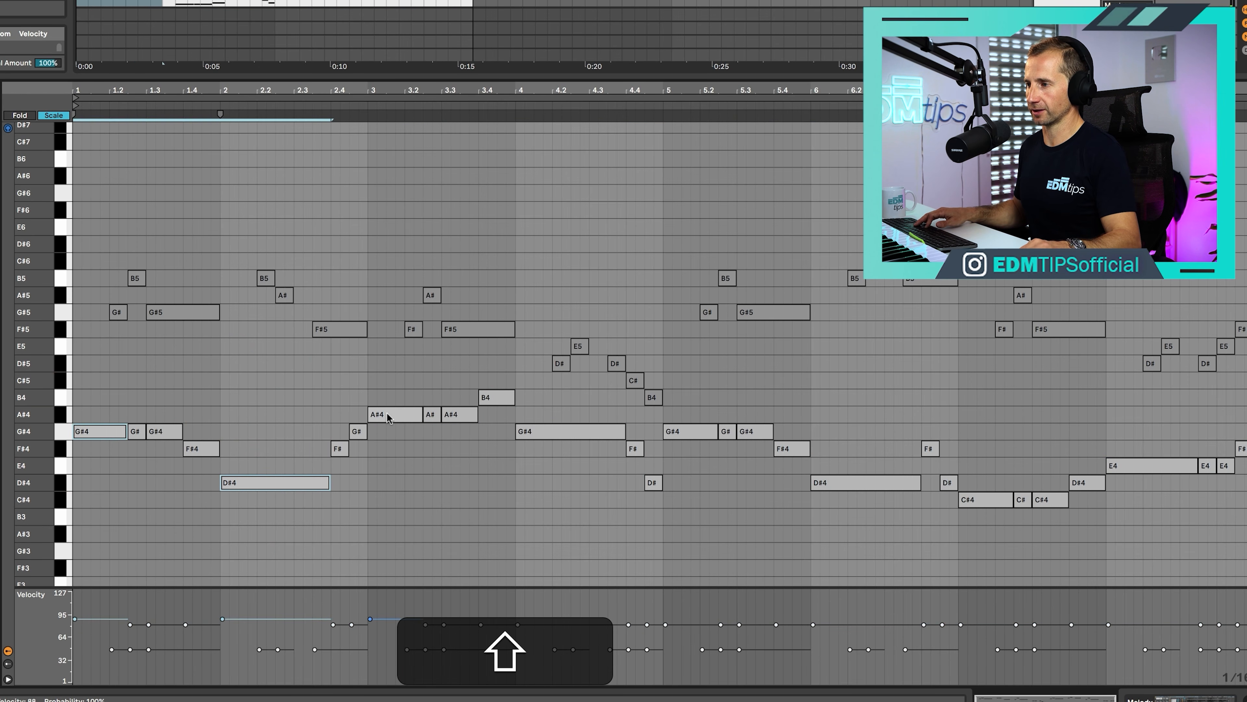
pyautogui.keyDown('shift'); pyautogui.click(546, 432); pyautogui.keyUp('shift')
pyautogui.keyDown('shift'); pyautogui.click(696, 431); pyautogui.keyUp('shift')
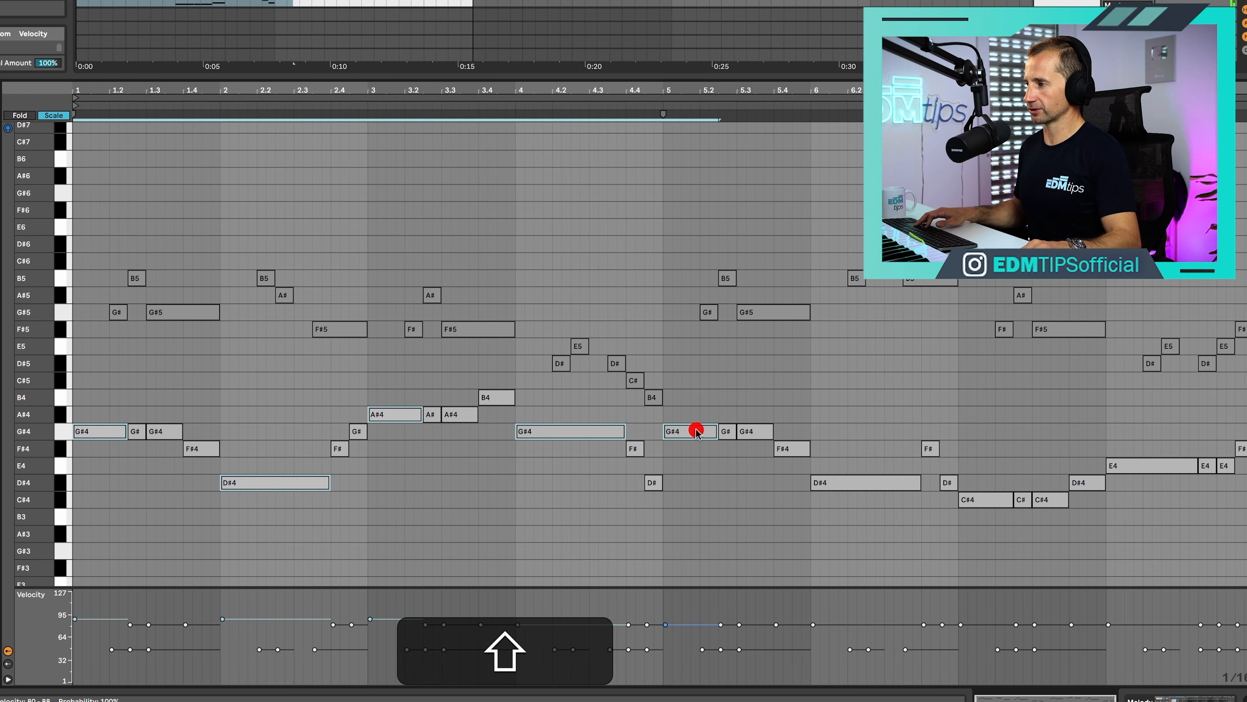
pyautogui.keyDown('shift'); pyautogui.click(835, 482); pyautogui.keyUp('shift')
pyautogui.keyDown('shift'); pyautogui.click(979, 501); pyautogui.keyUp('shift')
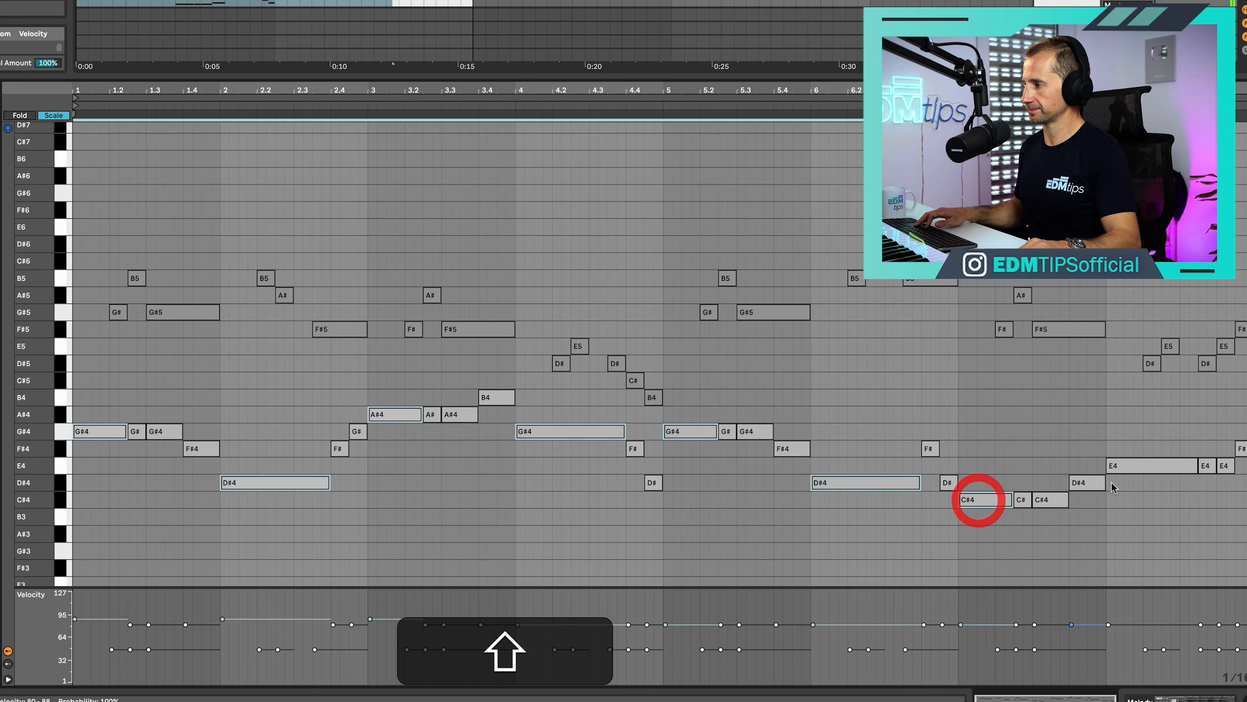
pyautogui.keyDown('shift'); pyautogui.click(1128, 462); pyautogui.keyUp('shift')
pyautogui.moveTo(1131, 464); pyautogui.dragTo(1131, 418)
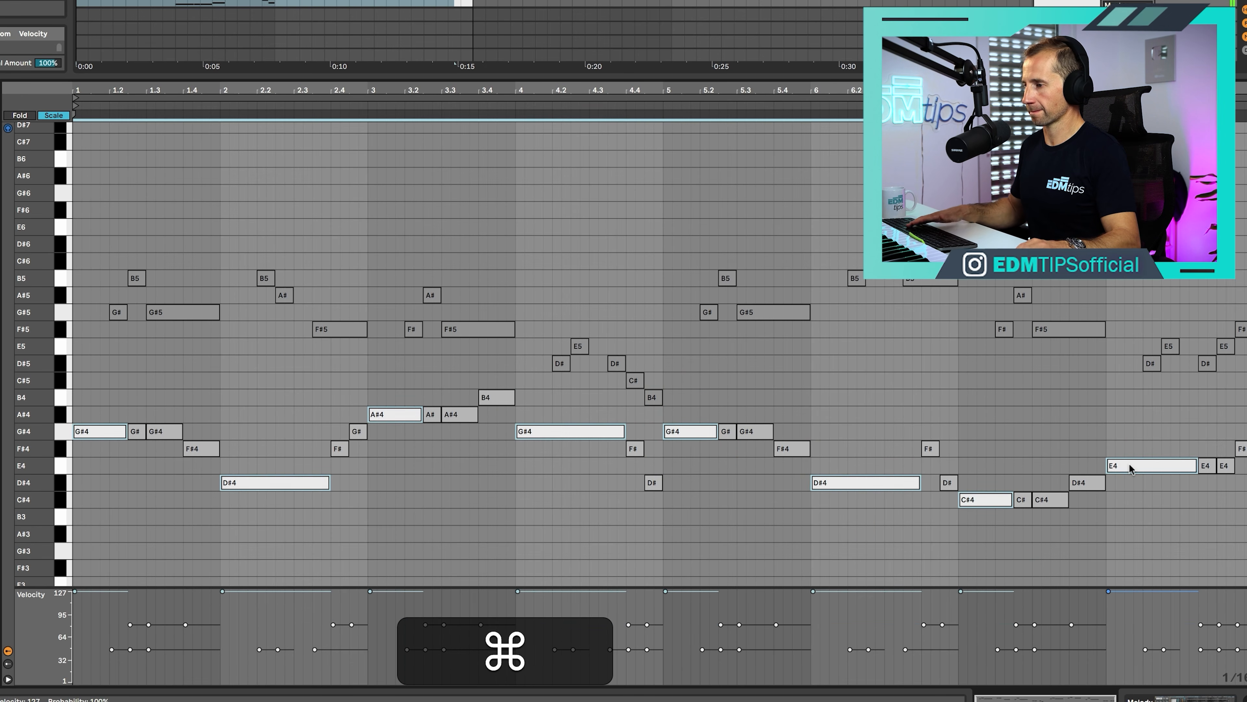
pyautogui.press('space')
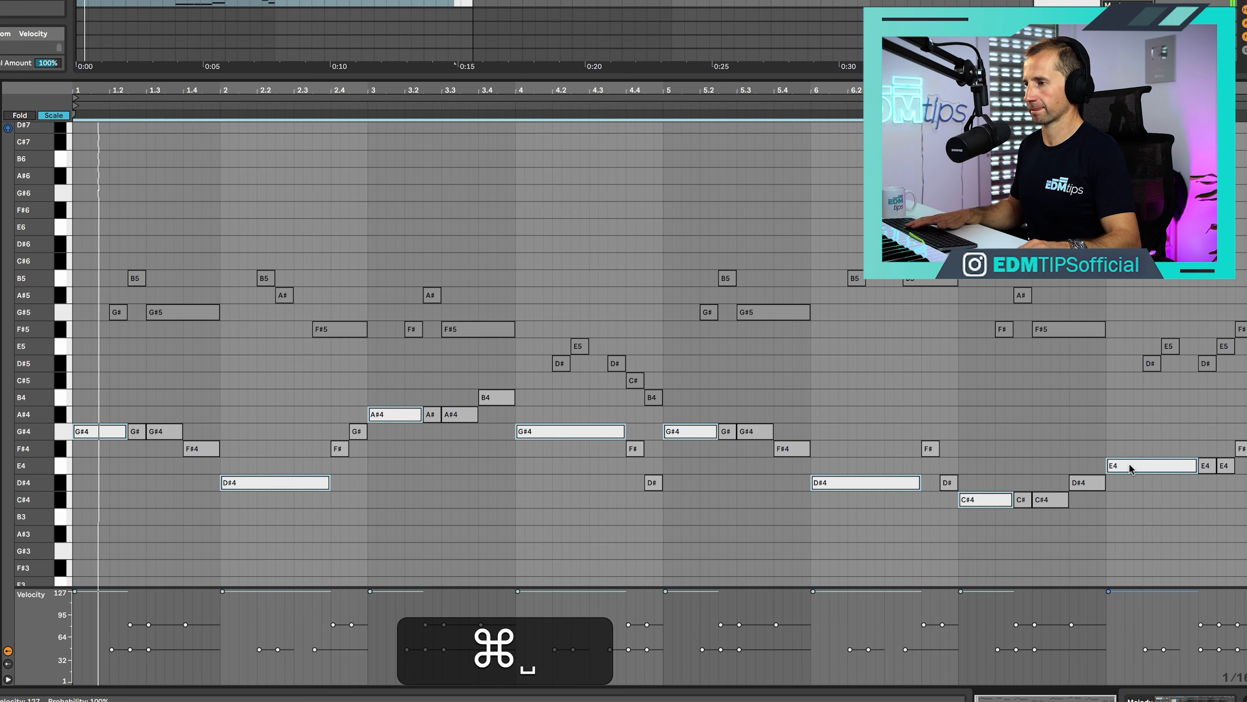
# Step: Clear the selection, stop playback, and examine the main-melody notes leading into bars 2 and 4
pyautogui.click(404, 505)
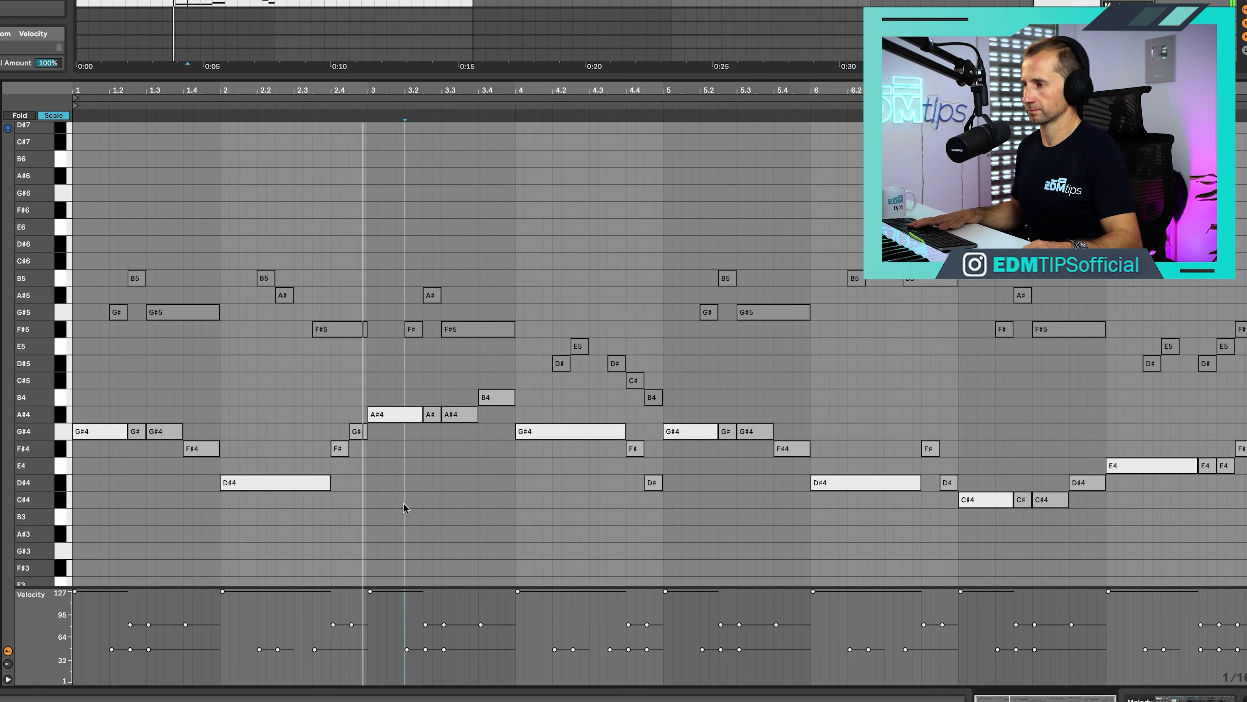
pyautogui.press('space')
pyautogui.click(510, 401)
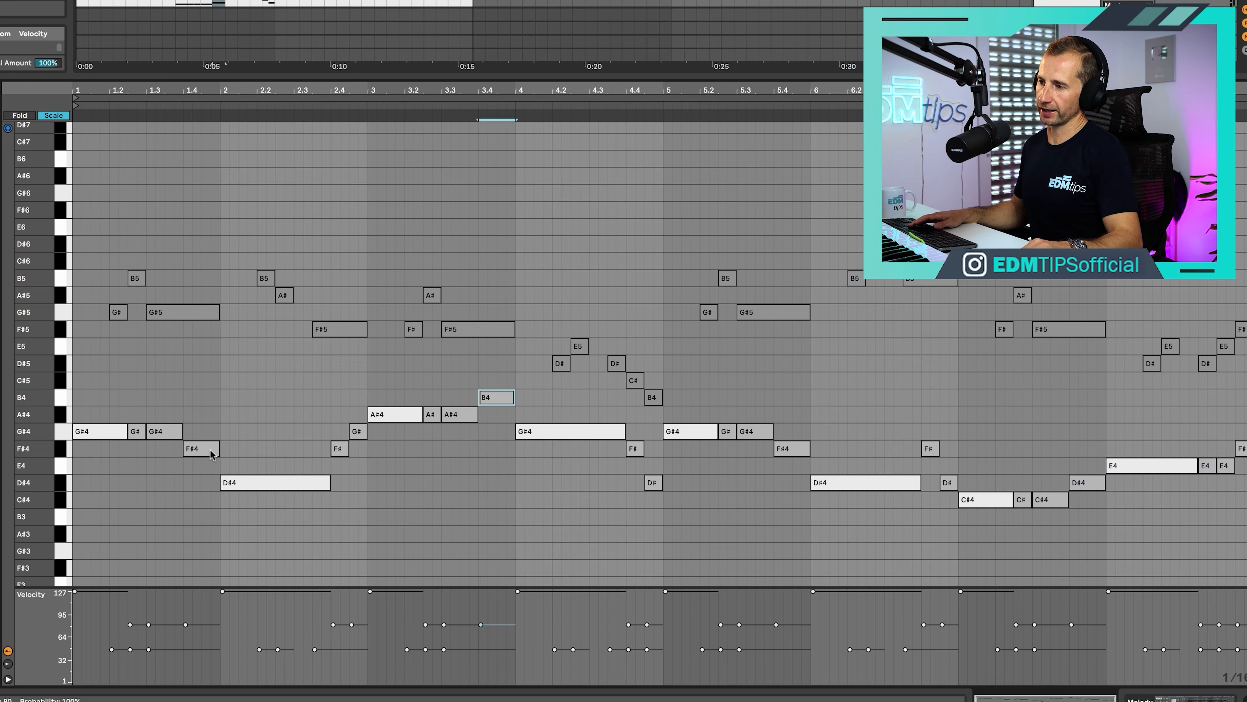
pyautogui.click(234, 484)
pyautogui.click(503, 398)
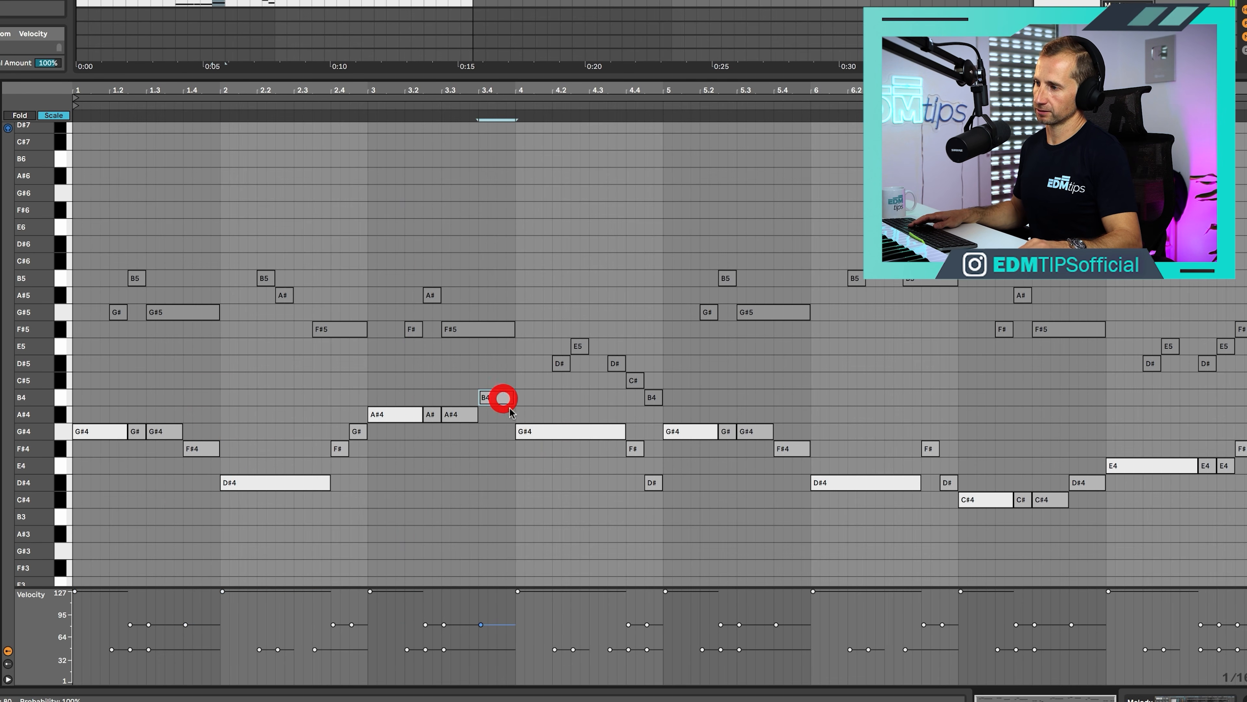
pyautogui.click(538, 432)
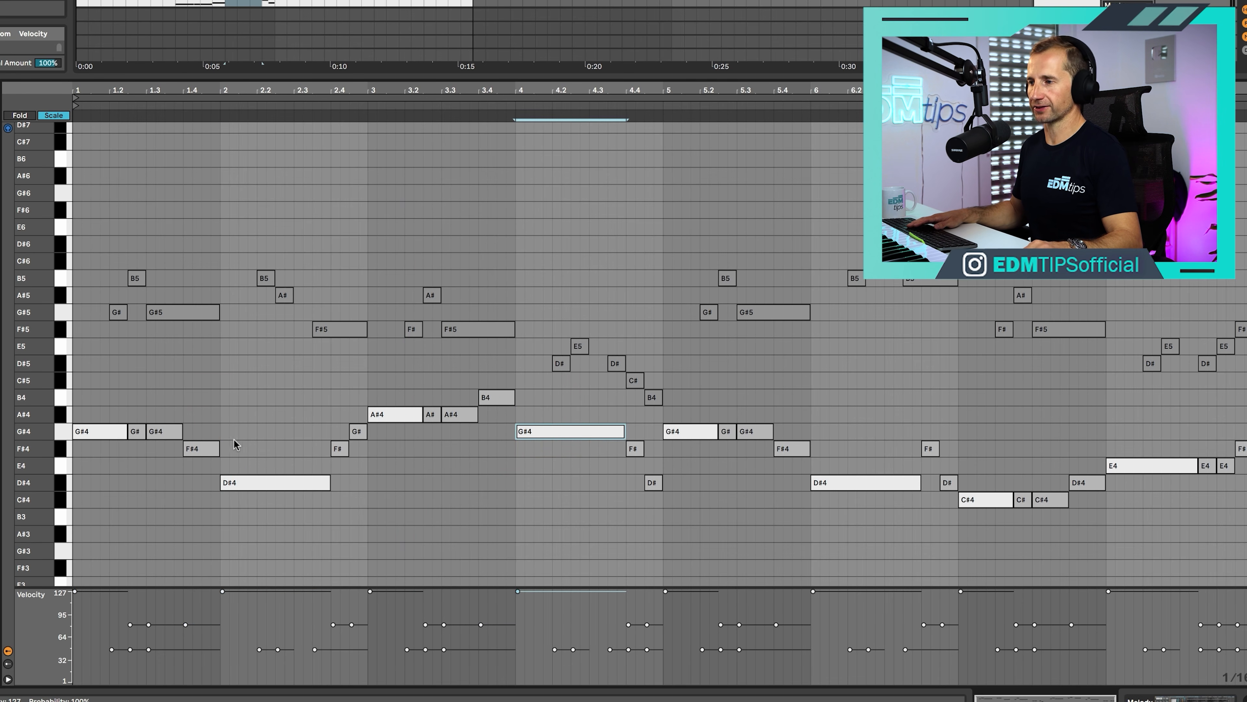
# Step: Raise the last main-melody notes of bars 1, 3, 5 and 7 to velocity 127, play the result, and stop
pyautogui.click(203, 449)
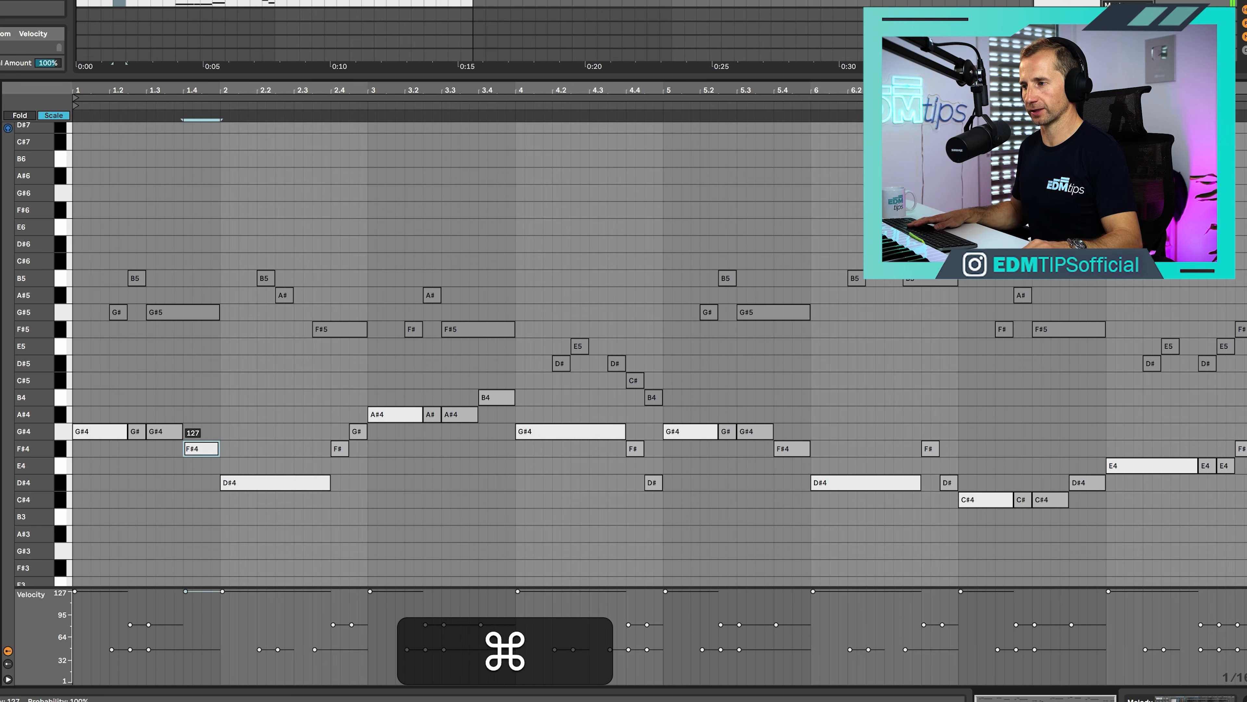
pyautogui.moveTo(490, 401); pyautogui.dragTo(490, 391)
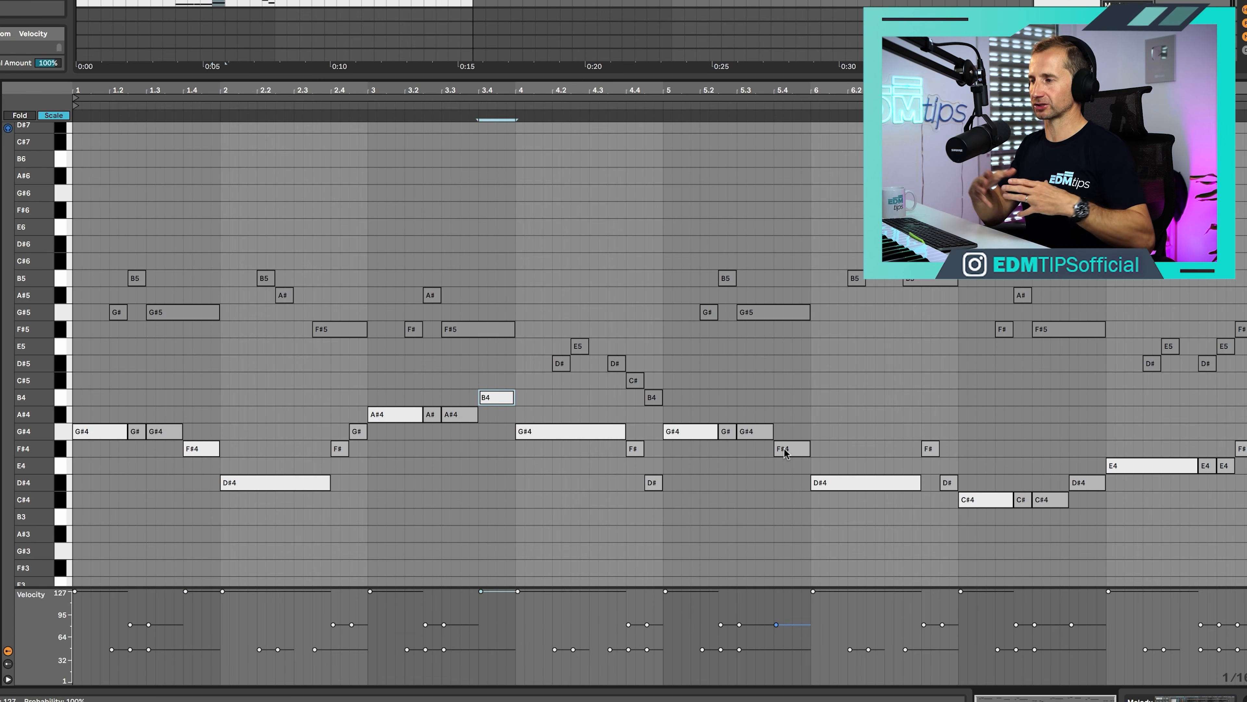
pyautogui.press('super')
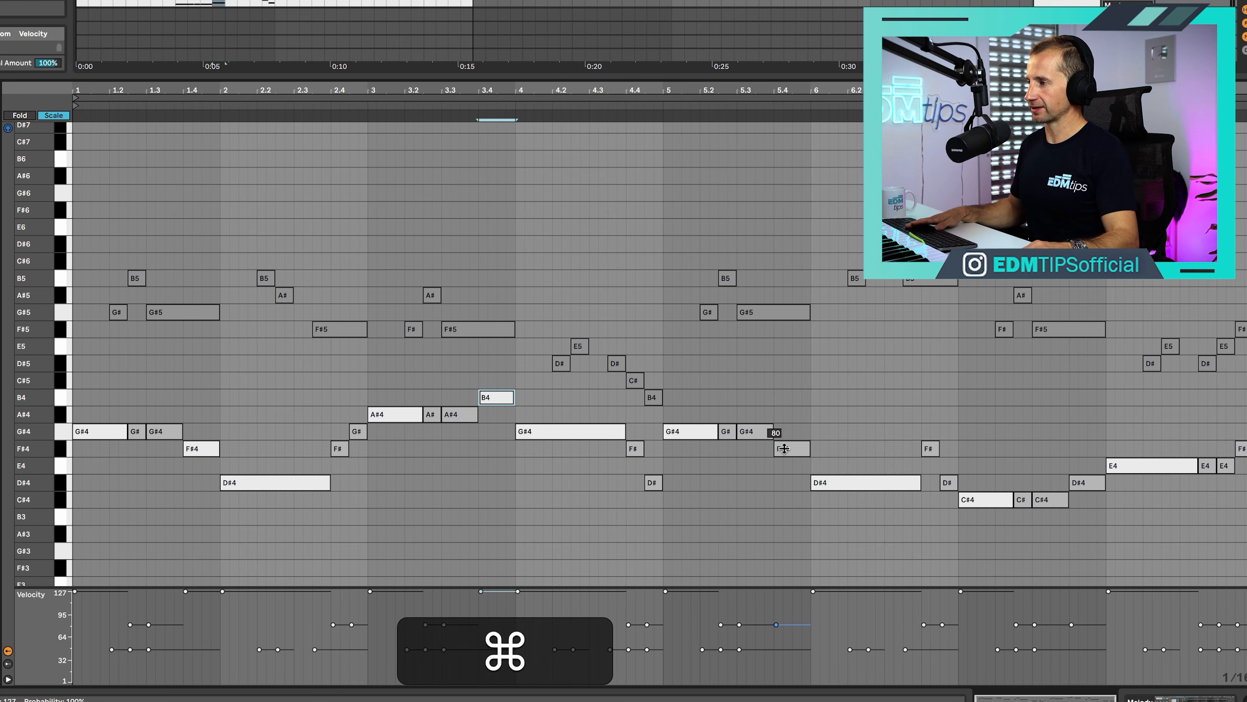
pyautogui.click(1086, 480)
pyautogui.press('space')
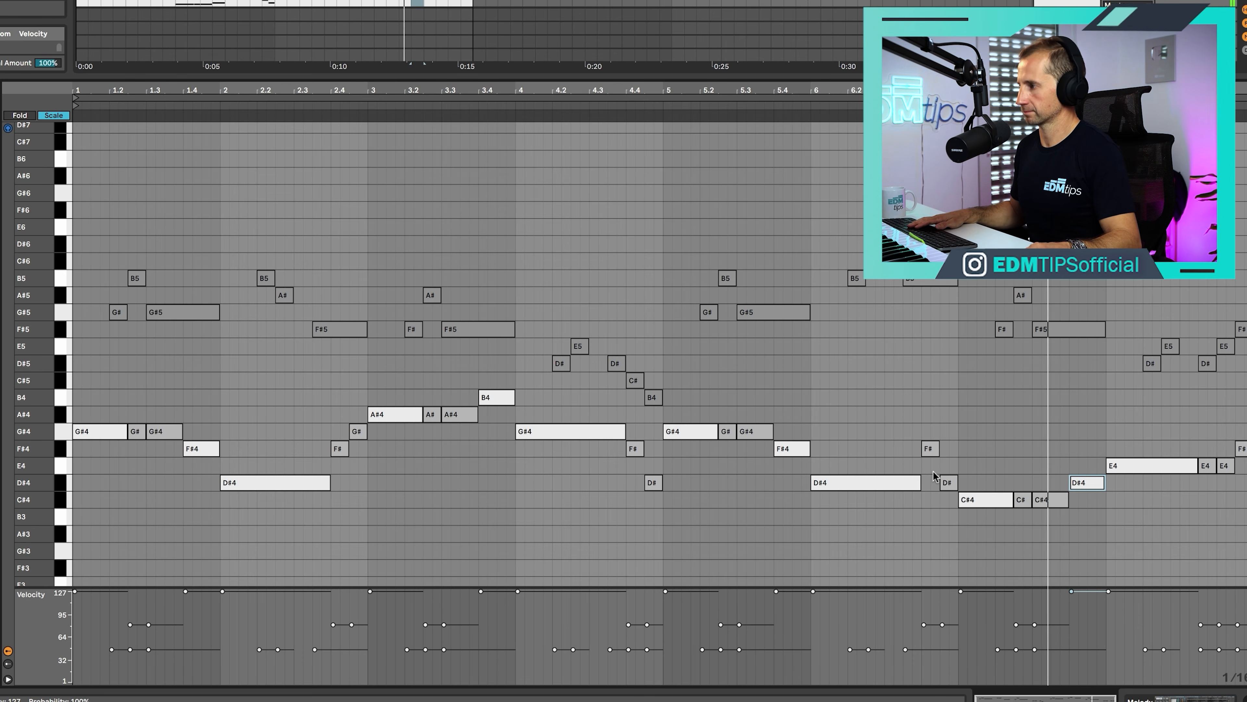
pyautogui.press('space')
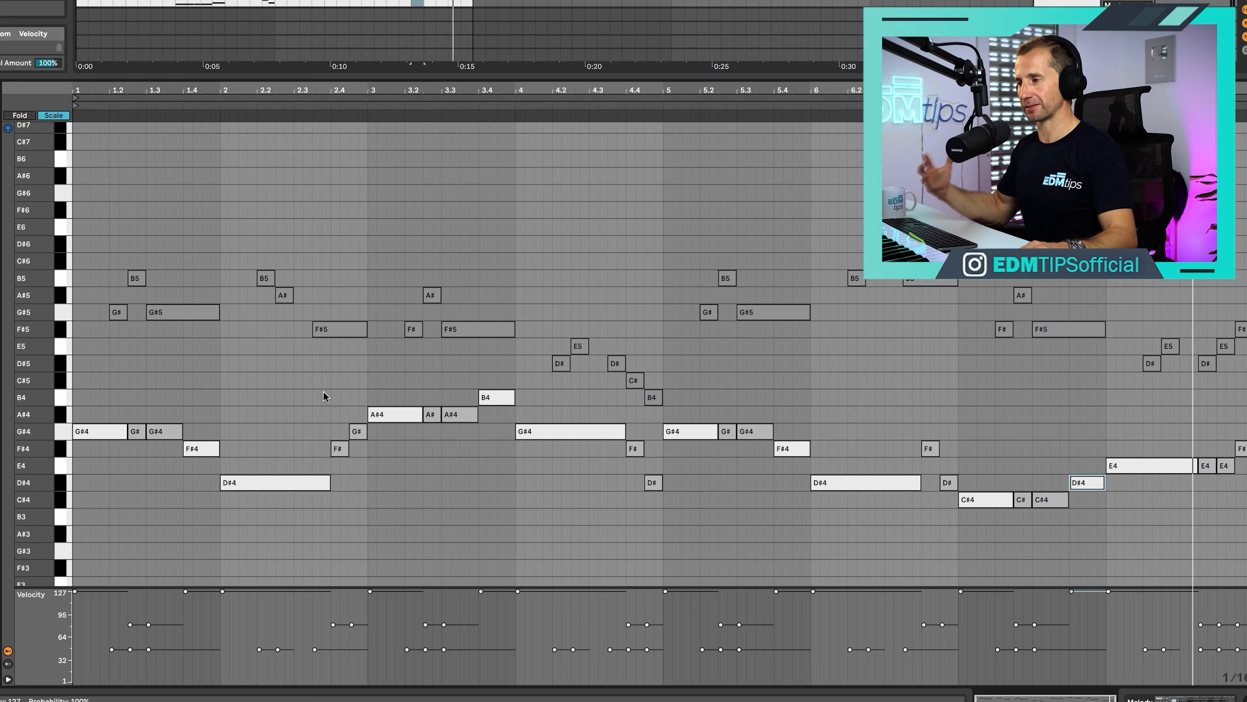
pyautogui.click(315, 396)
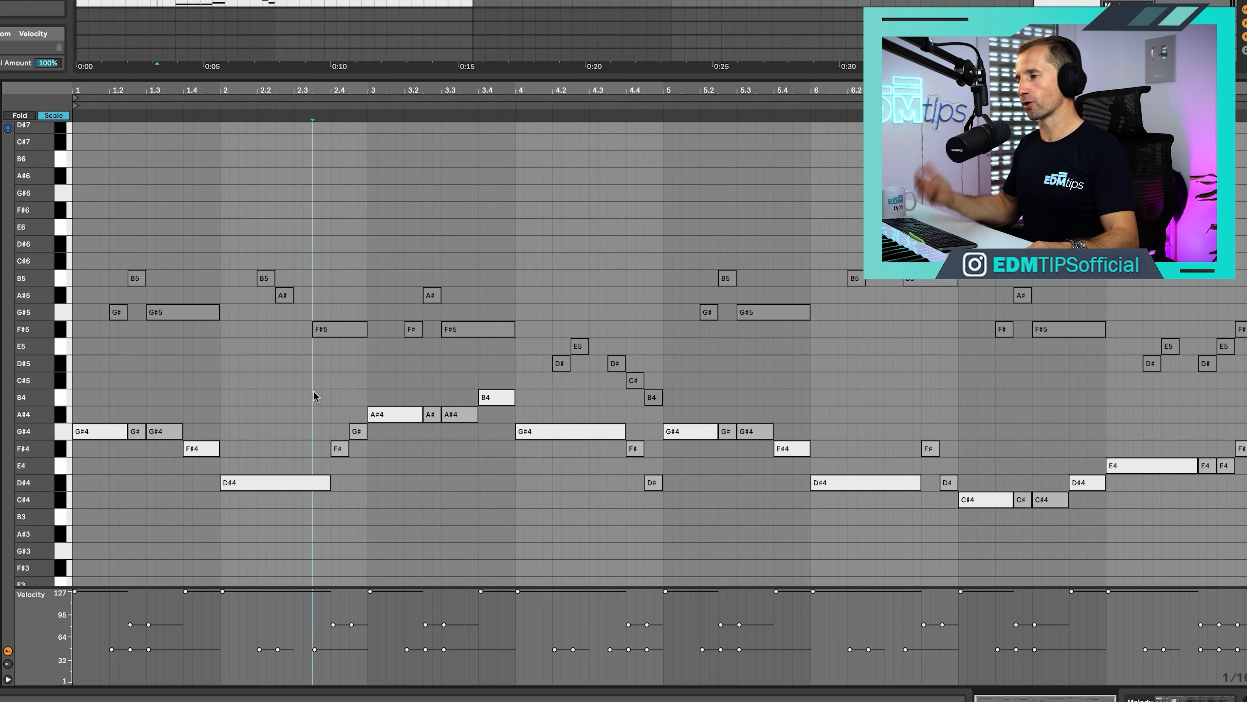
# Step: Select every note in the Melody clip, randomize the velocities with an amount of 90, and play the result briefly
pyautogui.press('super+a')
pyautogui.moveTo(340, 587); pyautogui.dragTo(370, 545)
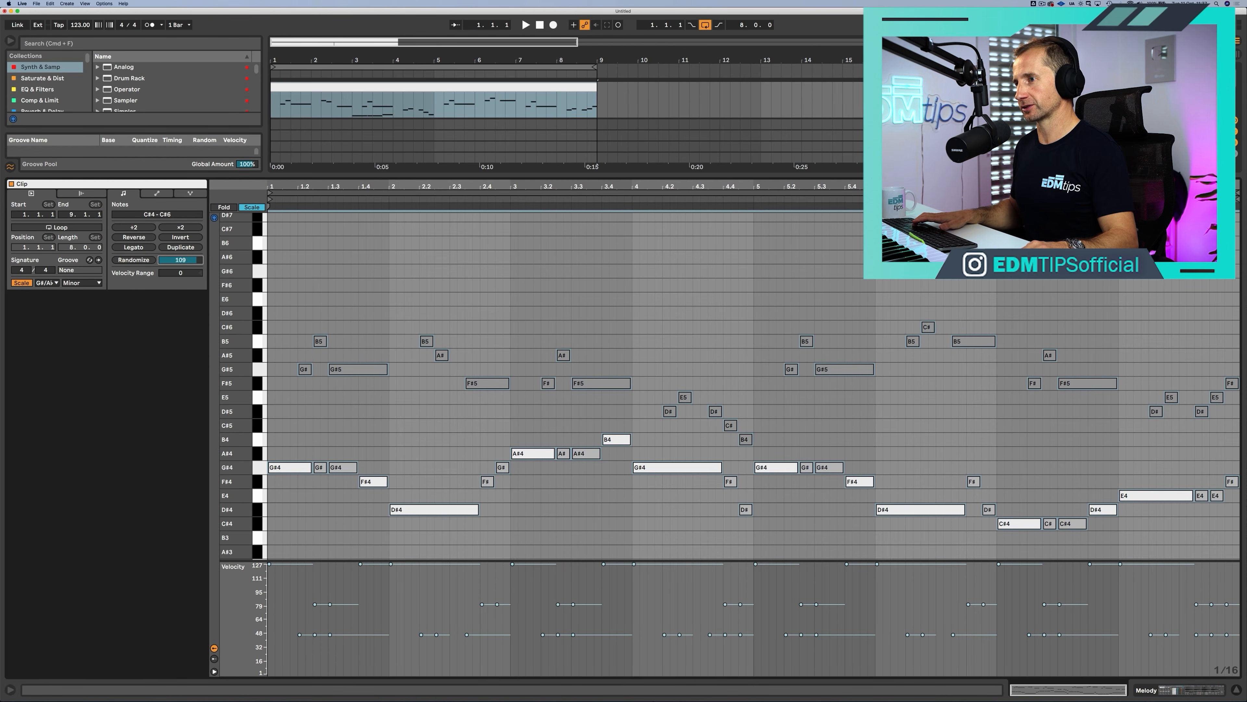
pyautogui.click(142, 261)
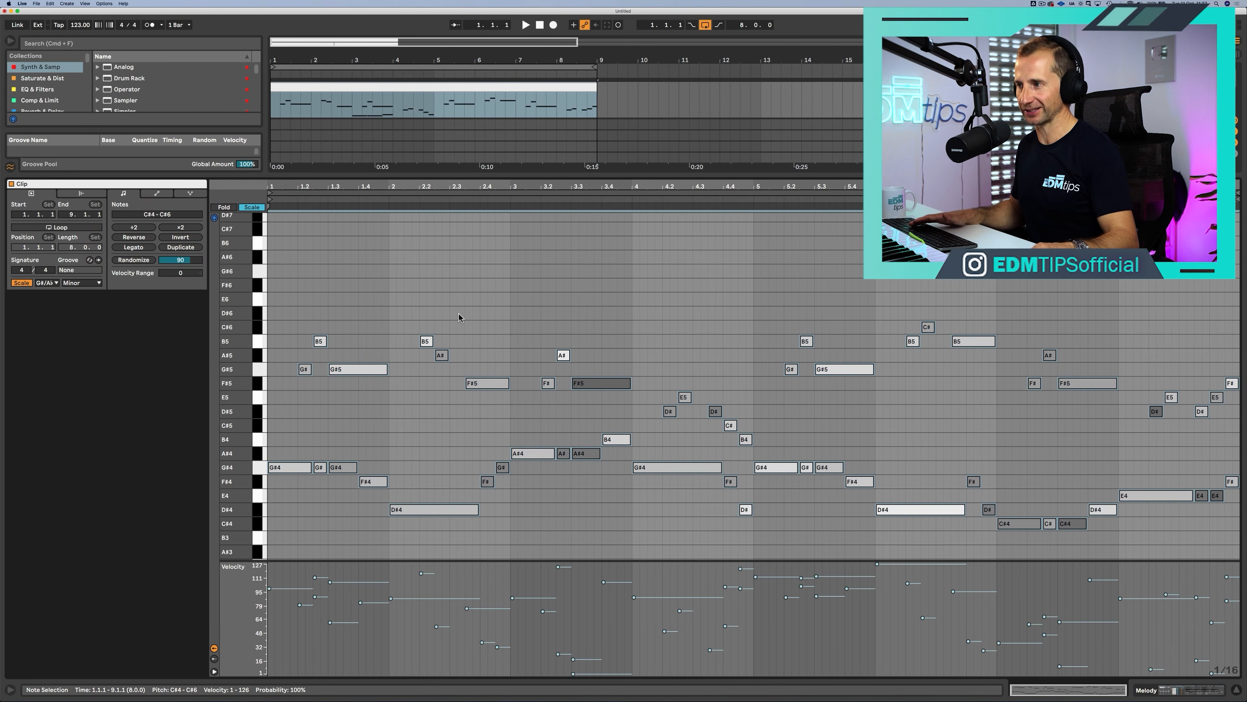
pyautogui.press('space')
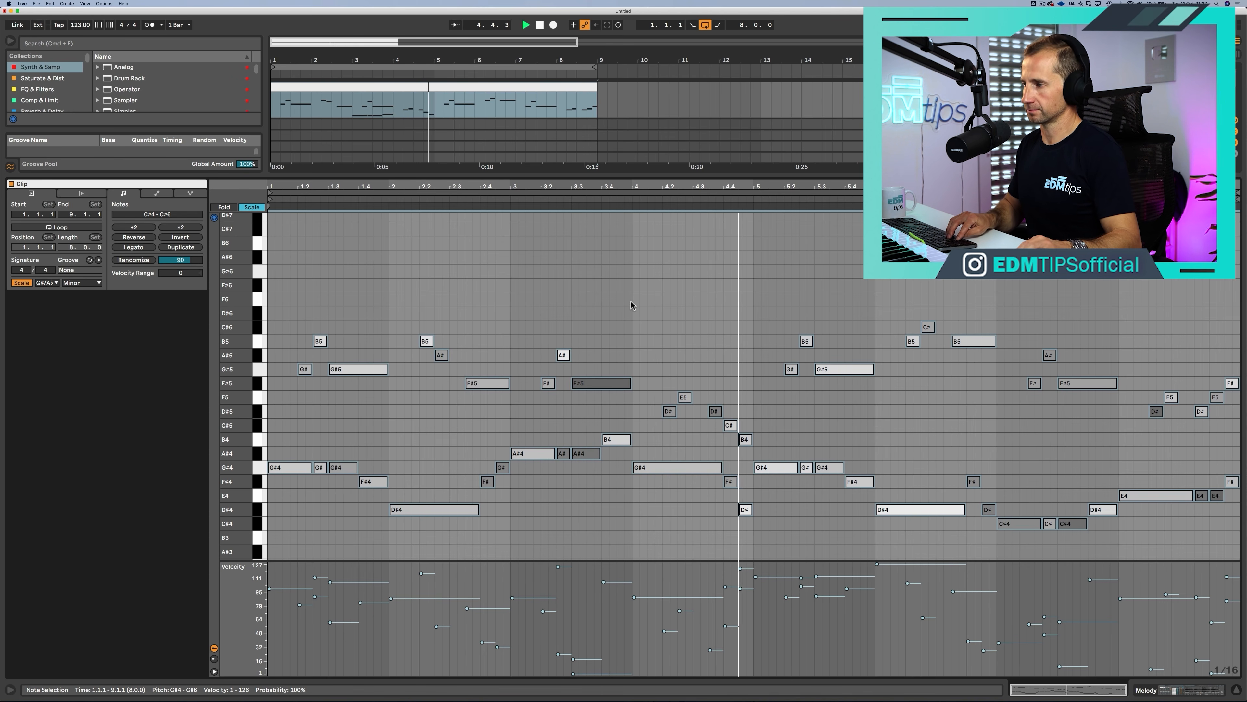
pyautogui.press('space')
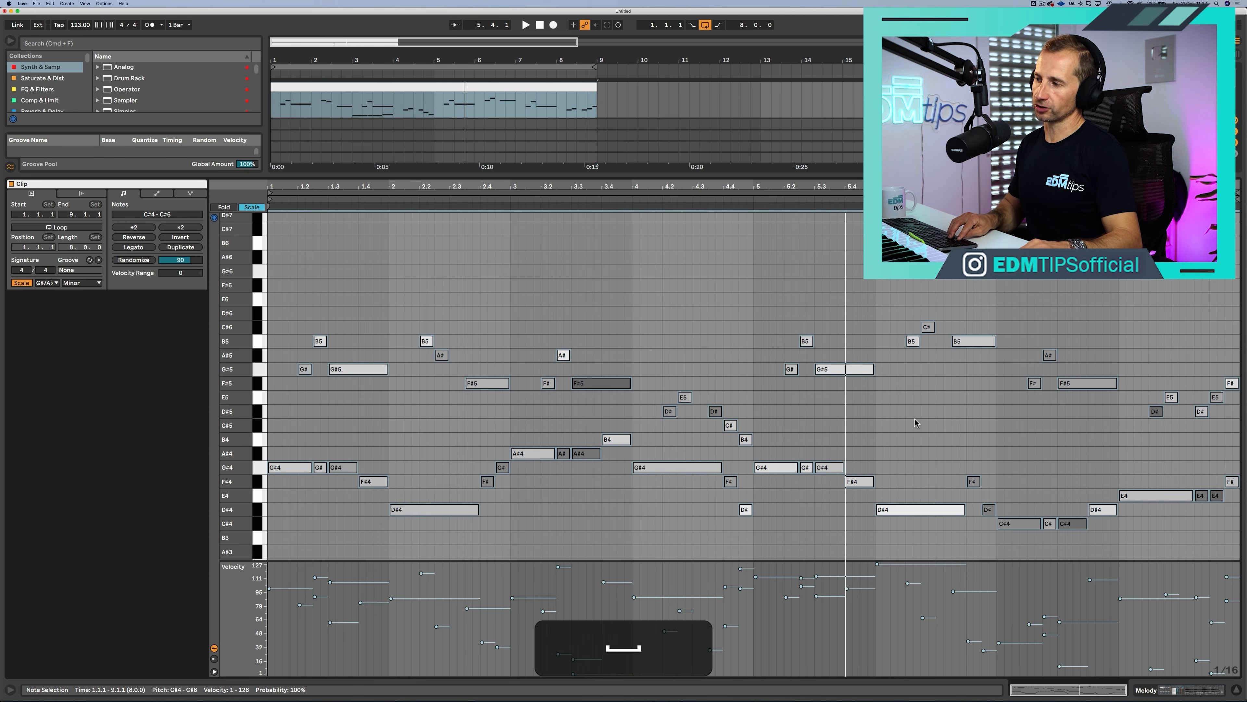
# Step: Select the main melody's accented notes around the bar changes, raise their velocity to about 127, and audition the clip
pyautogui.click(436, 468)
pyautogui.click(291, 467)
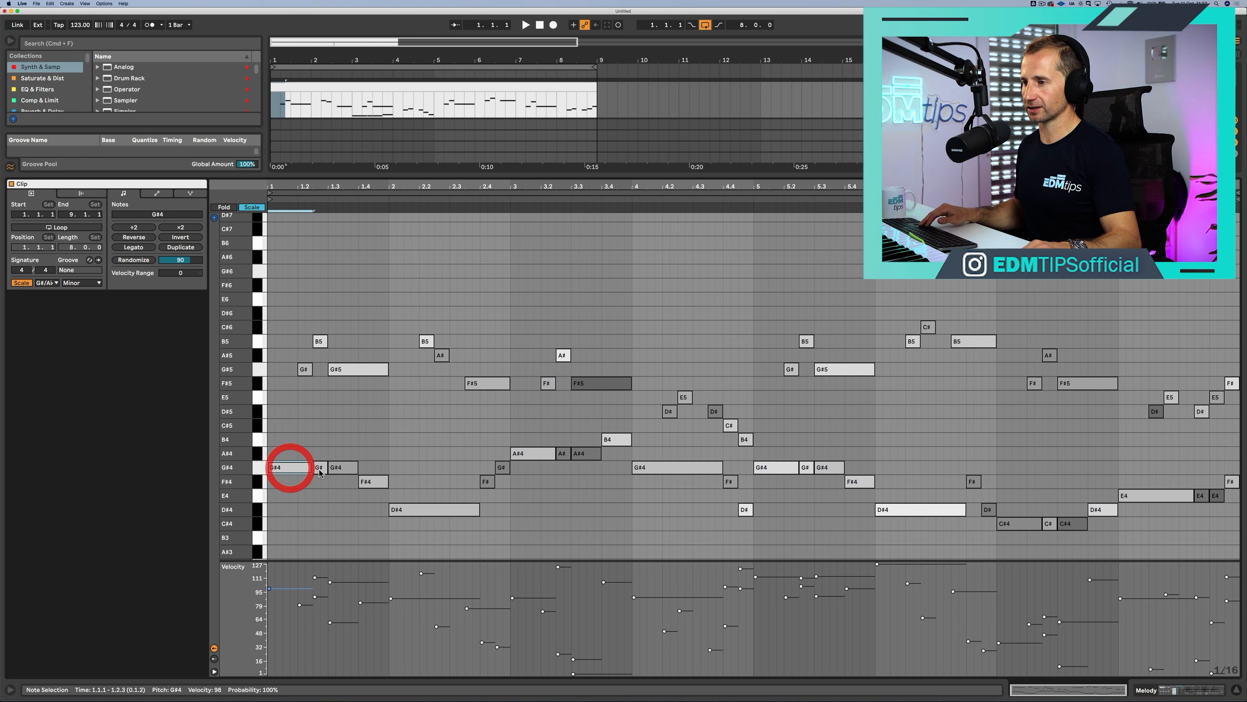
pyautogui.keyDown('shift'); pyautogui.click(375, 483); pyautogui.keyUp('shift')
pyautogui.keyDown('shift'); pyautogui.click(409, 510); pyautogui.keyUp('shift')
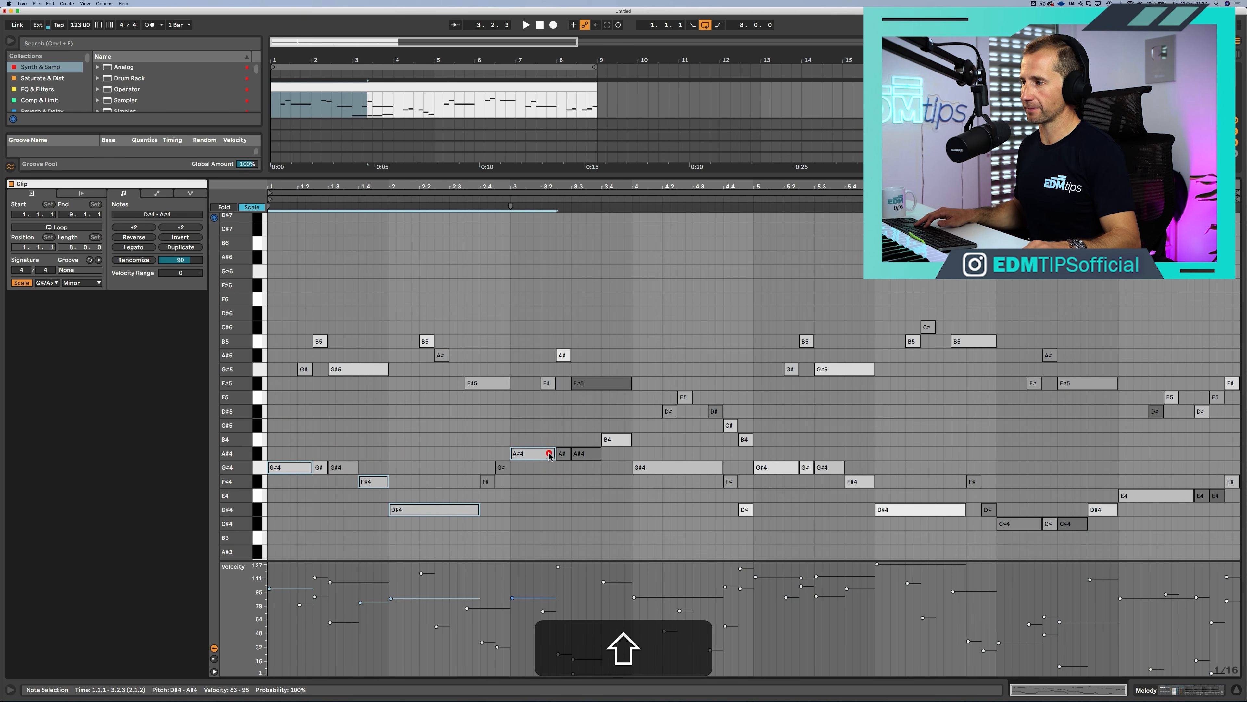
pyautogui.keyDown('shift'); pyautogui.click(623, 439); pyautogui.keyUp('shift')
pyautogui.keyDown('shift'); pyautogui.click(659, 464); pyautogui.keyUp('shift')
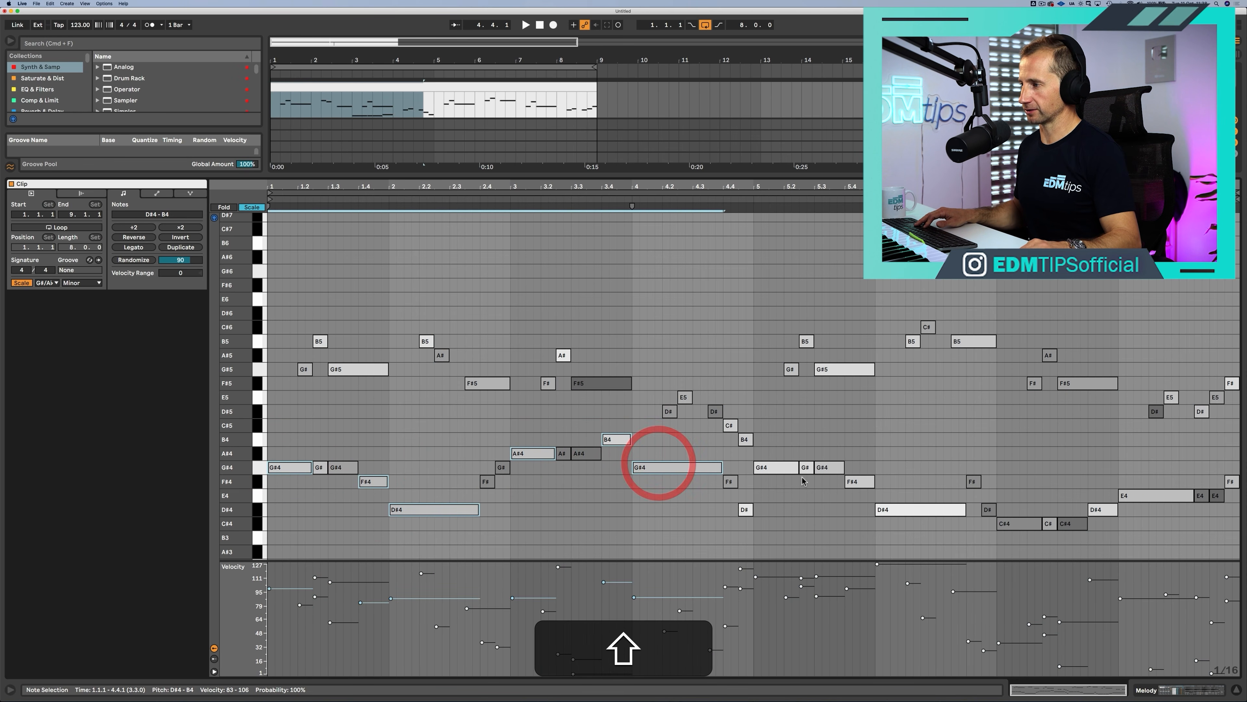
pyautogui.keyDown('shift'); pyautogui.click(858, 481); pyautogui.keyUp('shift')
pyautogui.keyDown('shift'); pyautogui.click(890, 508); pyautogui.keyUp('shift')
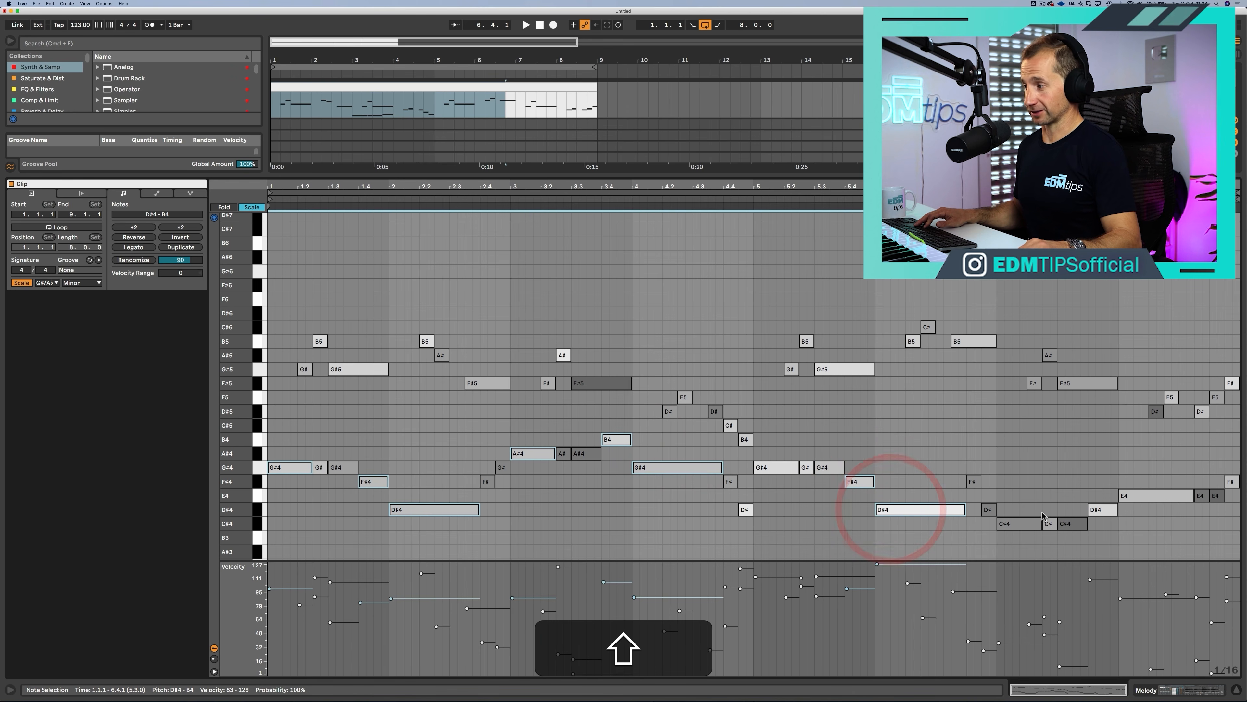
pyautogui.keyDown('shift'); pyautogui.click(1103, 511); pyautogui.keyUp('shift')
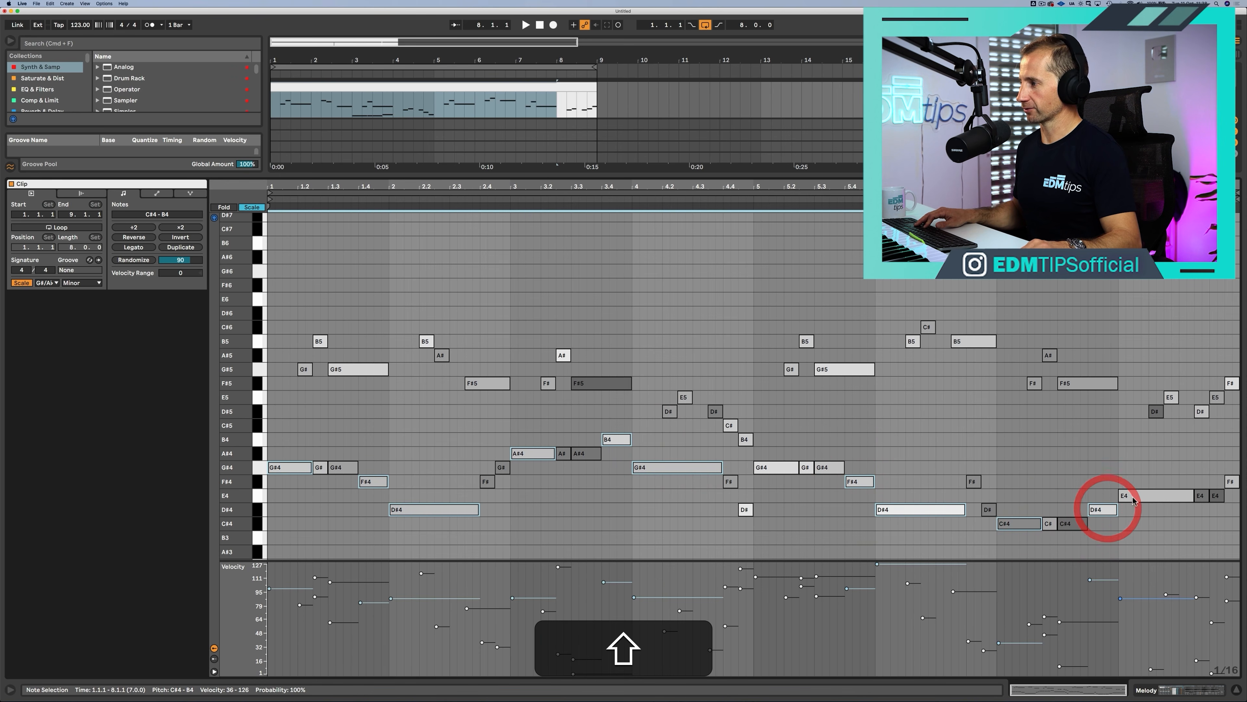
pyautogui.keyDown('shift'); pyautogui.click(1131, 496); pyautogui.keyUp('shift')
pyautogui.moveTo(1132, 496); pyautogui.dragTo(1133, 467)
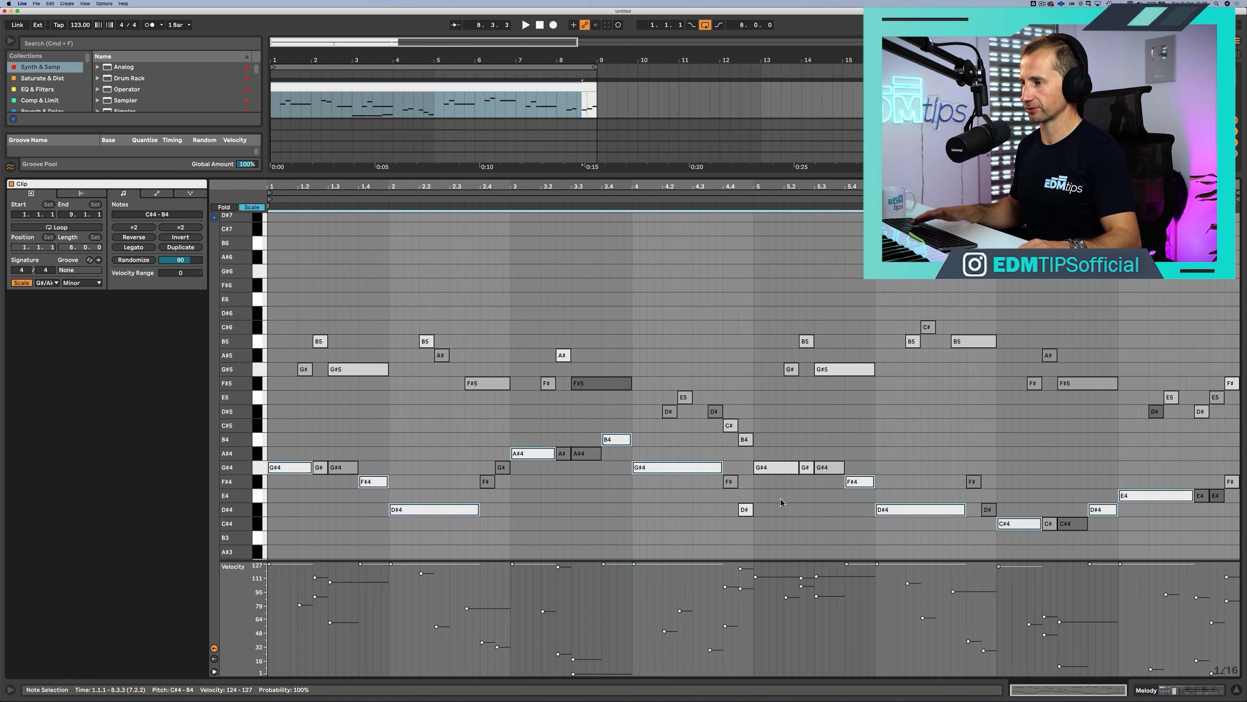
pyautogui.press('space')
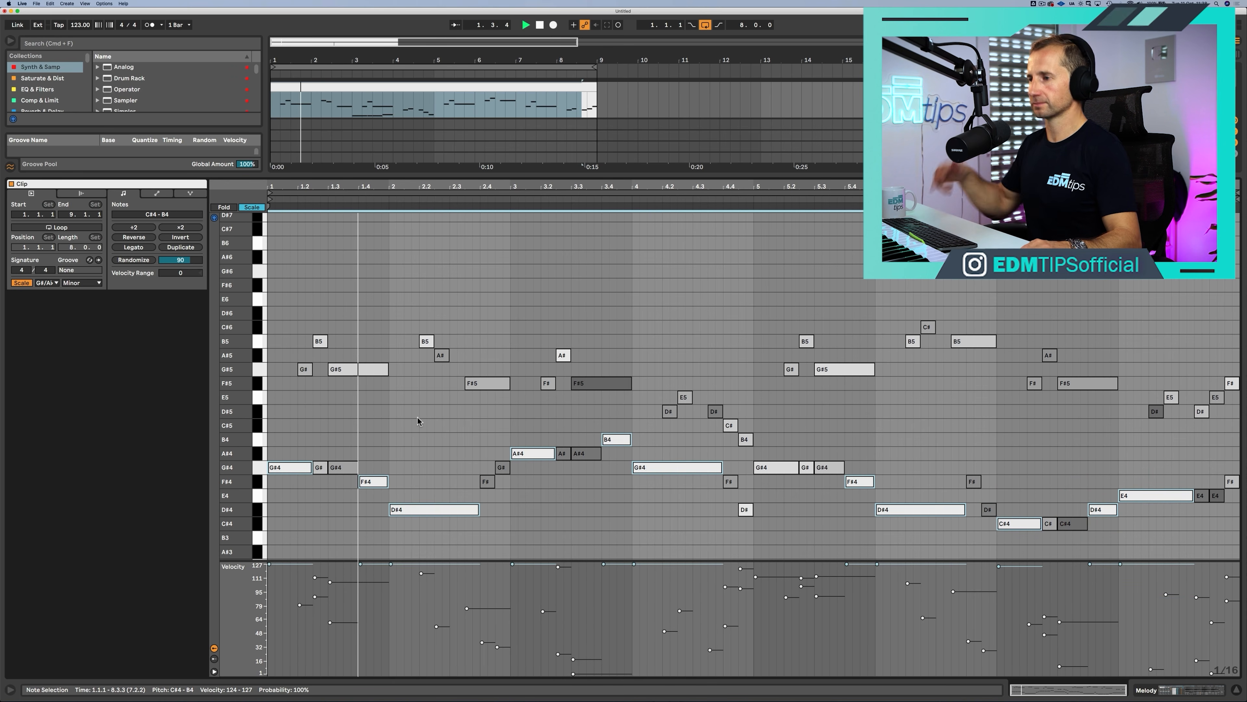
pyautogui.click(418, 420)
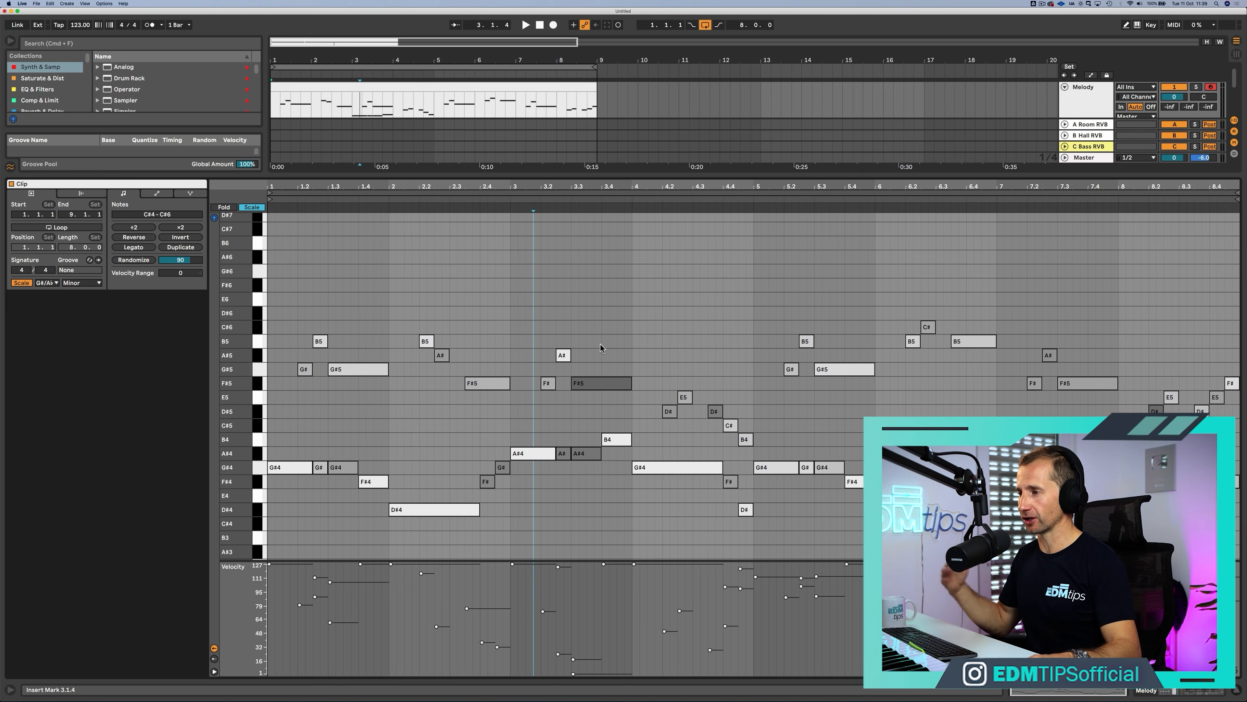
# Step: Browse the groove library, add Swing 32ths 64 to the Groove Pool, and apply it to the Melody clip
pyautogui.hotkey('shift', 'Tab')
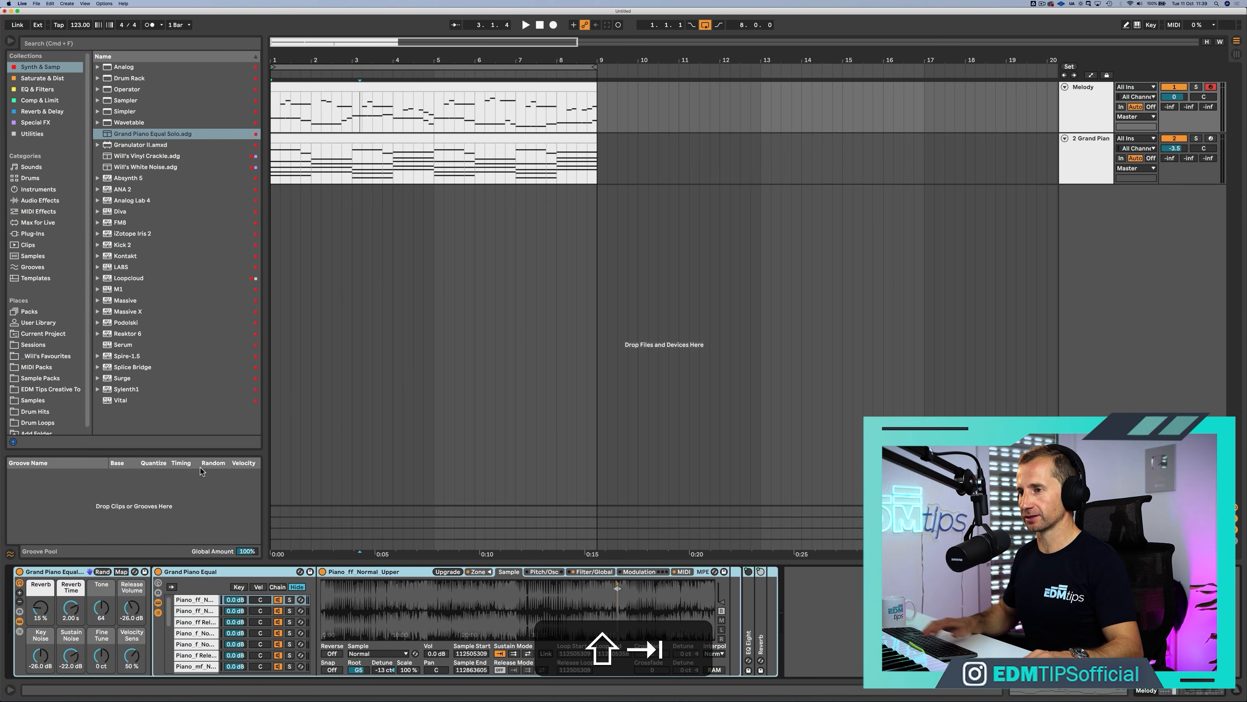
pyautogui.click(146, 494)
pyautogui.click(34, 266)
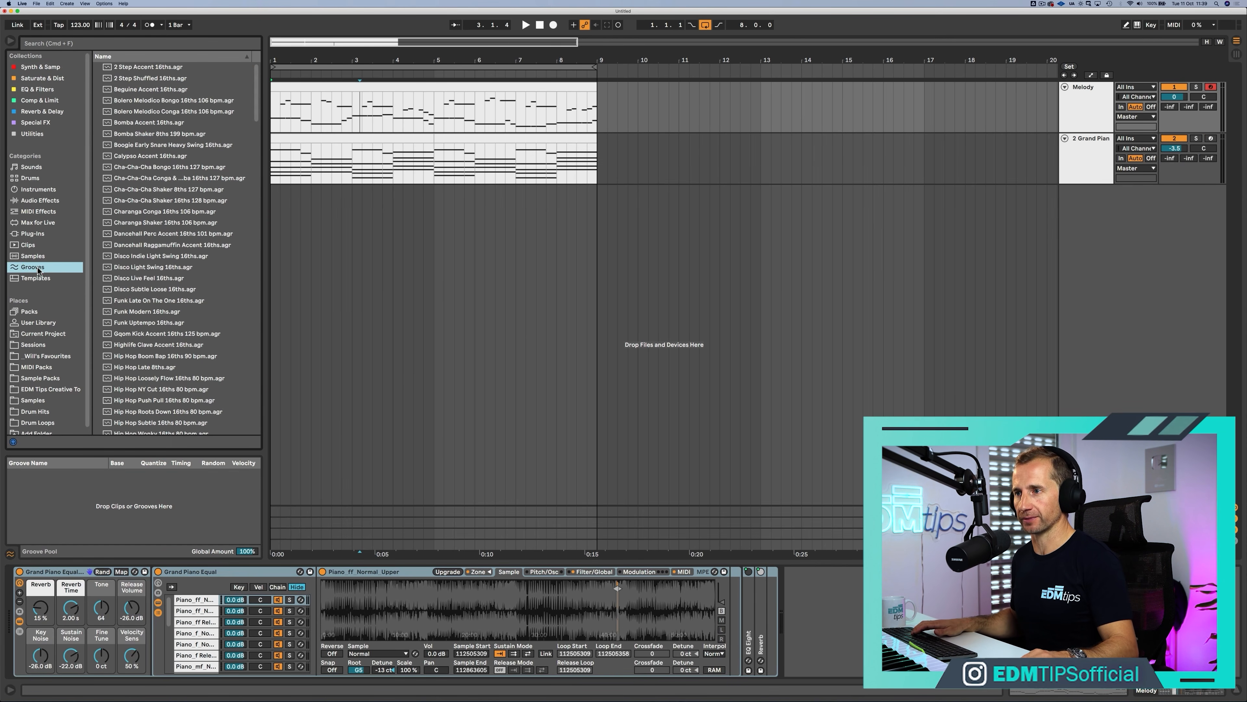
pyautogui.scroll(-20, 151, 235)
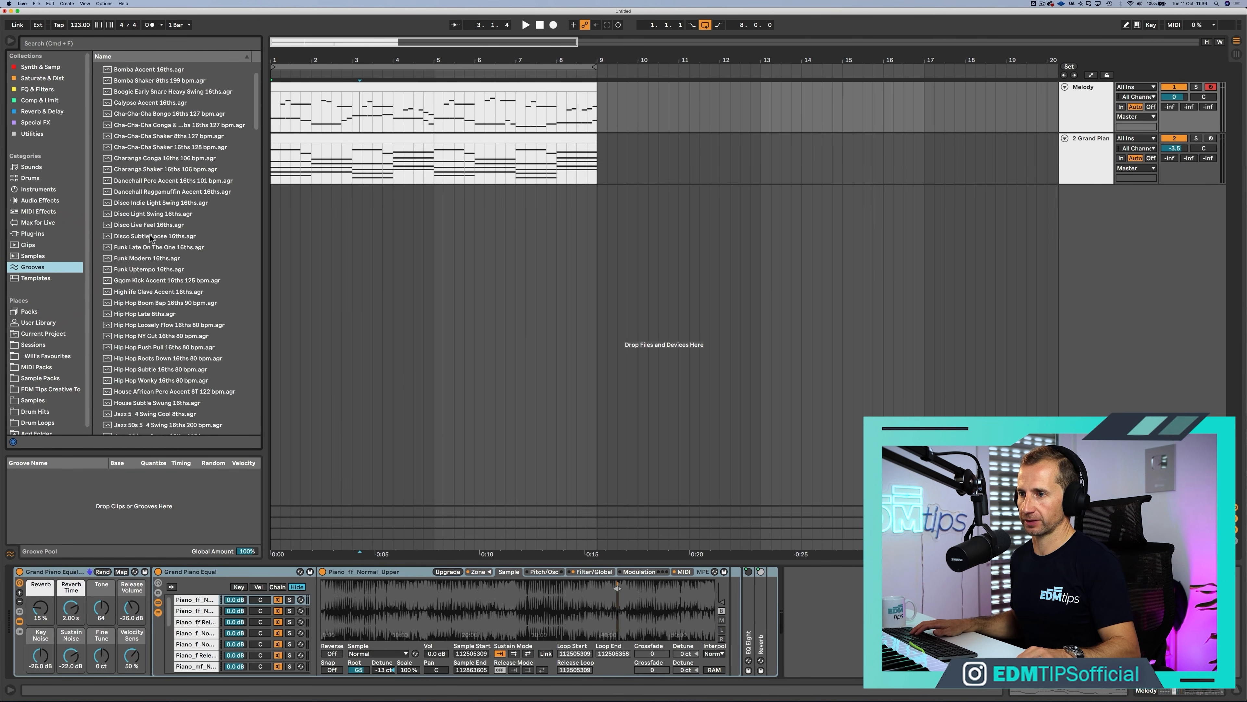
pyautogui.scroll(1, 151, 239)
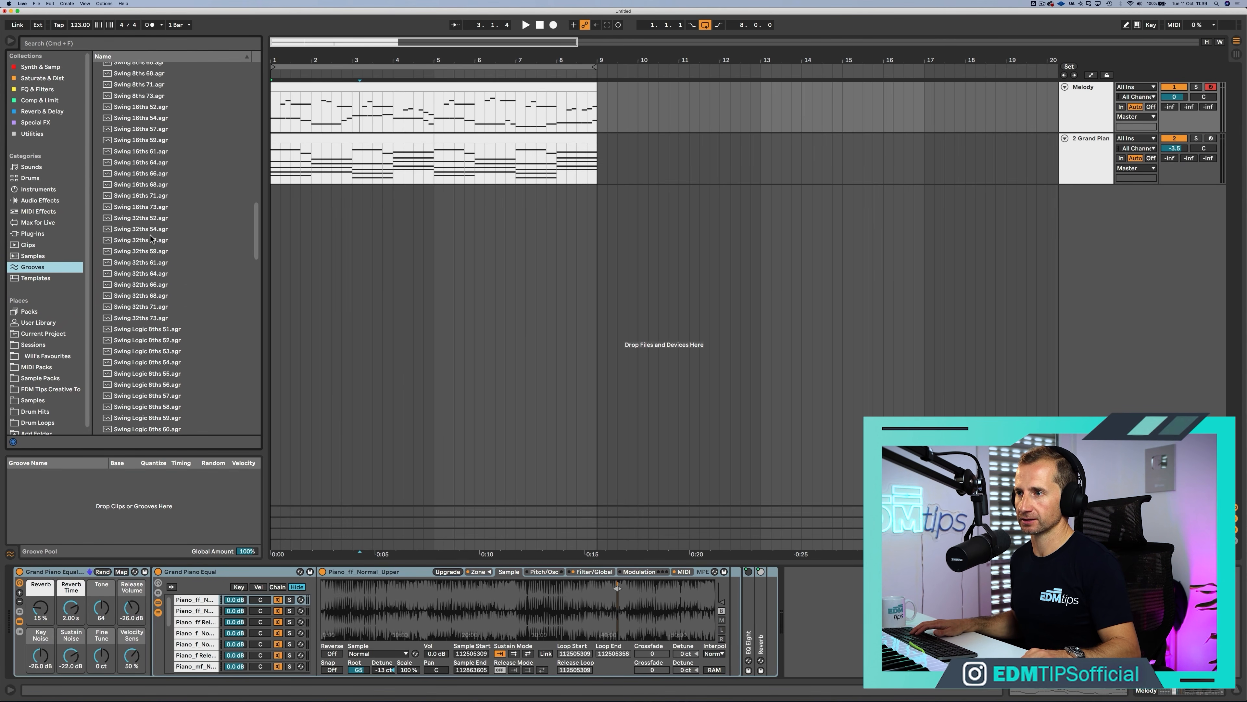
pyautogui.click(152, 278)
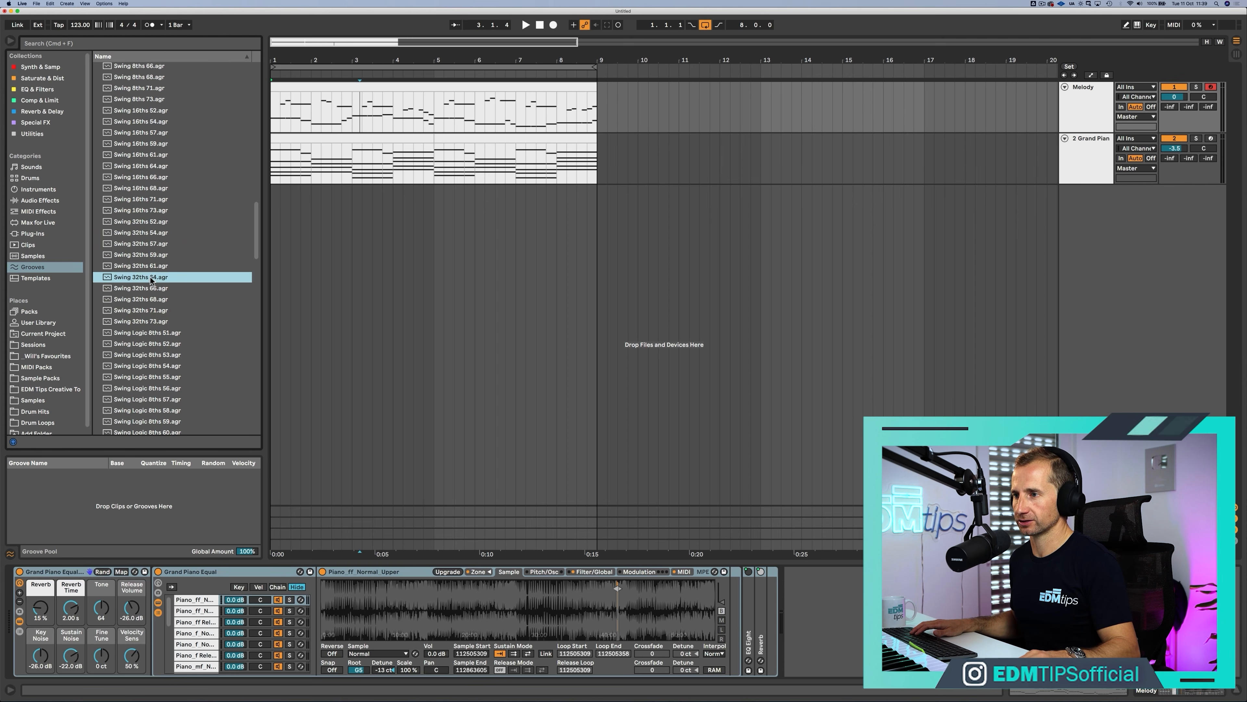
pyautogui.moveTo(139, 451); pyautogui.dragTo(123, 522)
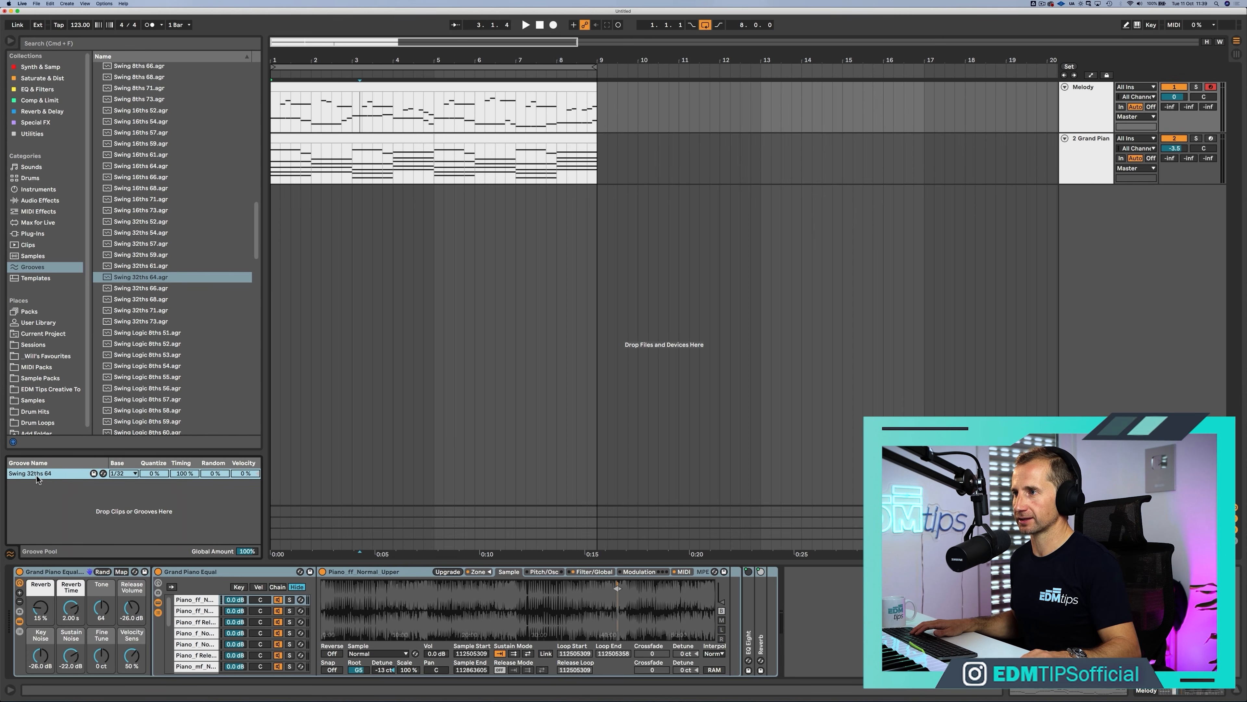
pyautogui.click(311, 94)
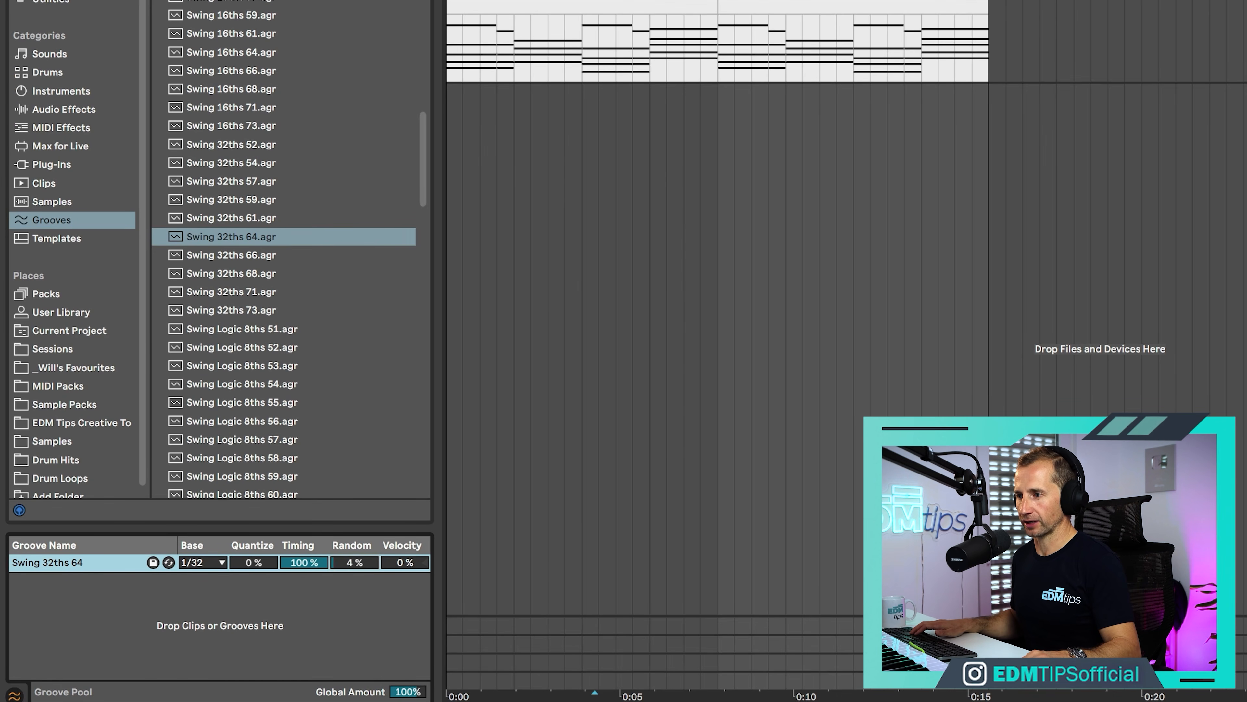
# Step: Play the arrangement while raising the Swing 32ths 64 groove's Random amount to 73%, browse further grooves, and stop playback
pyautogui.press('space')
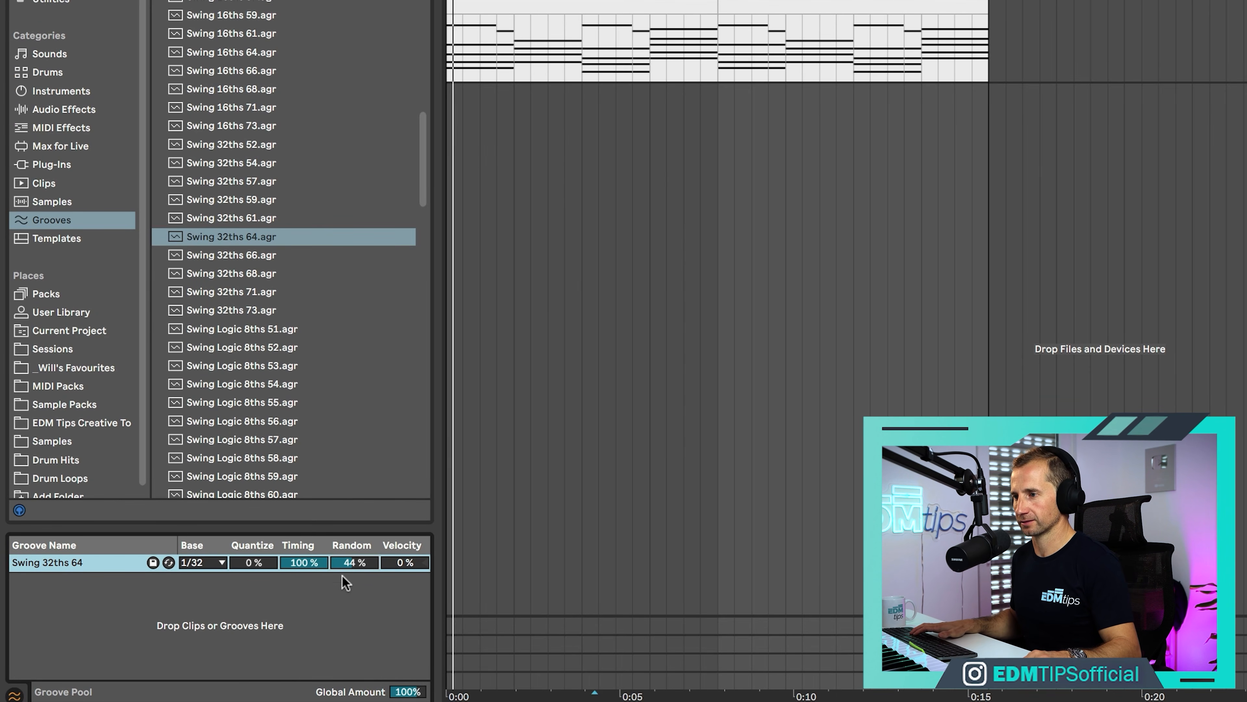
pyautogui.moveTo(347, 566)
pyautogui.mouseDown()
pyautogui.moveTo(347, 552)
pyautogui.moveTo(348, 566)
pyautogui.mouseUp()
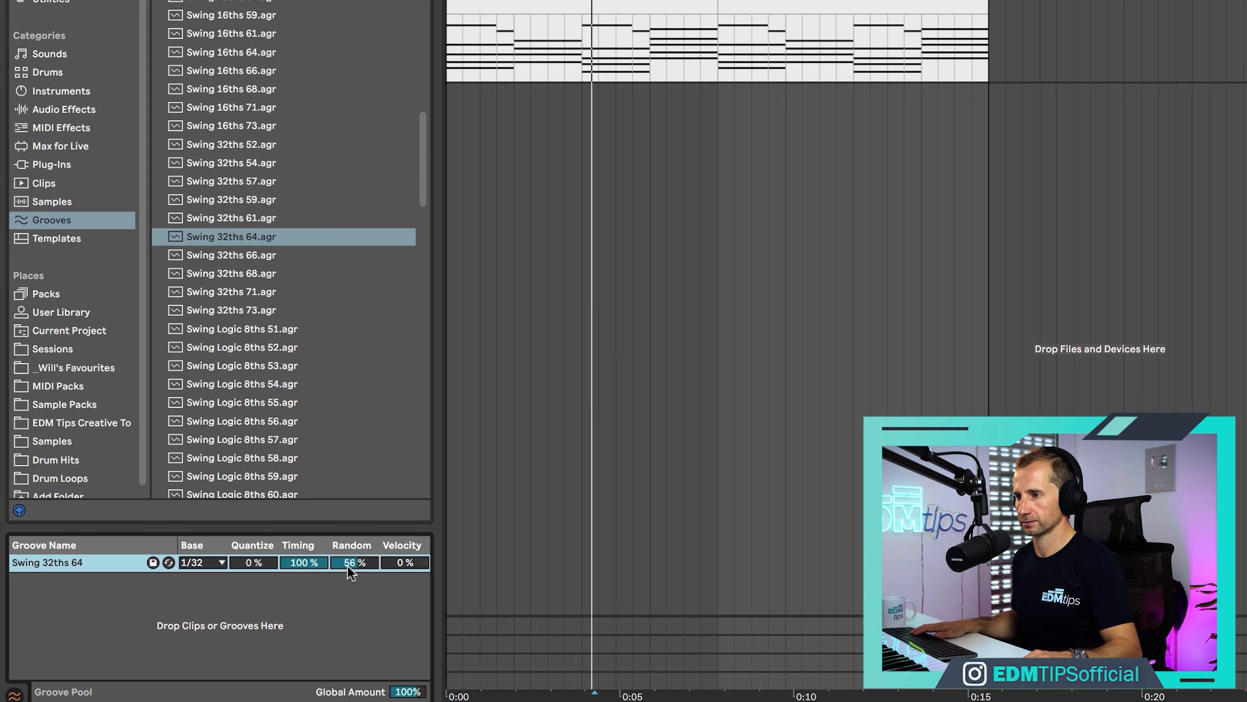
pyautogui.moveTo(347, 565); pyautogui.dragTo(348, 549)
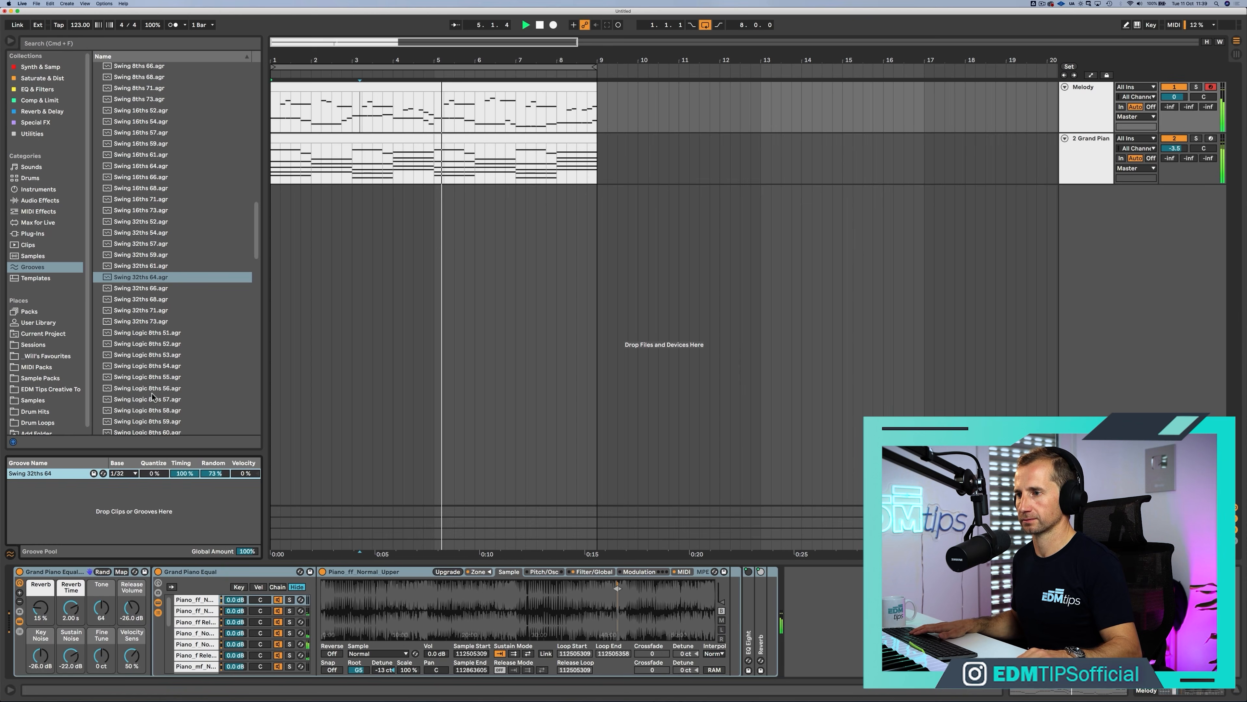
pyautogui.scroll(-5, 245, 416)
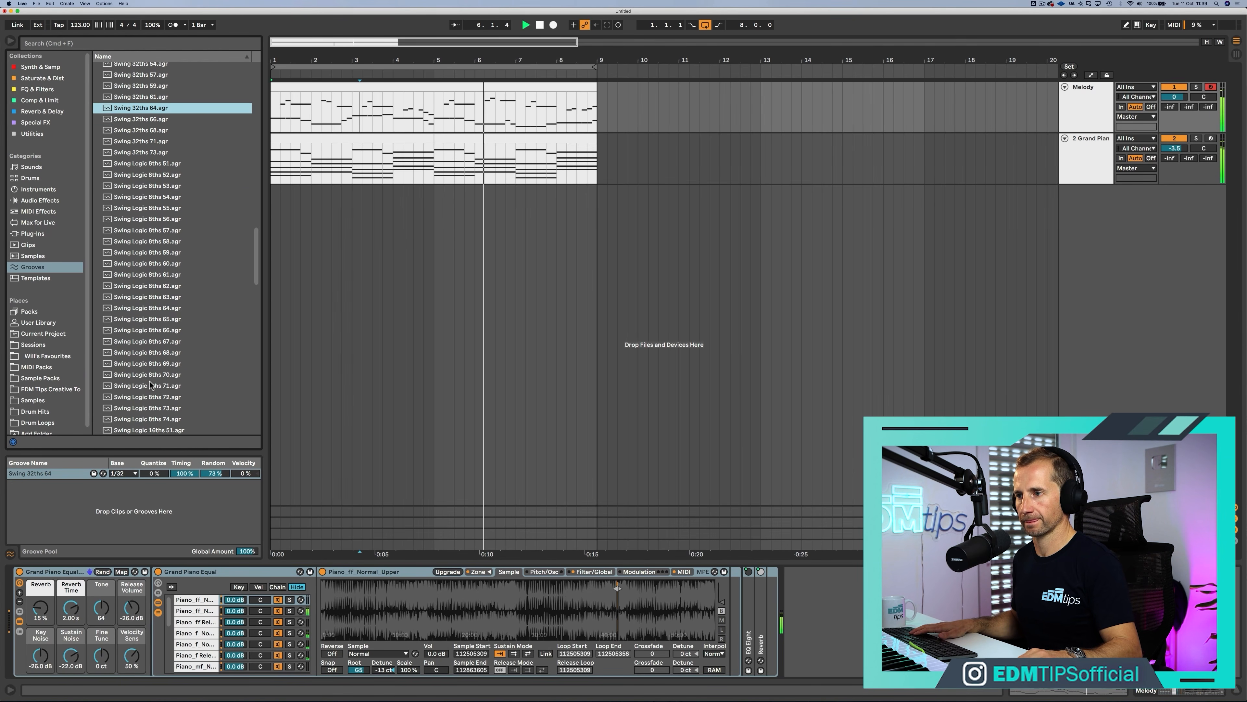
pyautogui.scroll(1, 151, 373)
pyautogui.press('space')
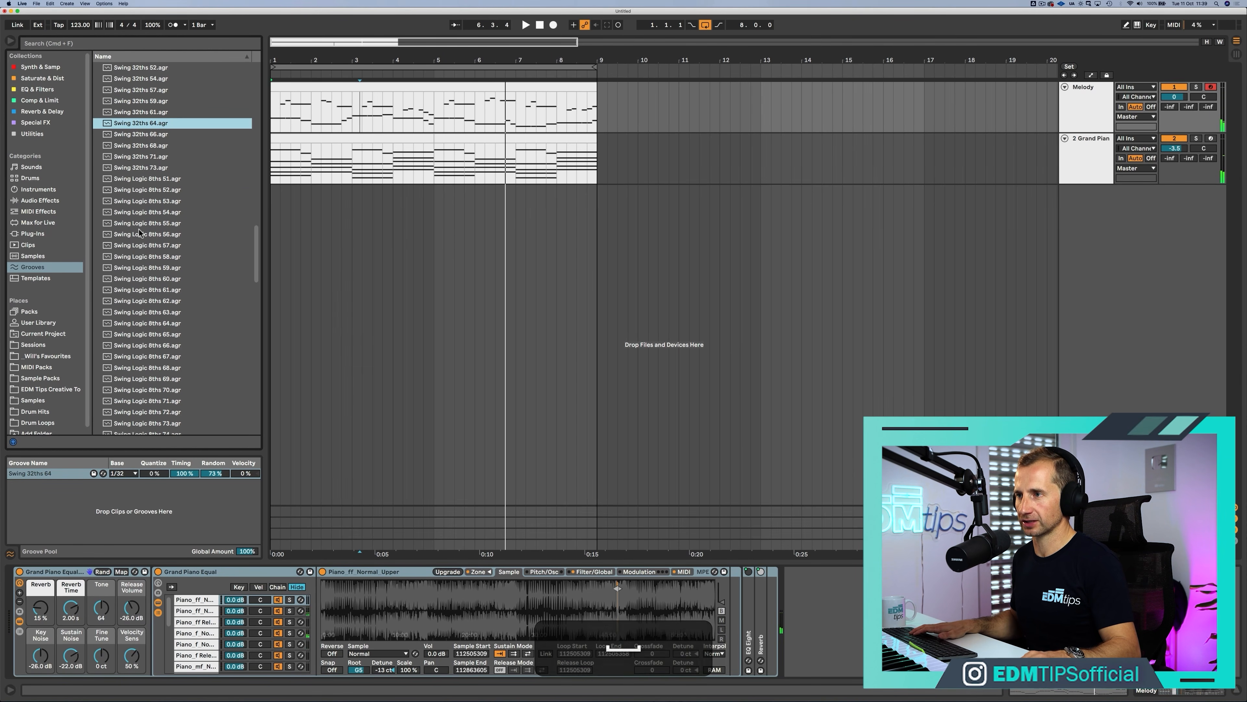
# Step: Replace the pooled groove with Swing 32ths 73, play the arrangement, and set the groove's Random amount to 100%
pyautogui.click(127, 168)
pyautogui.moveTo(83, 424); pyautogui.dragTo(44, 473)
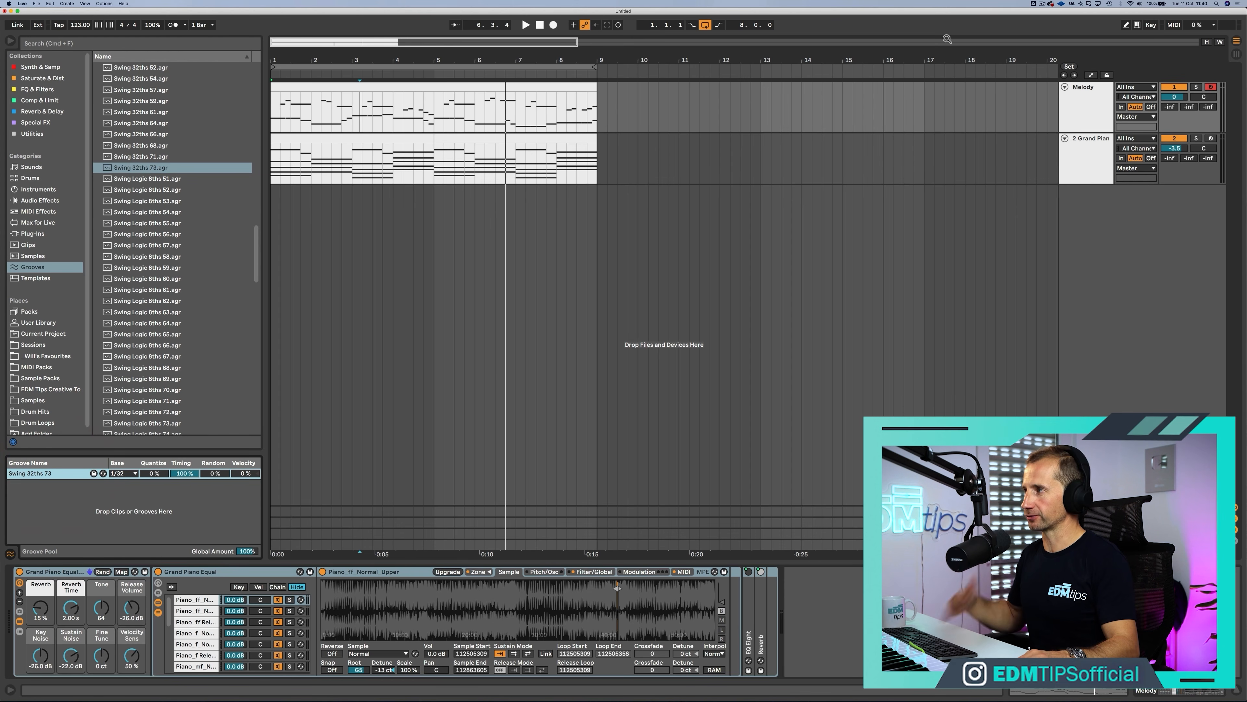
pyautogui.press('space')
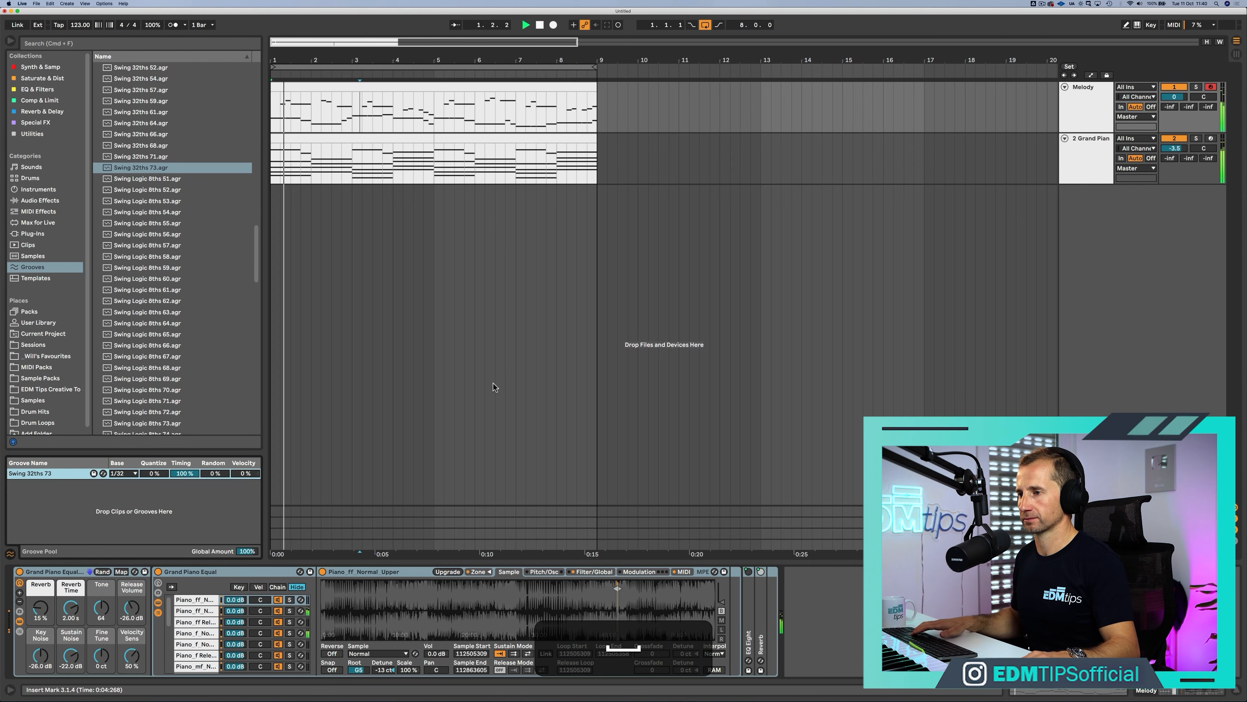
pyautogui.moveTo(215, 473); pyautogui.dragTo(215, 418)
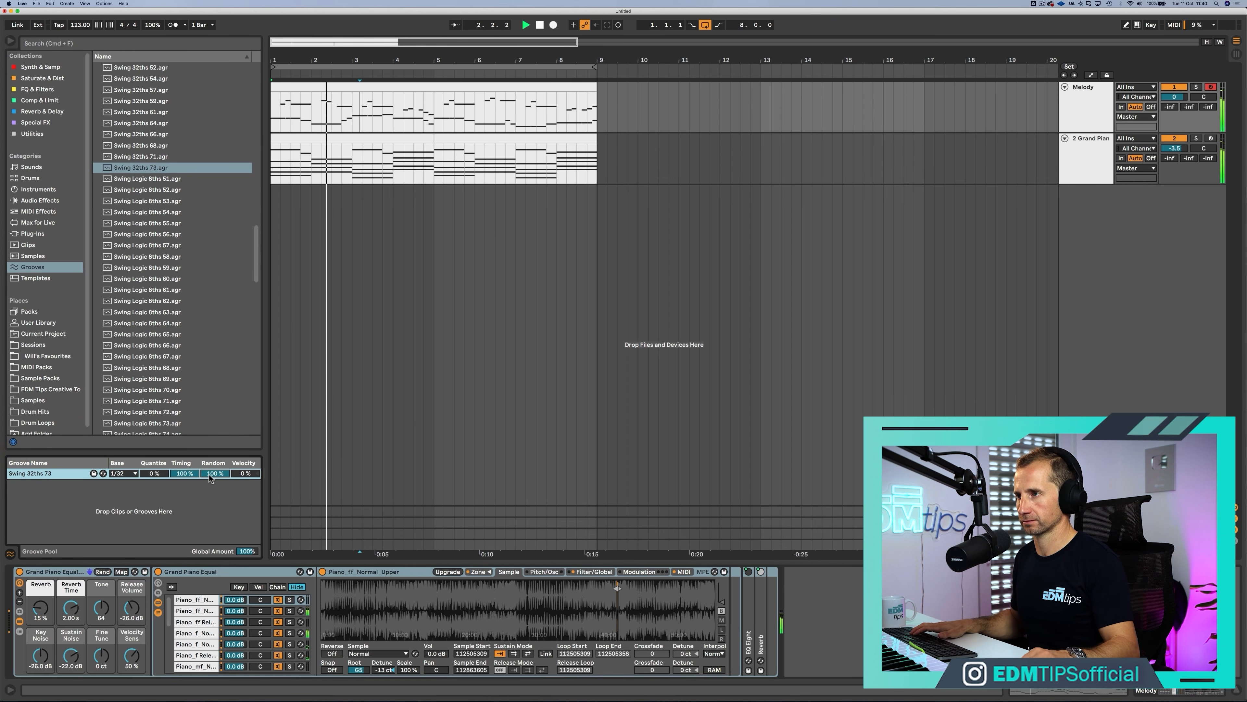
# Step: In the Melody clip, nudge the long main-melody notes opening bars 2, 3 and 4 slightly ahead of the beat and play the result
pyautogui.click(333, 87)
pyautogui.doubleClick(333, 87)
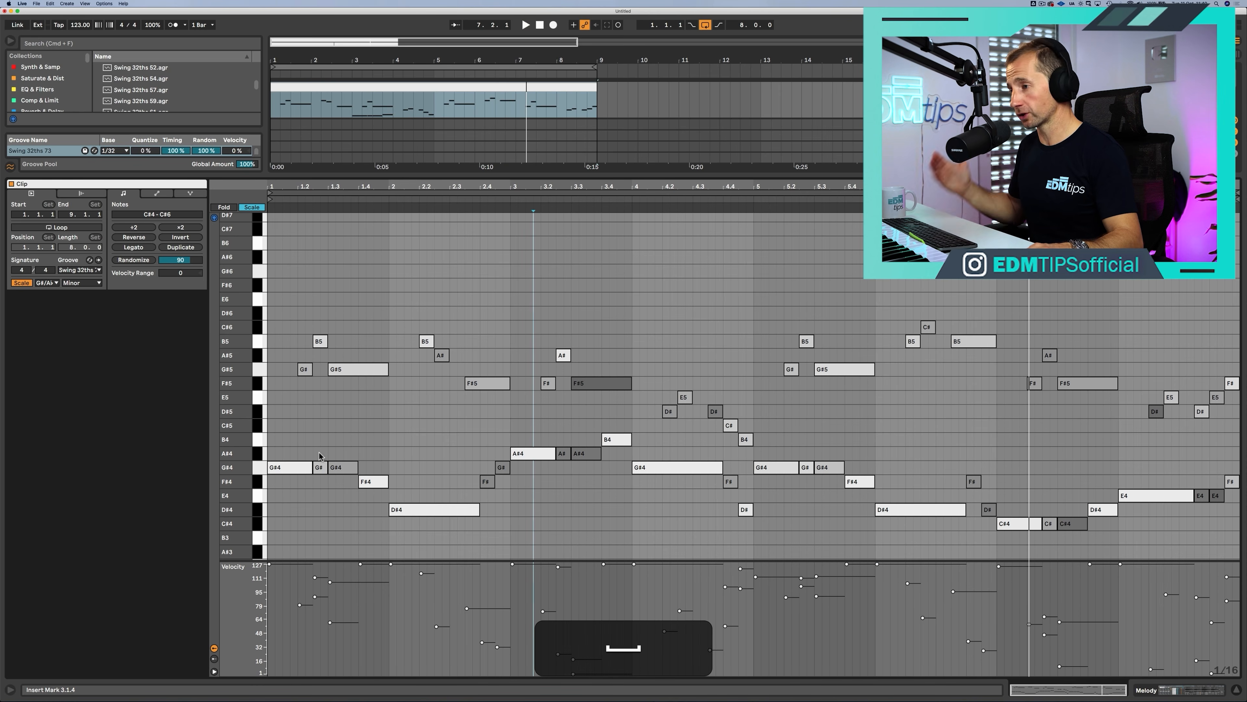
pyautogui.click(413, 512)
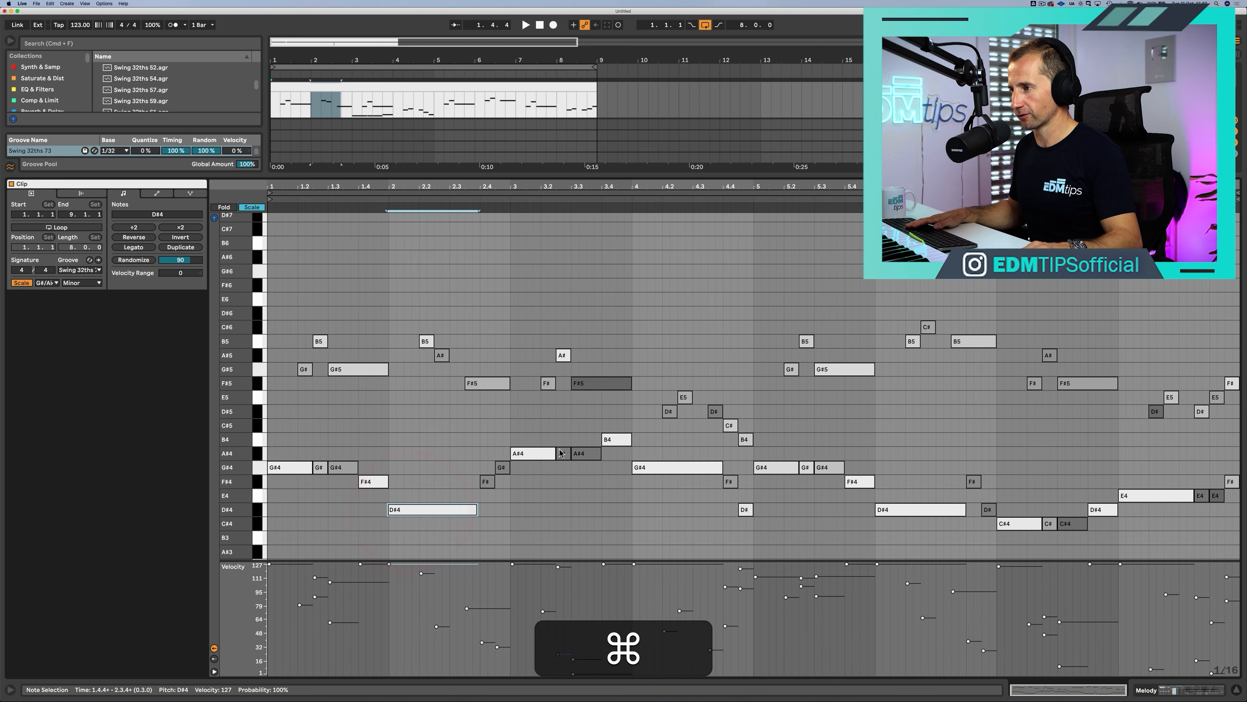
pyautogui.click(544, 455)
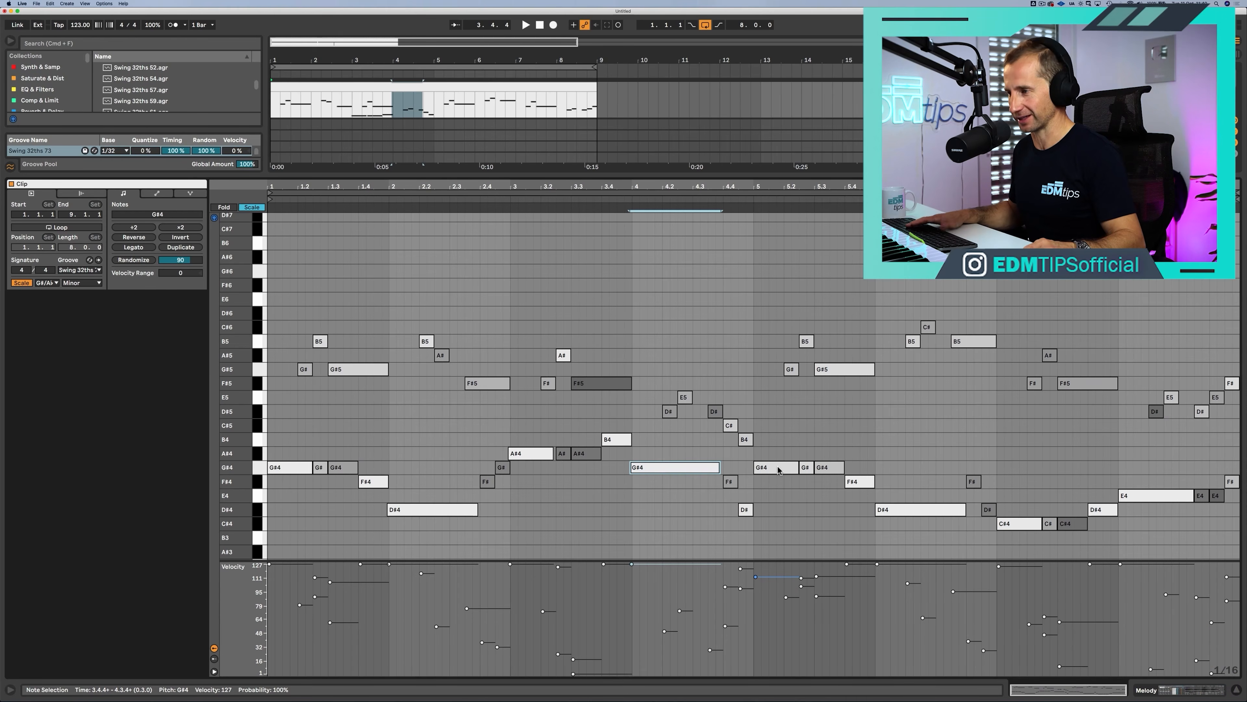
pyautogui.press('space')
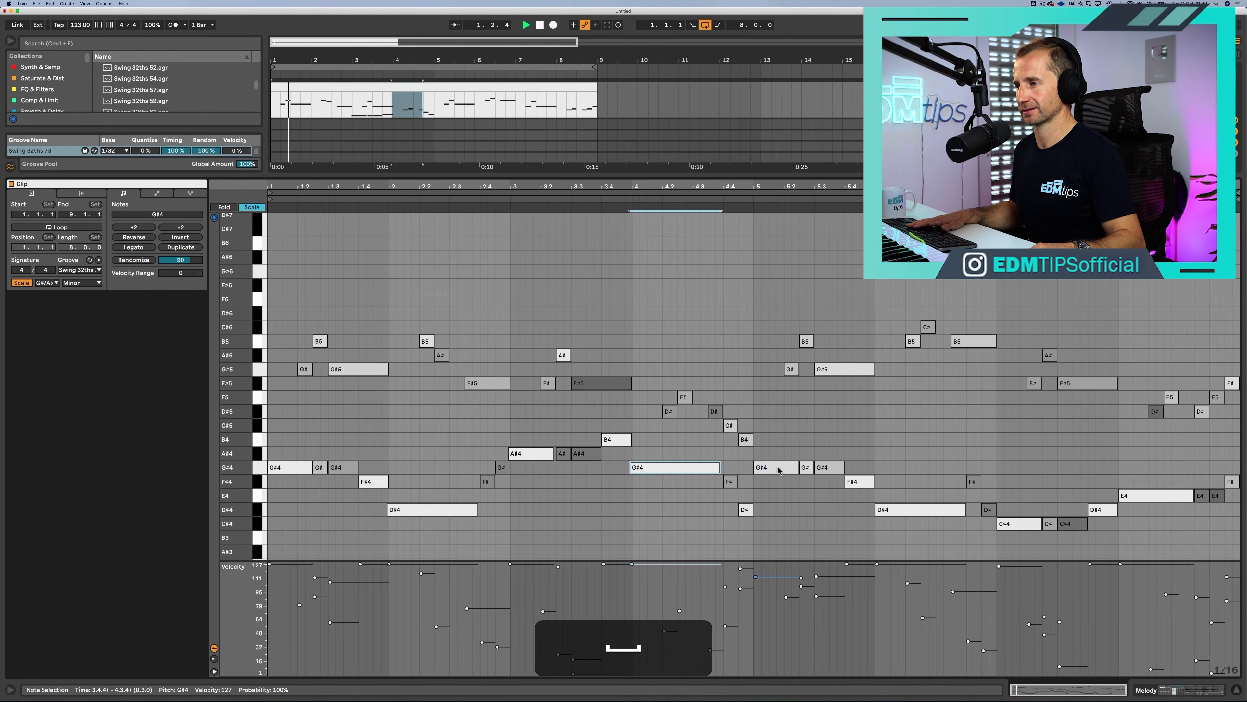